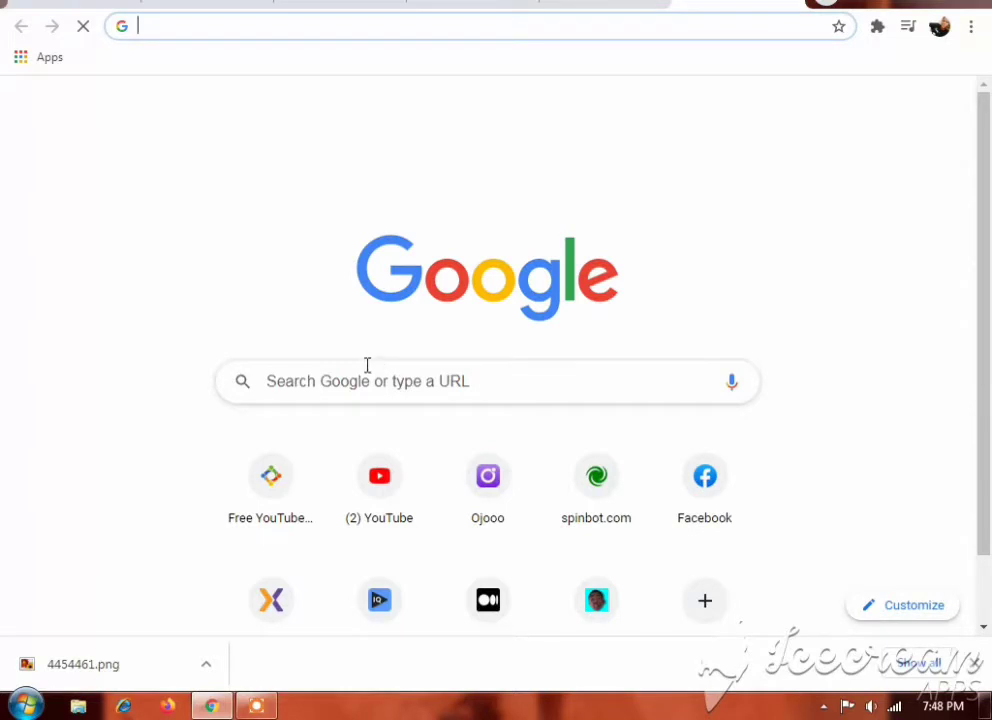
Search Google for "gooogle ads" and open the sponsored Google Ads sign-up result.
left_click(367, 377)
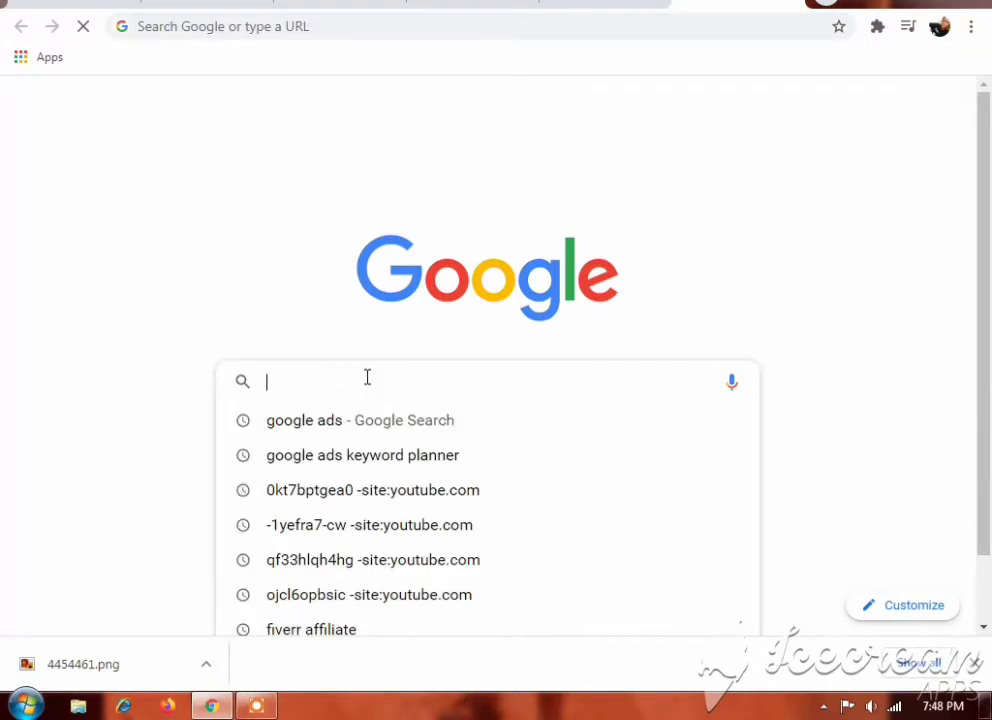
type("g")
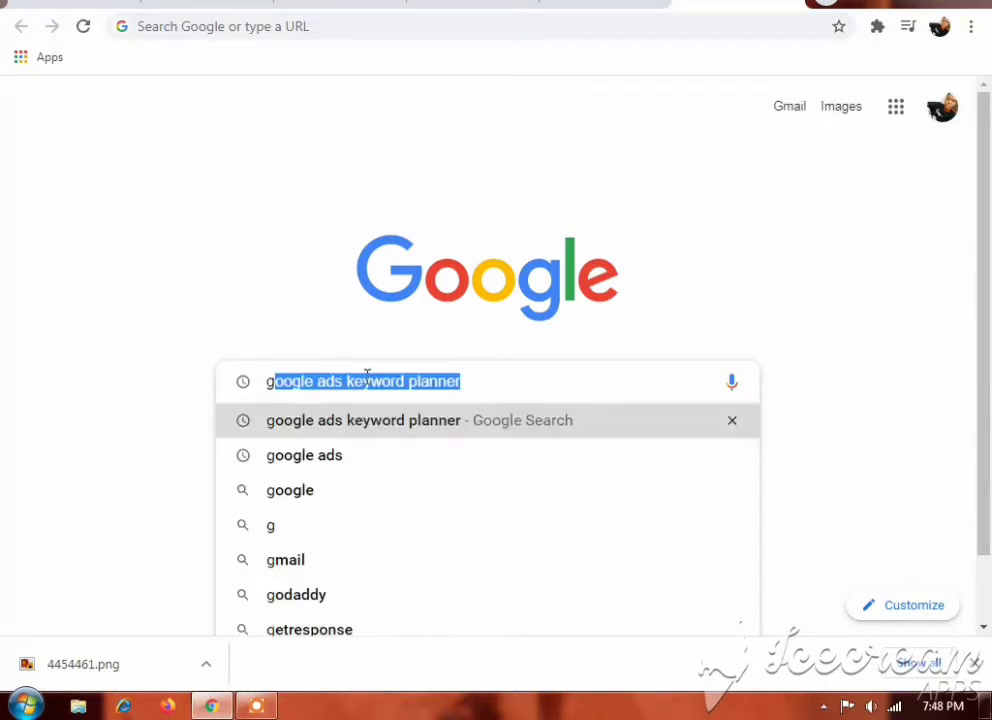
type("ooogle ")
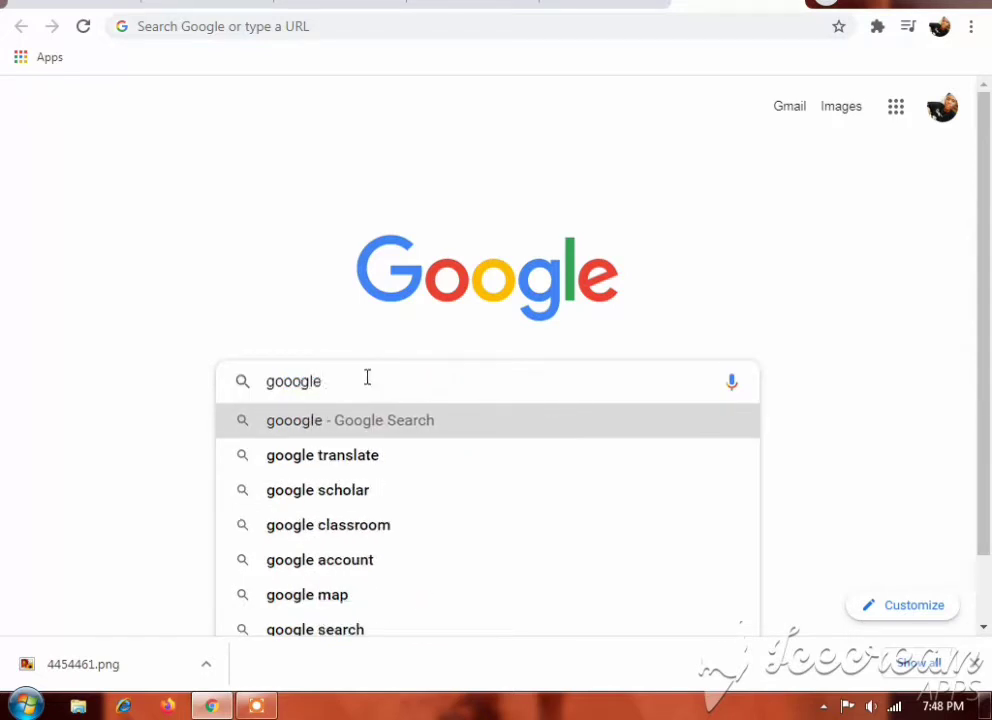
type("ads")
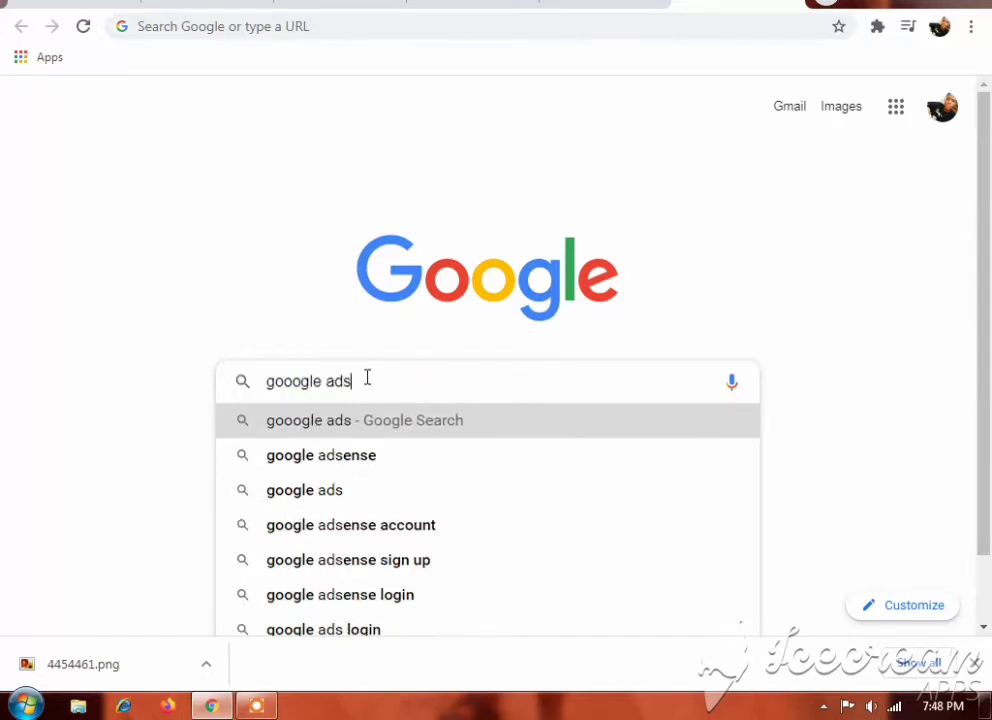
key("Return")
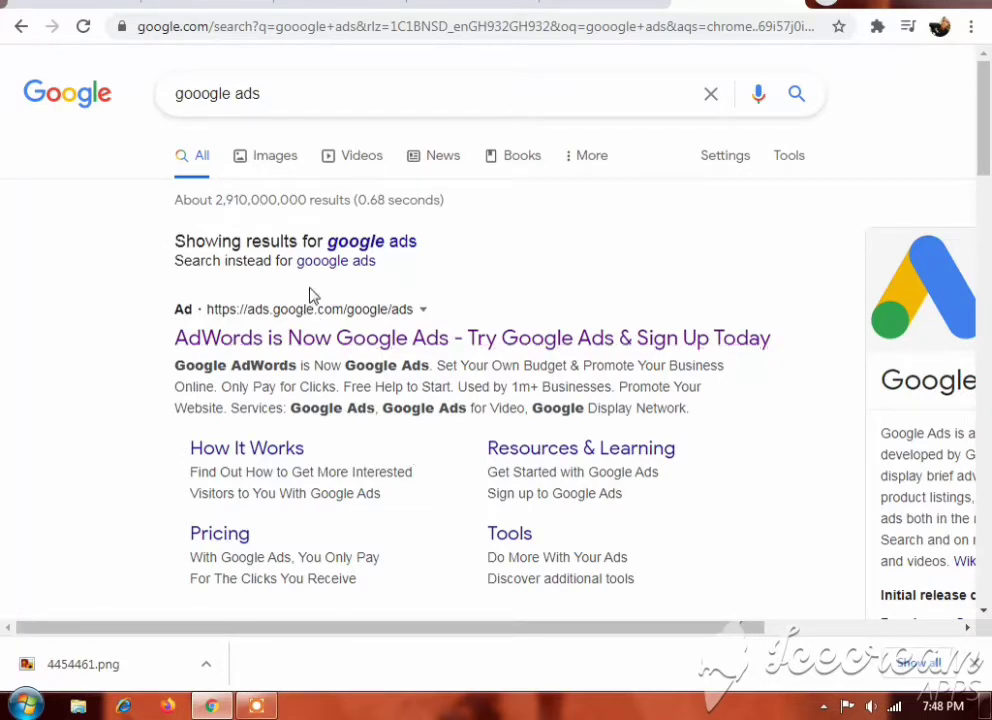
left_click(322, 336)
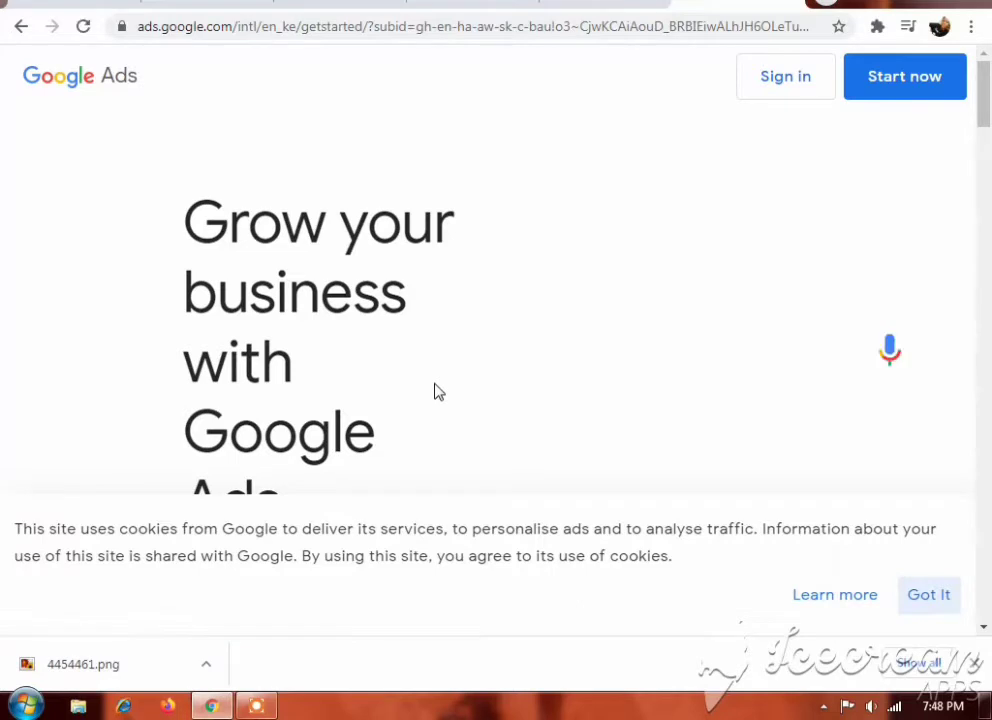
Look over the Google Ads landing page and start into Google Ads to reach the campaigns overview.
scroll(436, 391, "down", 4)
scroll(436, 391, "up", 3)
scroll(436, 391, "up", 2)
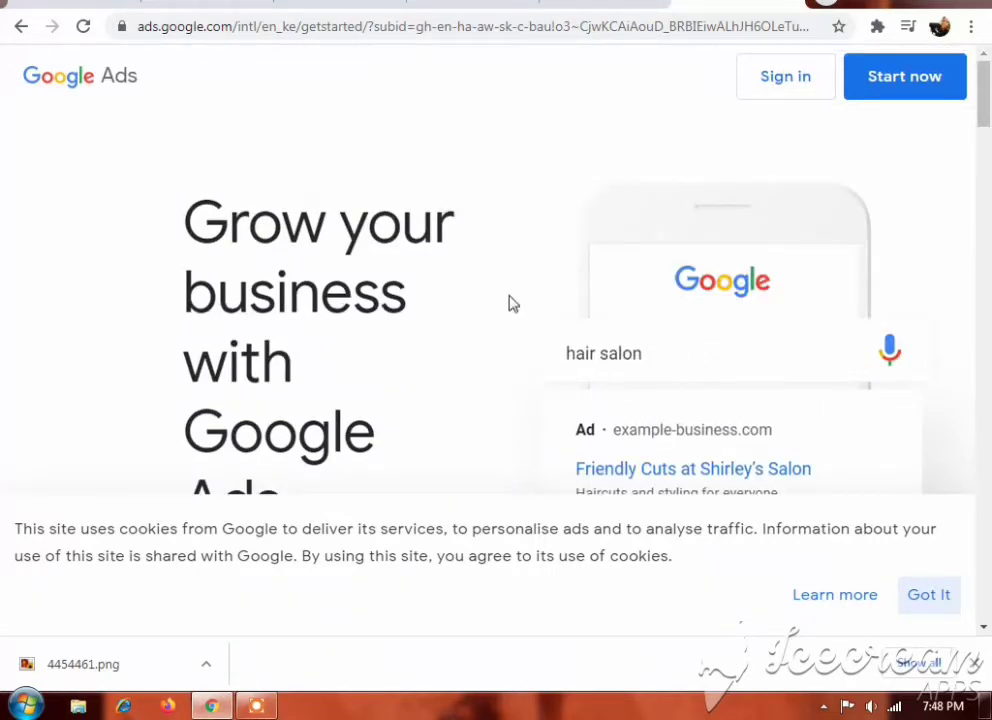
left_click(916, 77)
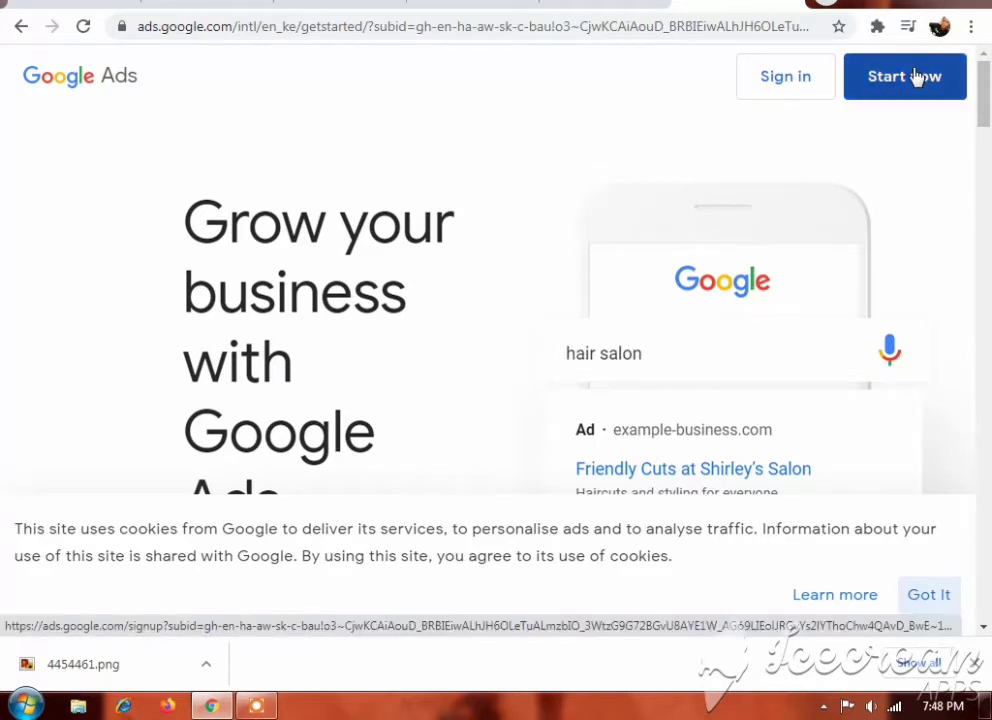
left_click(916, 77)
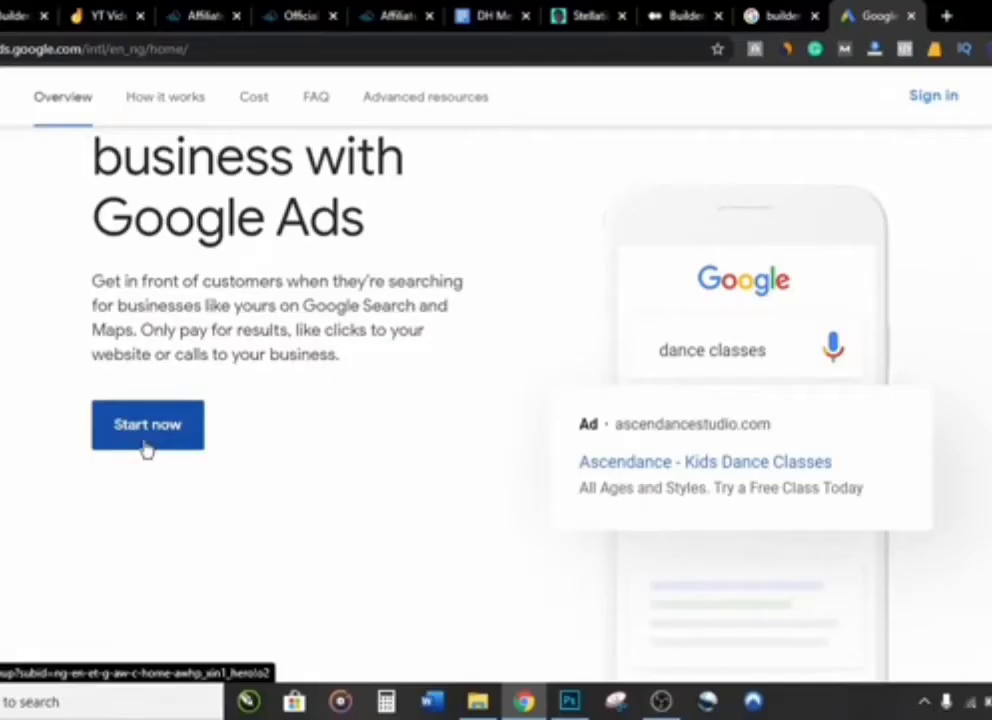
left_click(145, 447)
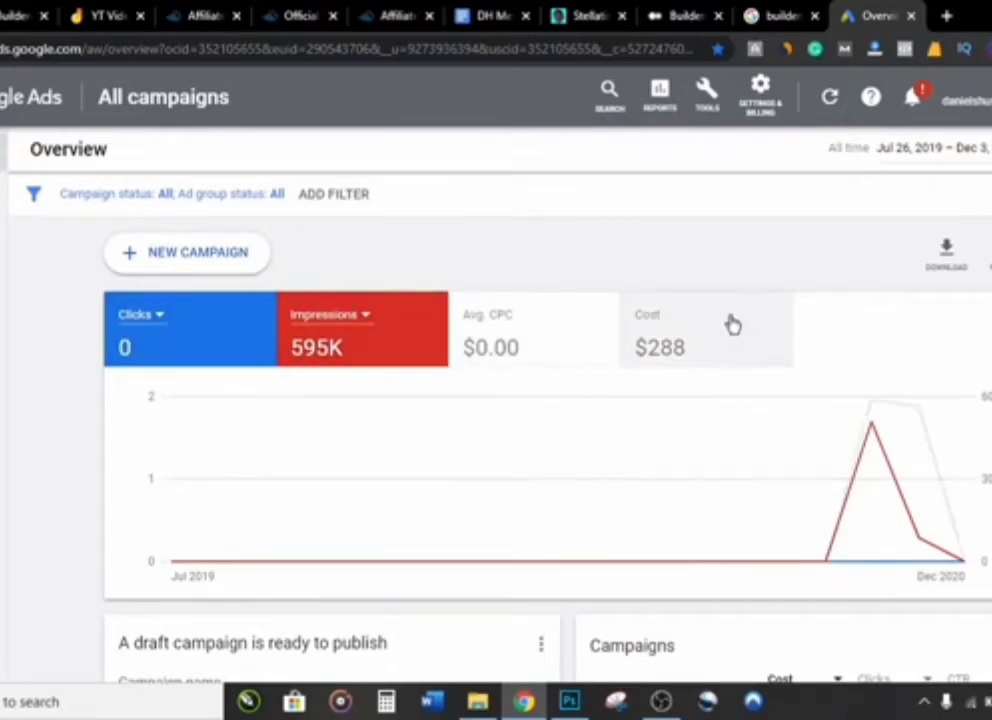
Open wordcounter.net in a new browser tab.
left_click(946, 16)
type("word")
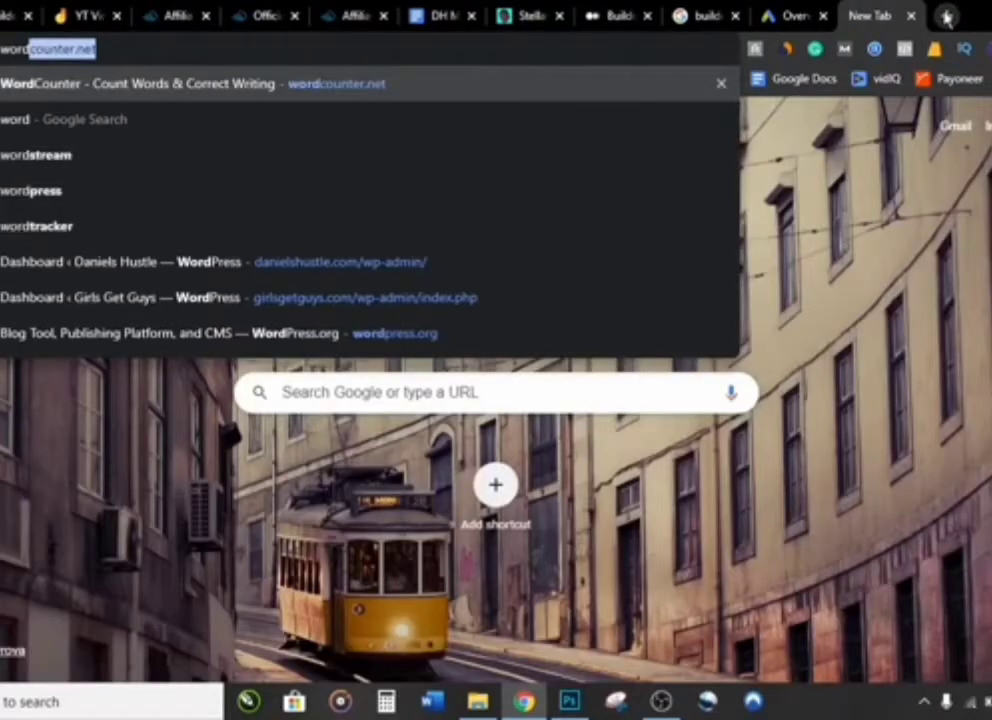
key("Return")
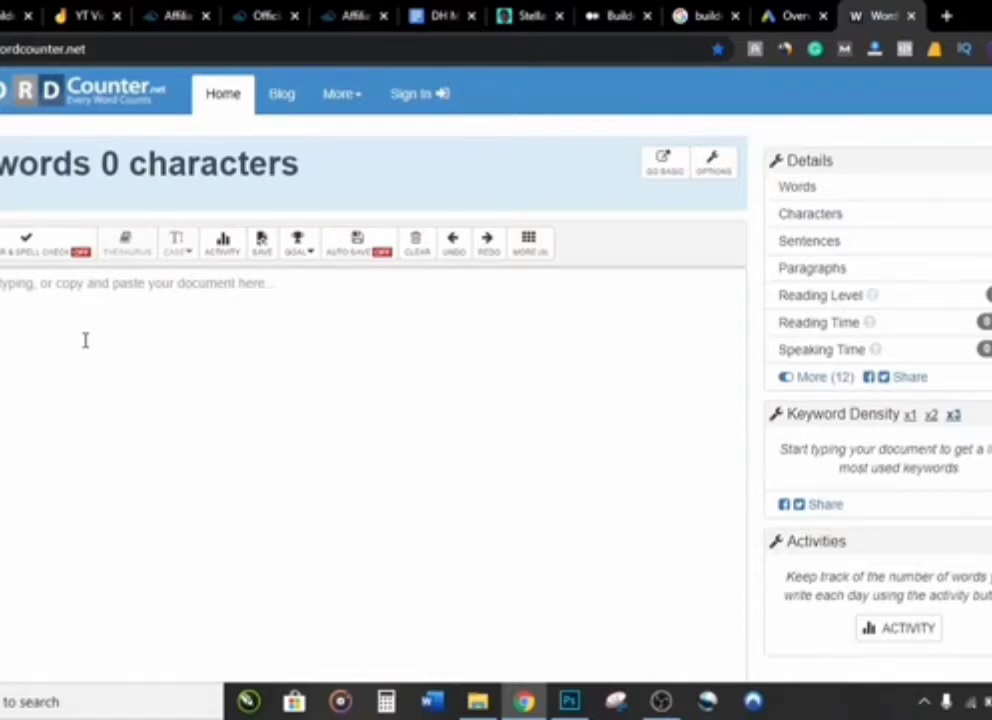
Return to the Google Ads overview and open Discover new keywords in Keyword Planner.
left_click(790, 15)
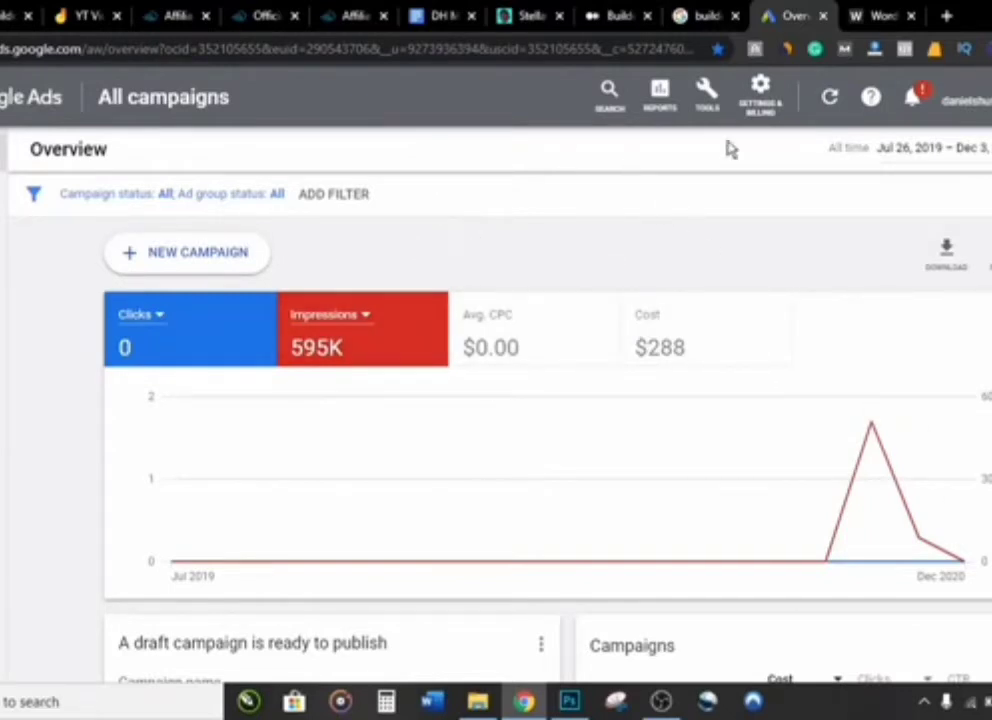
left_click(704, 100)
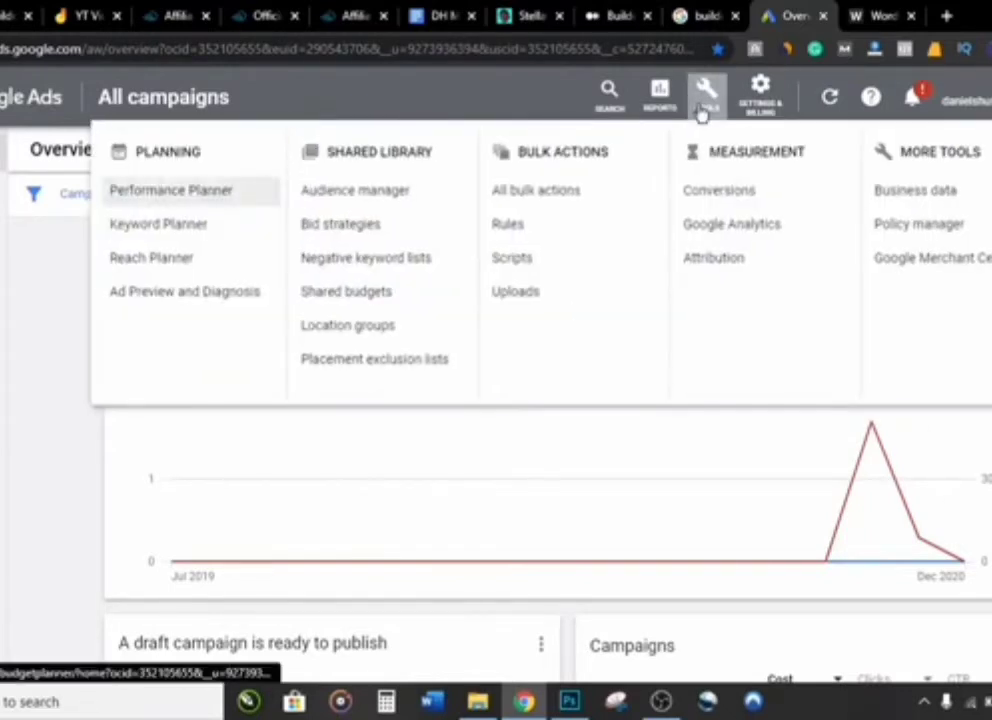
left_click(140, 227)
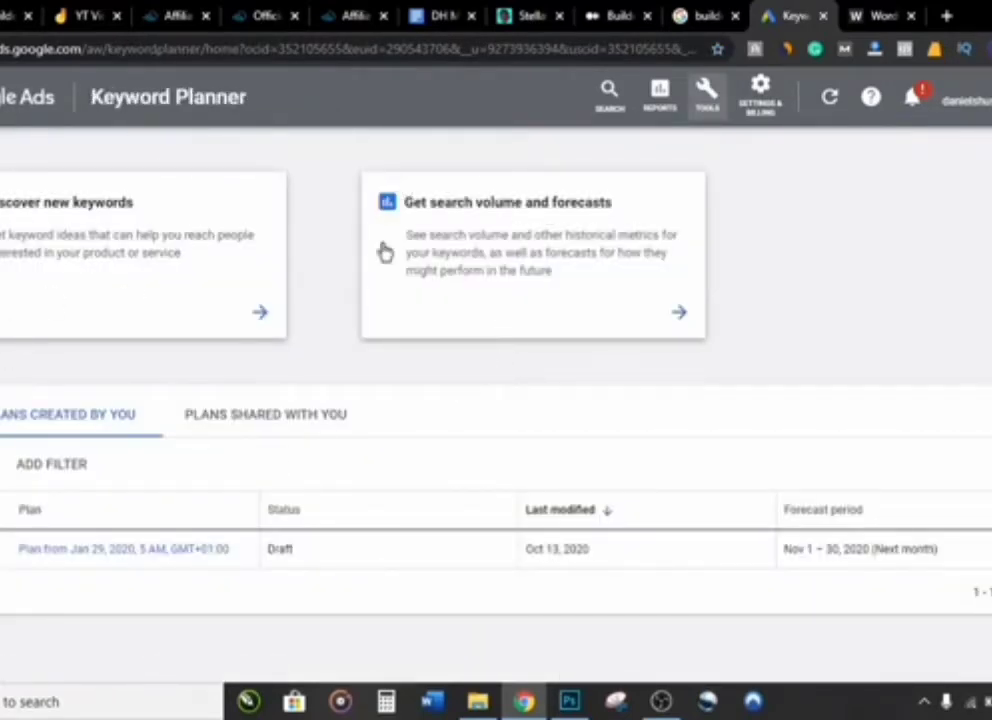
left_click(88, 267)
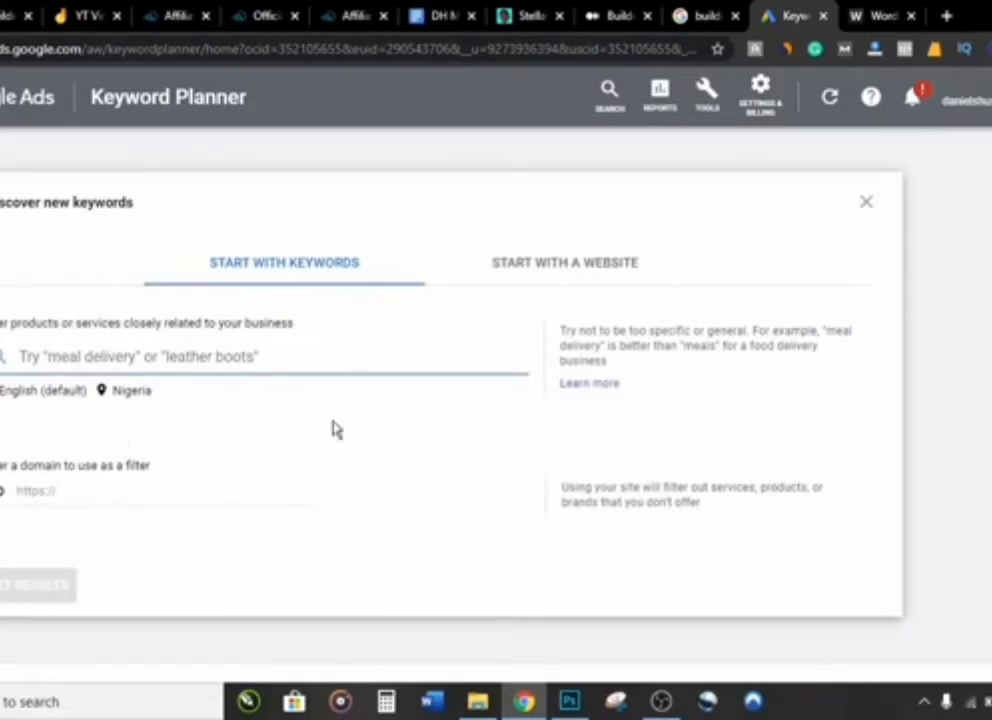
Remove Nigeria from the targeted locations and save so the keyword search covers all locations.
left_click(122, 397)
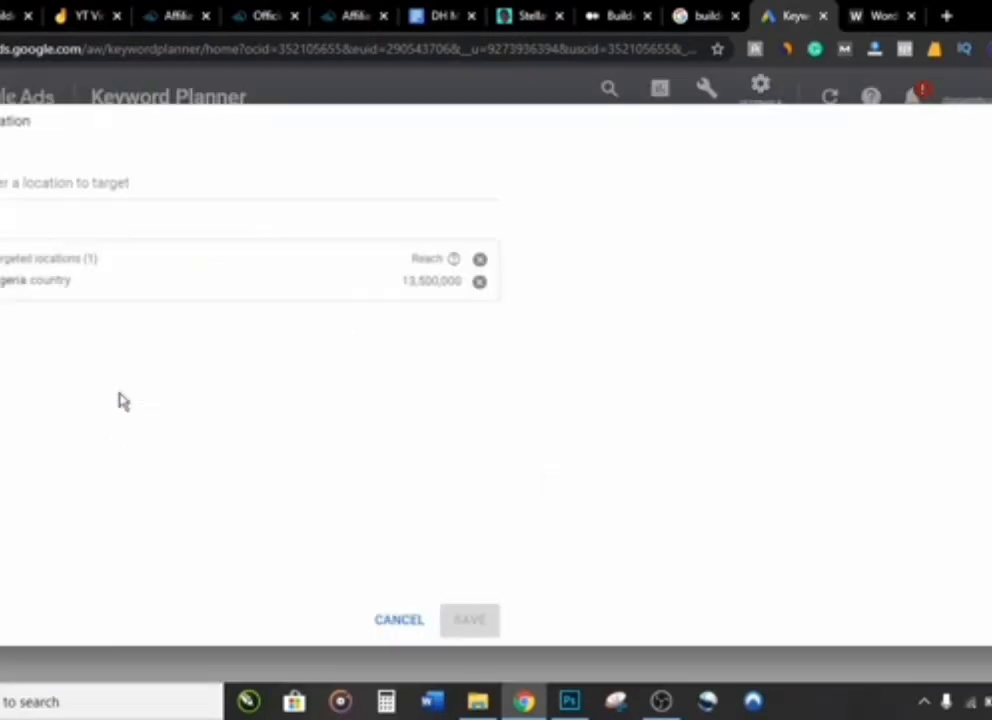
left_click(478, 287)
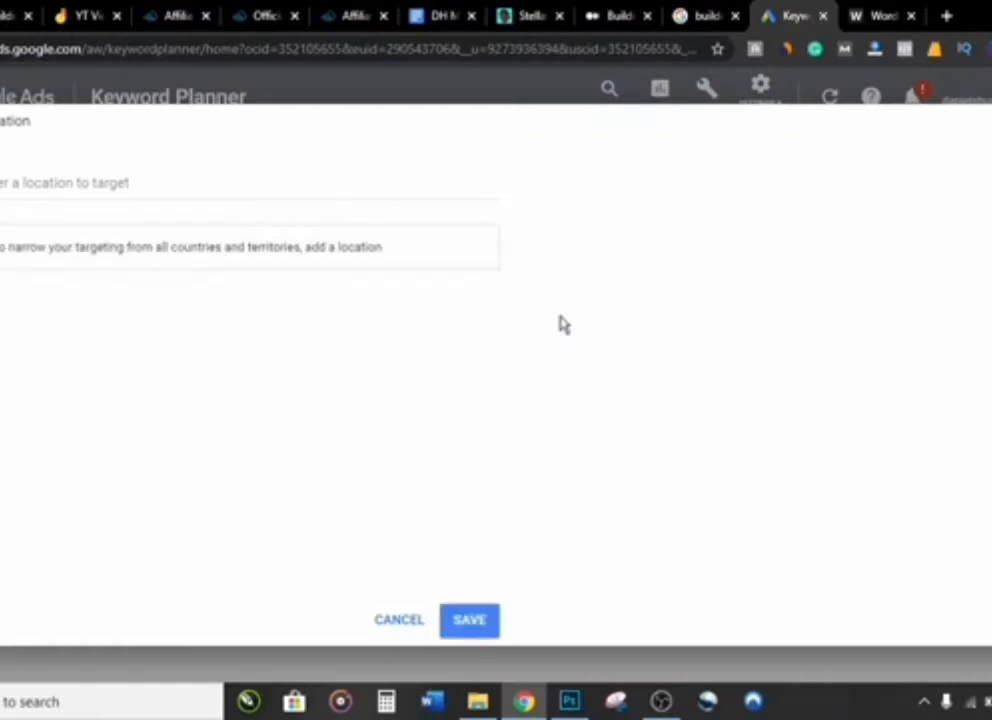
left_click(465, 626)
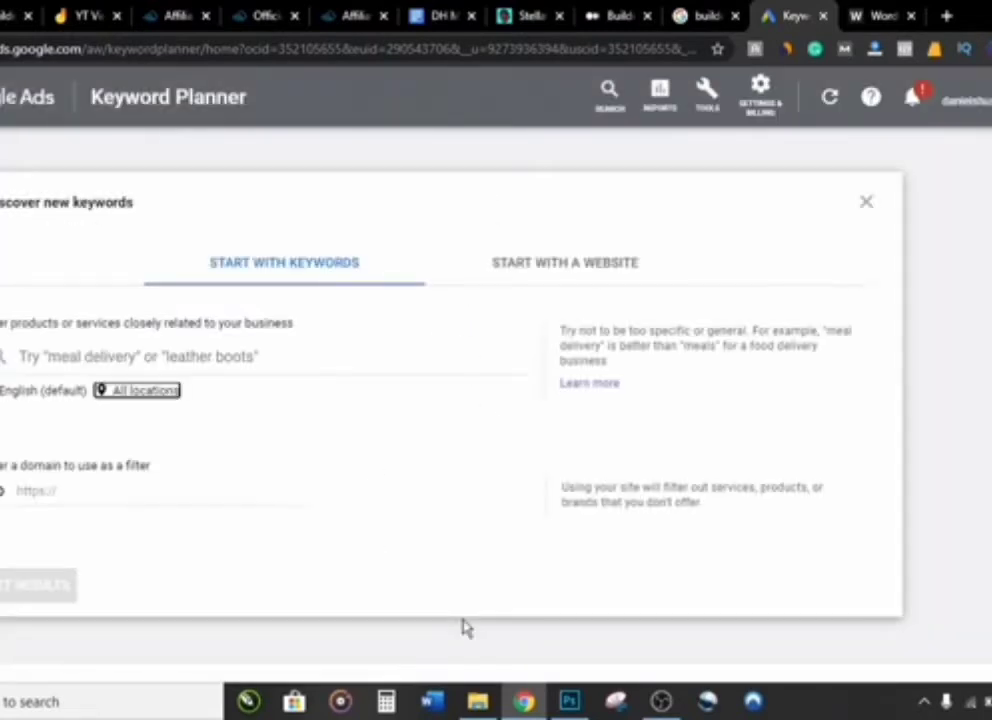
left_click(307, 436)
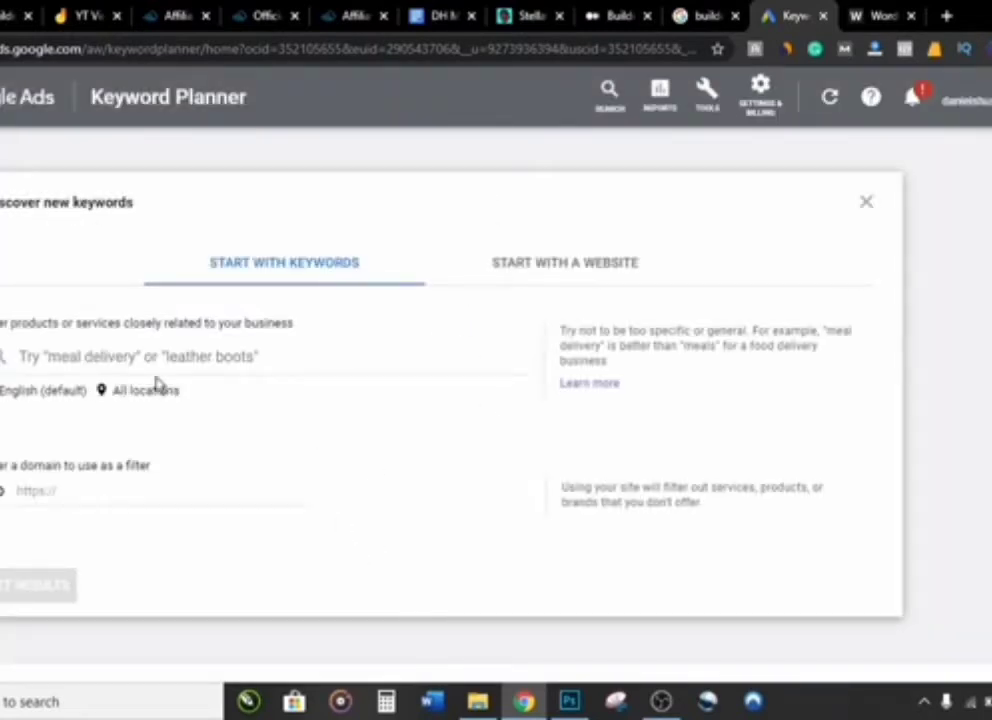
Get keyword ideas for "buiderall review".
left_click(48, 360)
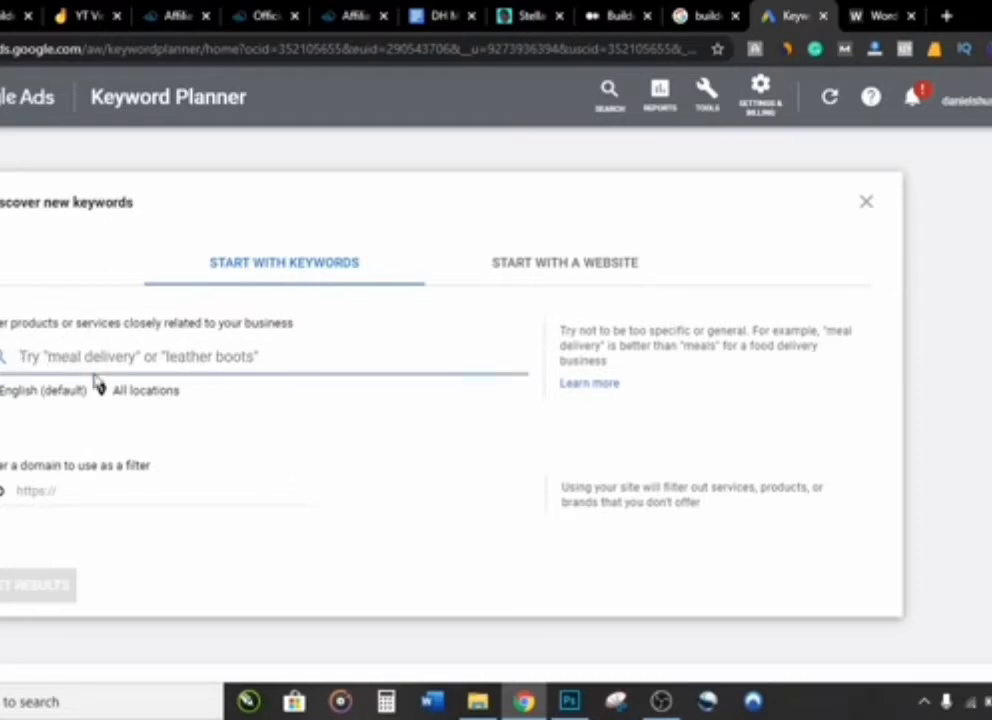
type("buidera")
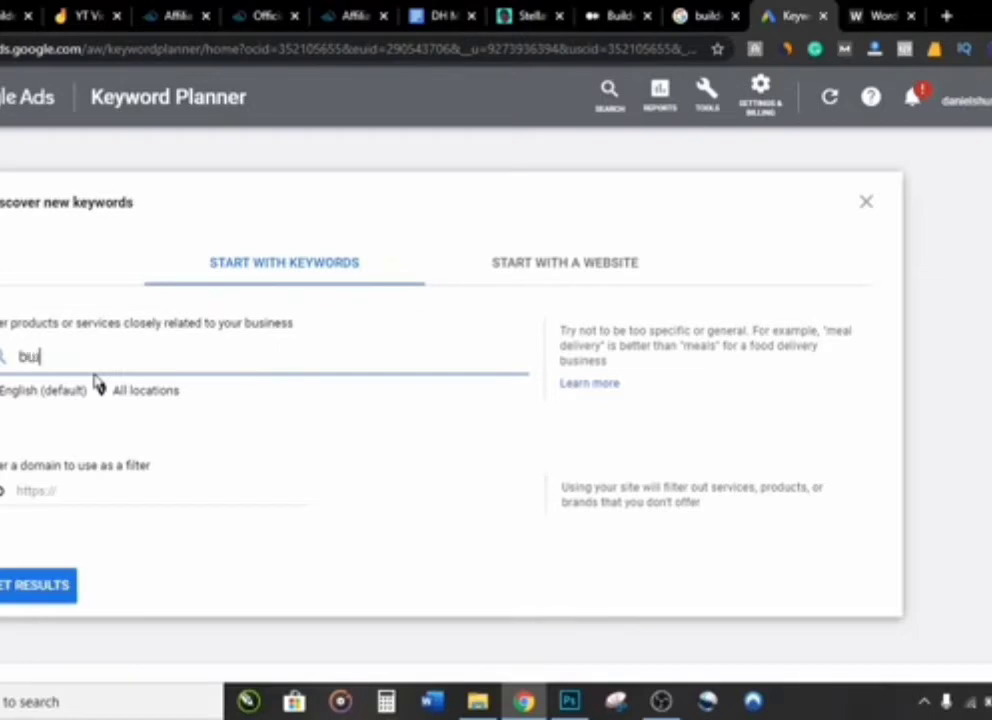
type("ll review")
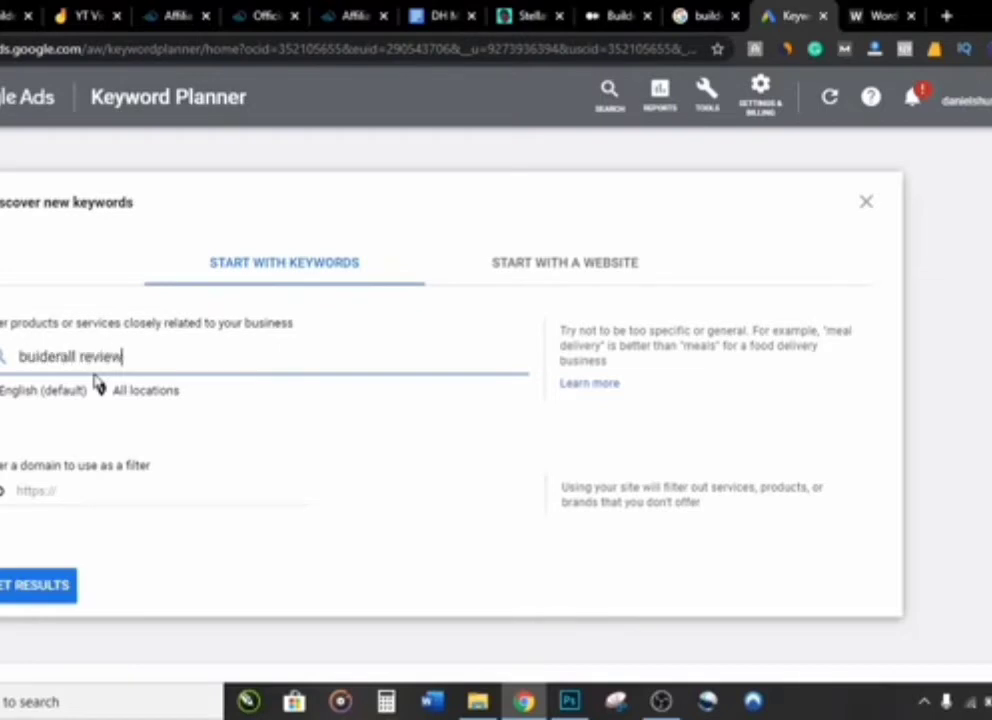
key("Return")
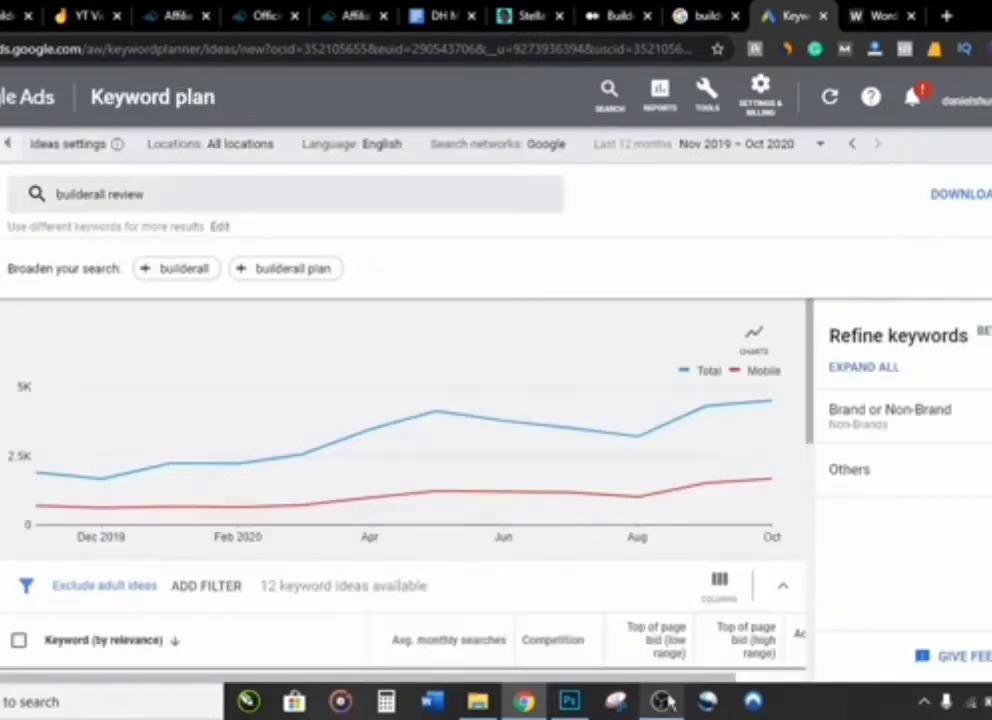
Compare the provided keyword "builderall review" in the keyword ideas with the title of the Builderall Review article on Medium.
scroll(398, 605, "down", 3)
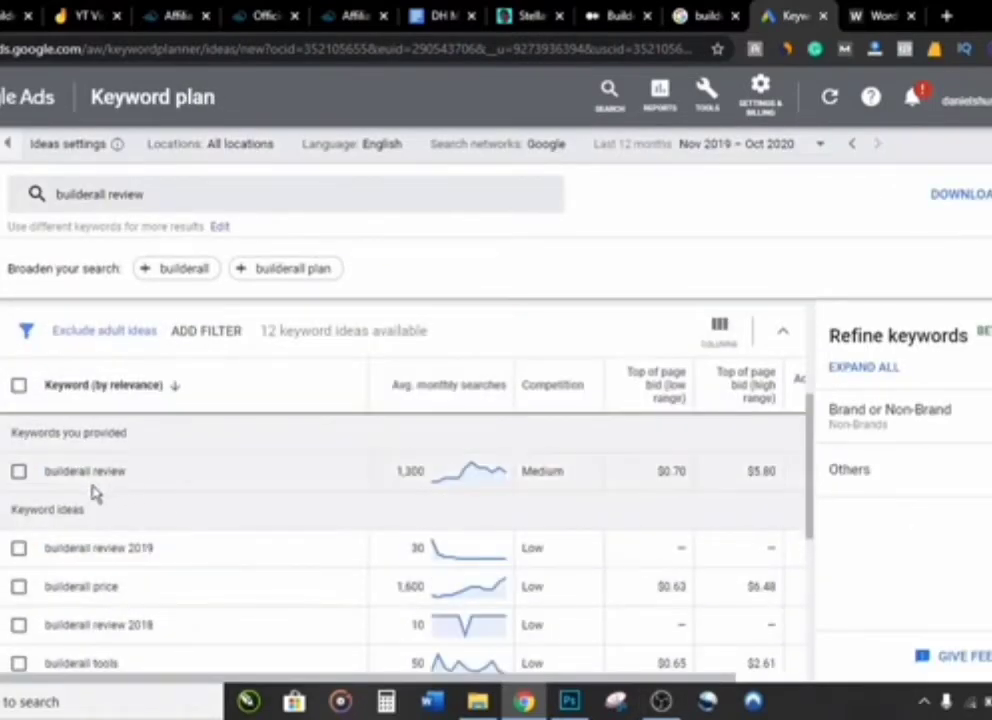
left_click_drag(45, 478, 133, 476)
left_click(133, 476)
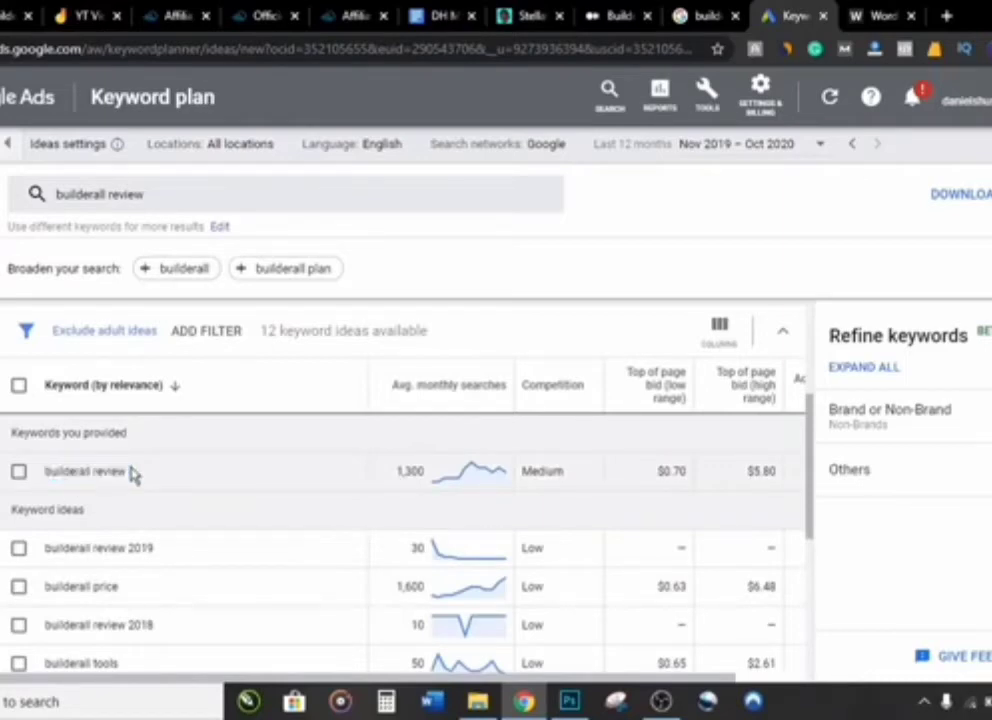
left_click(608, 16)
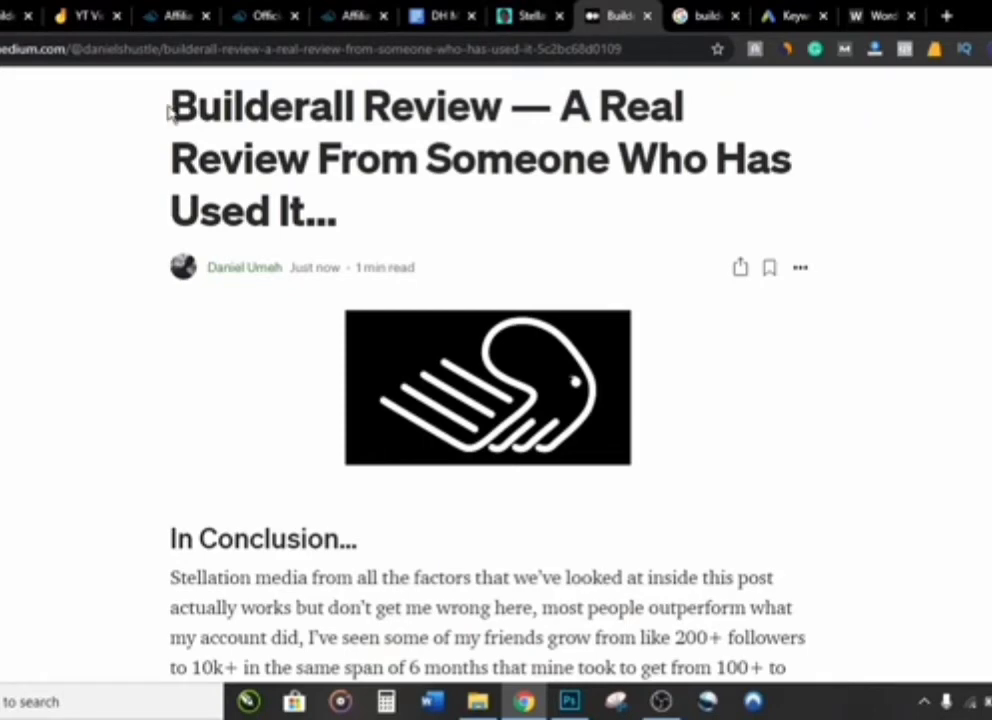
left_click_drag(172, 104, 500, 95)
left_click(500, 95)
Reload the Stellation Media review post and skim it from the table of contents to the conclusion.
left_click(521, 31)
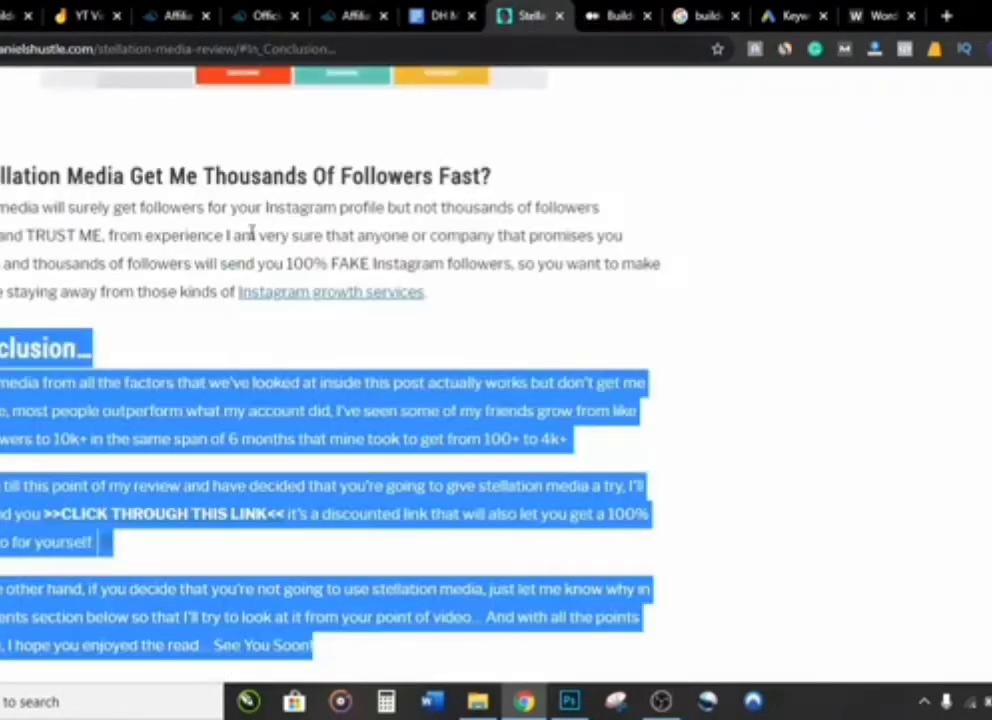
key("F5")
scroll(195, 388, "down", 10)
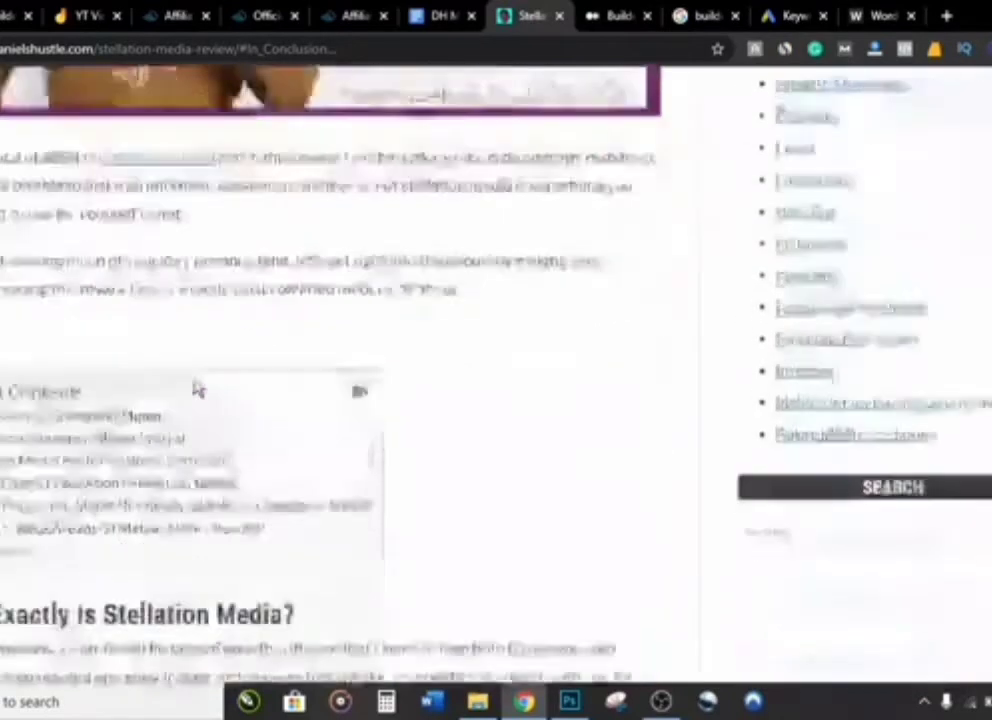
scroll(195, 388, "up", 2)
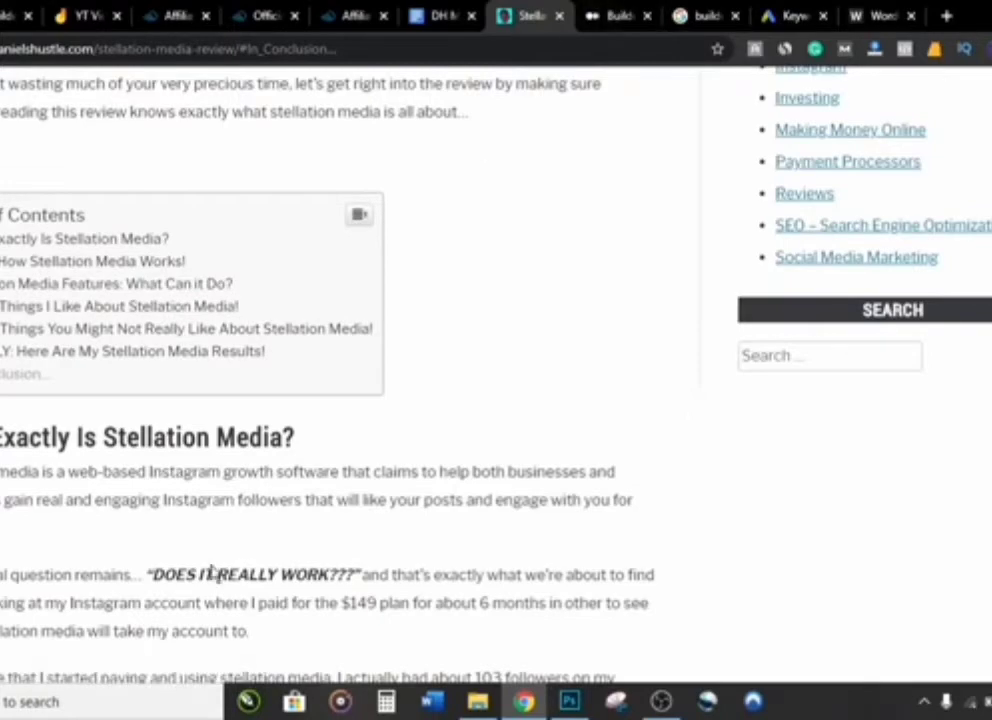
scroll(210, 571, "down", 15)
scroll(210, 571, "up", 8)
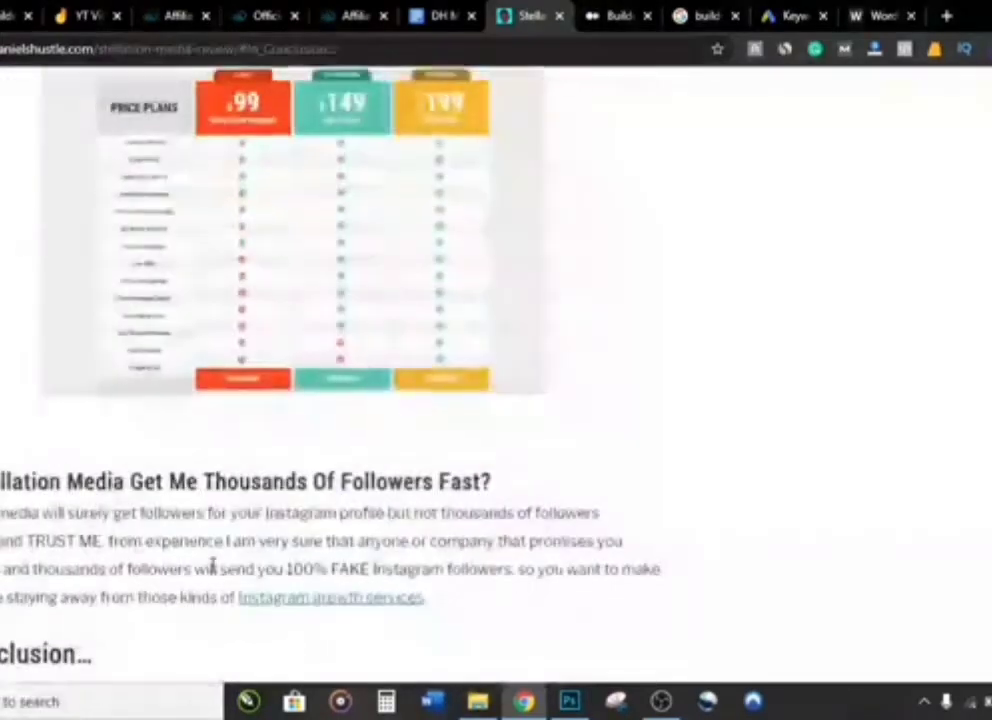
scroll(221, 580, "down", 3)
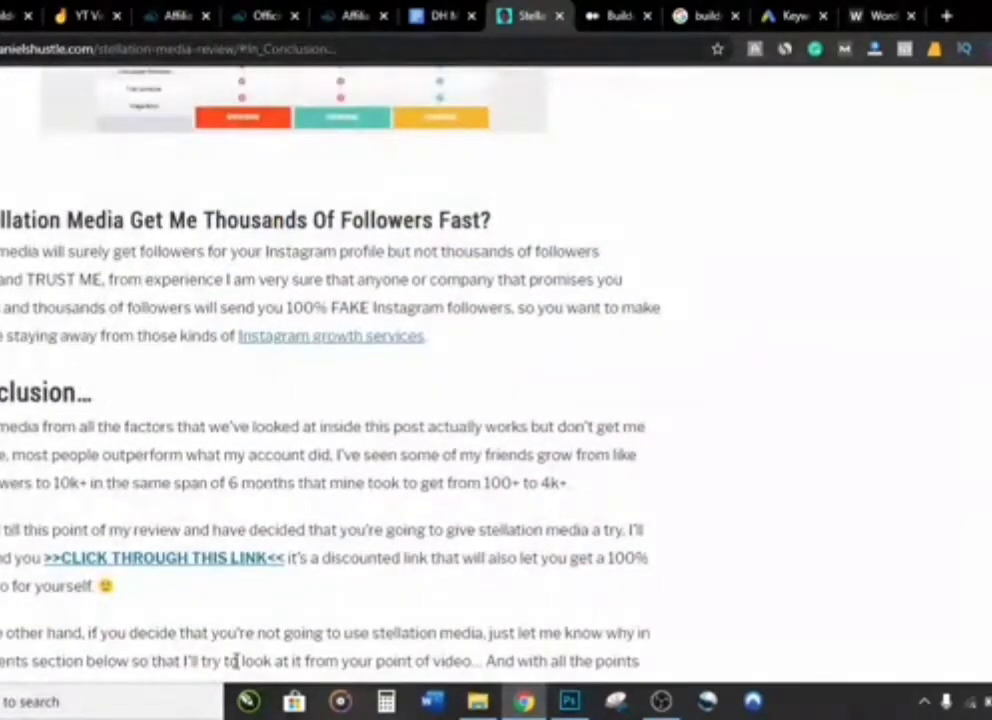
Revisit the Builderall Review article on Medium and check the average monthly searches for "builderall review" in the keyword plan.
left_click(616, 12)
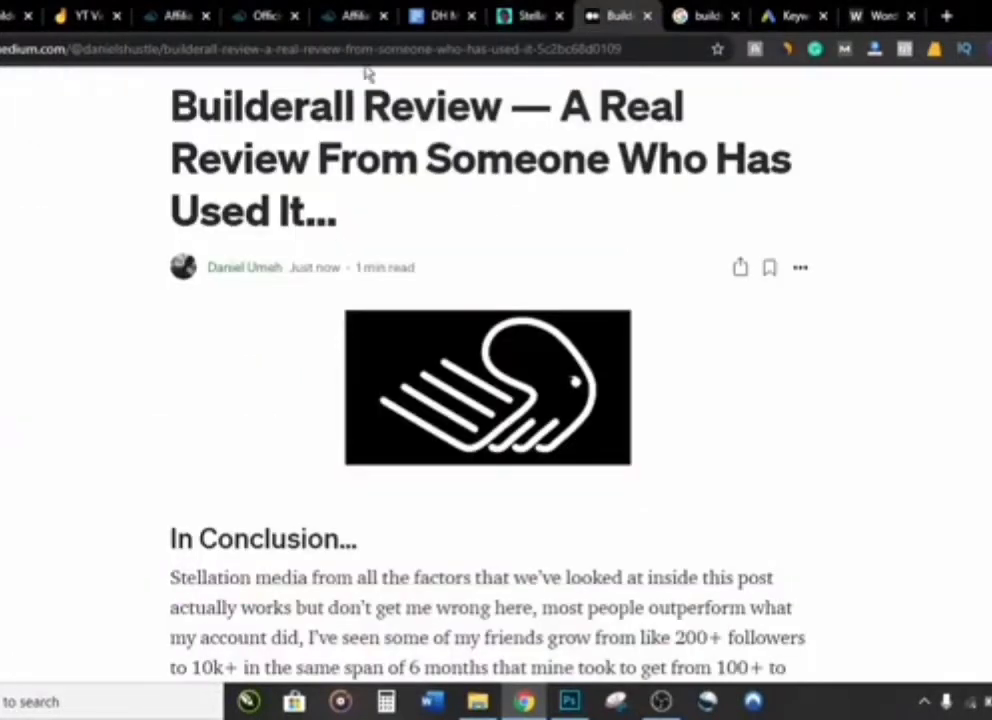
left_click(786, 15)
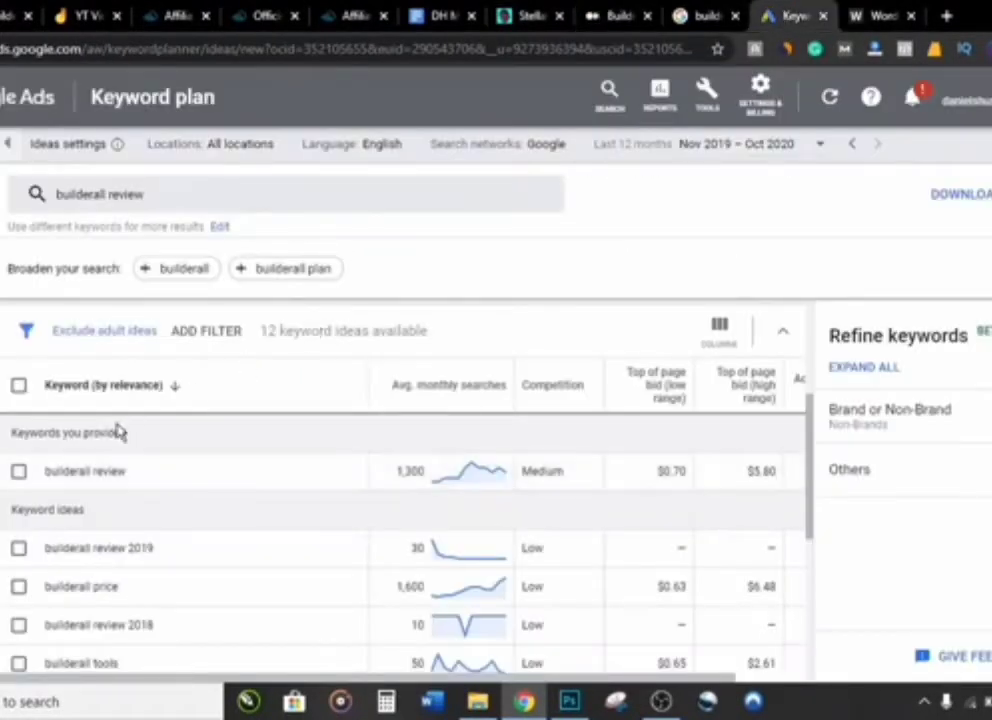
left_click(424, 470)
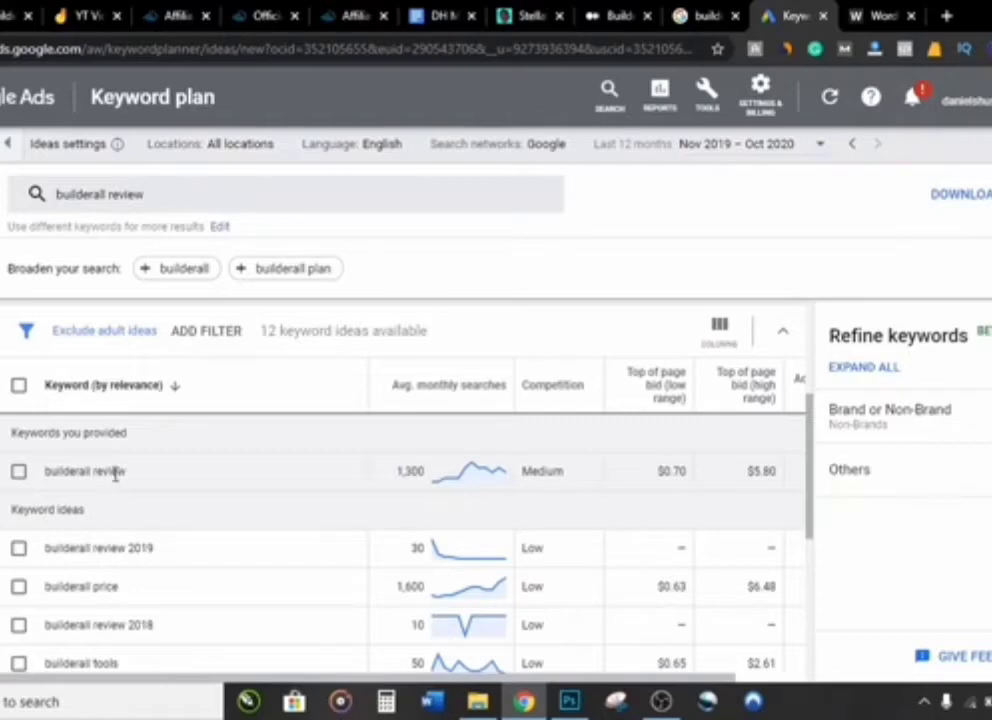
Copy the keyword "builderall price" from the keyword ideas into the empty WordCounter text area.
left_click_drag(124, 475, 35, 480)
left_click(35, 480)
scroll(152, 490, "down", 1)
scroll(152, 490, "down", 2)
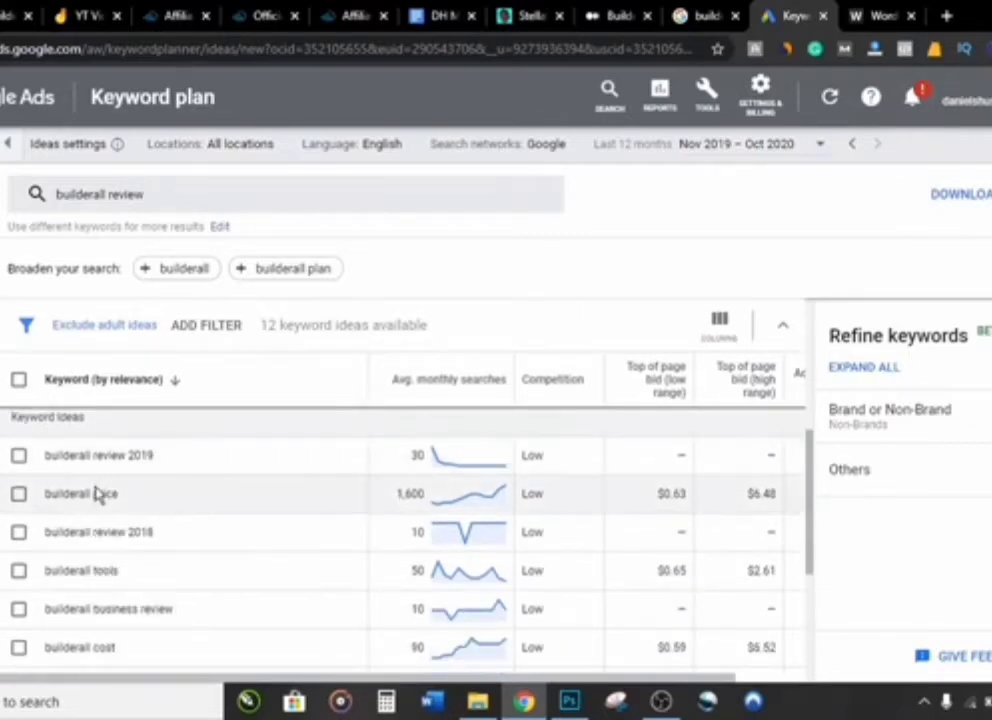
left_click_drag(46, 493, 127, 497)
left_click(127, 497)
left_click(425, 497)
left_click_drag(126, 503, 35, 505)
key("ctrl+c")
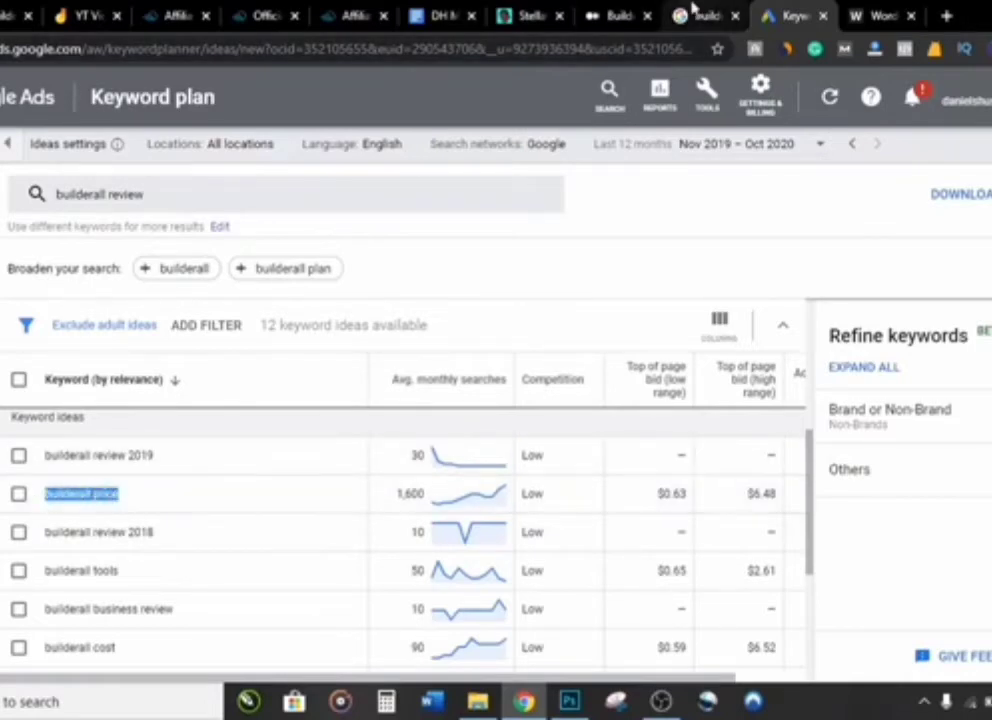
left_click(855, 14)
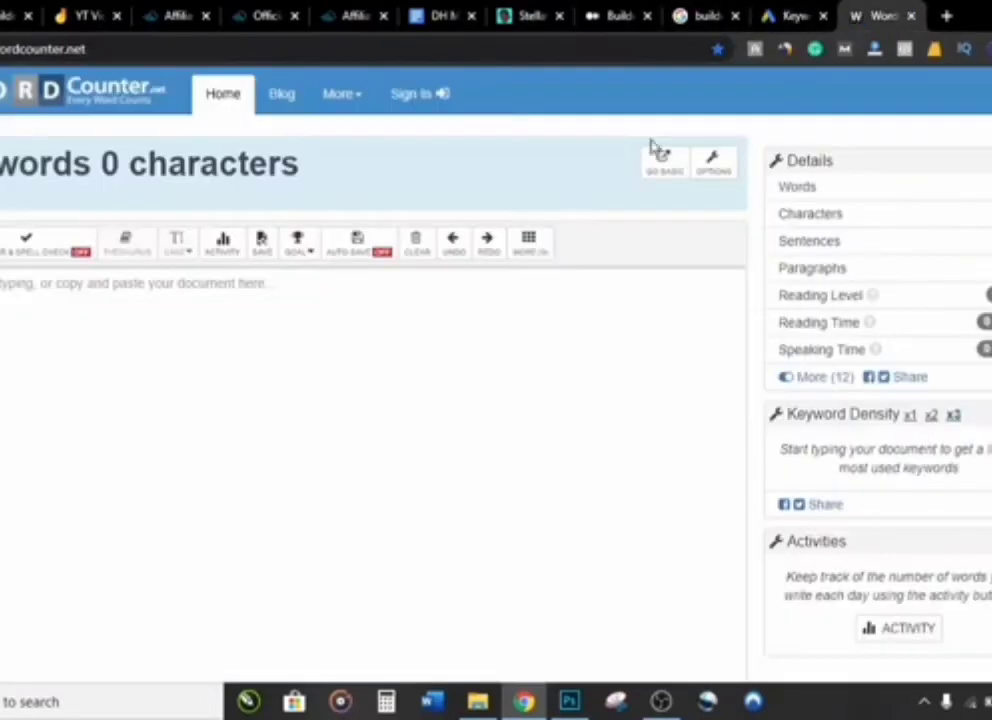
left_click(443, 290)
key("ctrl+v")
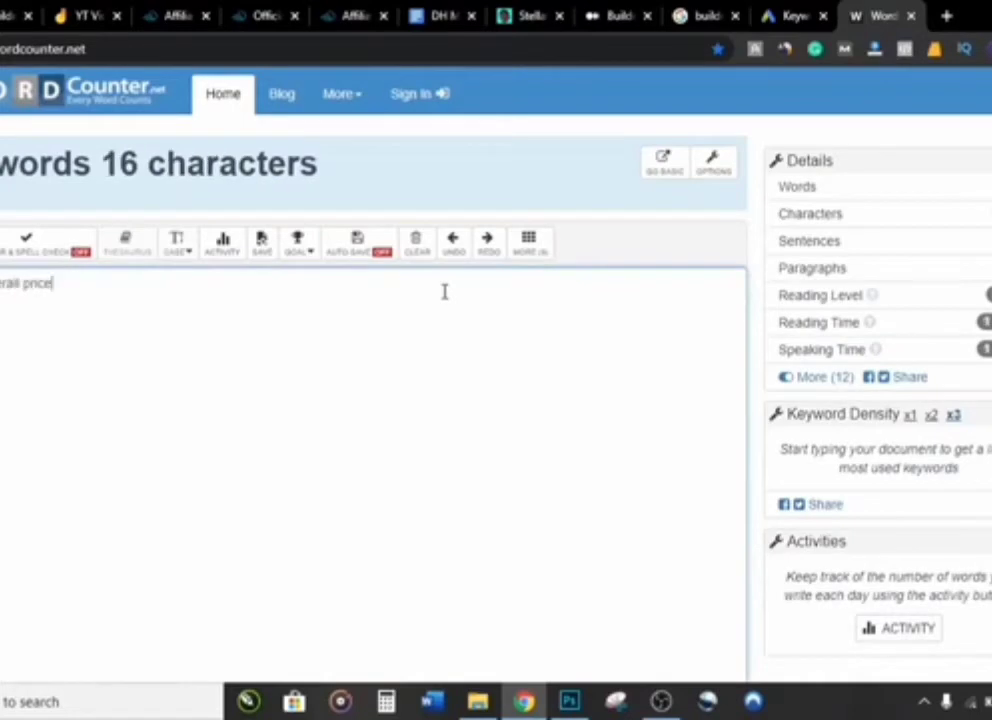
Copy the provided keyword "builderall review" from the keyword plan onto a new line in WordCounter.
left_click(795, 15)
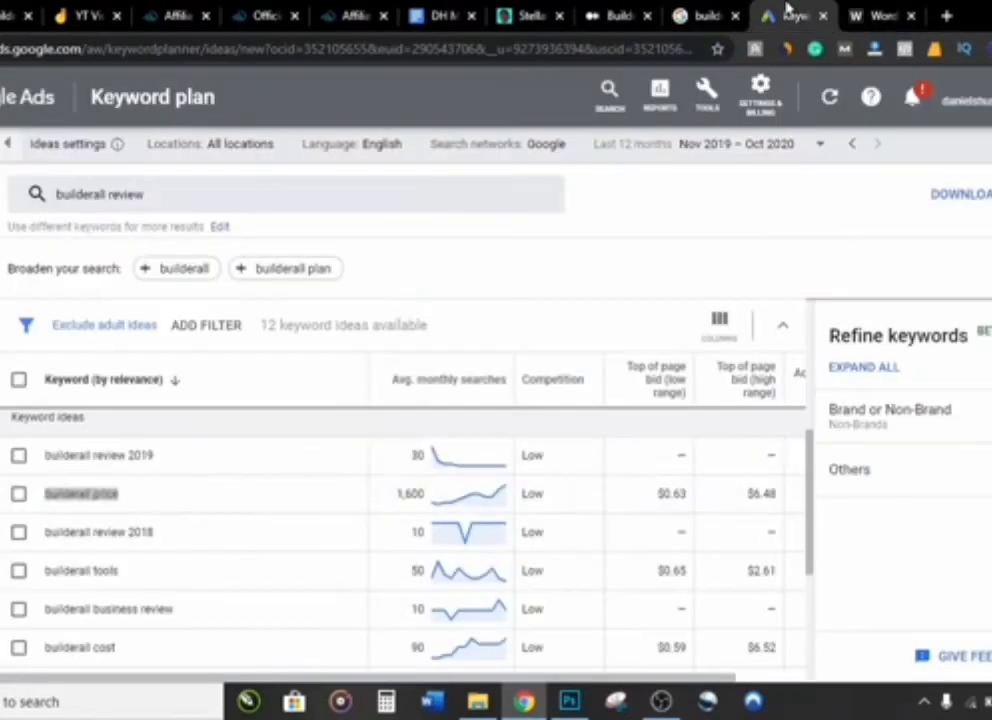
scroll(250, 533, "up", 1)
scroll(250, 533, "up", 1)
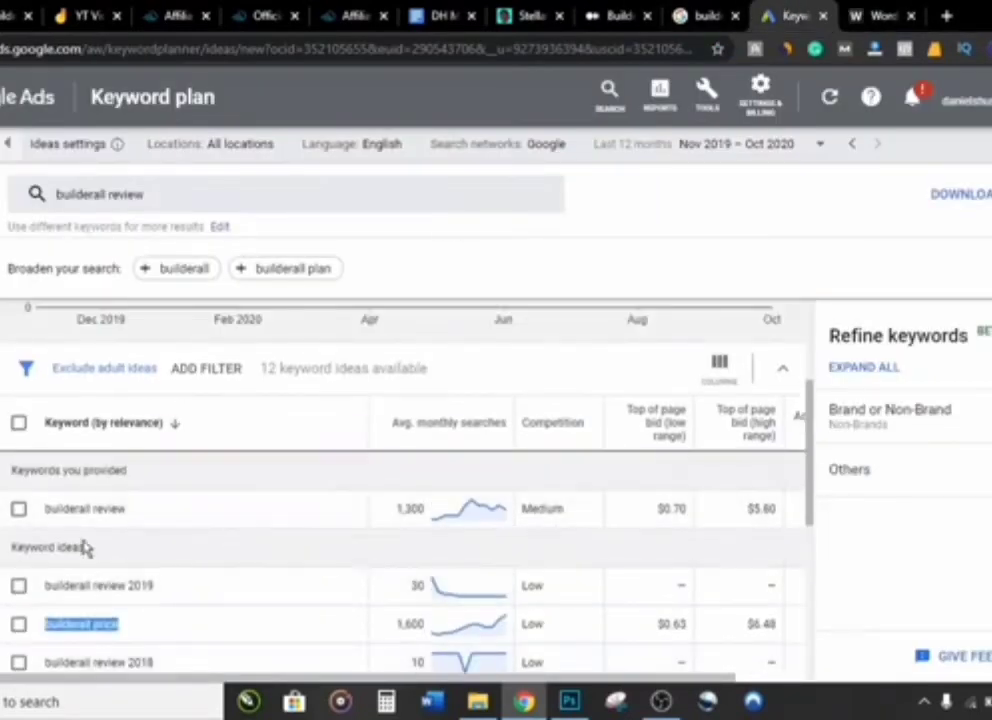
left_click_drag(46, 507, 177, 525)
key("ctrl+c")
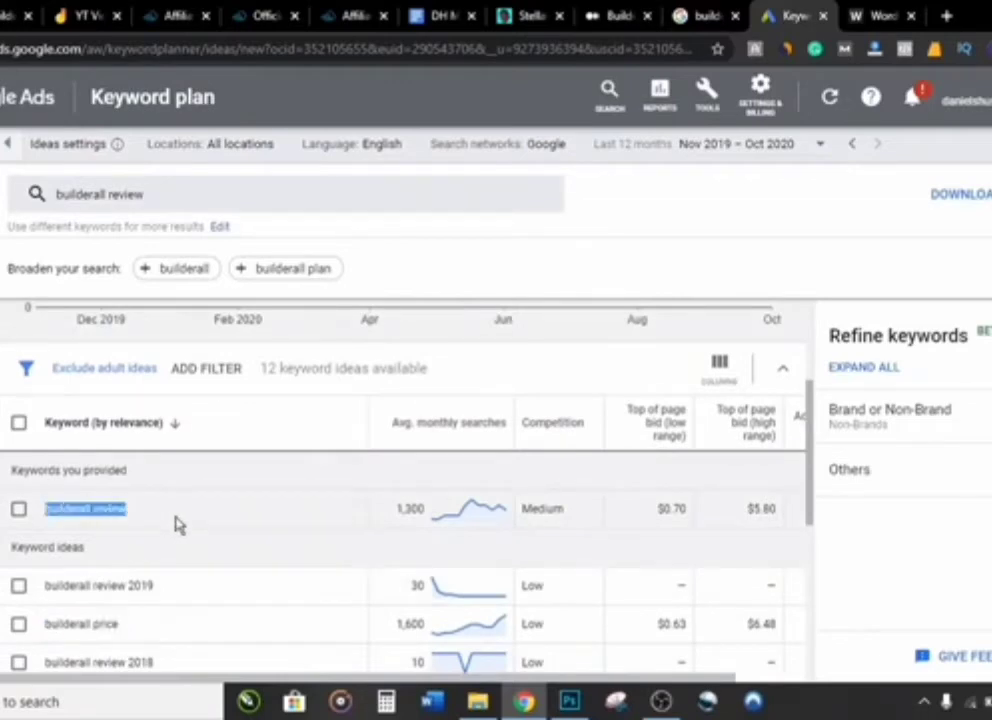
left_click(862, 15)
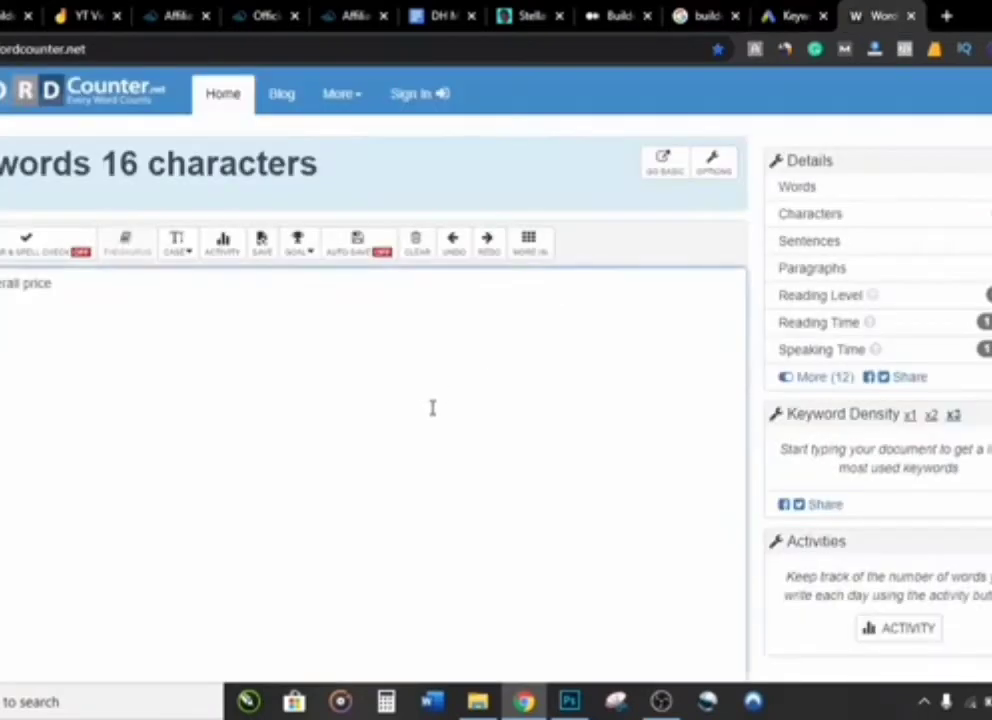
key("Return")
key("ctrl+v")
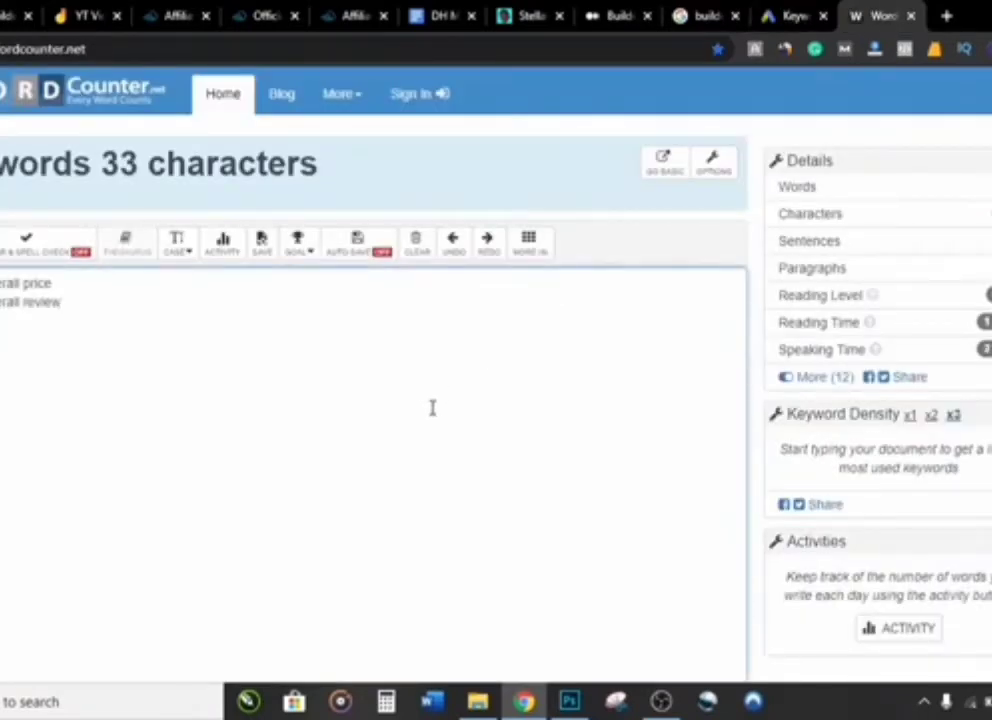
Add the keyword idea "builderall business review" from the keyword plan as a new line in the WordCounter list.
left_click(788, 16)
scroll(245, 410, "down", 3)
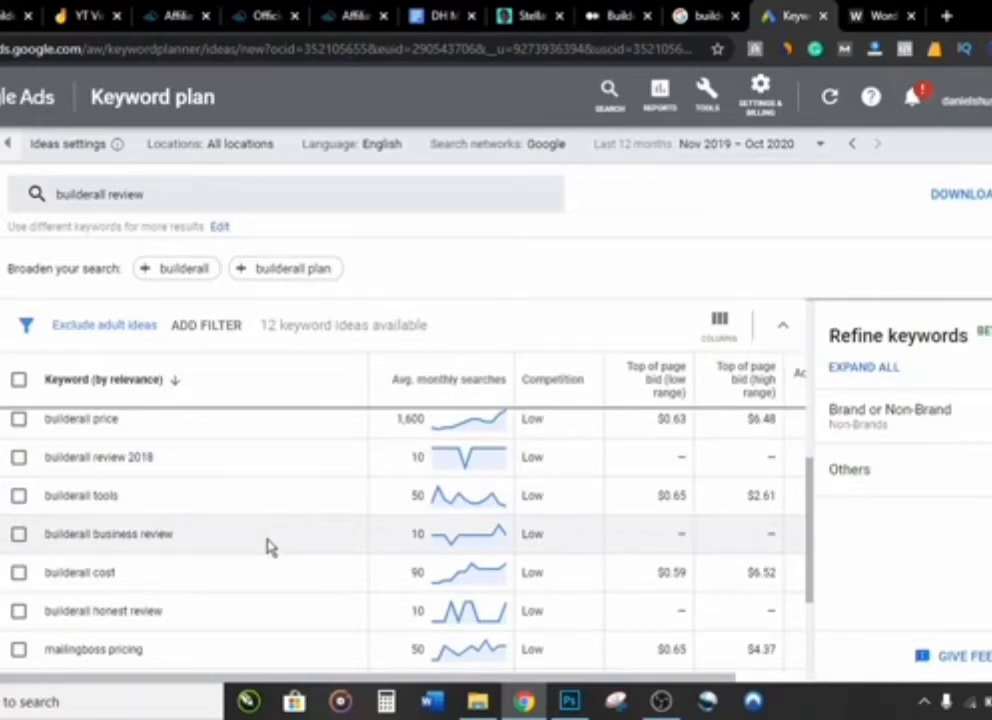
left_click_drag(184, 538, 40, 545)
key("ctrl+c")
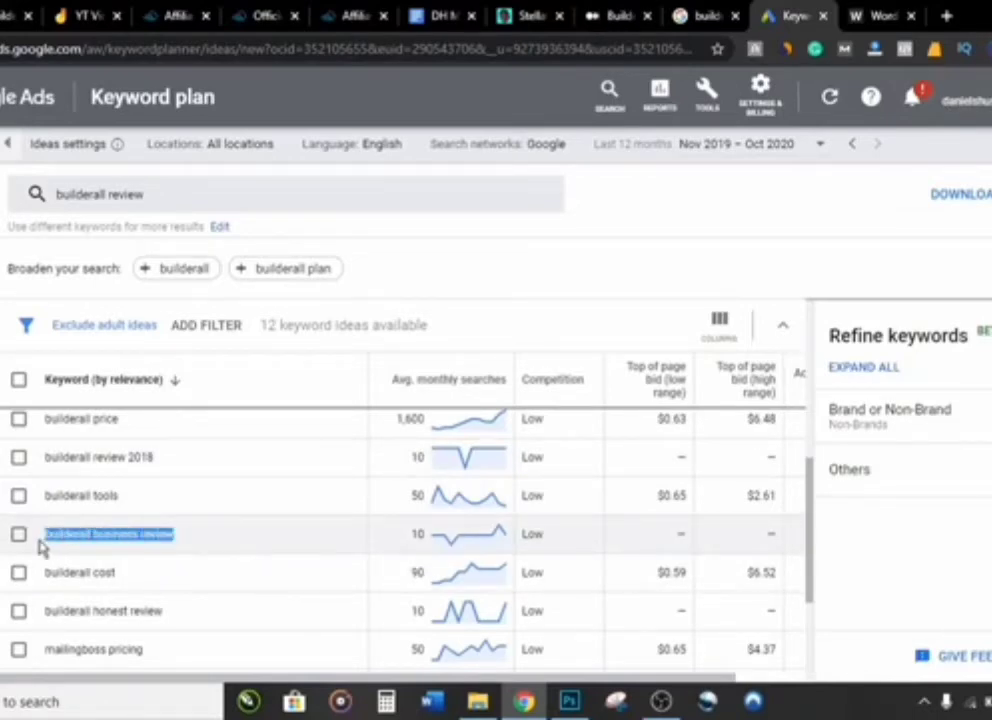
left_click(857, 13)
key("ctrl+v")
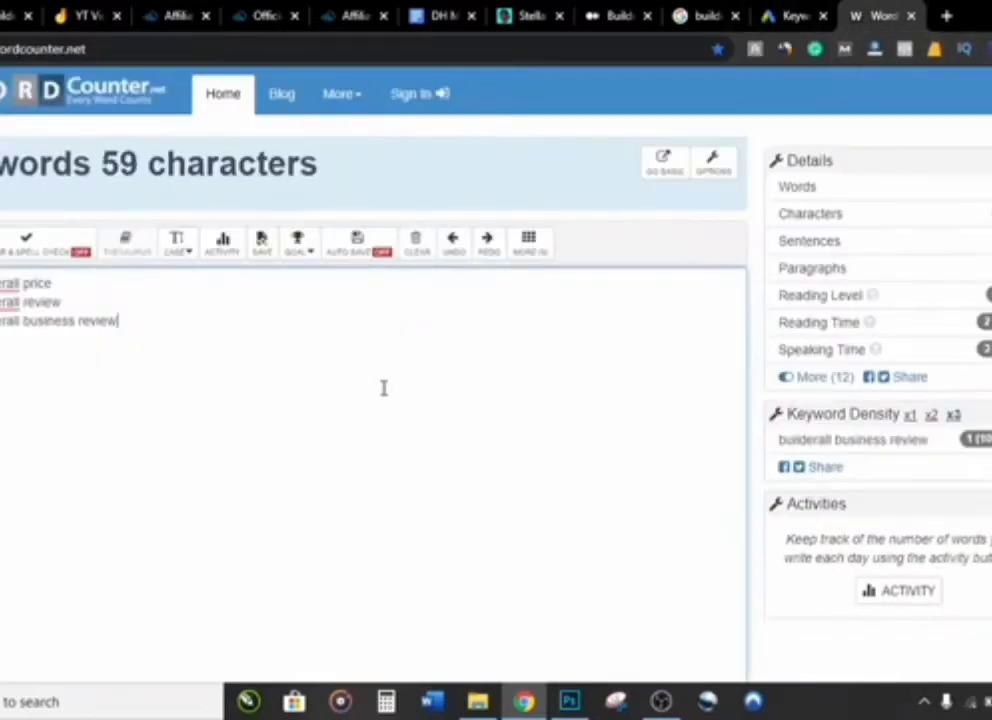
Add the keyword idea "mailingboss pricing" from the keyword plan as a new line in the WordCounter list.
left_click(775, 14)
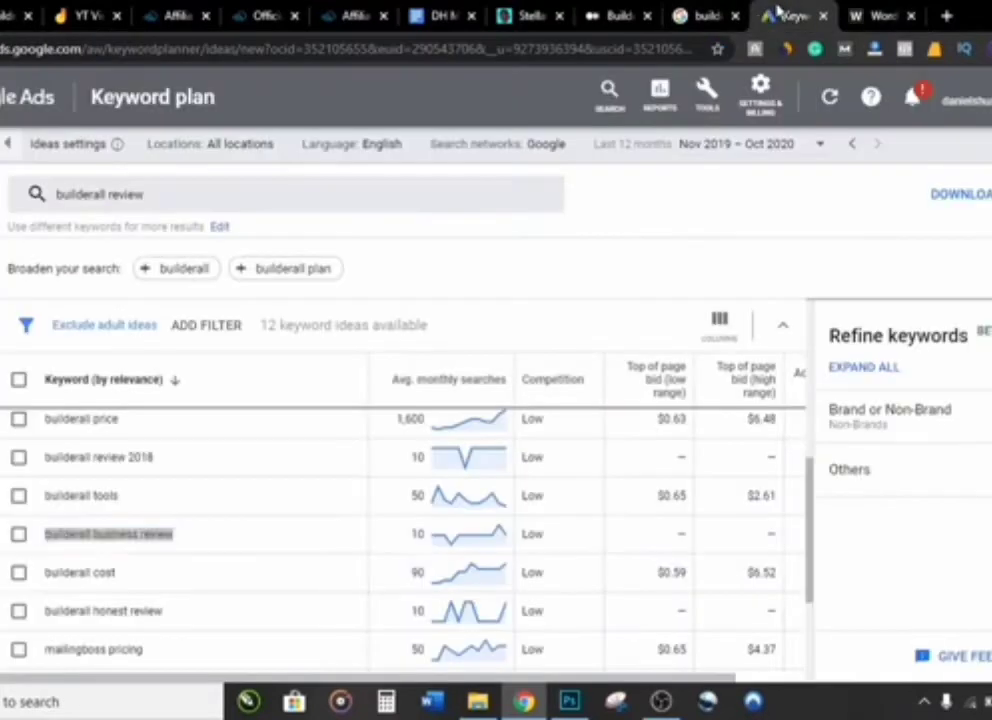
scroll(172, 605, "down", 2)
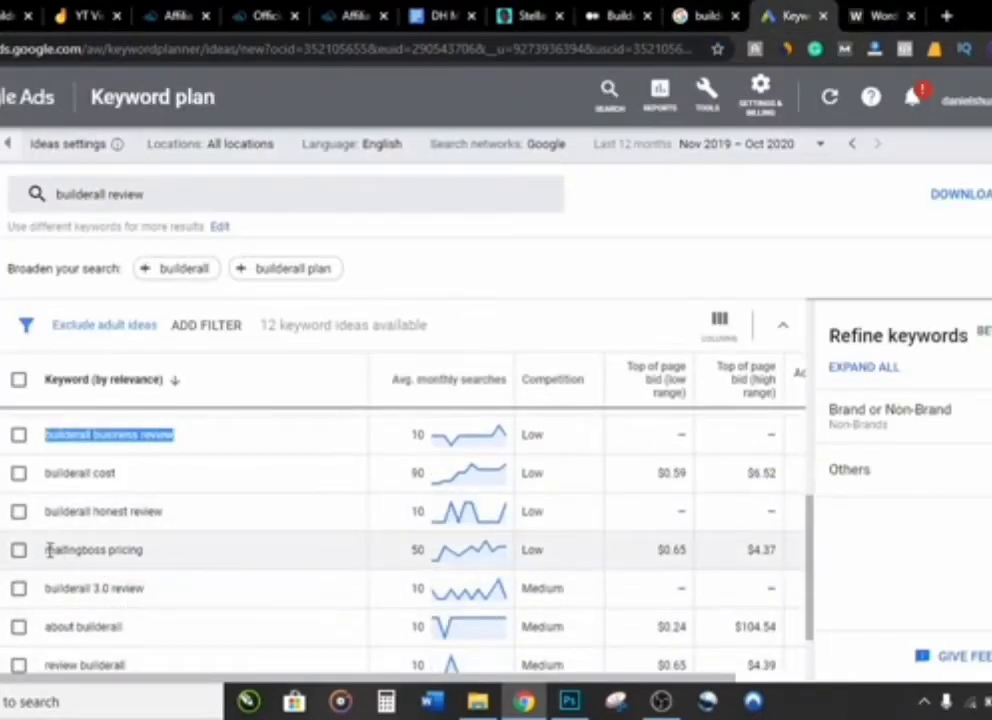
left_click_drag(47, 549, 155, 560)
left_click(155, 560)
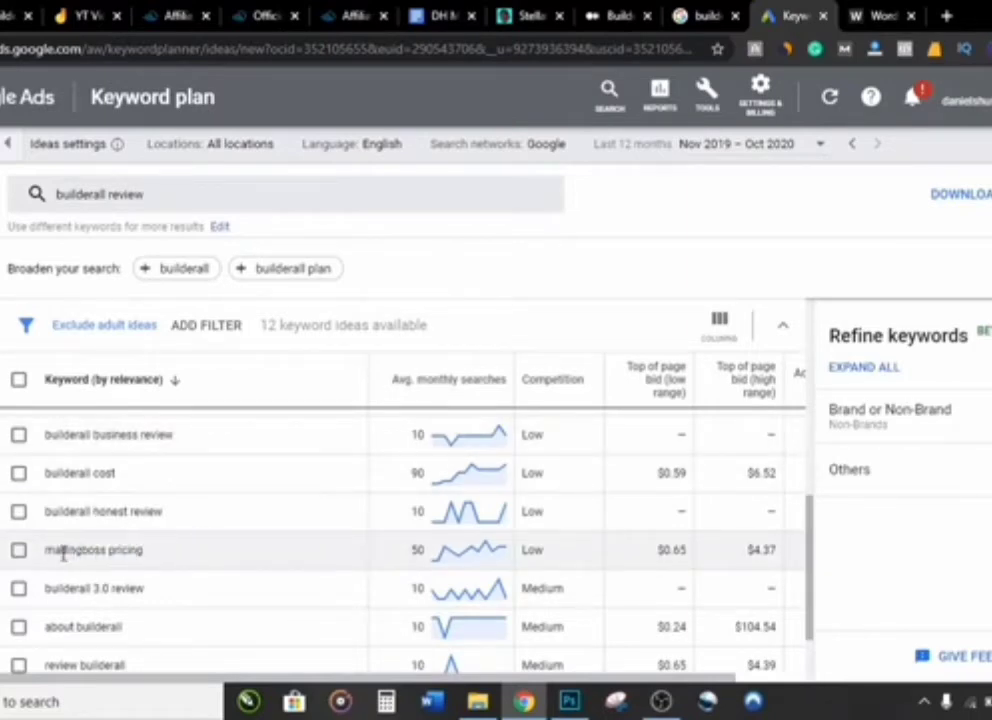
left_click_drag(49, 549, 172, 557)
key("ctrl+c")
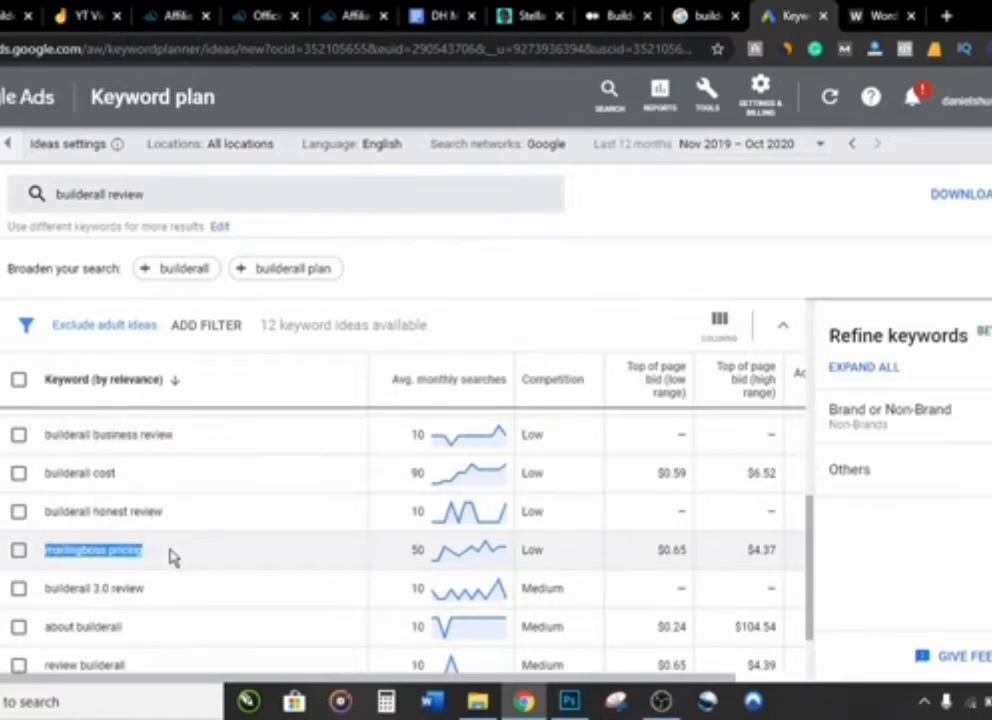
left_click(877, 14)
key("ctrl+v")
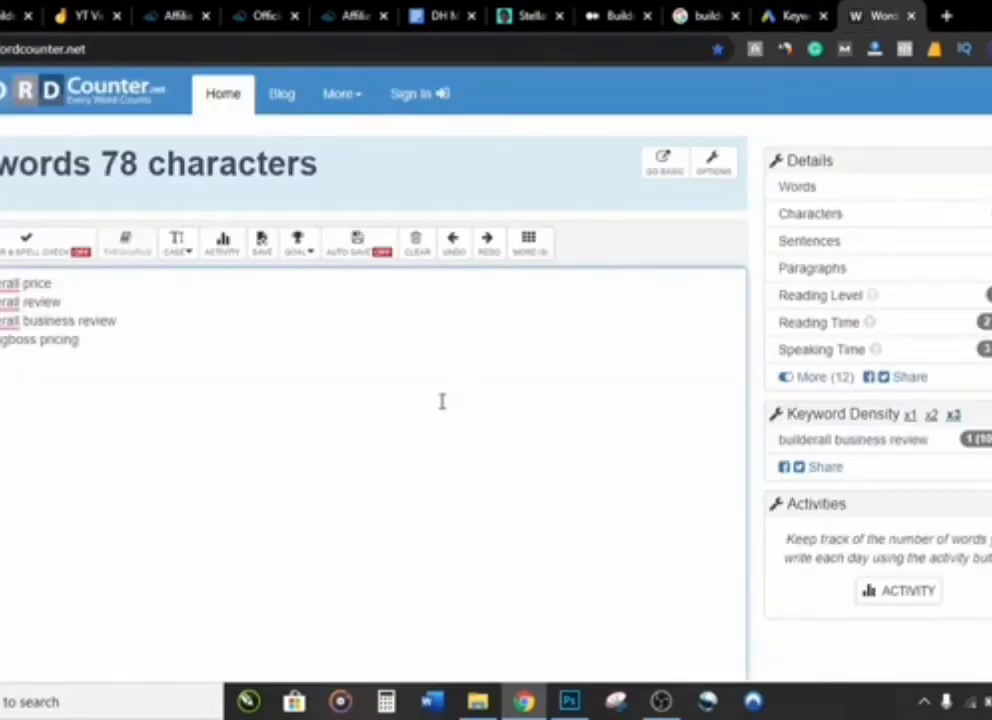
Get keyword ideas in the keyword plan for "builderall vs clickfunnels" and check that keyword's average monthly searches.
left_click(775, 18)
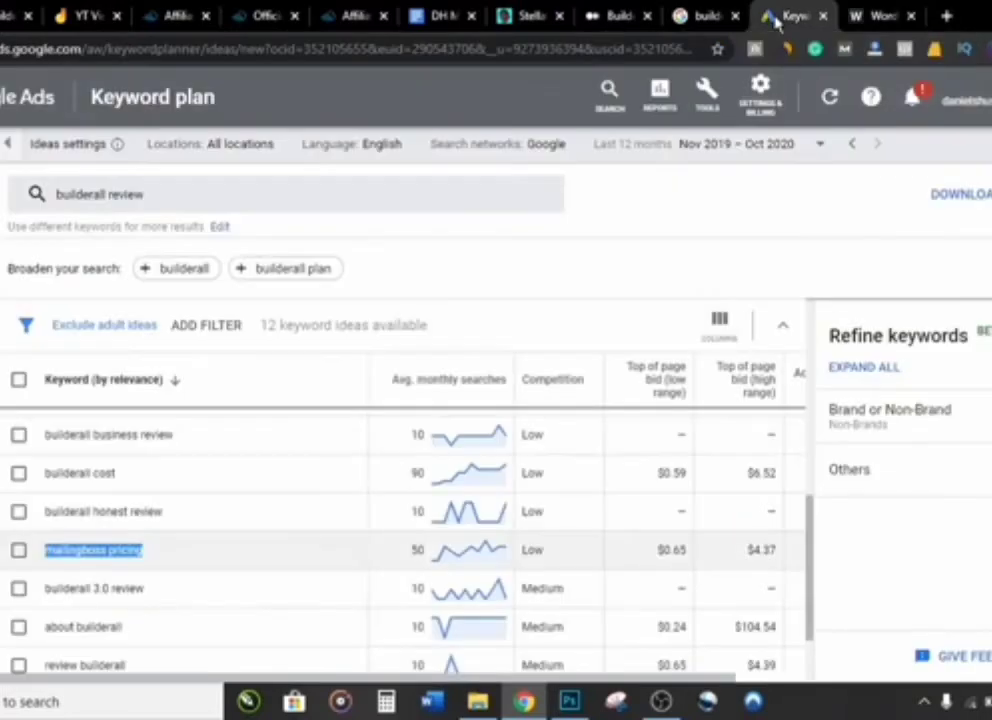
scroll(113, 585, "down", 2)
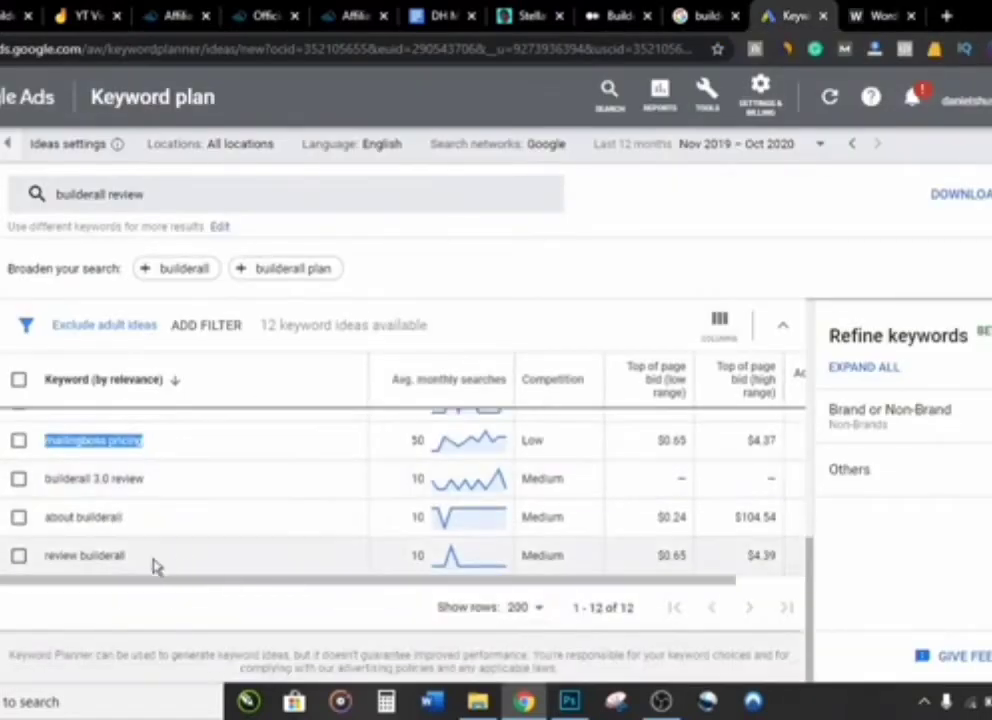
scroll(255, 525, "up", 3)
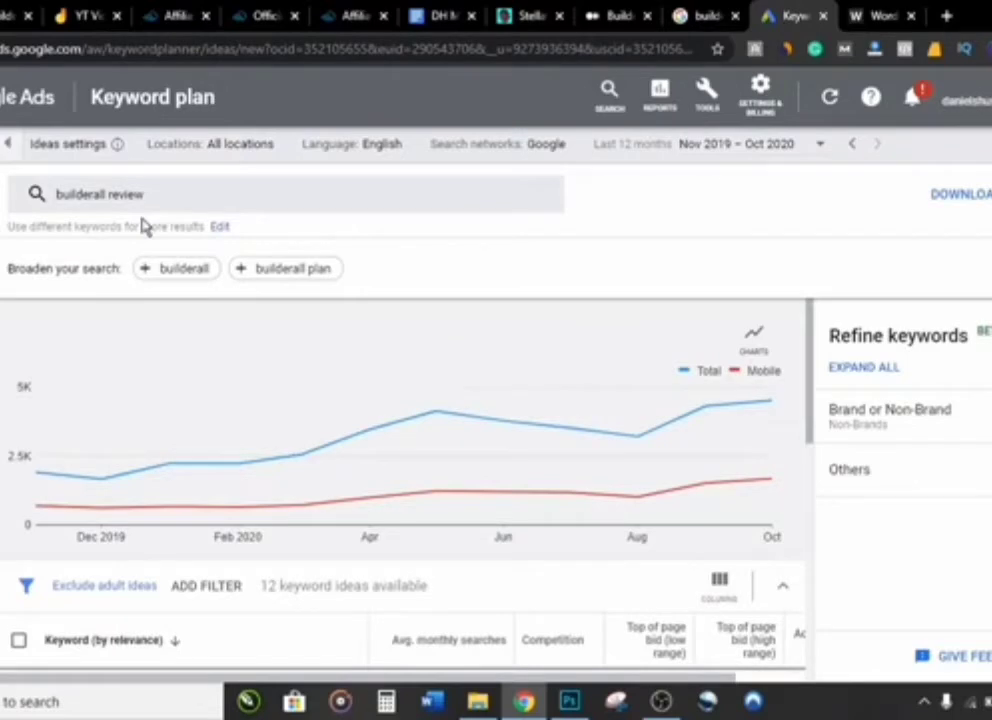
left_click(161, 196)
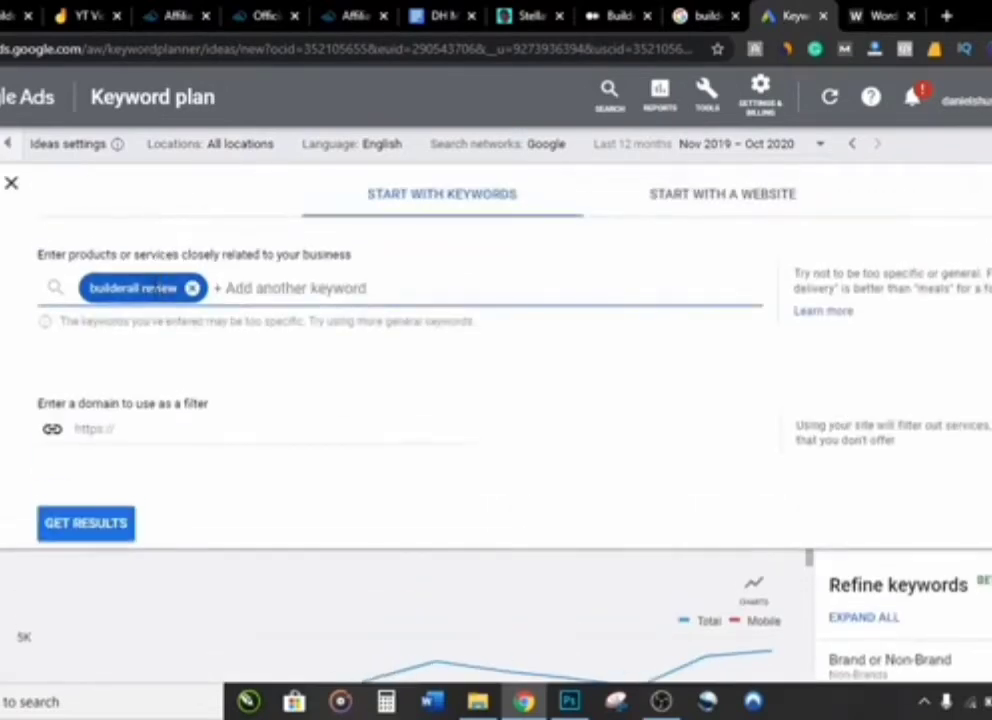
left_click(144, 289)
left_click_drag(141, 288, 201, 287)
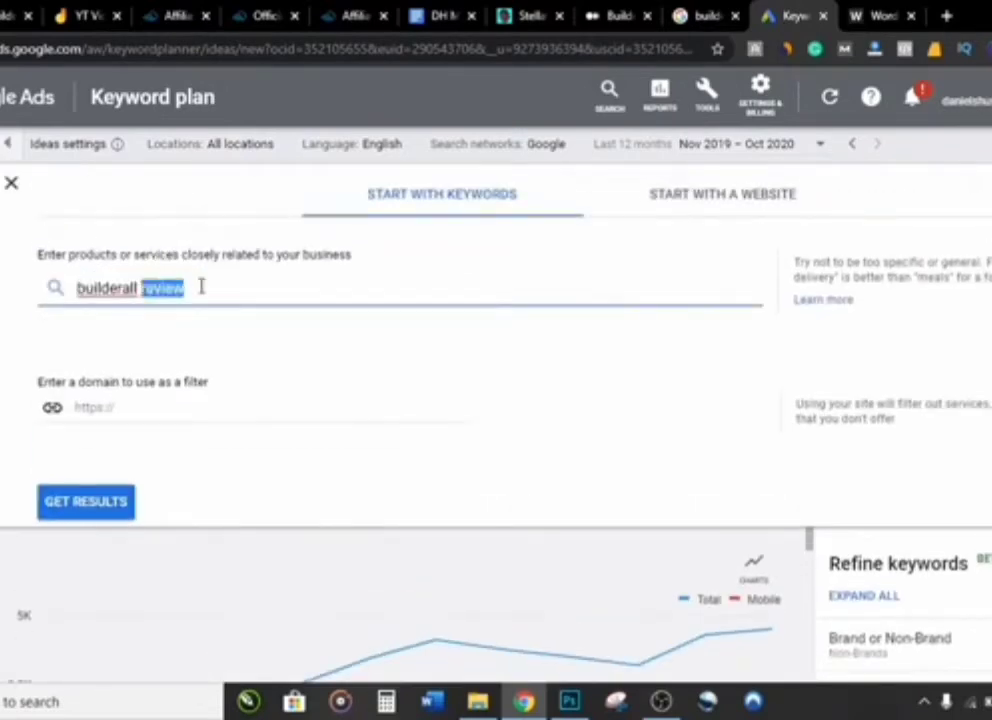
type("vs")
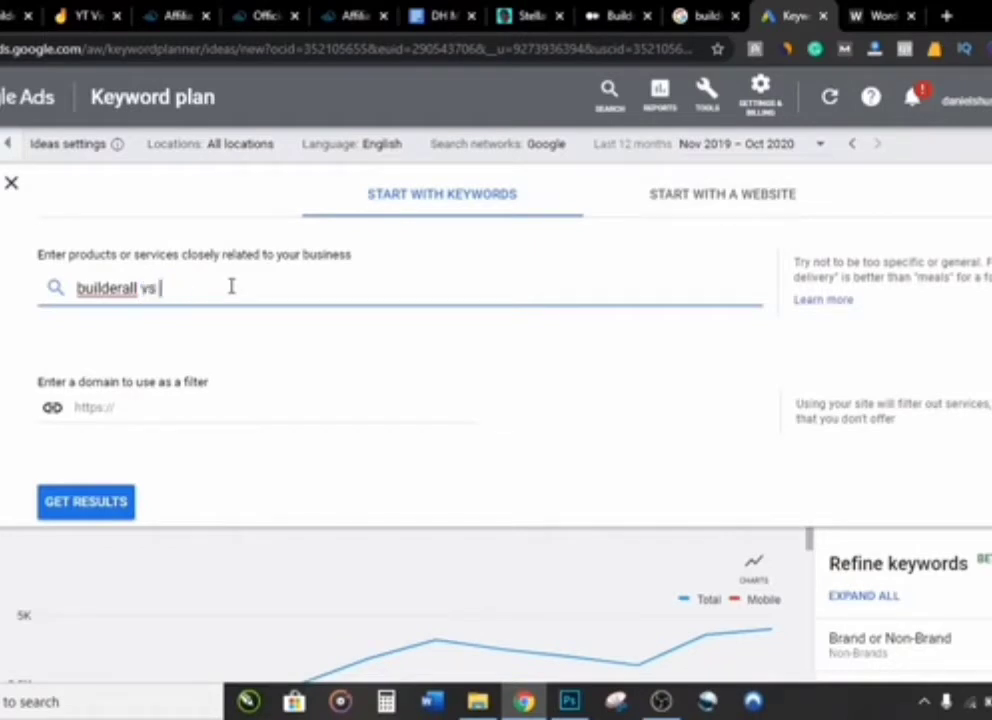
type(" clickfunnels")
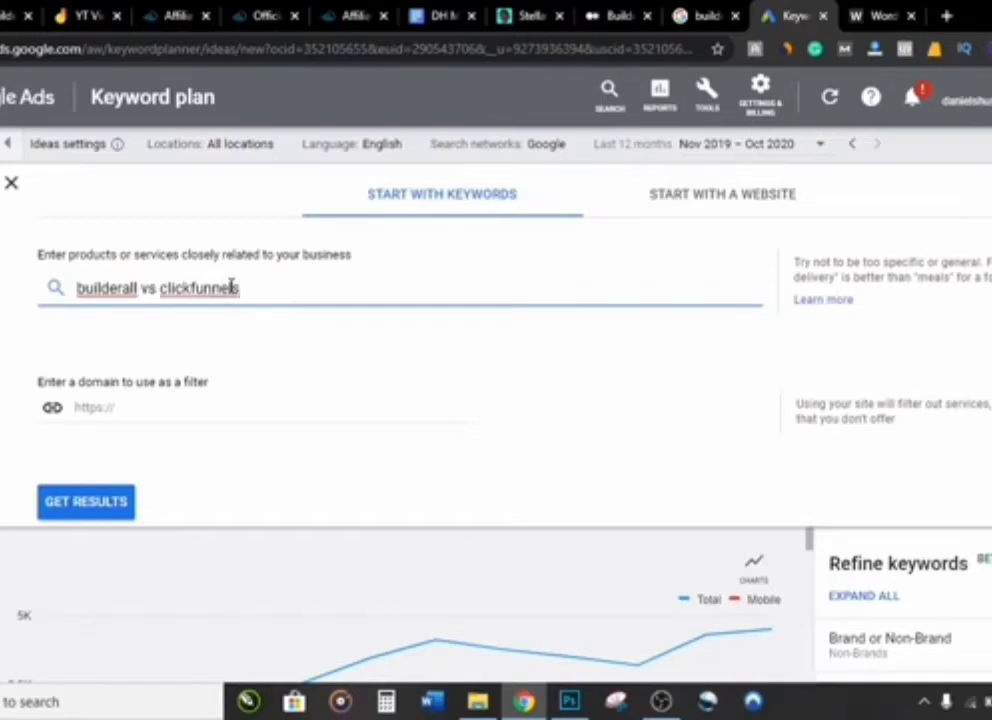
left_click(82, 509)
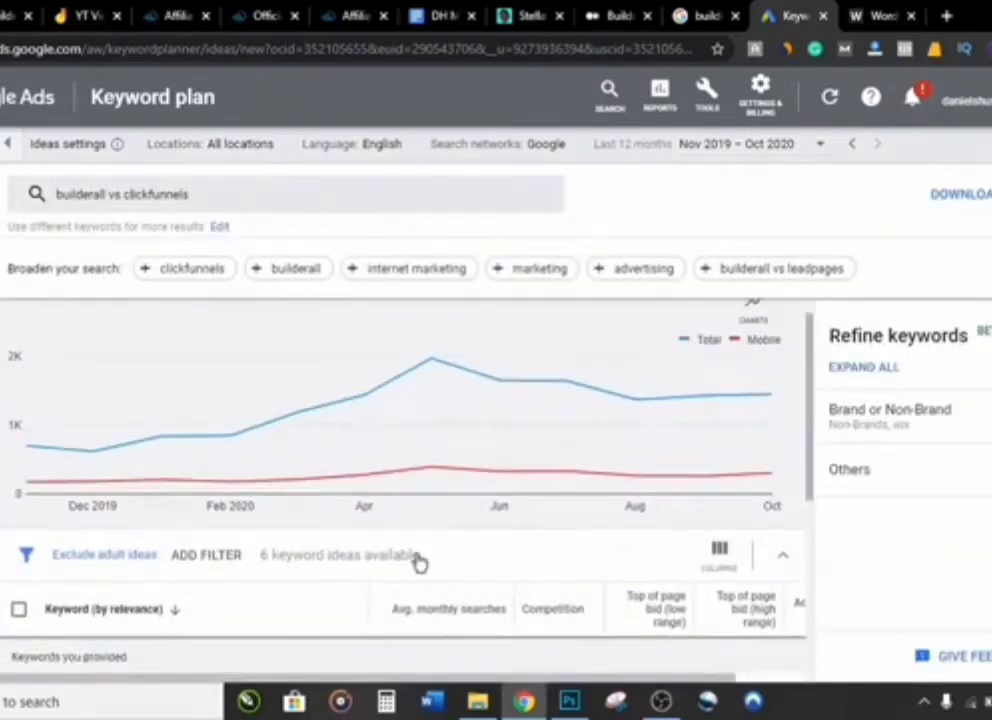
scroll(420, 563, "down", 2)
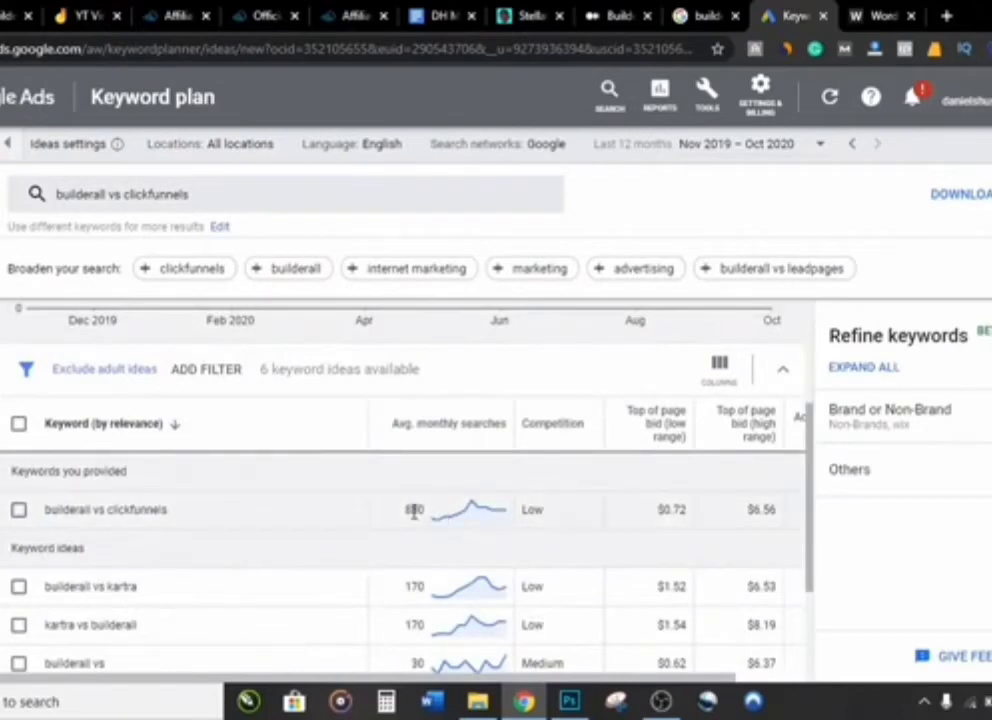
left_click_drag(410, 509, 423, 509)
left_click(61, 514)
left_click_drag(44, 514, 177, 518)
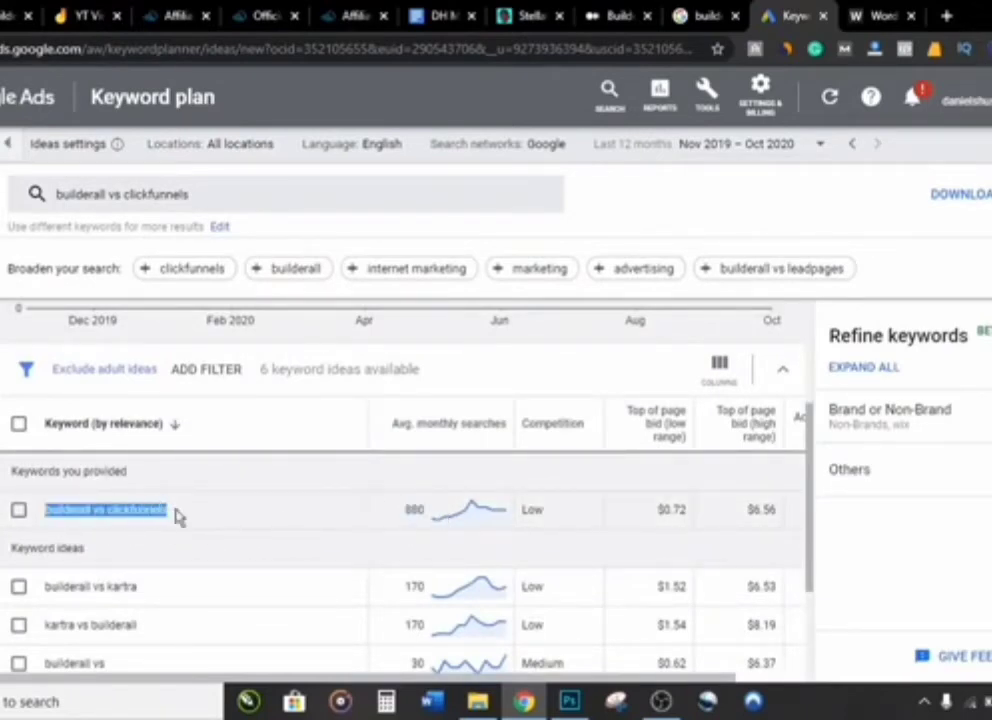
left_click(186, 516)
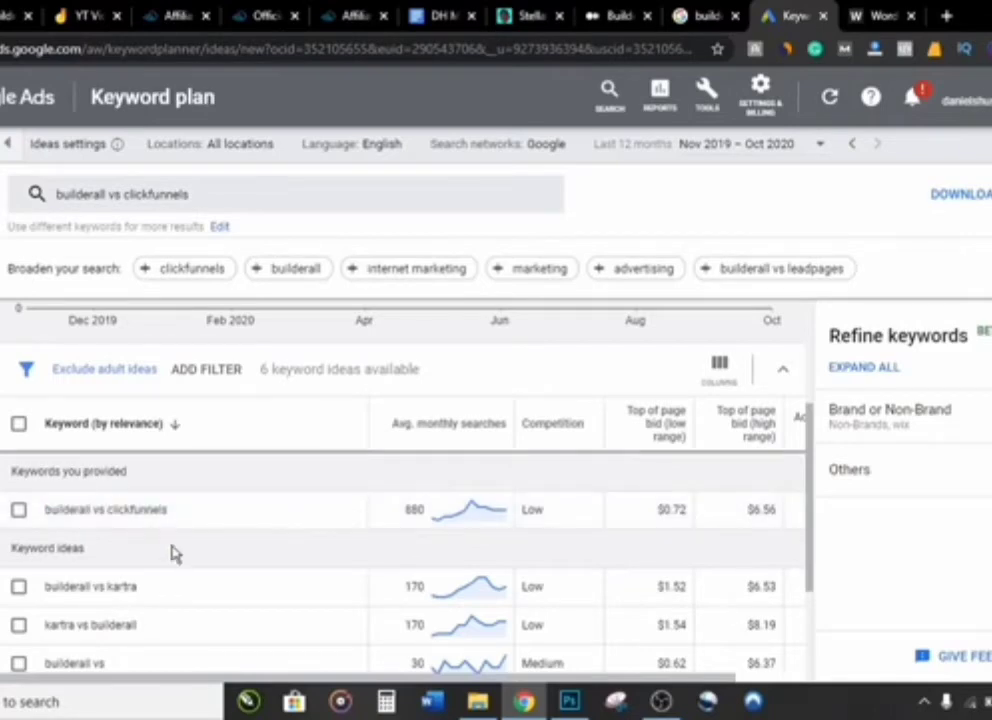
Check the average monthly searches for "builderall vs kartra" and copy that keyword onto a new line in WordCounter.
scroll(89, 603, "down", 1)
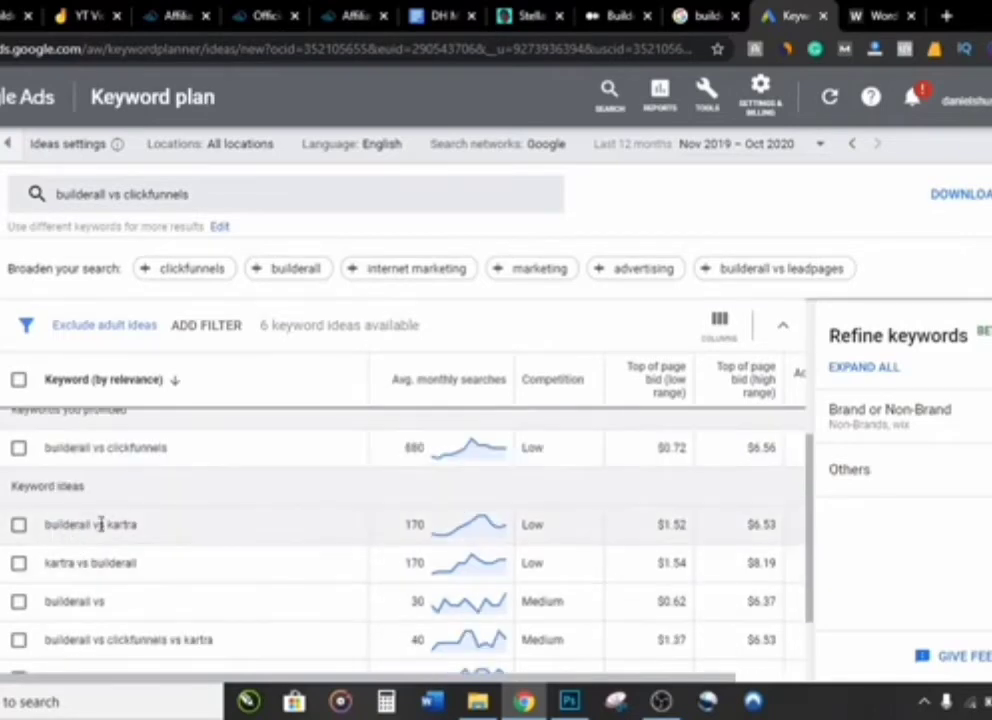
left_click_drag(108, 524, 155, 531)
left_click(441, 531)
double_click(413, 524)
left_click(36, 532)
left_click_drag(46, 530, 172, 535)
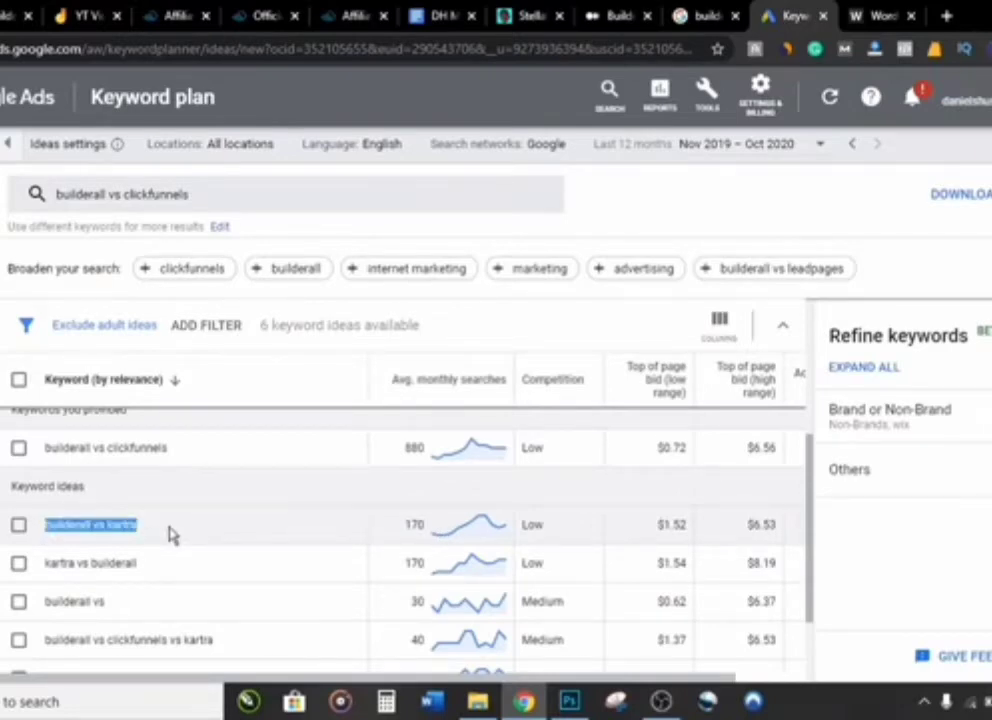
key("ctrl+c")
left_click(870, 15)
left_click(392, 392)
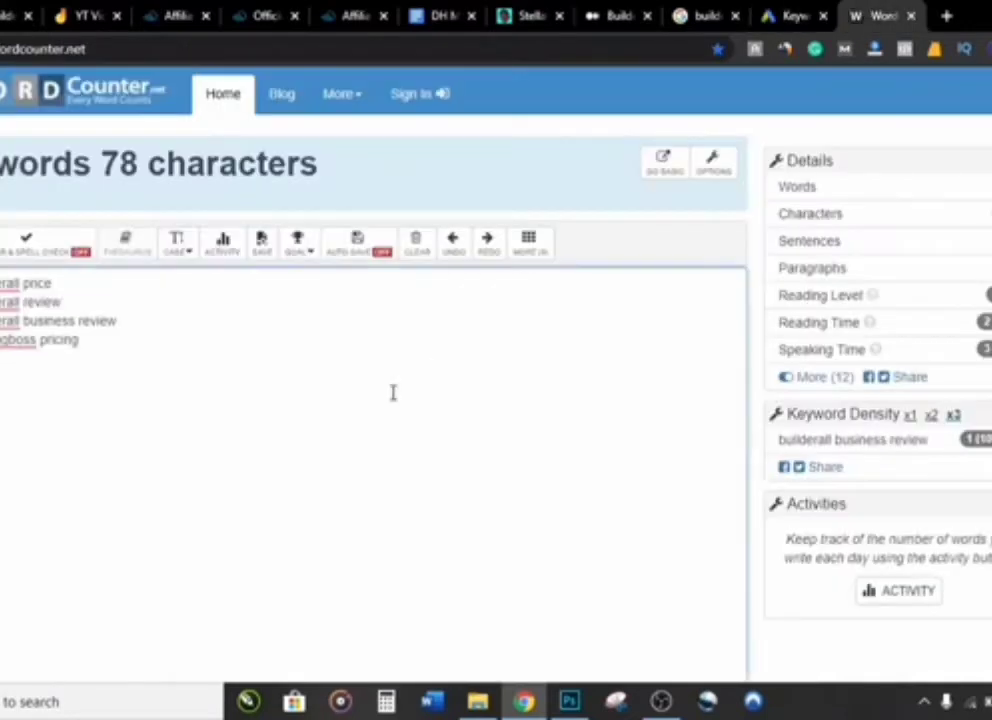
key("ctrl+v")
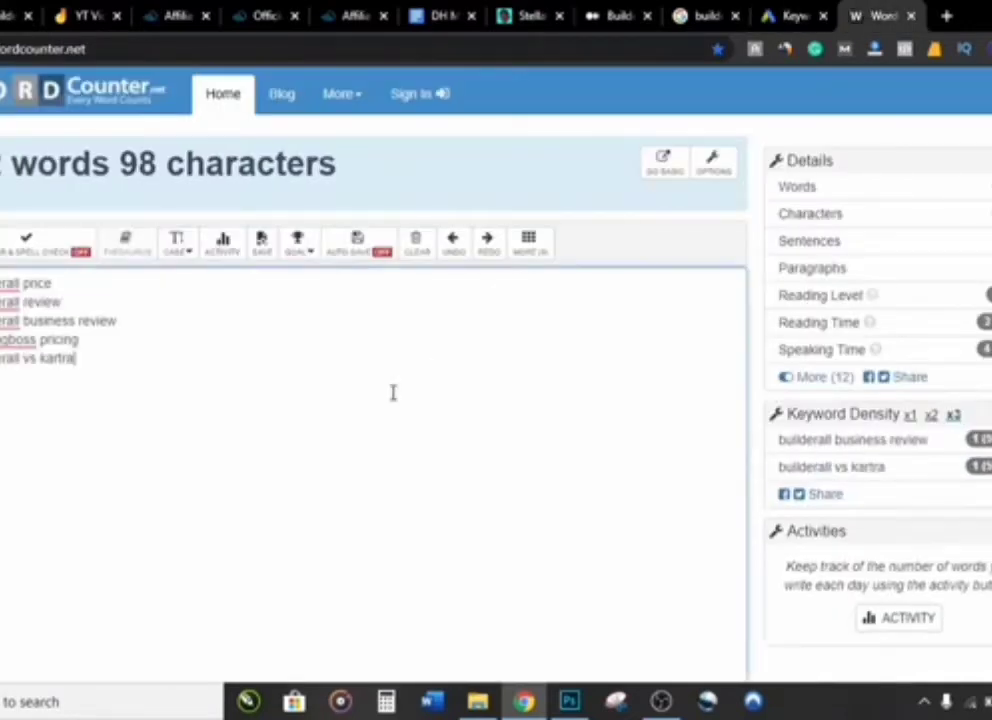
Copy the keyword "builderall vs clickfunnels" from the keyword plan onto a new line in the WordCounter list.
left_click(768, 14)
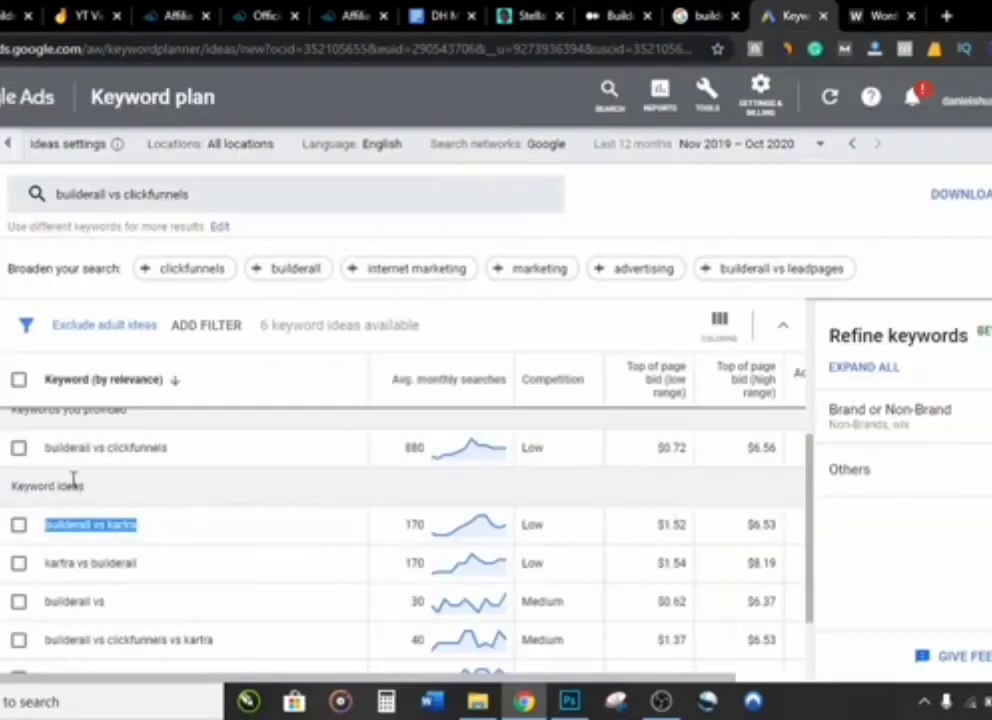
left_click_drag(46, 449, 196, 455)
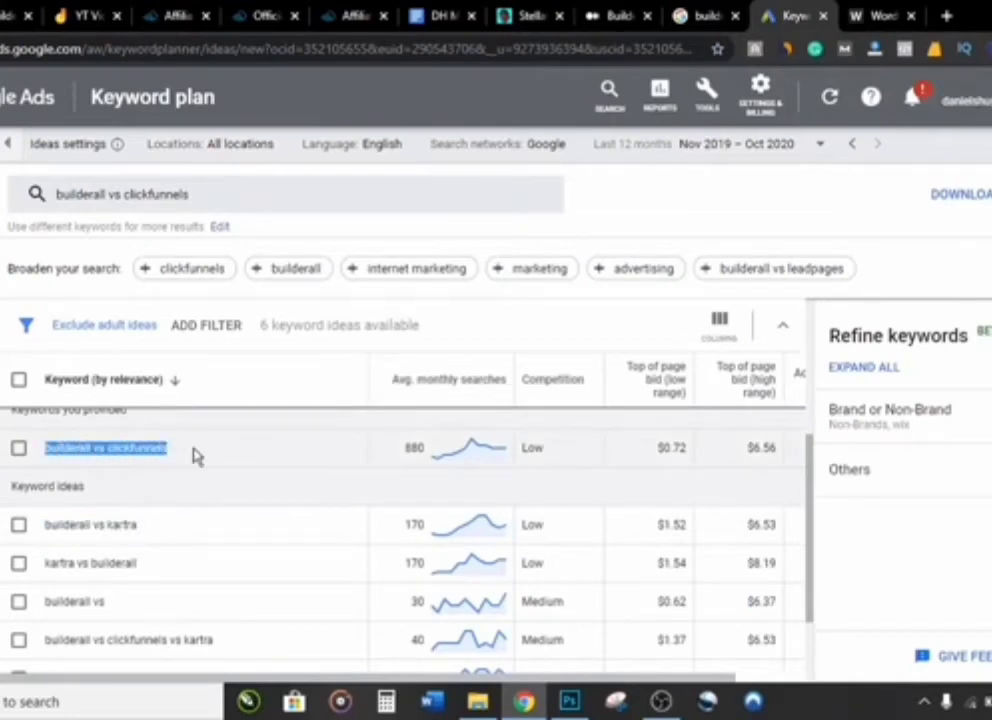
left_click(866, 14)
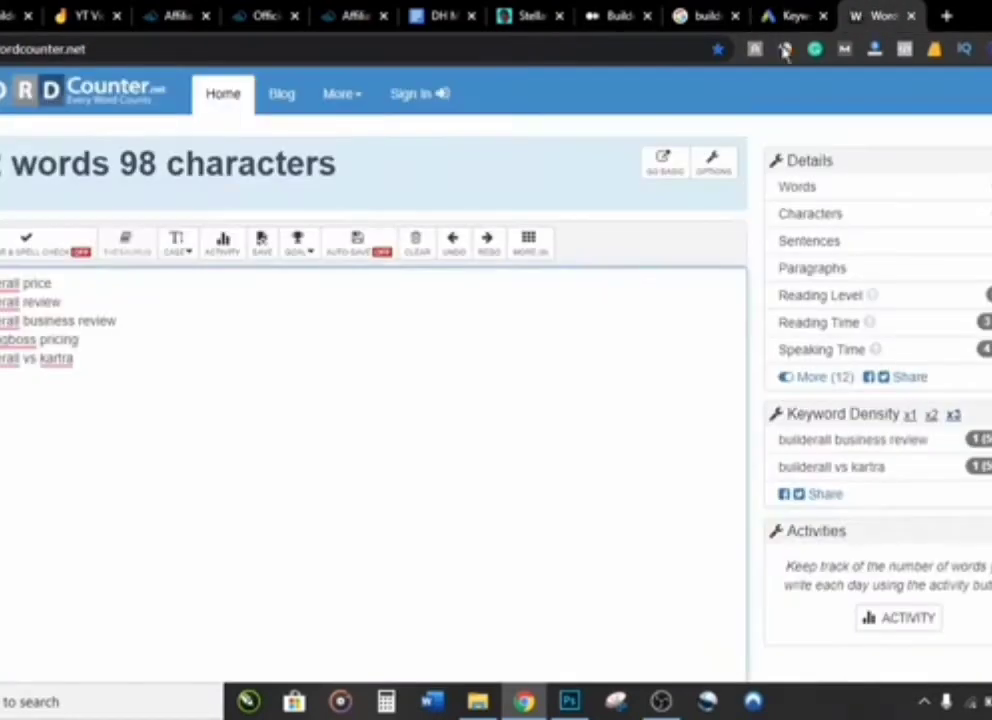
key("Return")
key("ctrl+v")
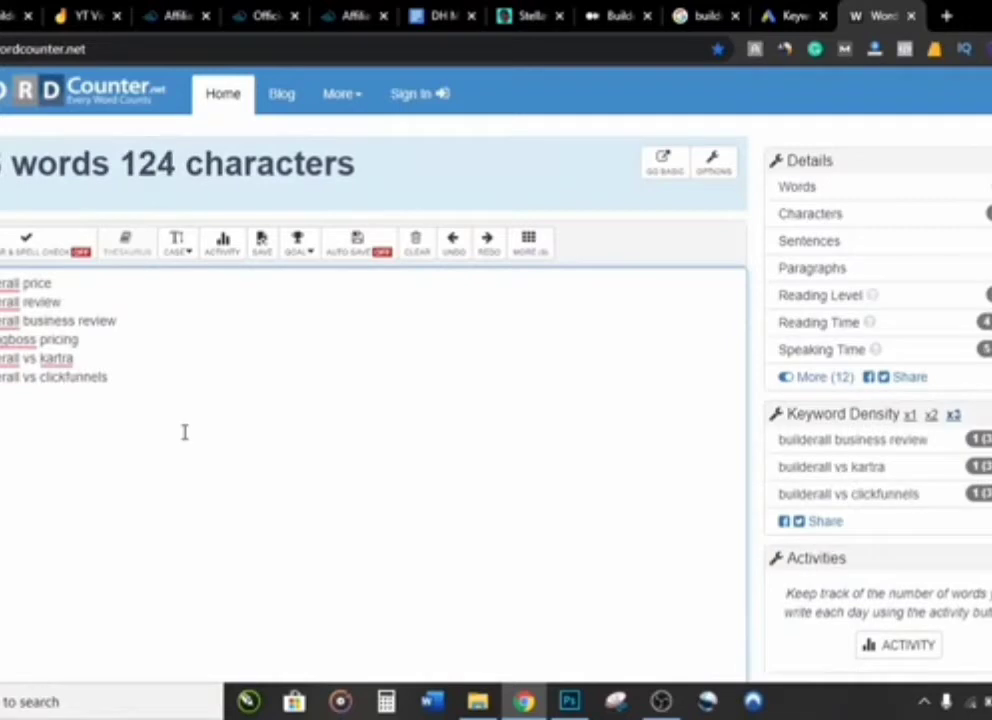
Add the keyword idea "builderall vs clickfunnels vs kartra" from the keyword plan as a new line in the WordCounter list.
left_click(790, 14)
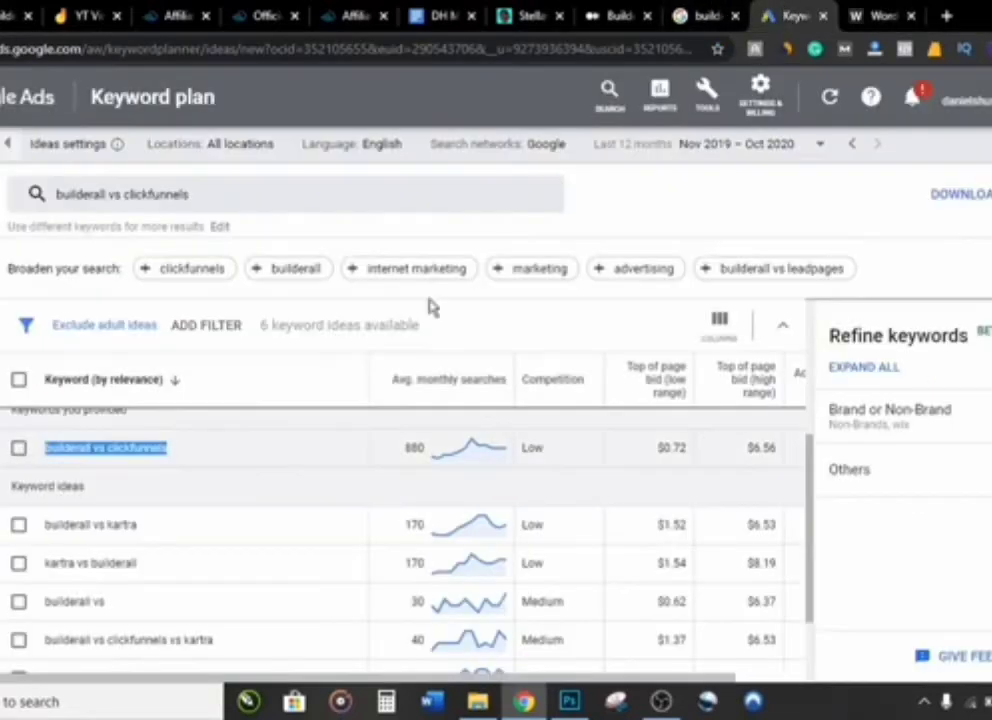
scroll(263, 513, "down", 3)
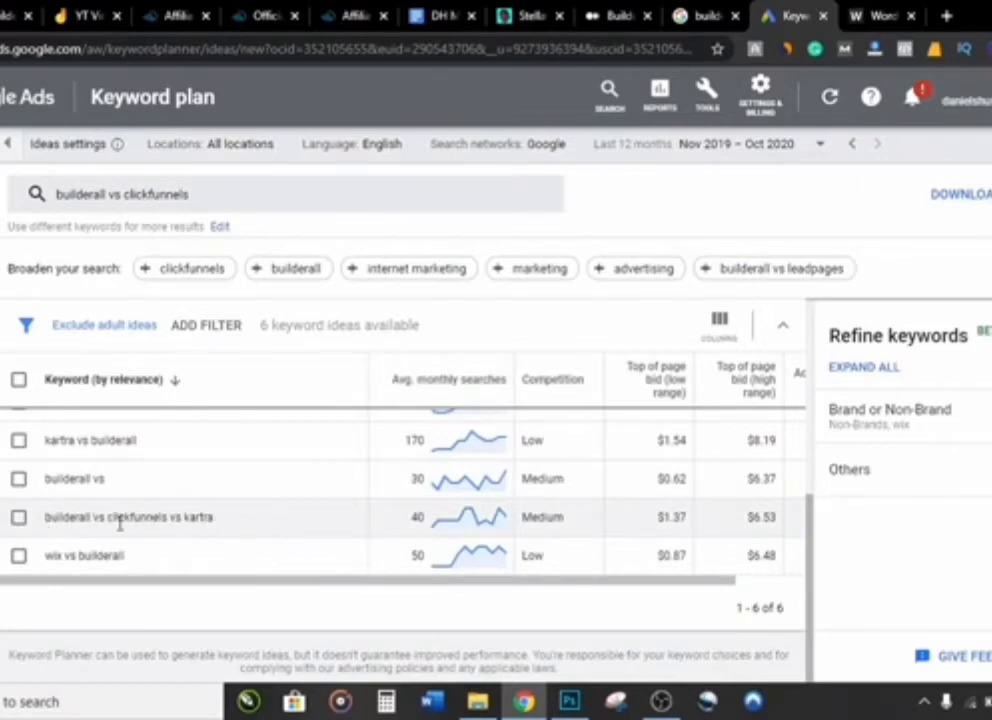
left_click_drag(46, 517, 257, 521)
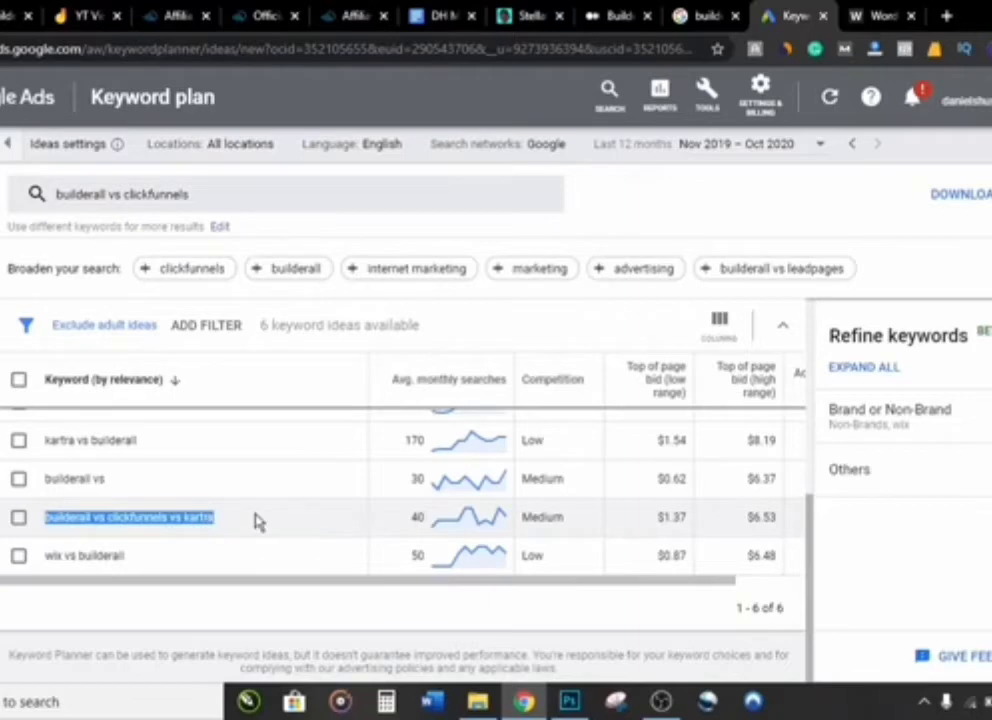
left_click(866, 15)
key("ctrl+v")
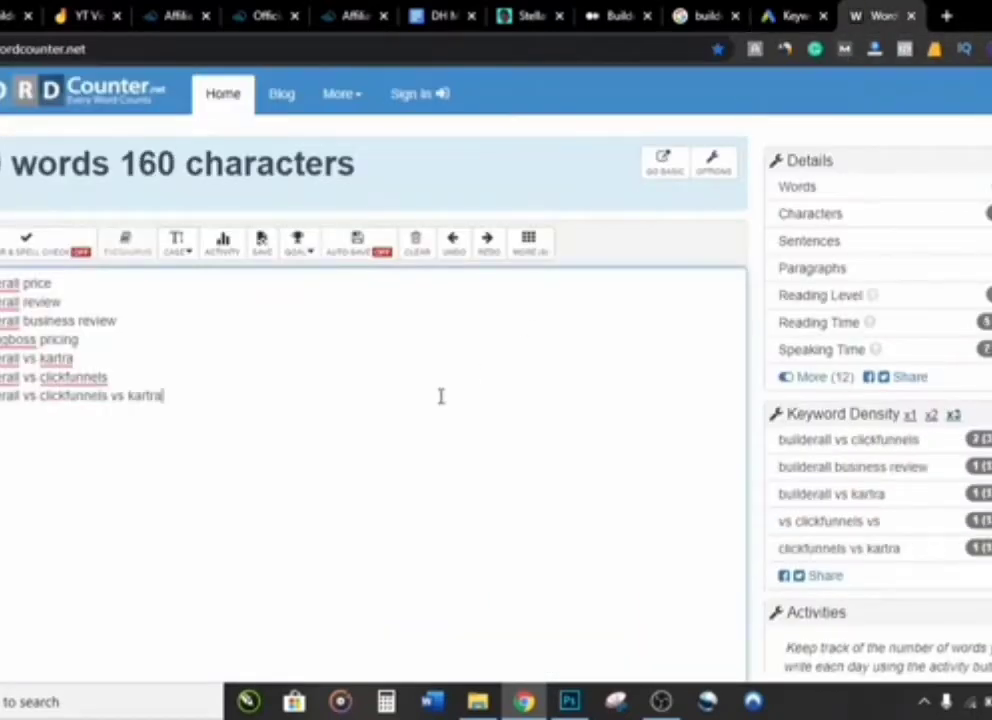
Add the keyword idea "wix vs builderall" from the keyword plan as a new line in the WordCounter list.
left_click(793, 15)
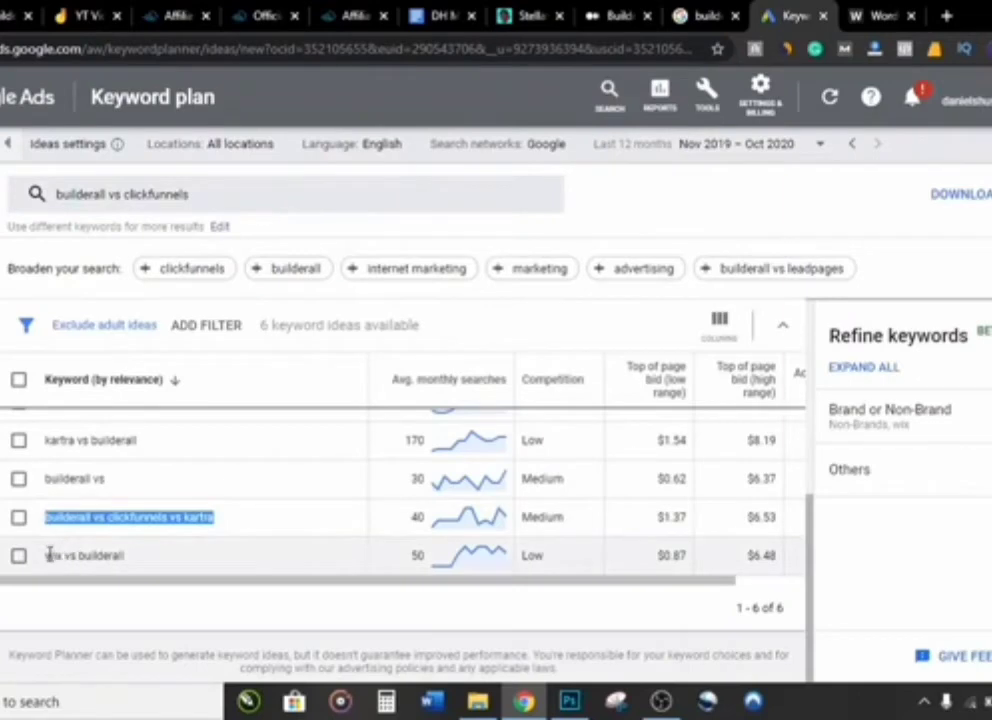
left_click_drag(46, 555, 140, 563)
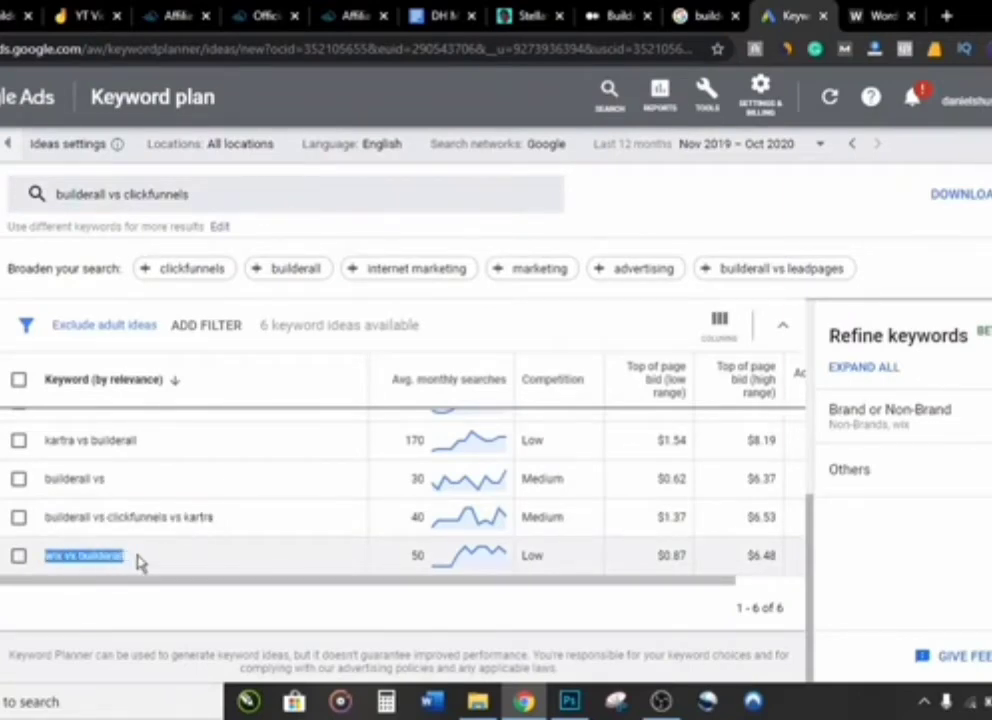
left_click(880, 15)
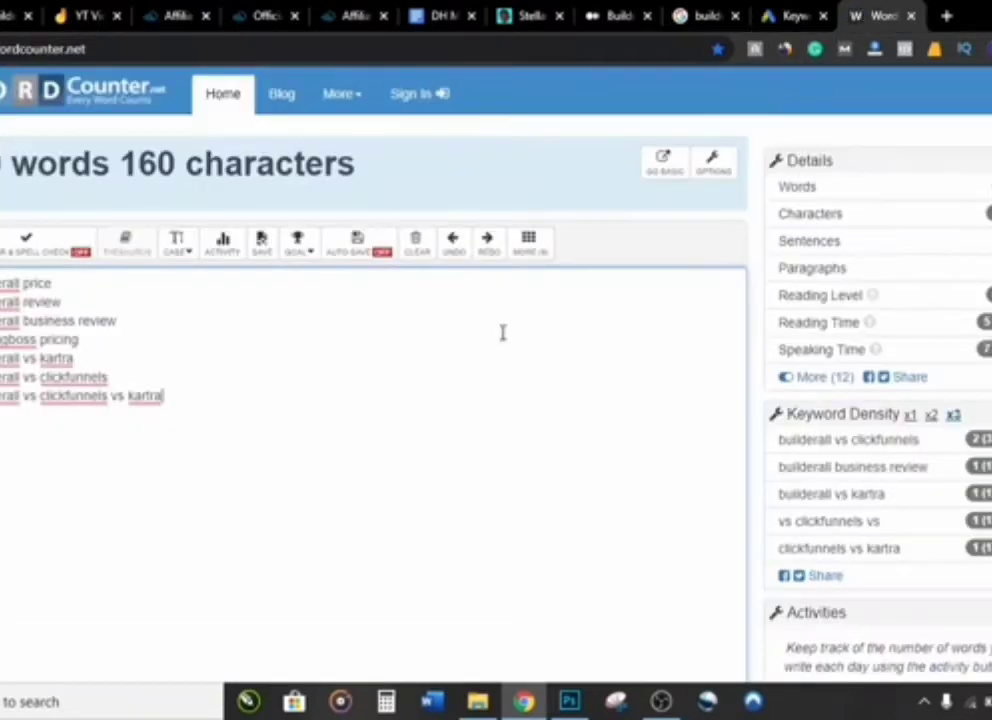
key("ctrl+v")
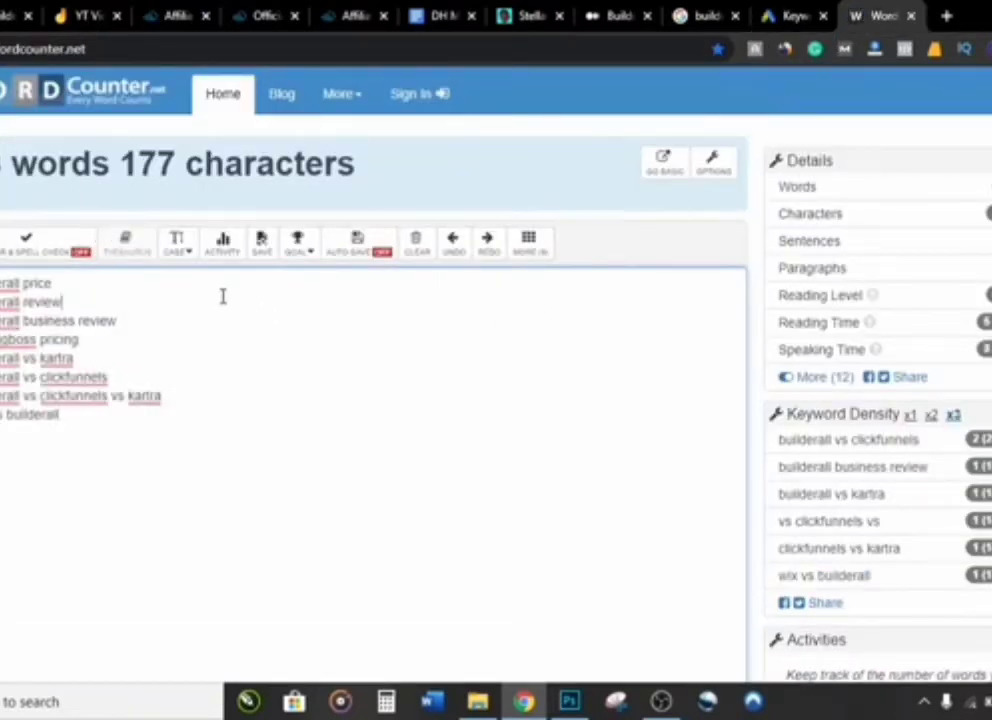
Compare the collected WordCounter keywords, such as "builderall price", with the title and content of the Builderall review article on Medium.
mouse_move(8, 302)
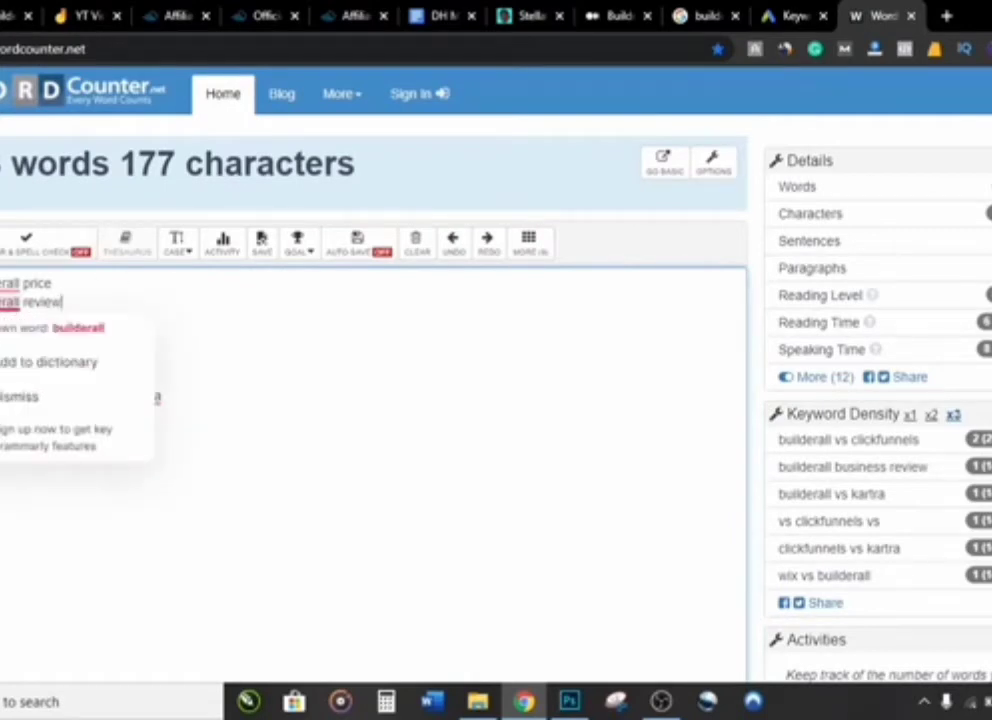
left_click(613, 12)
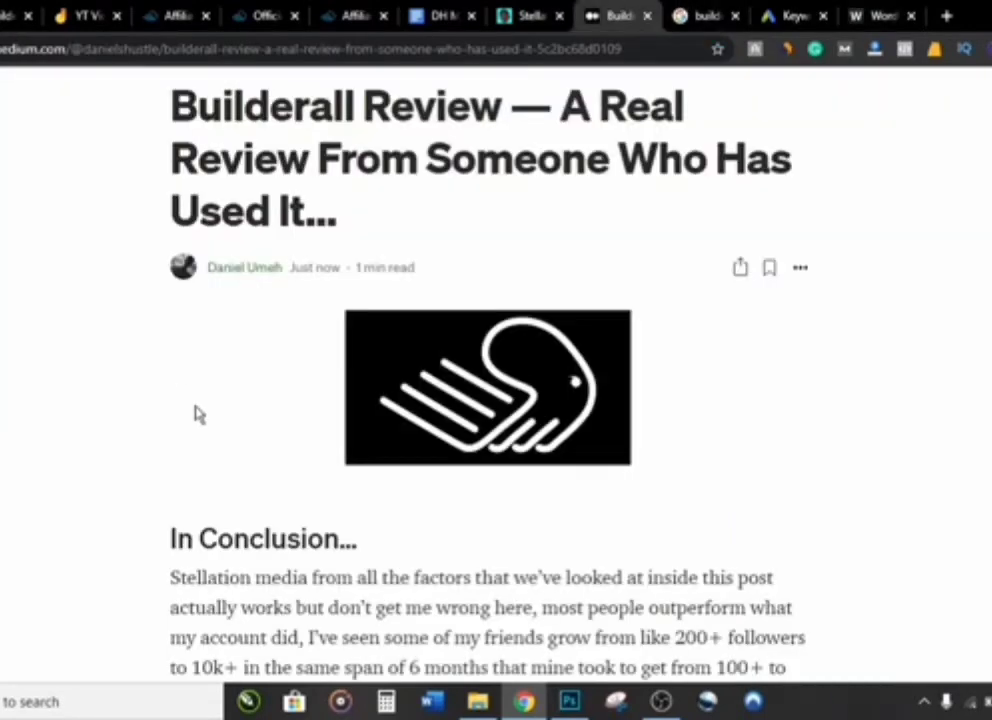
left_click(877, 15)
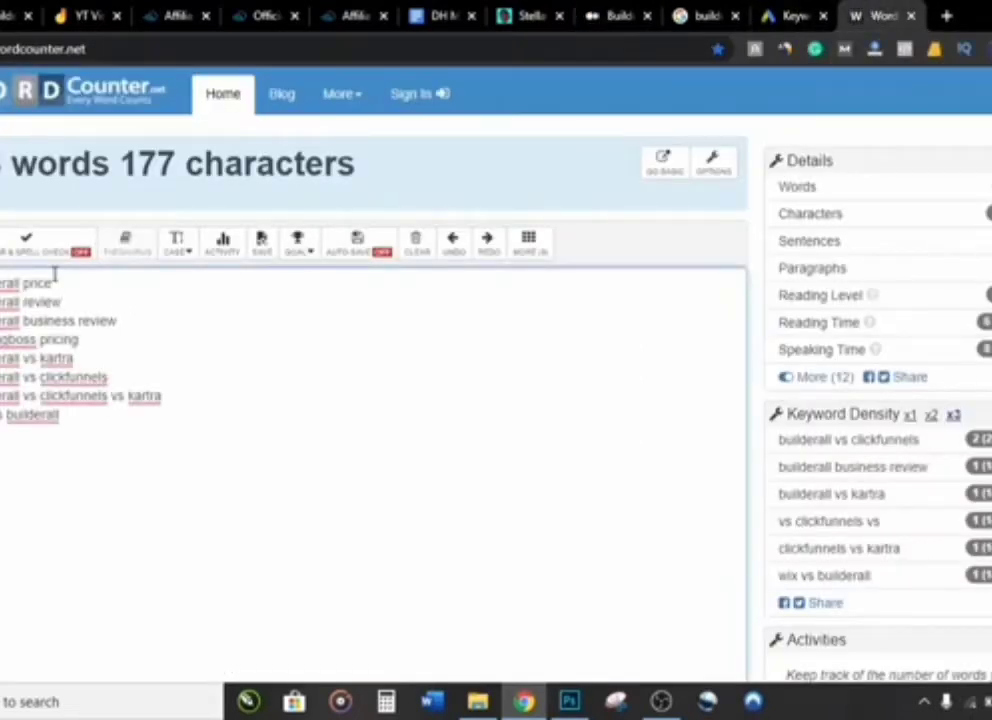
left_click_drag(57, 285, 3, 284)
left_click(10, 284)
left_click(612, 14)
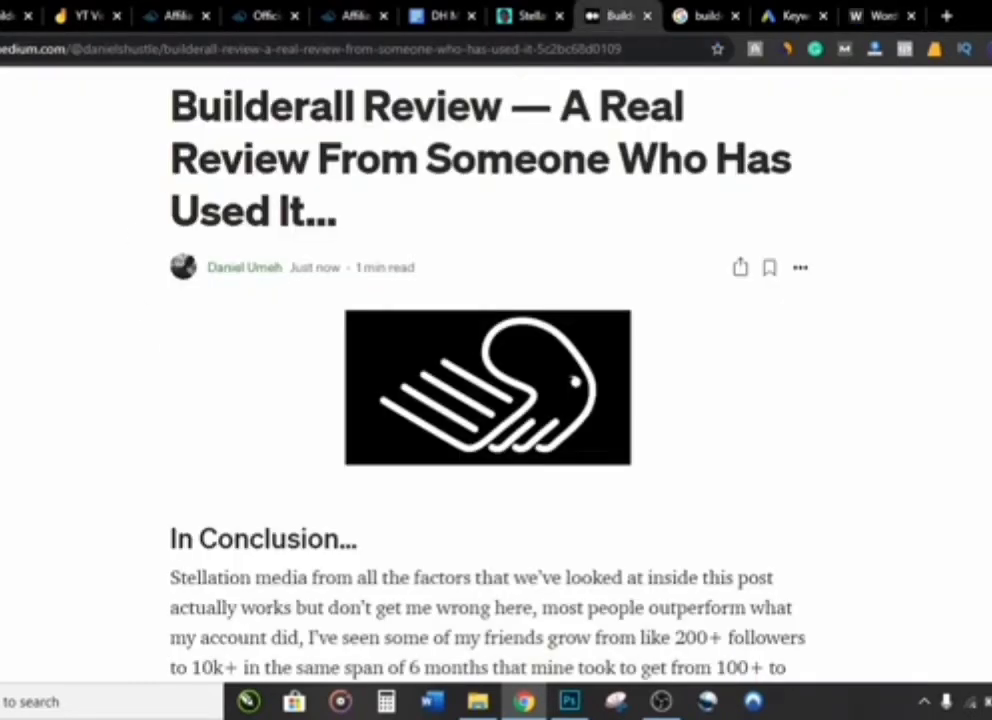
left_click(879, 16)
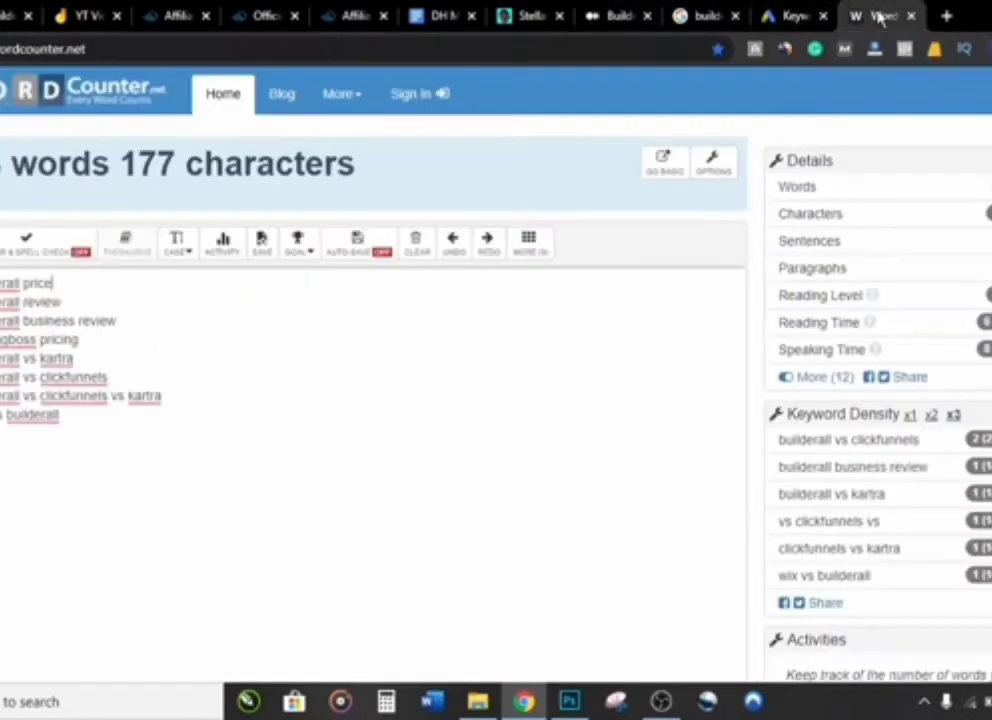
left_click(605, 16)
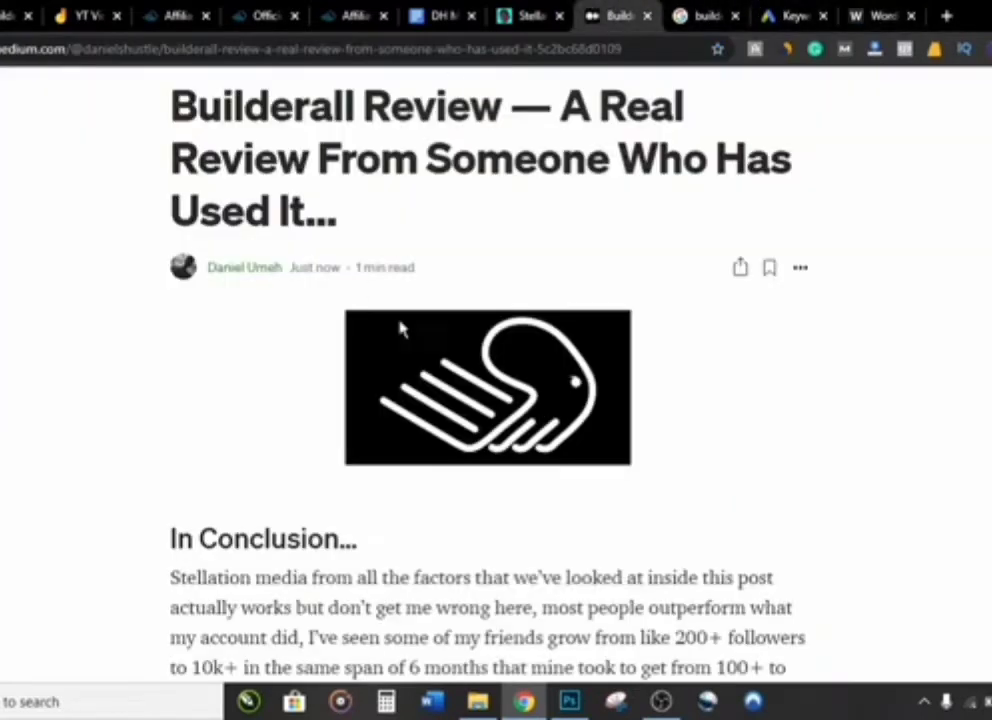
left_click(880, 15)
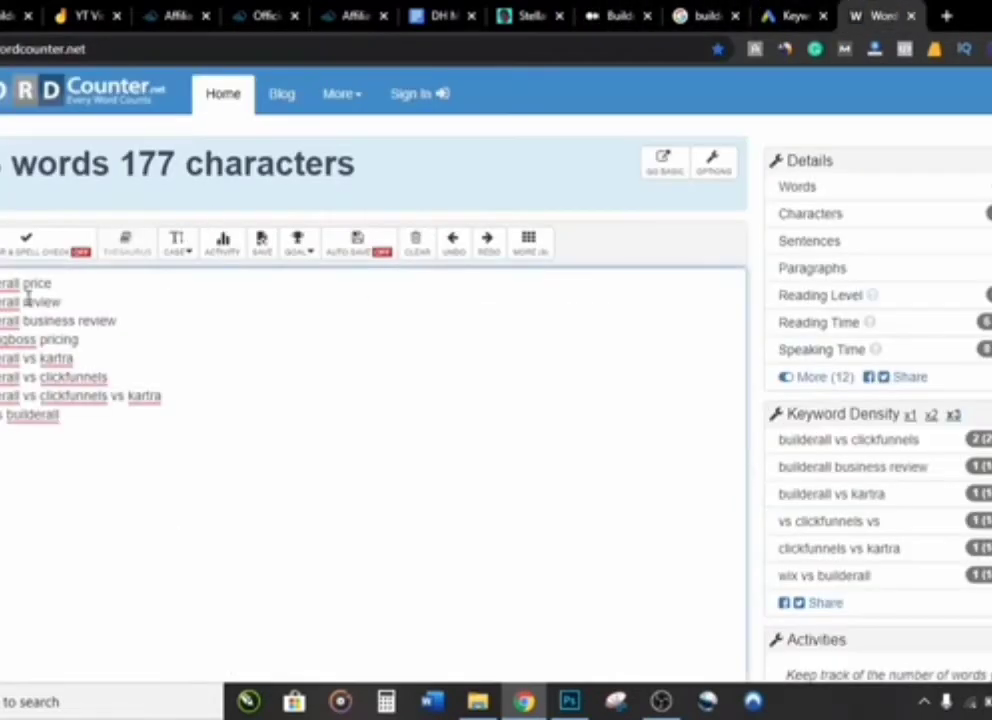
Review the pricing keywords "builderall price" and "mailingboss pricing" in the WordCounter list.
left_click(98, 277)
left_click(80, 340)
left_click(62, 288)
left_click_drag(56, 284, 0, 284)
left_click(154, 279)
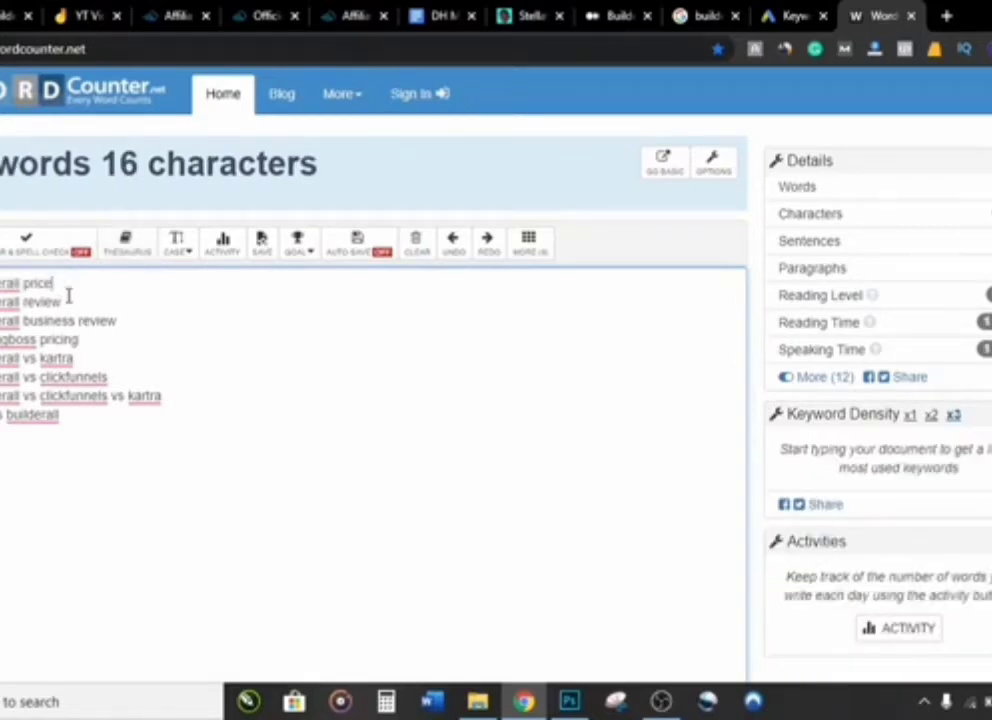
left_click_drag(82, 341, 0, 340)
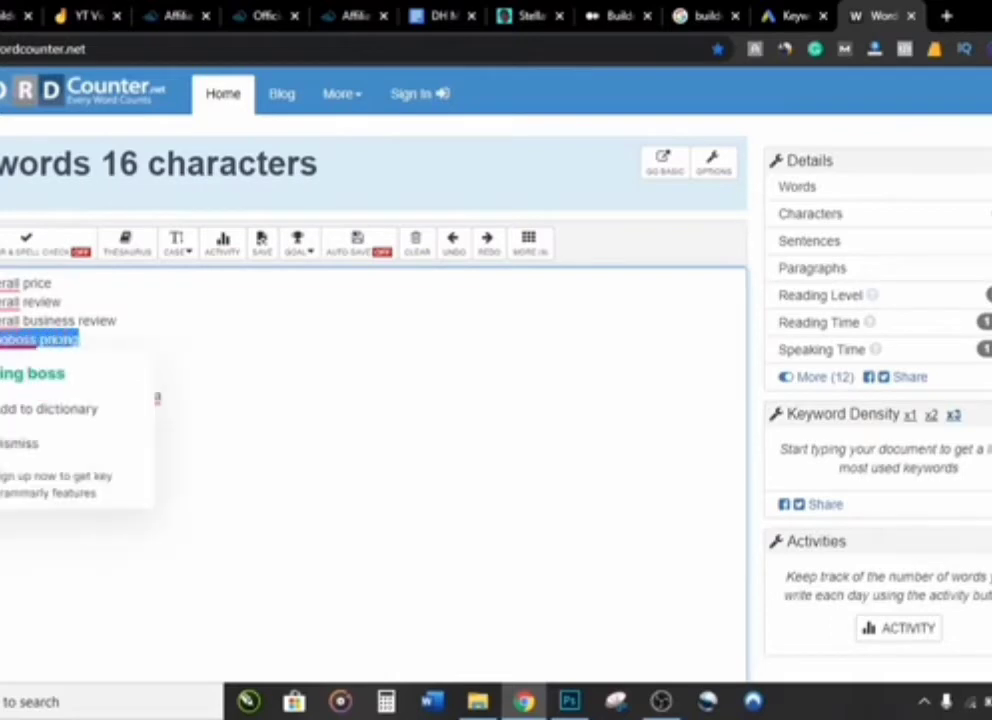
left_click(103, 335)
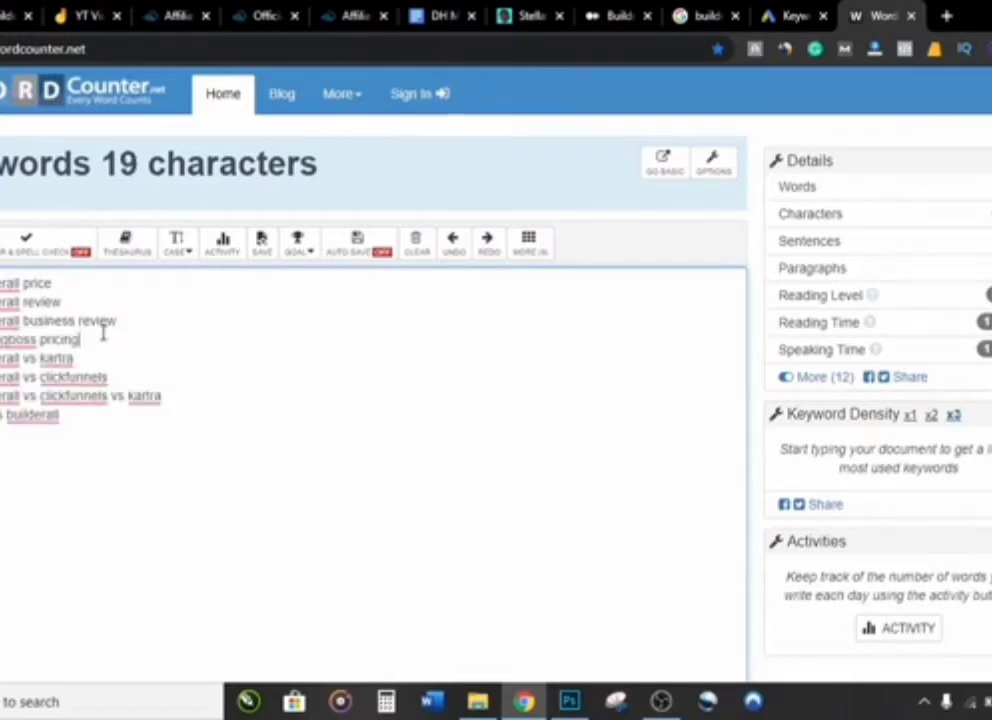
left_click_drag(0, 341, 142, 343)
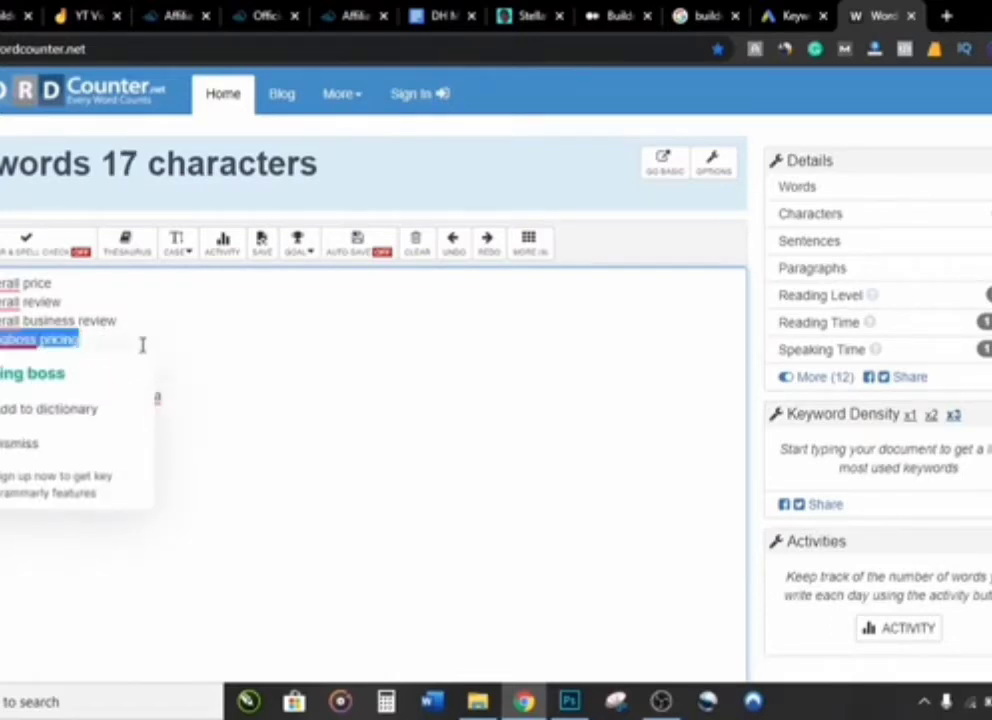
Review the comparison keywords in the WordCounter list, from "builderall vs kartra" down to "wix vs builderall".
left_click(82, 357)
left_click_drag(84, 357, 0, 358)
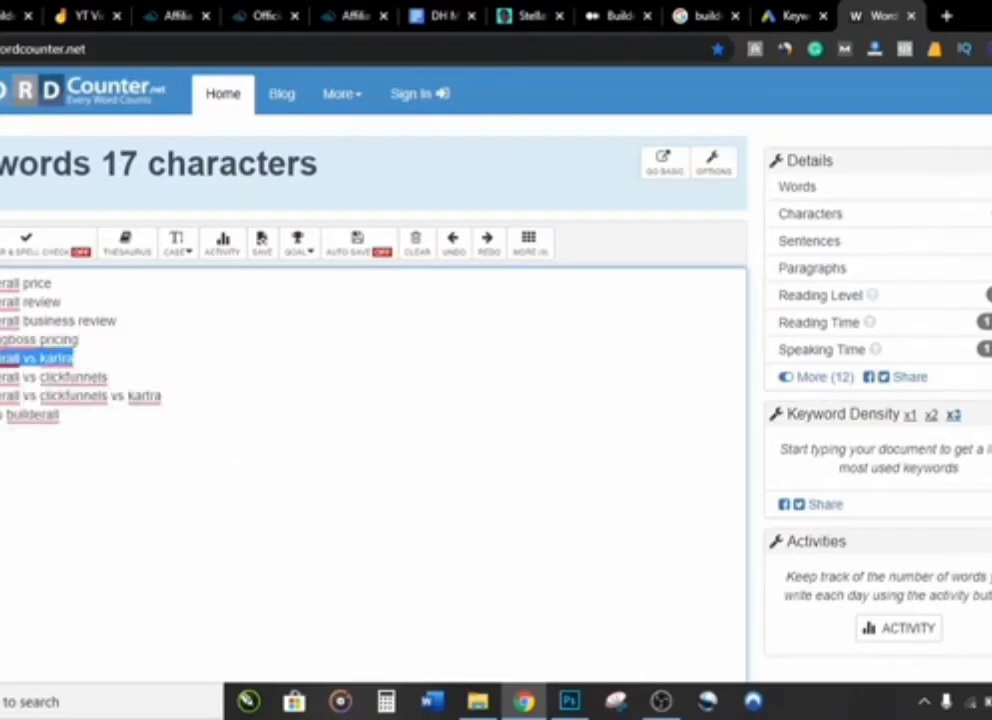
left_click(139, 359)
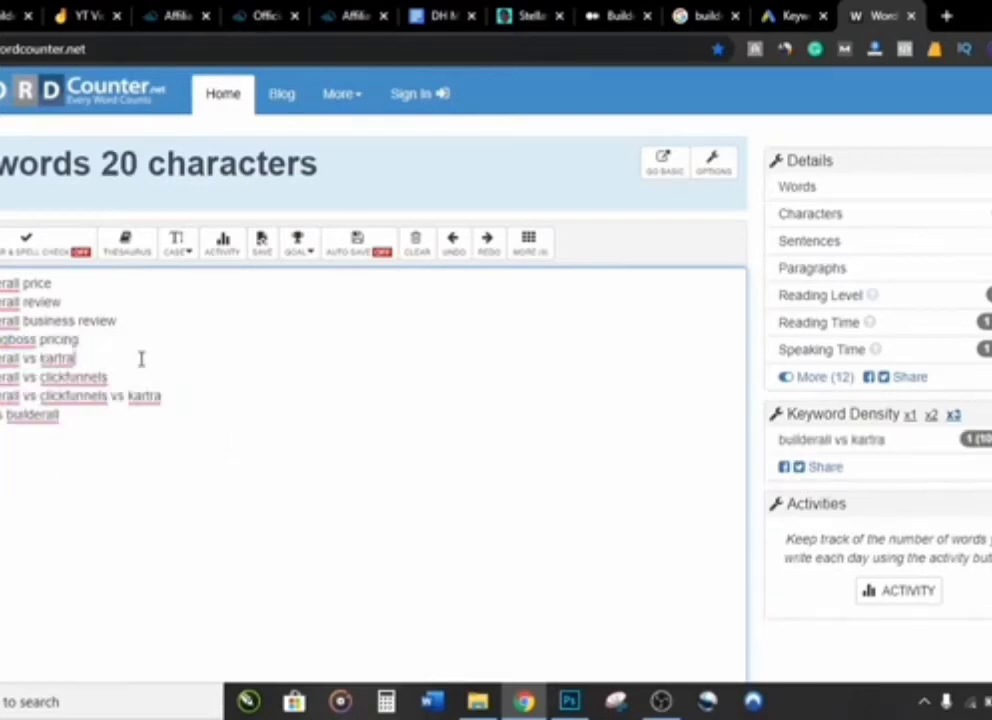
left_click_drag(131, 376, 0, 377)
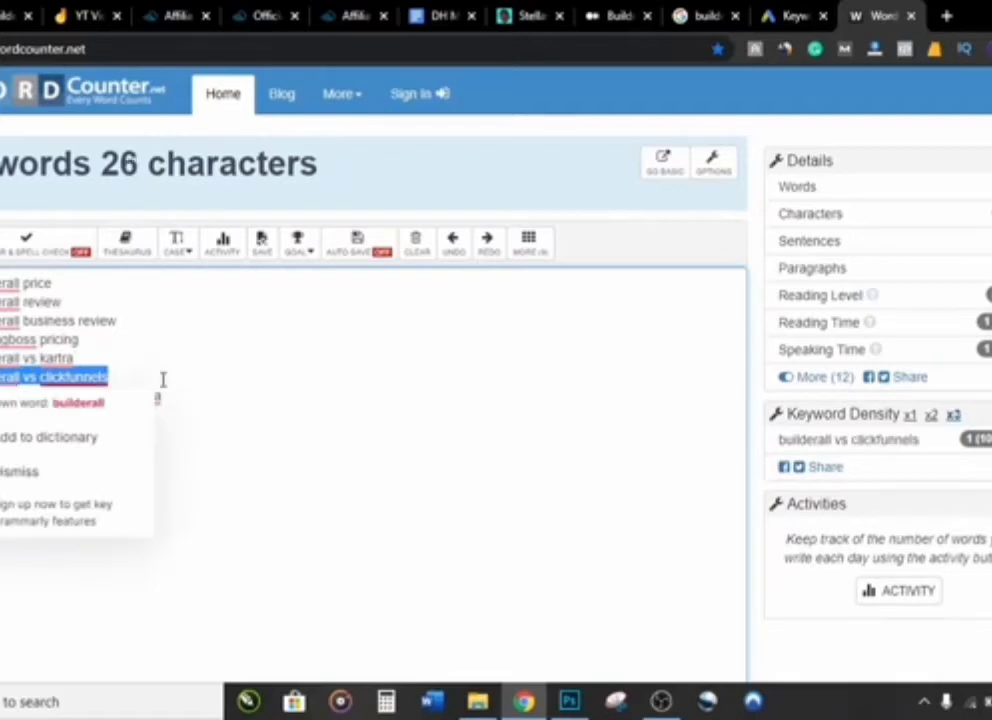
left_click(212, 388)
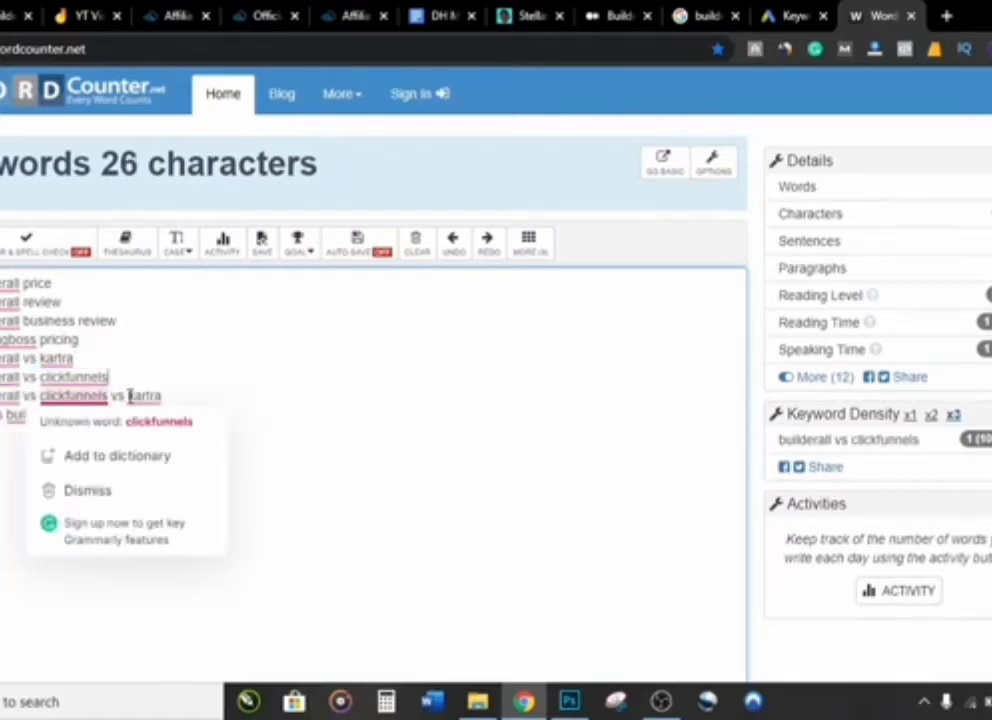
left_click(204, 396)
left_click(24, 436)
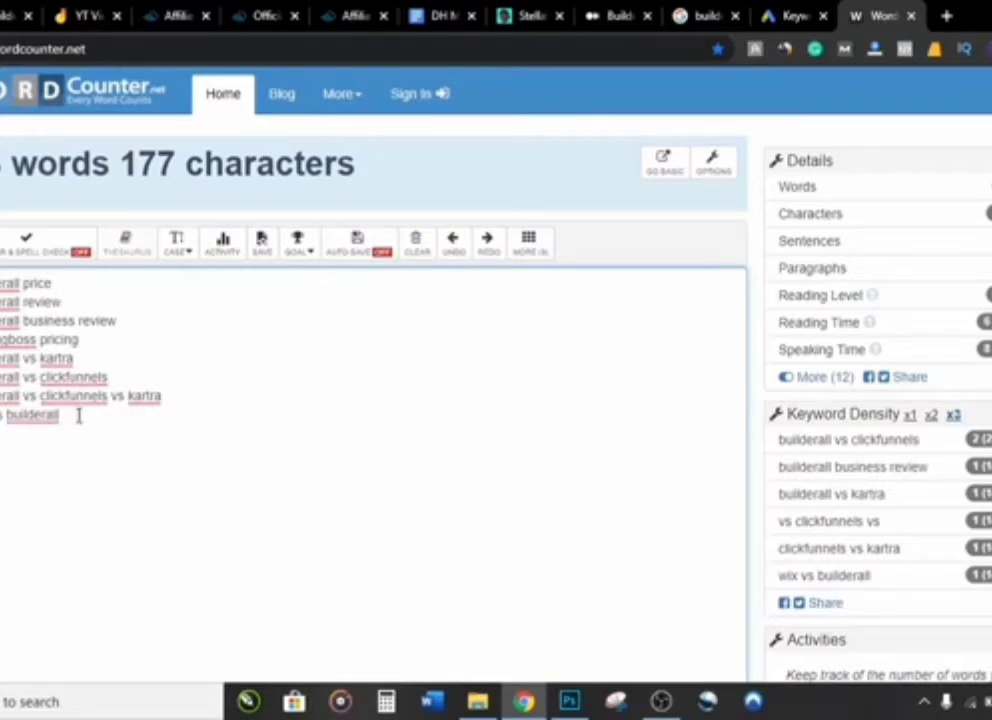
mouse_move(55, 360)
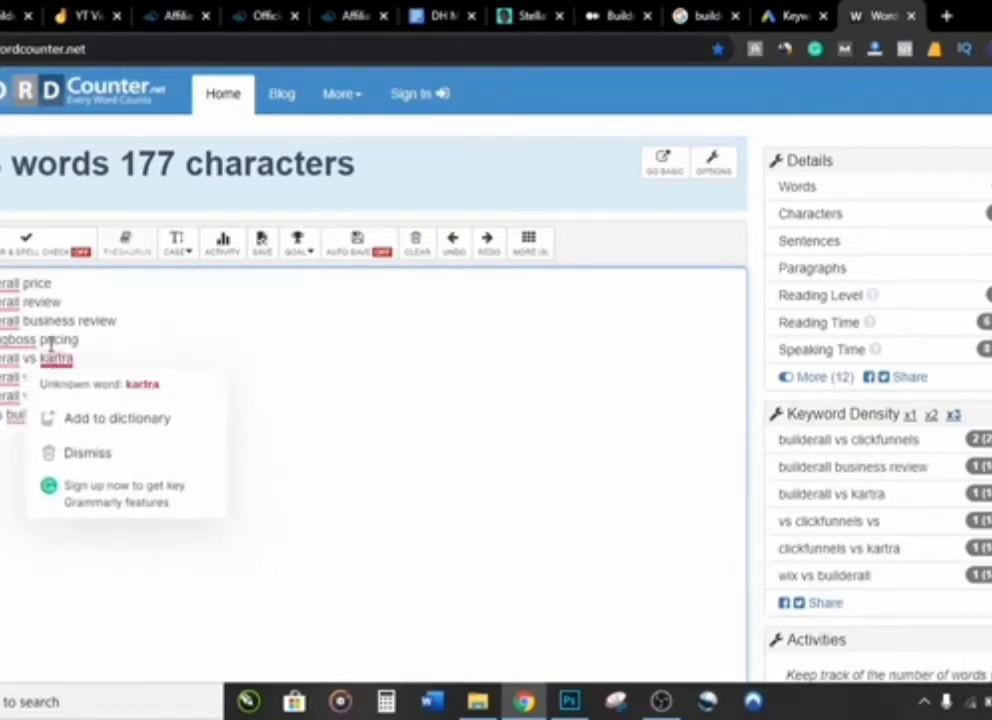
Revisit the Medium review article and check the 30-day earnings estimate on the Builderall affiliate page.
left_click(615, 14)
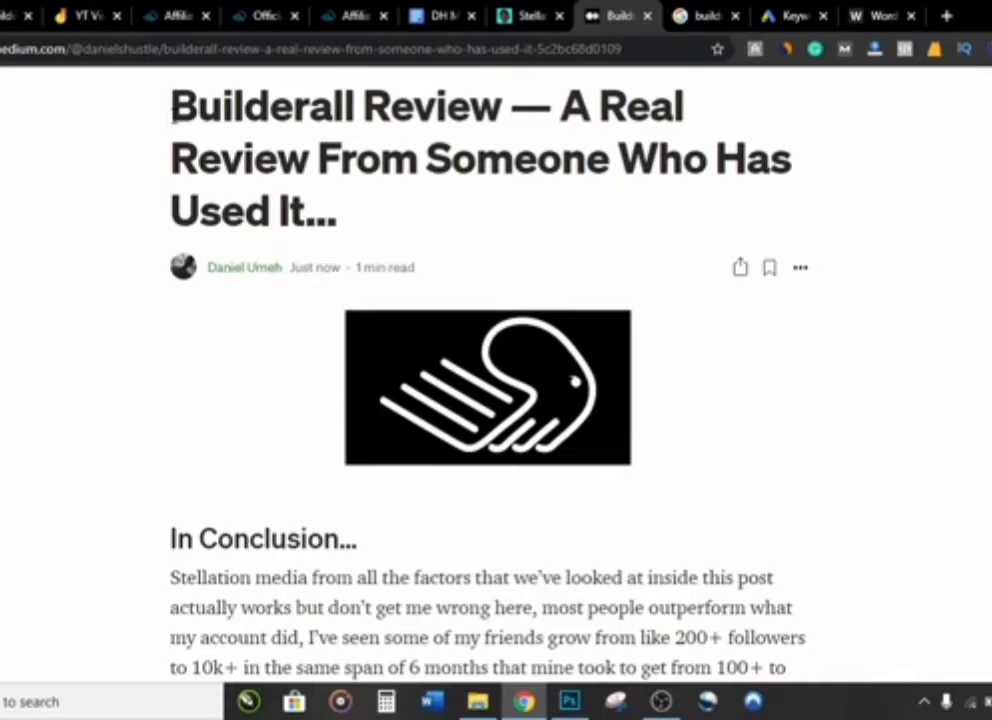
left_click(14, 16)
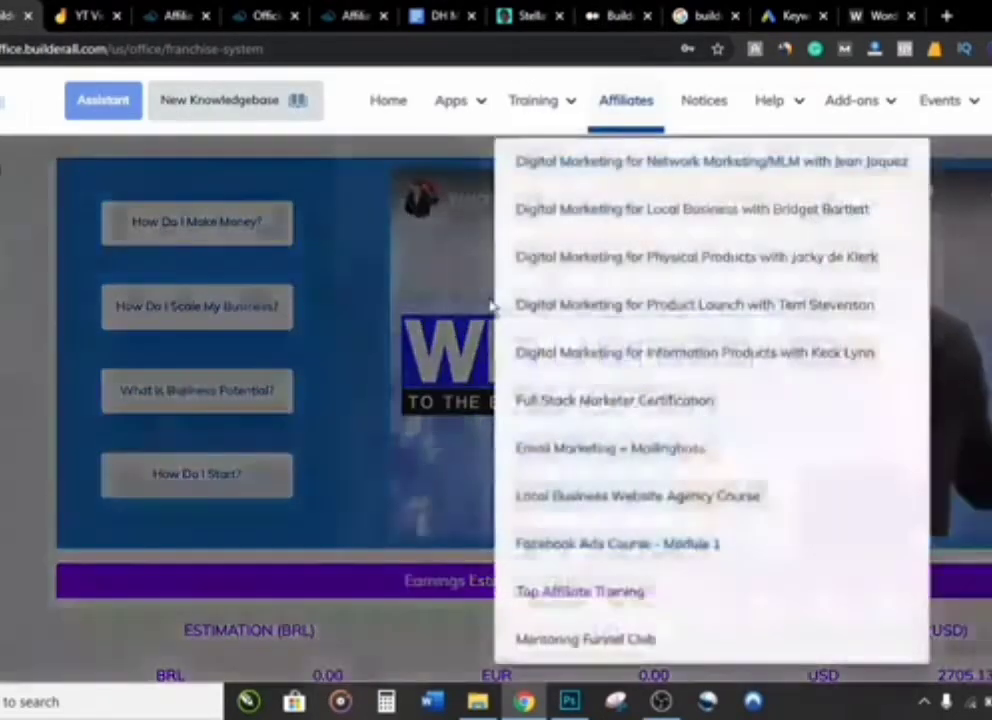
scroll(735, 472, "down", 3)
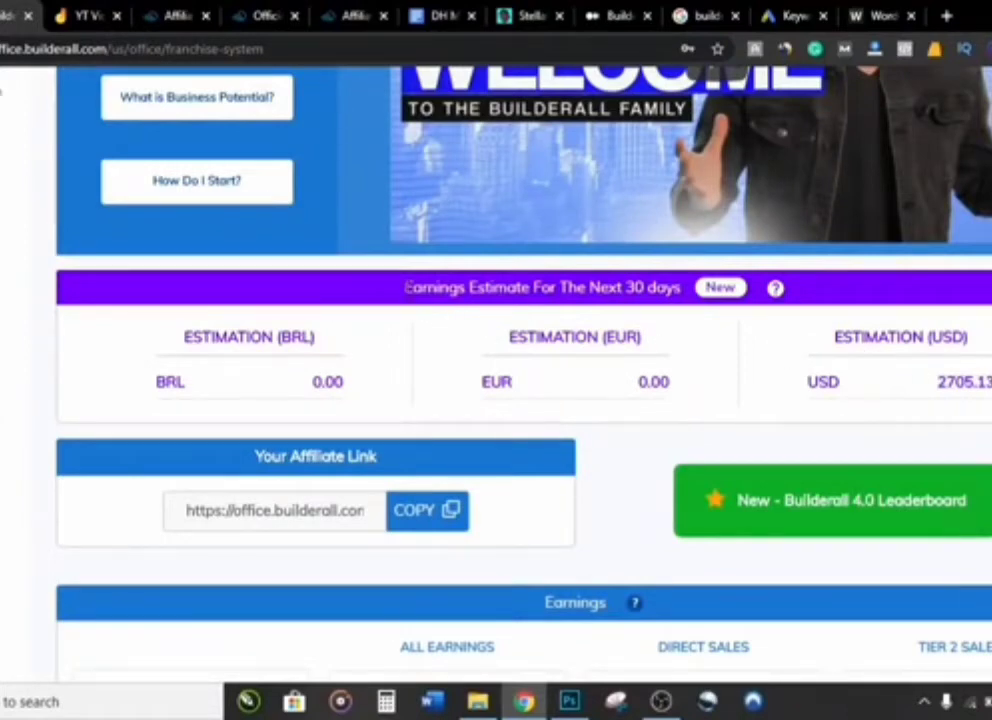
left_click_drag(405, 287, 681, 289)
left_click(857, 381)
Examine the all-time leads, active leads and USD earnings in the Earnings section of the Builderall affiliate page.
scroll(600, 410, "down", 1)
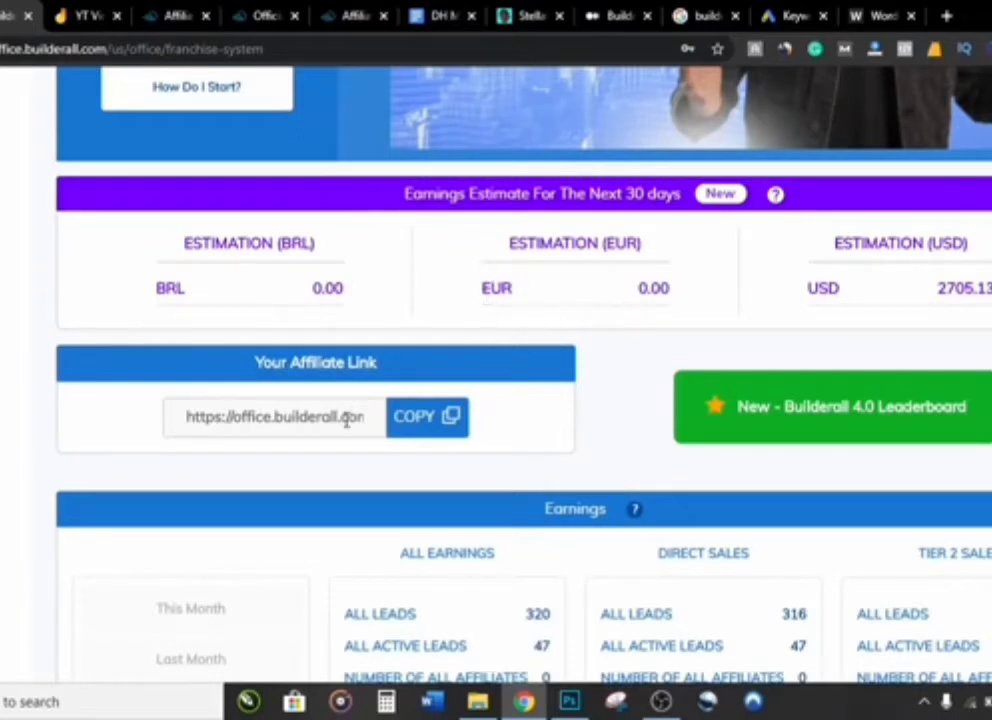
scroll(345, 421, "down", 1)
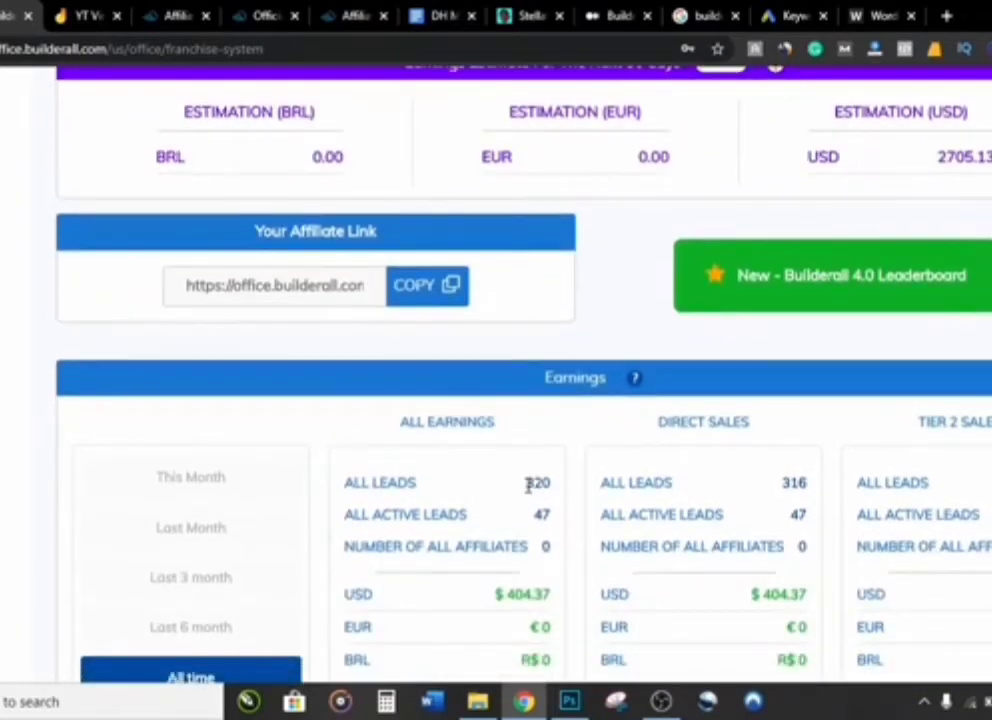
double_click(533, 484)
left_click(541, 512)
scroll(551, 523, "down", 1)
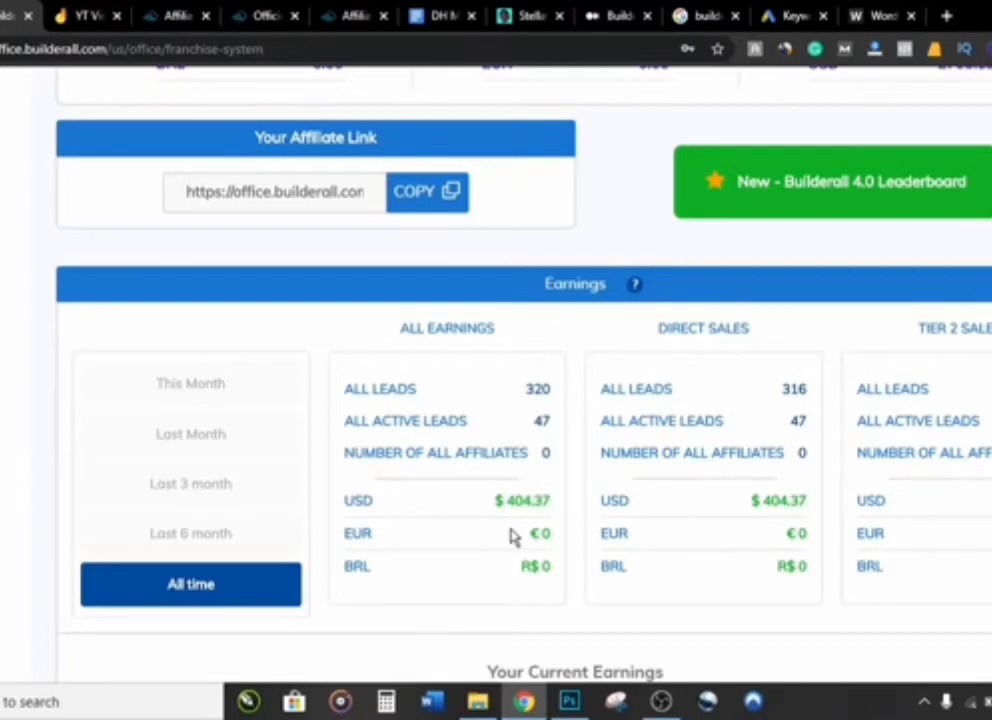
Open the payout page of the Builderall affiliate office and examine the listed direct sales and their commissions.
scroll(512, 536, "up", 3)
scroll(27, 308, "up", 1)
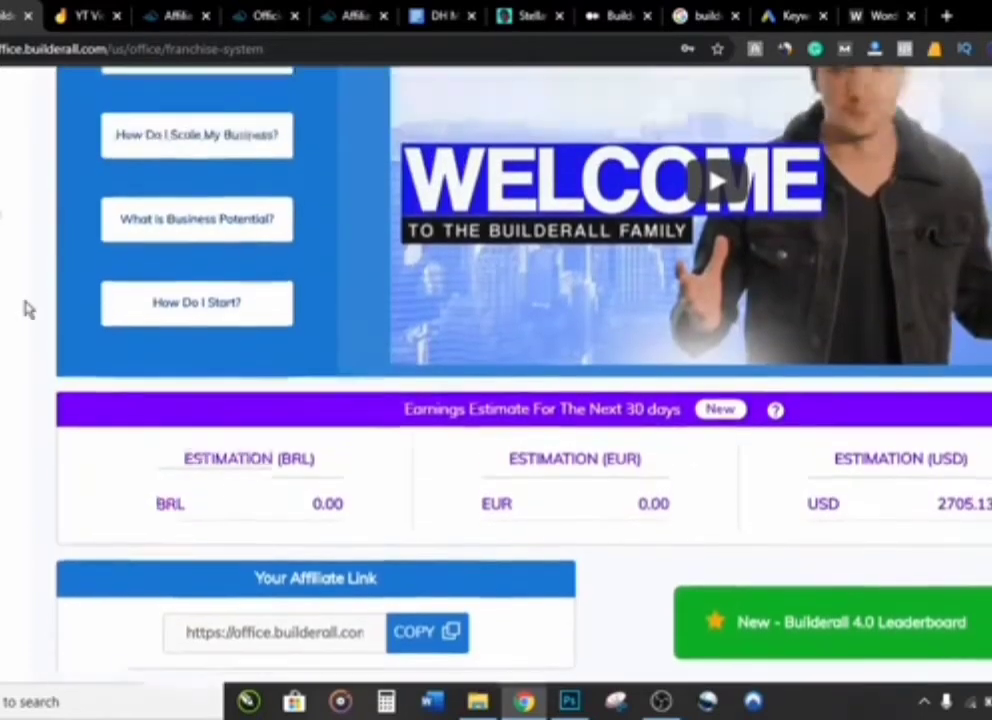
scroll(500, 350, "up", 2)
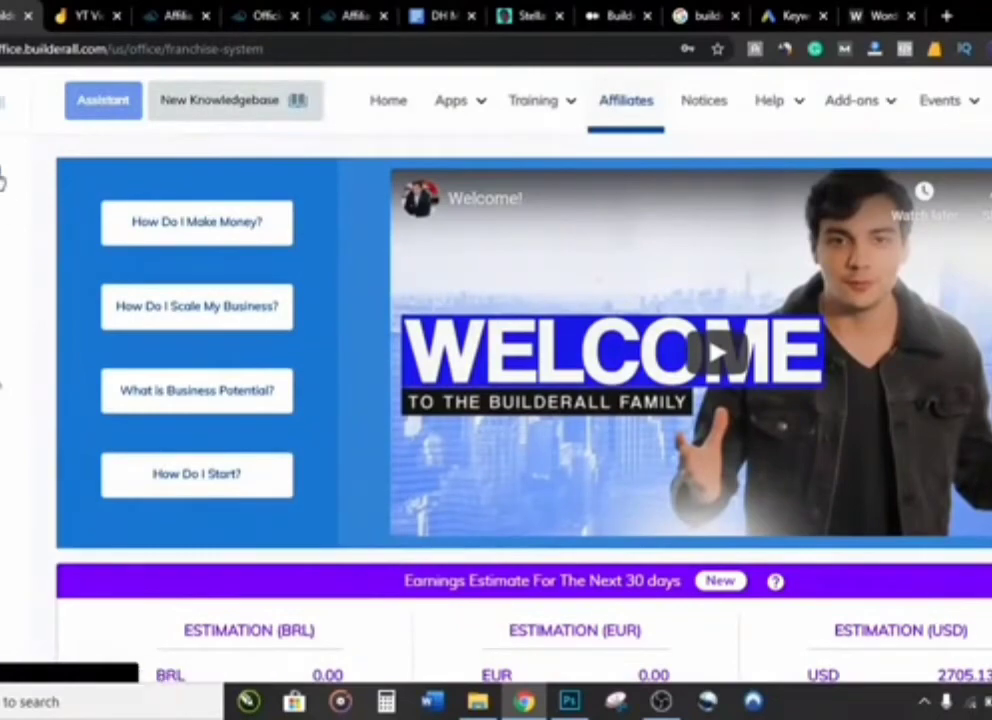
scroll(383, 441, "down", 15)
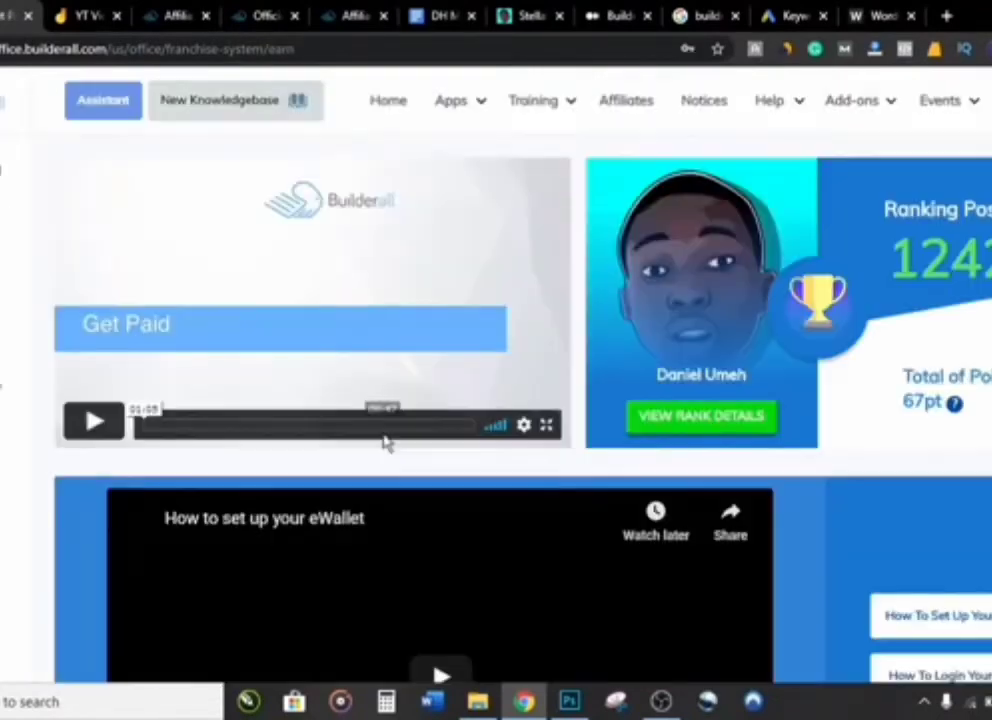
scroll(383, 441, "down", 5)
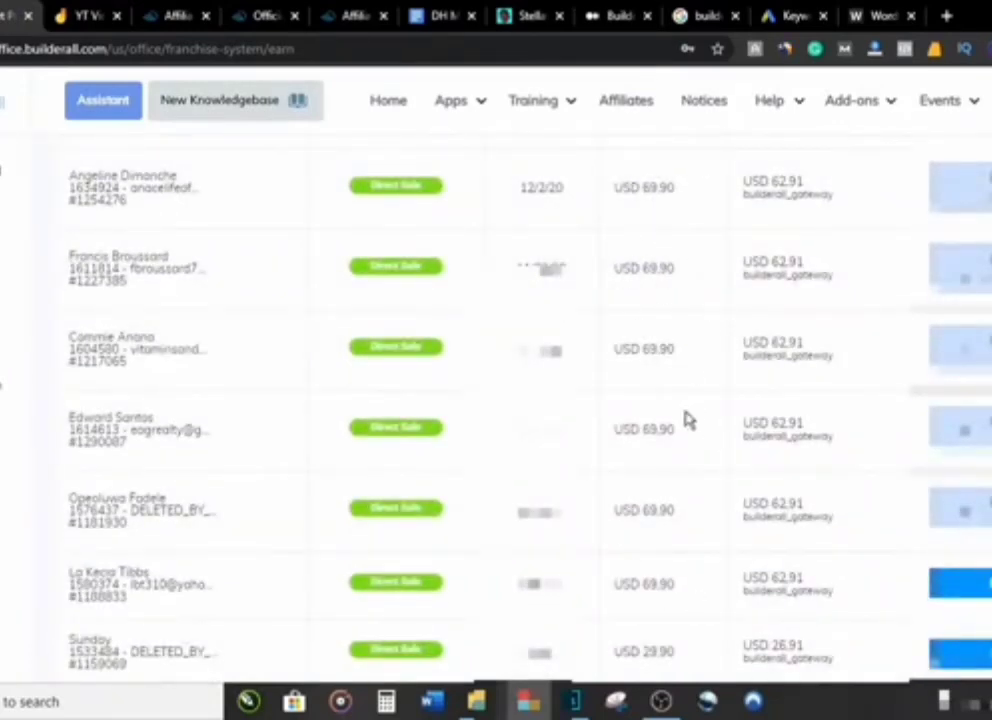
scroll(644, 348, "up", 4)
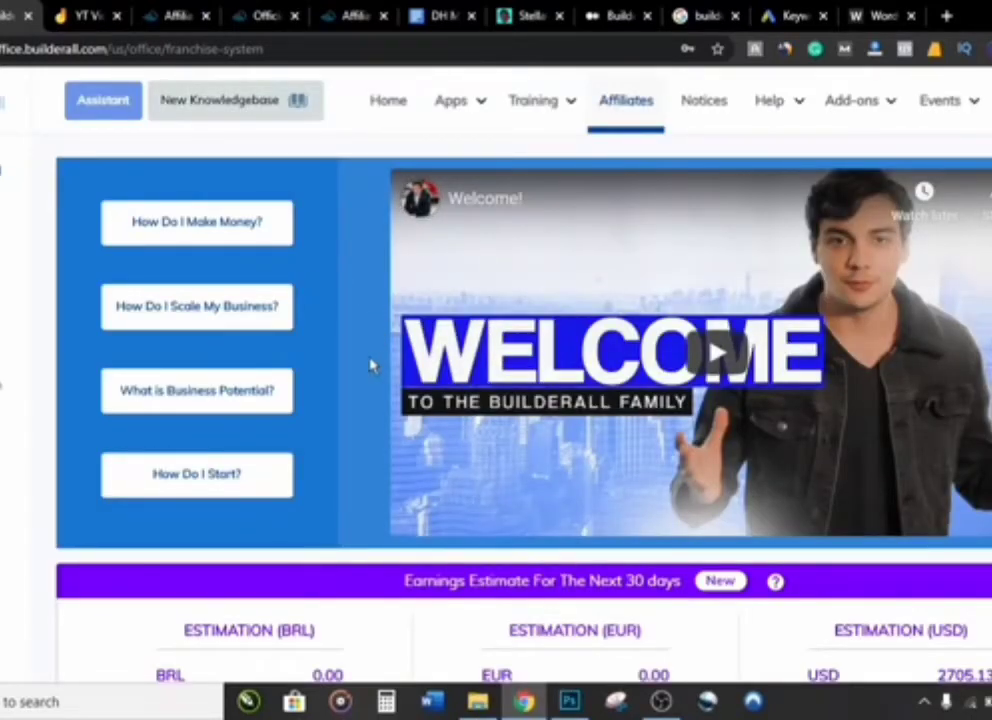
Copy the affiliate link from the Builderall affiliate page and check the call-to-action link in the Medium review article.
scroll(365, 370, "down", 5)
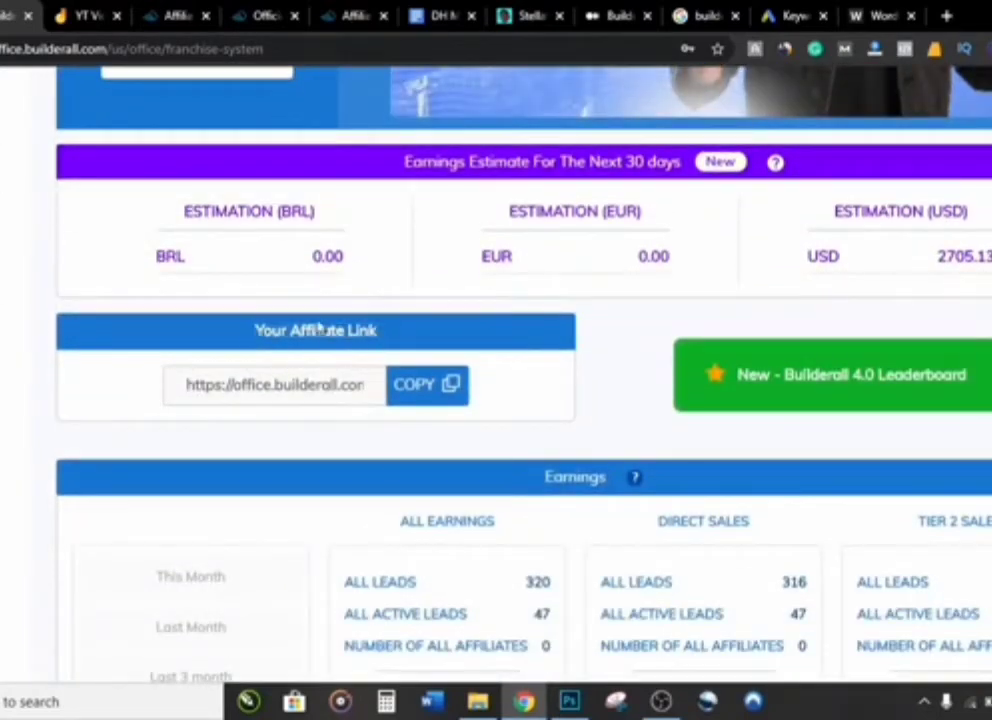
left_click(409, 397)
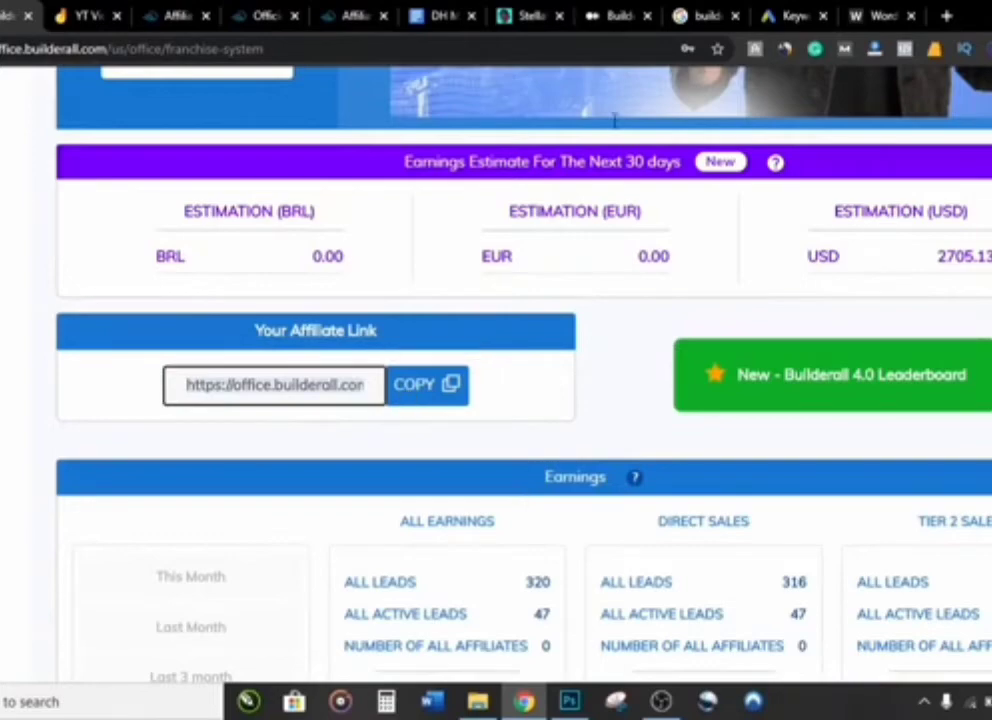
left_click(614, 16)
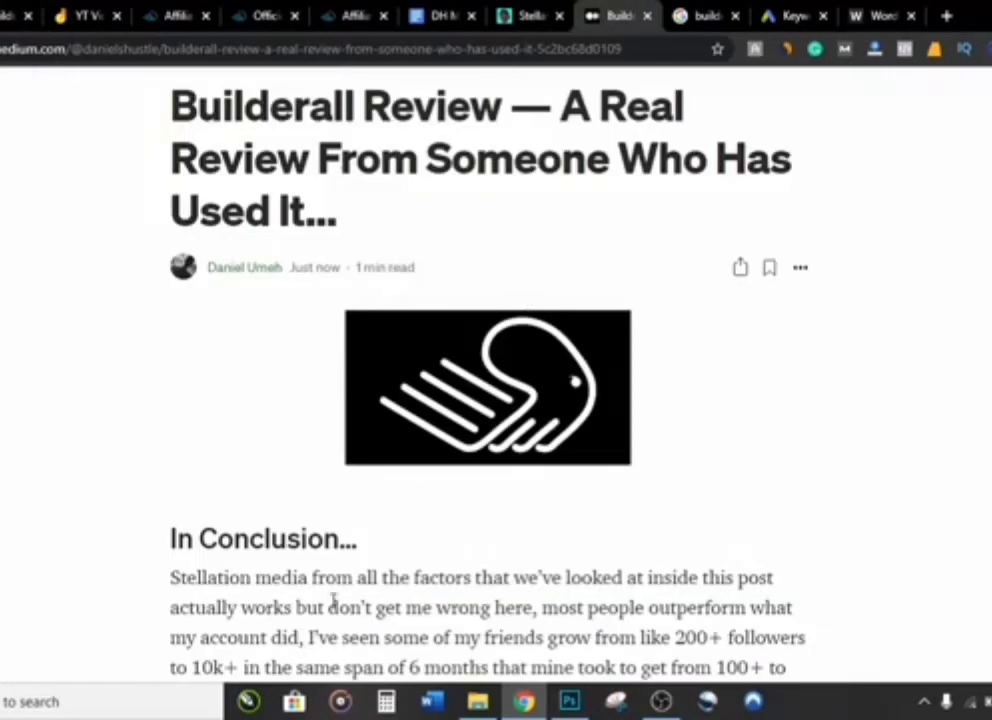
scroll(332, 598, "down", 10)
scroll(332, 598, "up", 10)
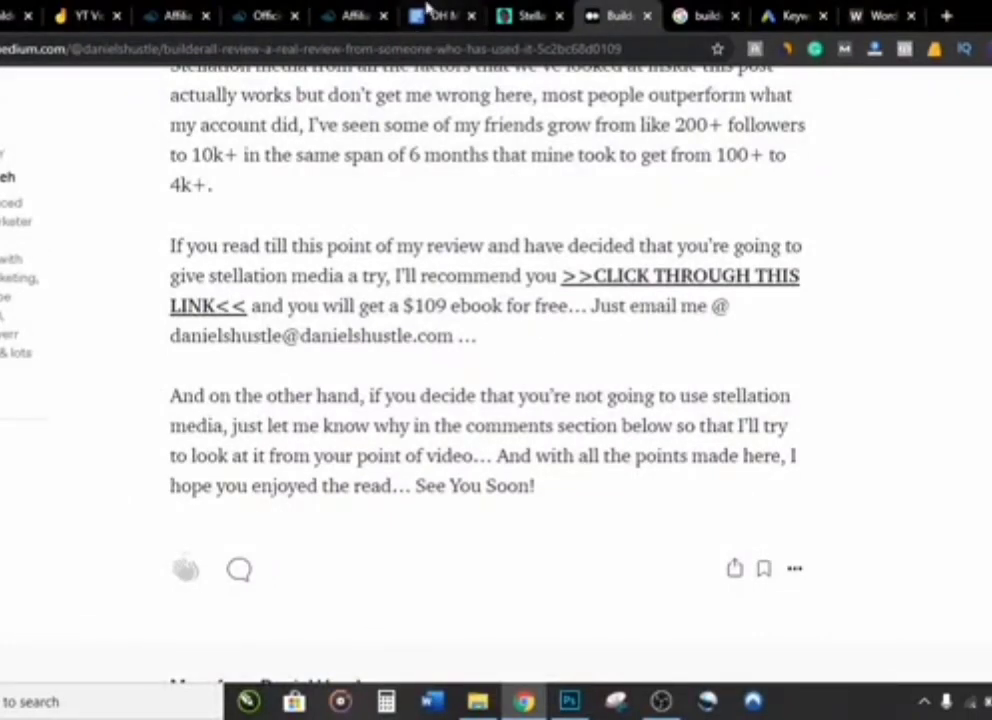
left_click(27, 12)
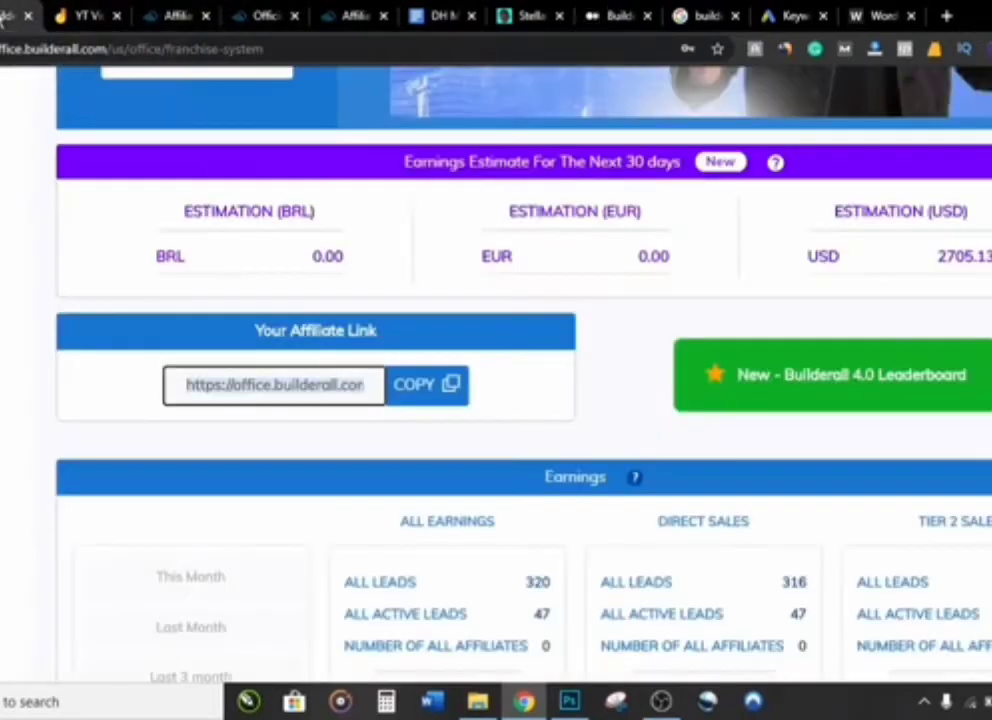
left_click(420, 345)
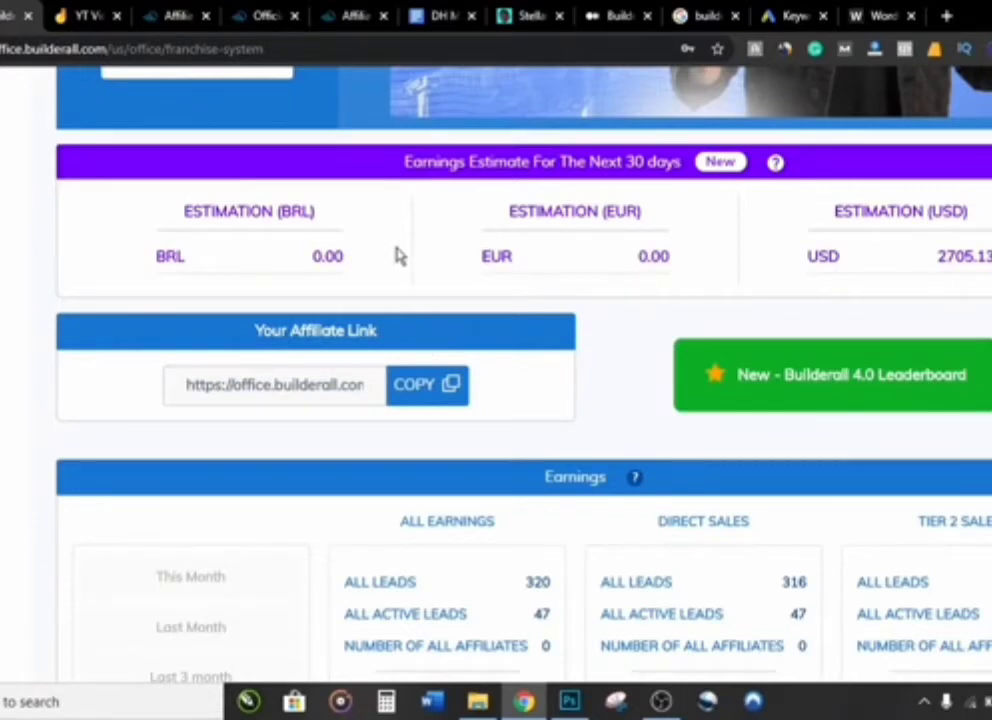
Revisit the Medium review article and compare its title with the keyword list in WordCounter.
left_click(615, 15)
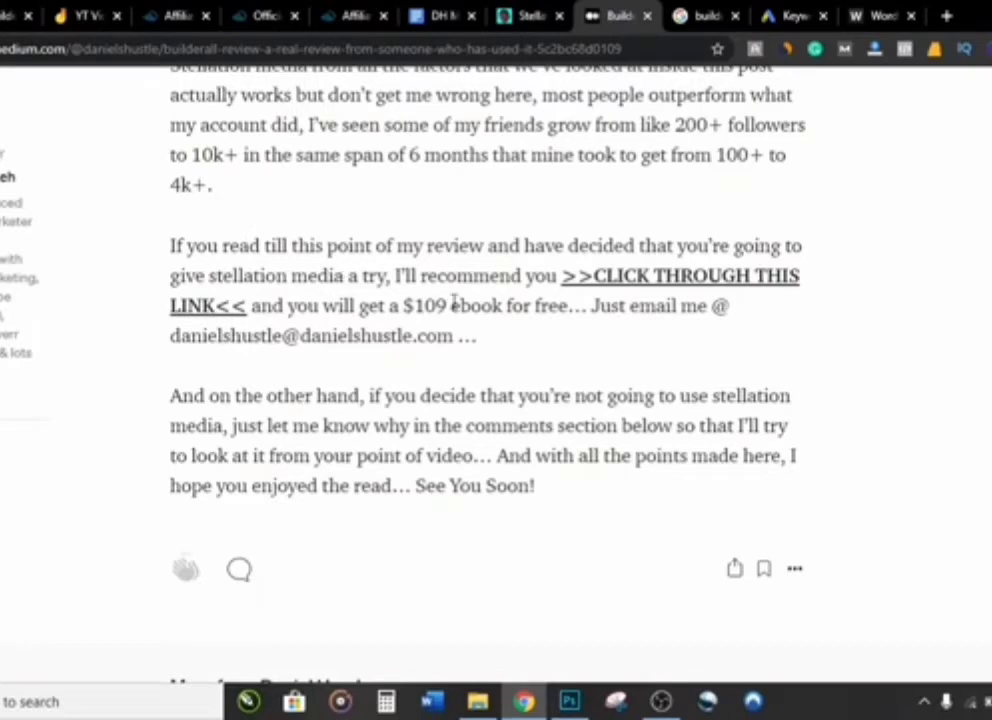
left_click(873, 17)
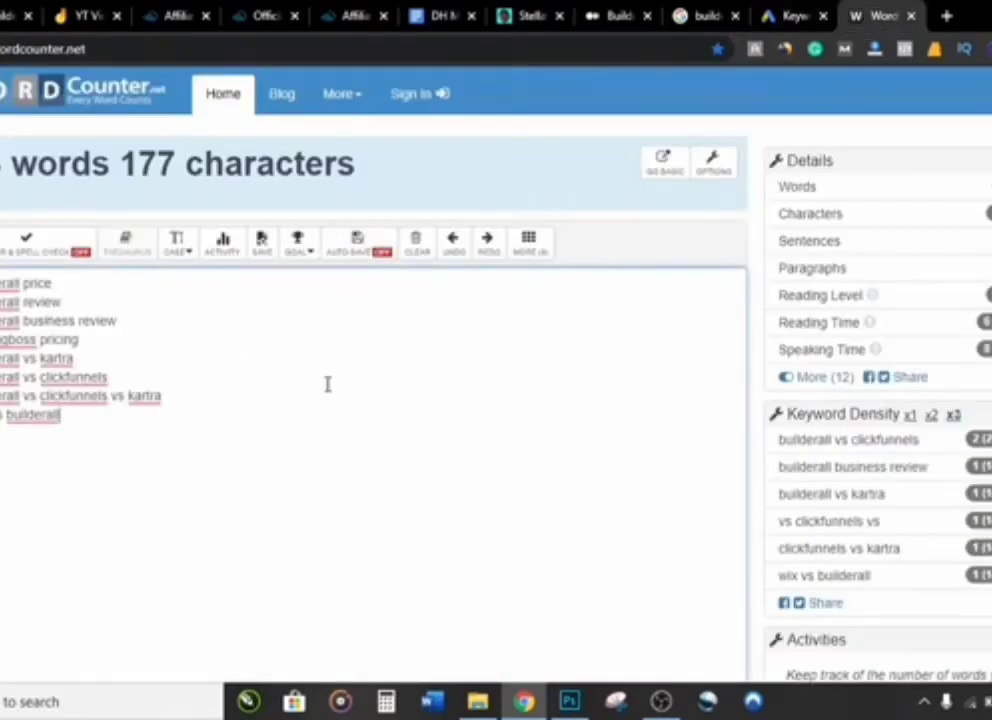
left_click(617, 17)
scroll(572, 240, "up", 10)
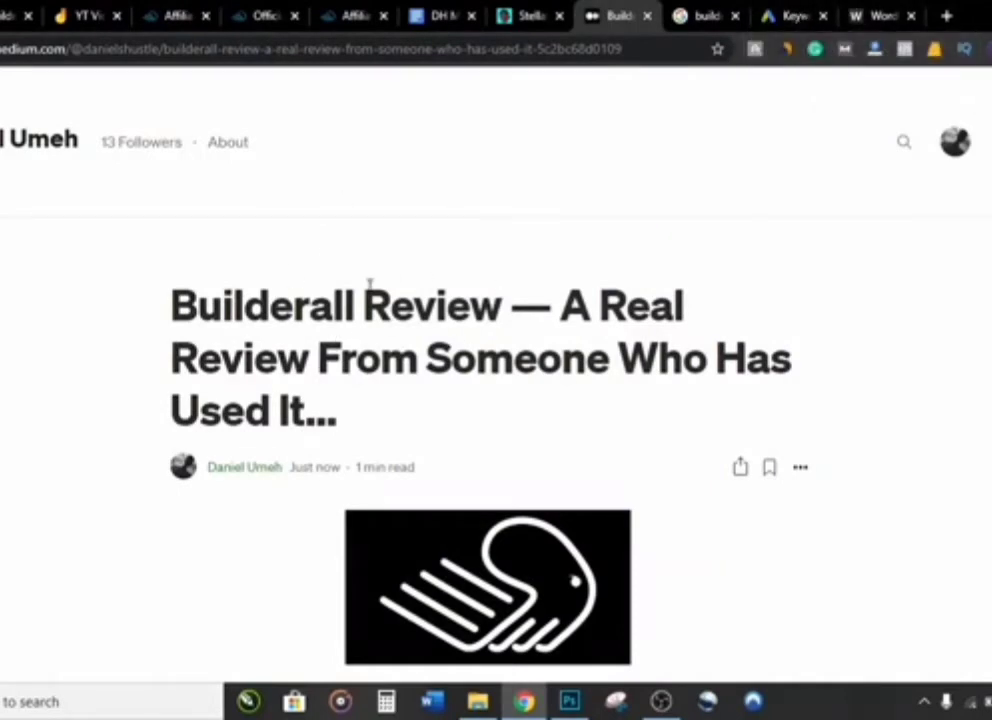
Leave Keyword Planner for the Google Ads campaign overview and start a new campaign.
left_click(783, 16)
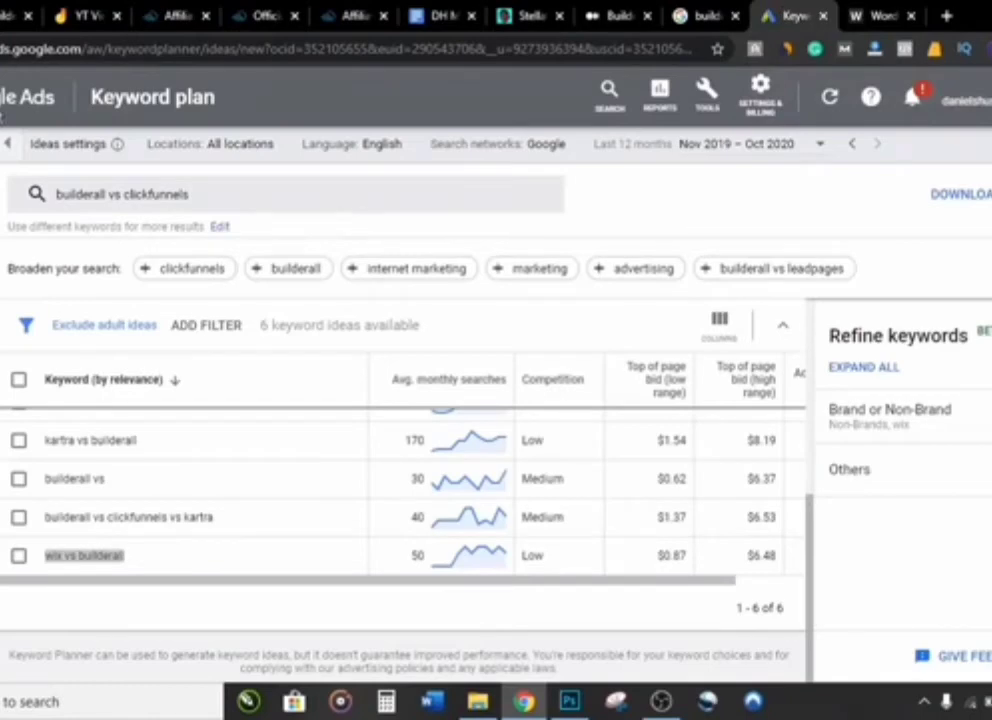
key("alt+Left")
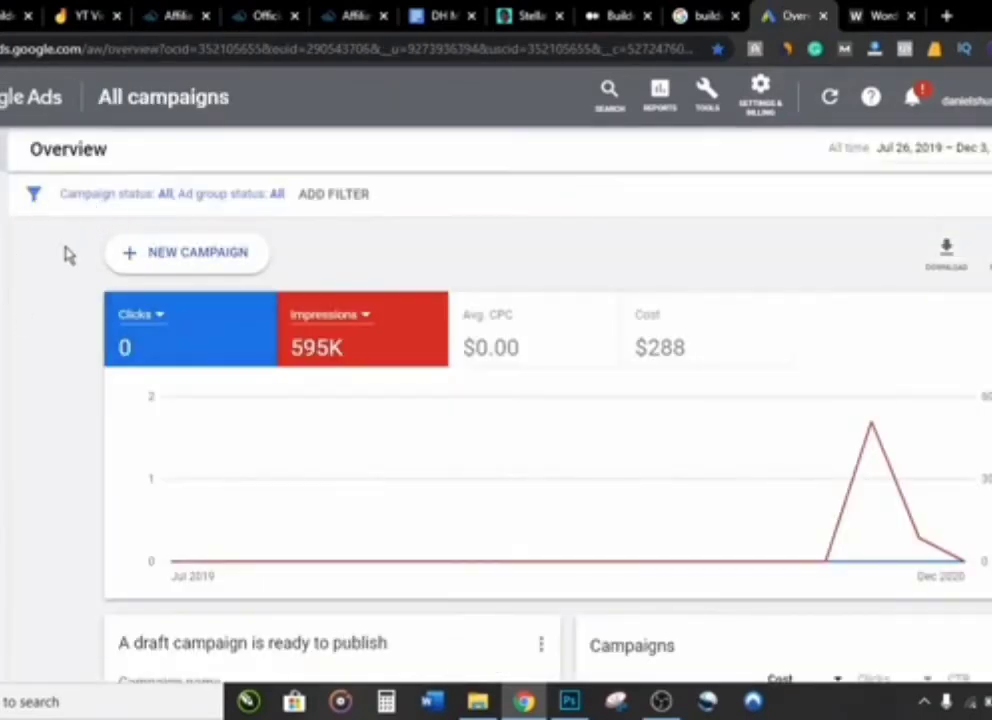
left_click(152, 268)
left_click(180, 322)
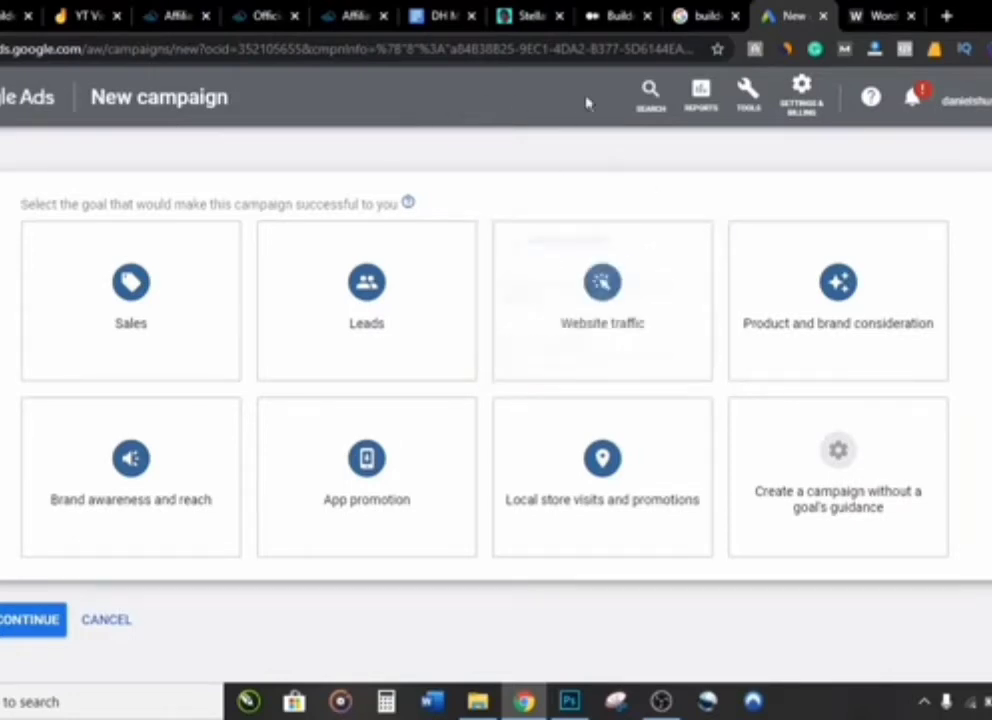
left_click(620, 16)
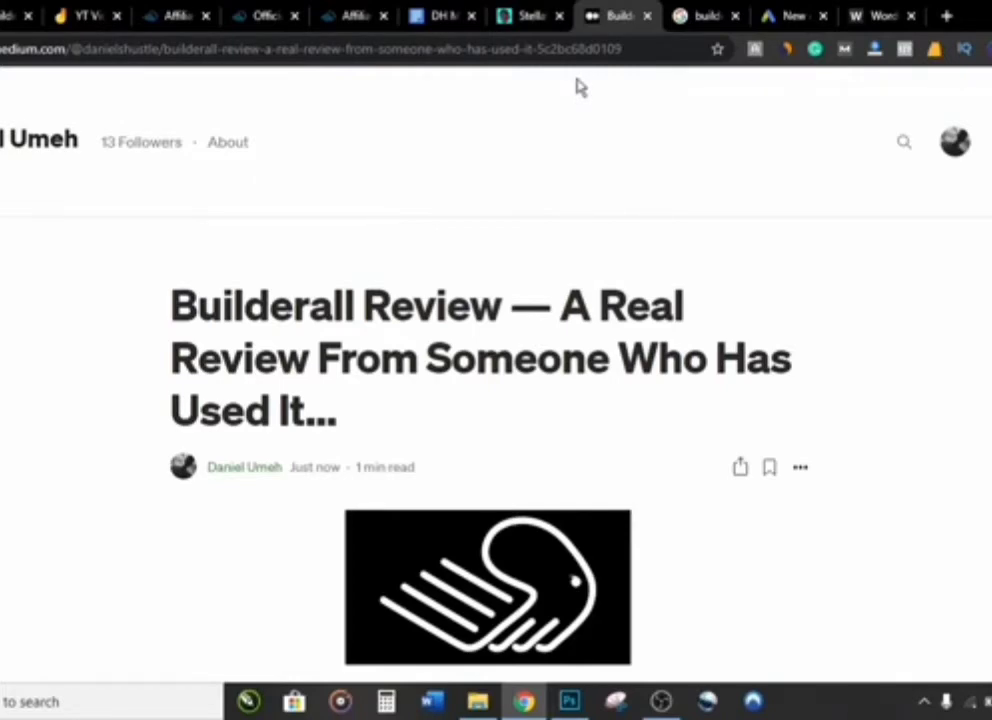
left_click(790, 15)
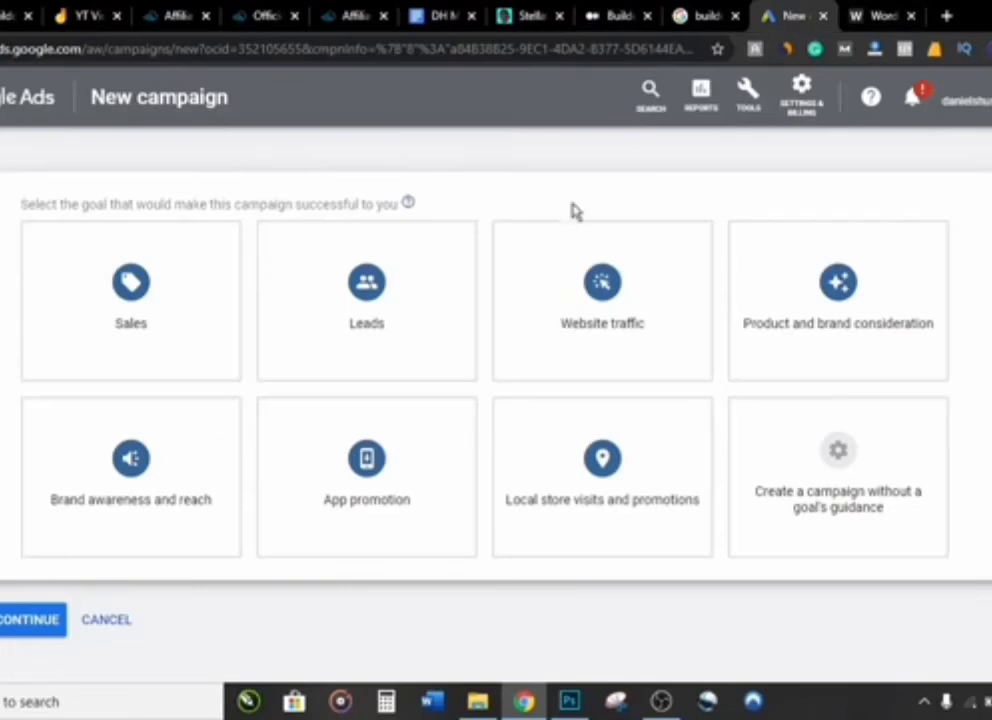
Set the campaign goal to Website traffic and its type to Search, with medium.com as the business website, and continue to the settings.
left_click(547, 283)
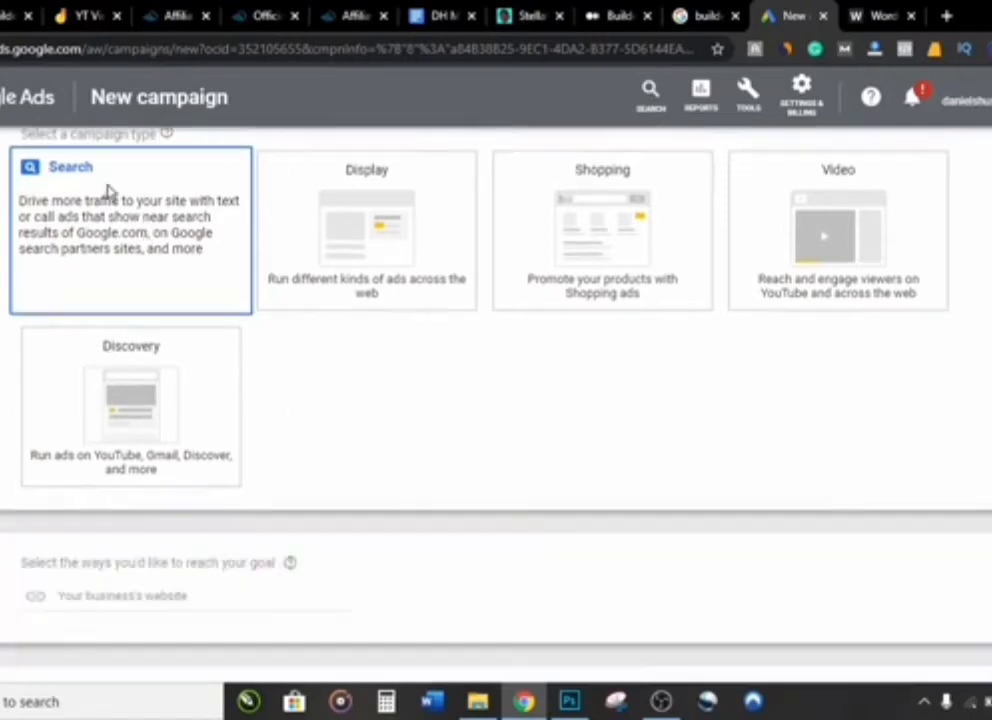
scroll(181, 221, "down", 3)
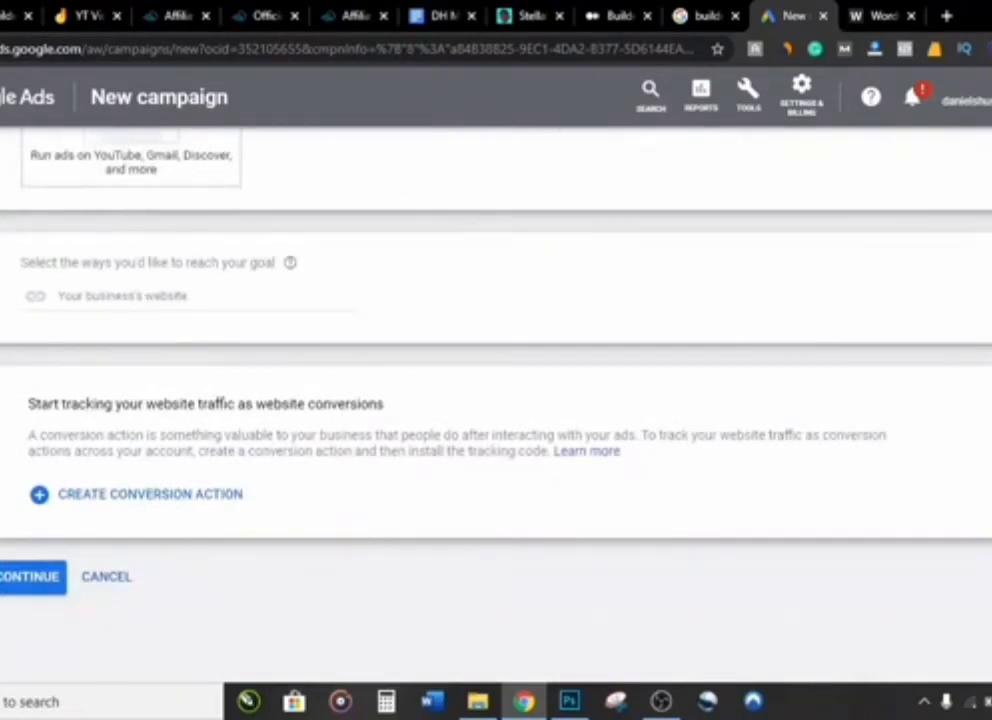
left_click(196, 299)
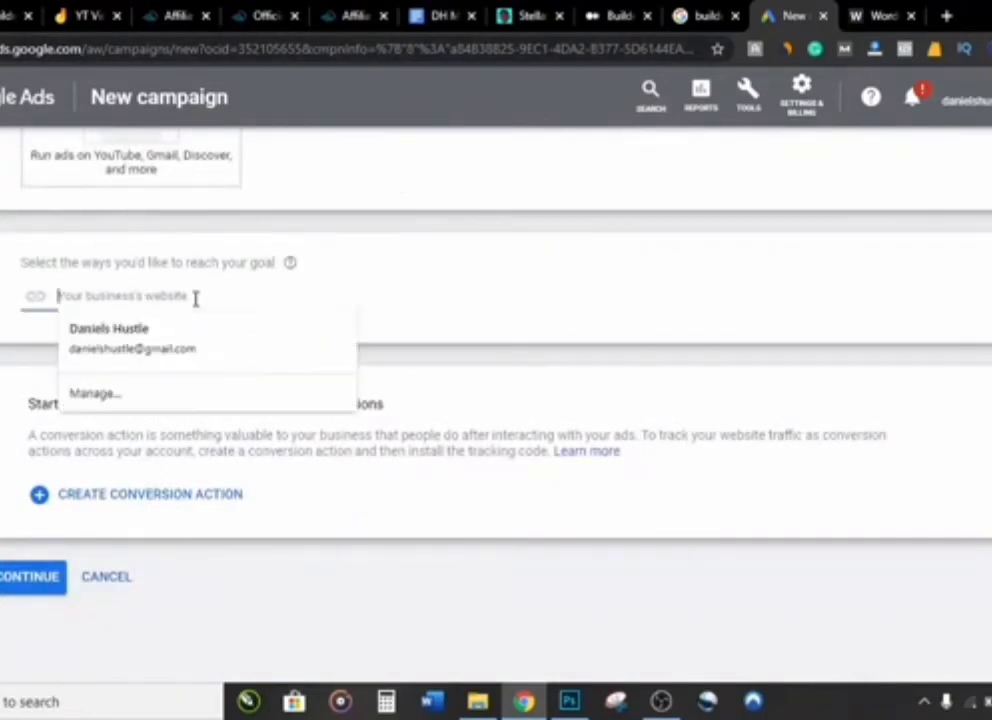
type("medium")
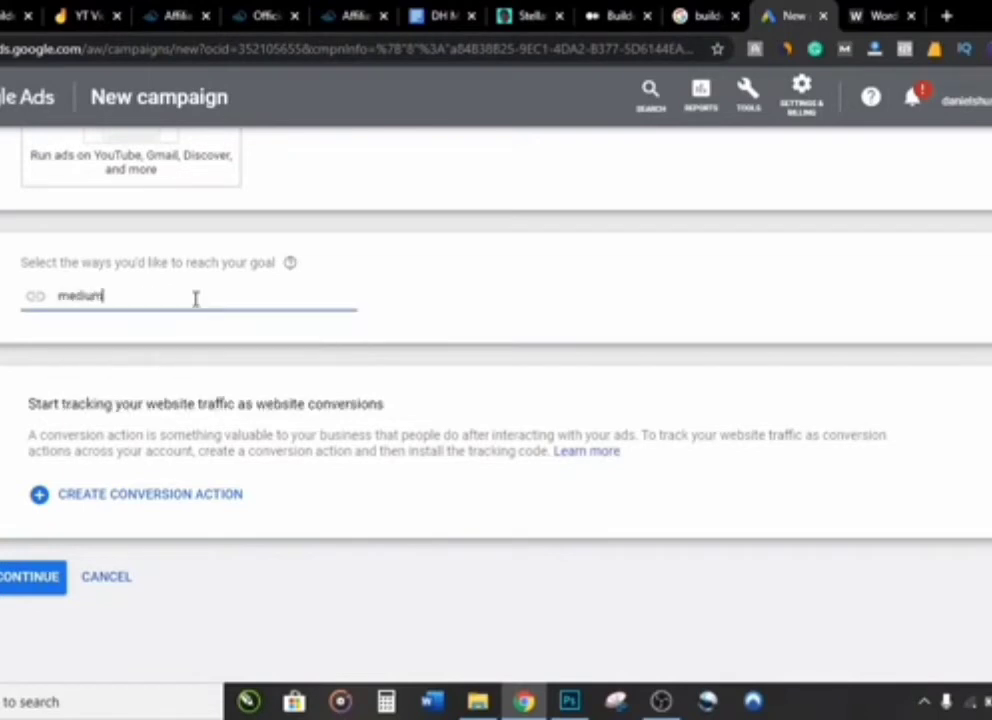
type(" co")
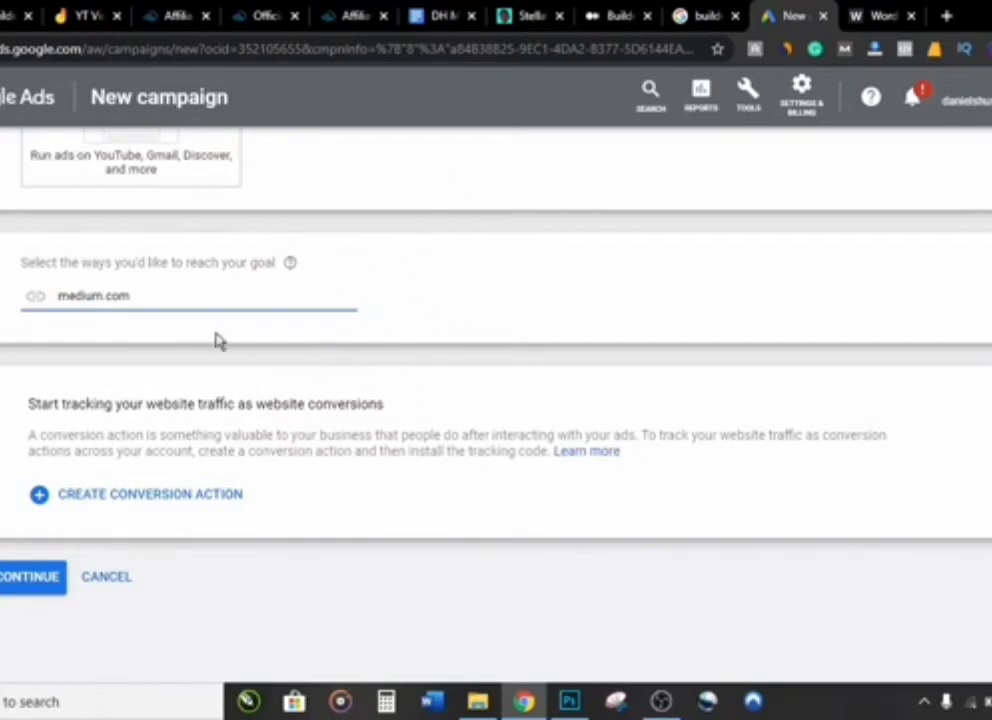
left_click(23, 590)
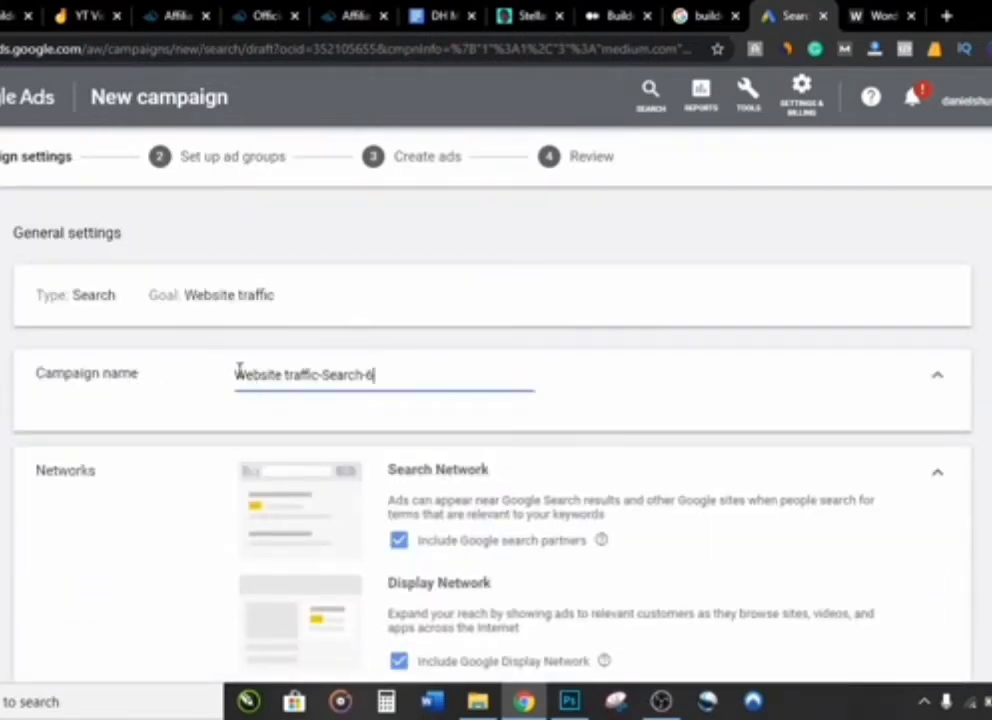
Name the campaign "Builderall Affiliate Campaign".
left_click_drag(239, 373, 408, 381)
type("B")
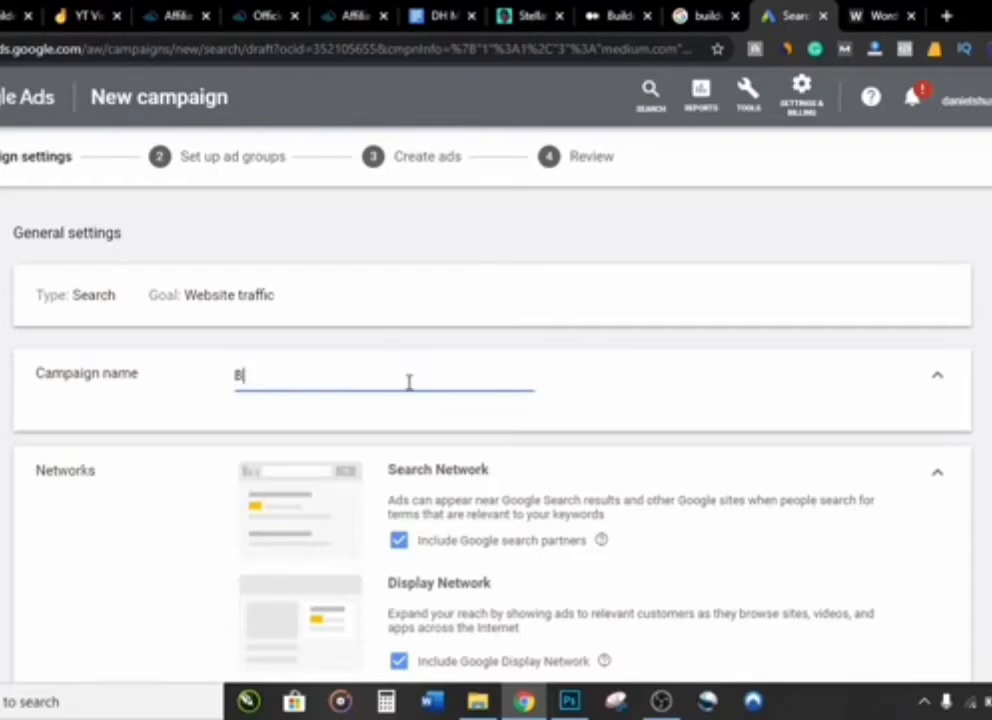
type("uilderall Aff")
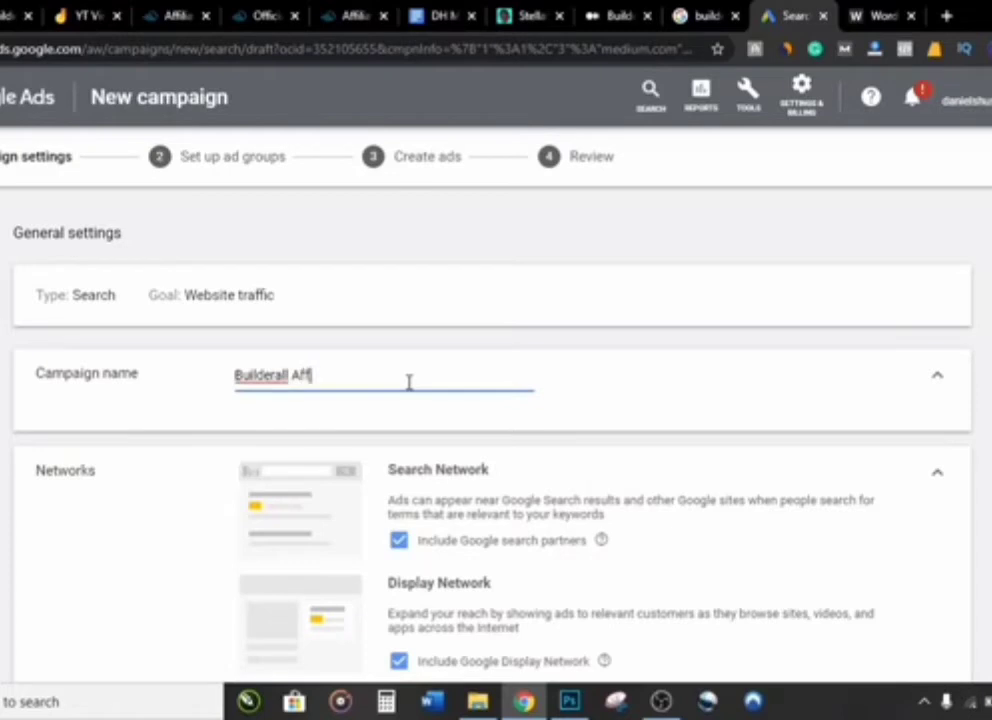
type("iliate Campa")
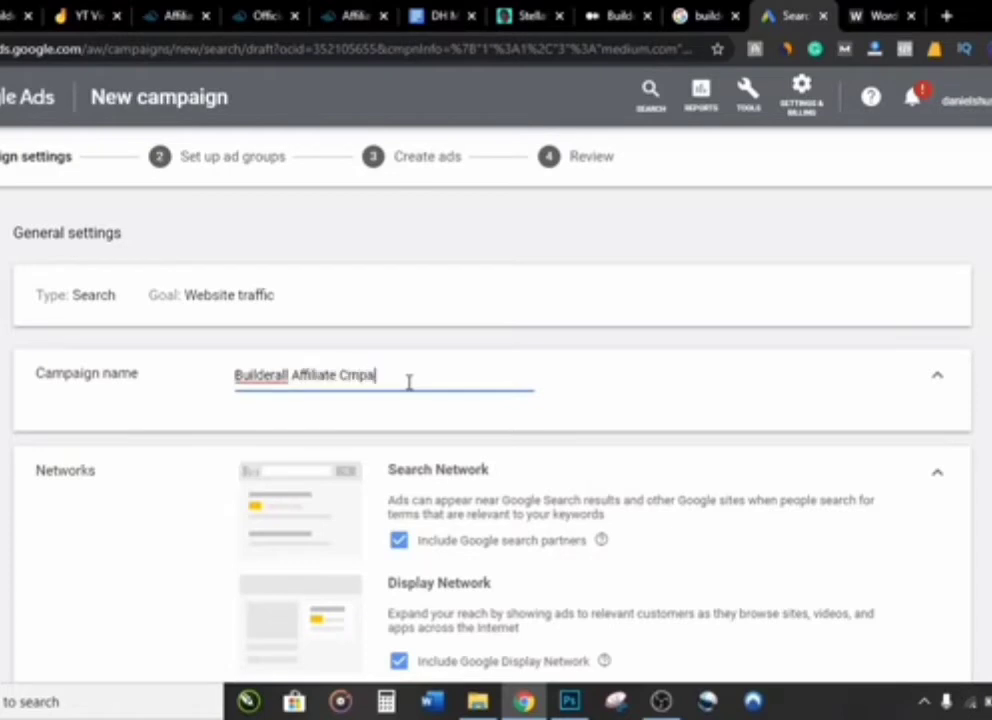
type("ign")
left_click(348, 375)
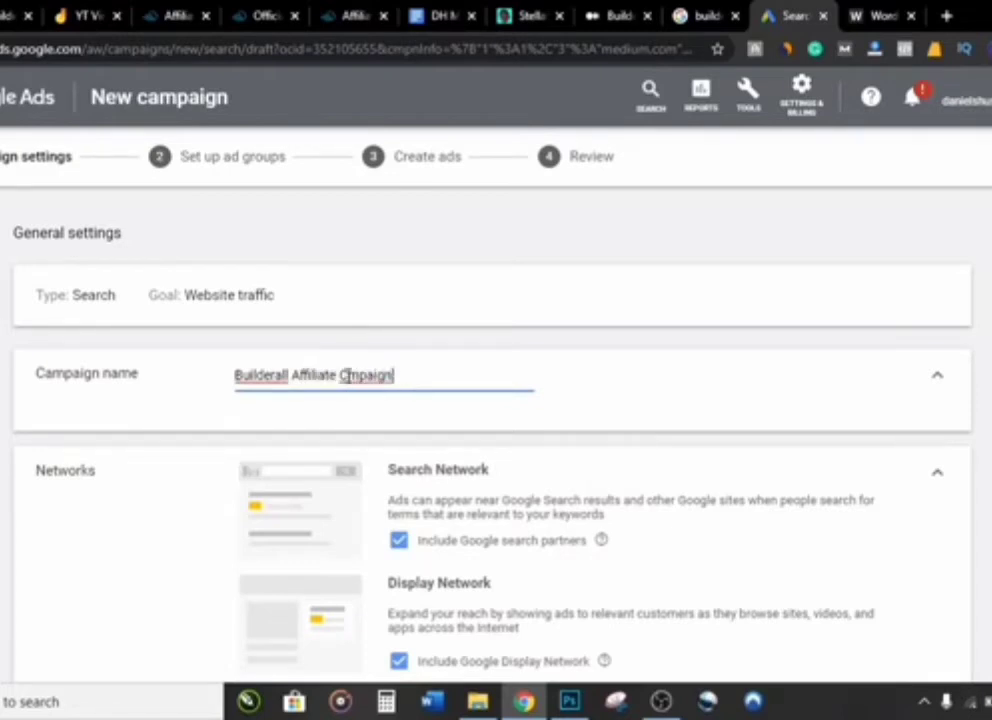
type("a")
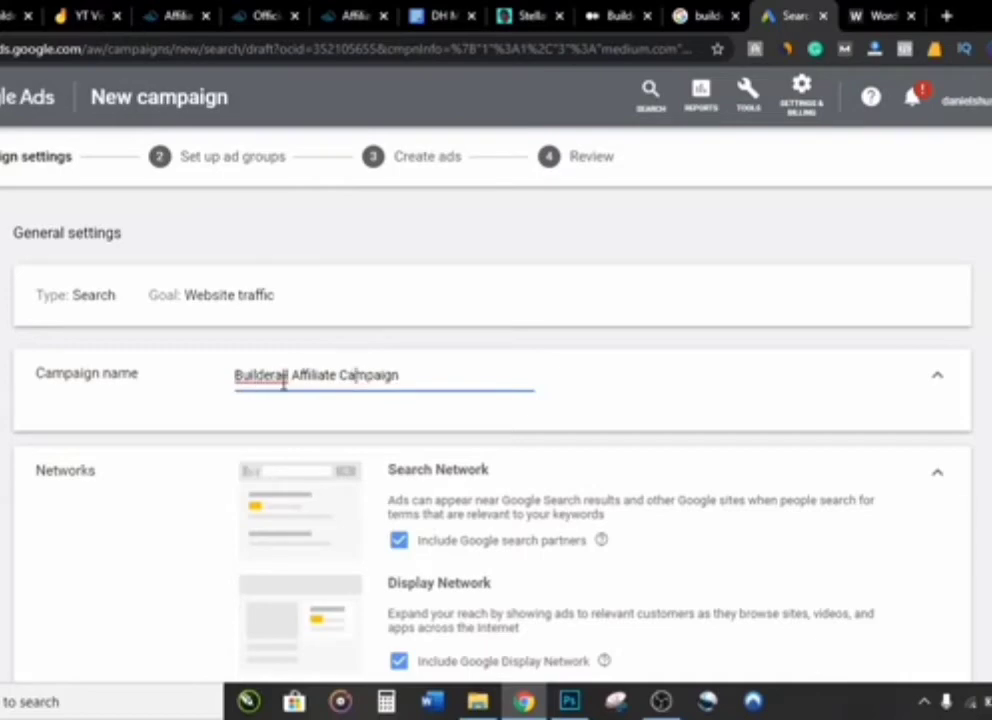
Exclude the Google Display Network from the campaign's networks.
scroll(283, 385, "down", 2)
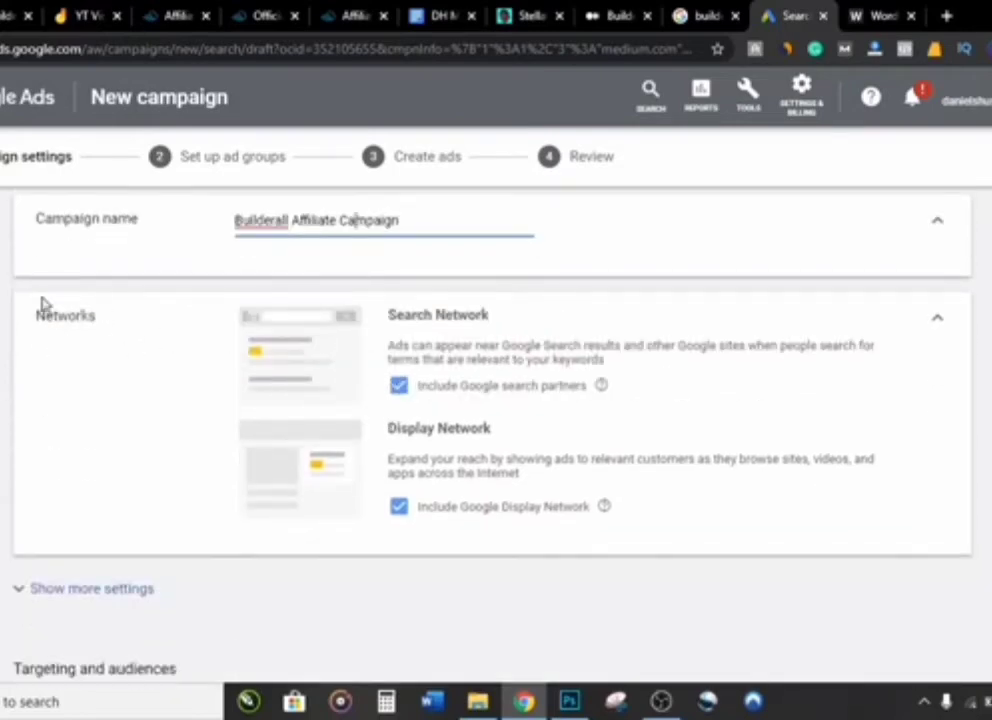
left_click(399, 386)
left_click(399, 506)
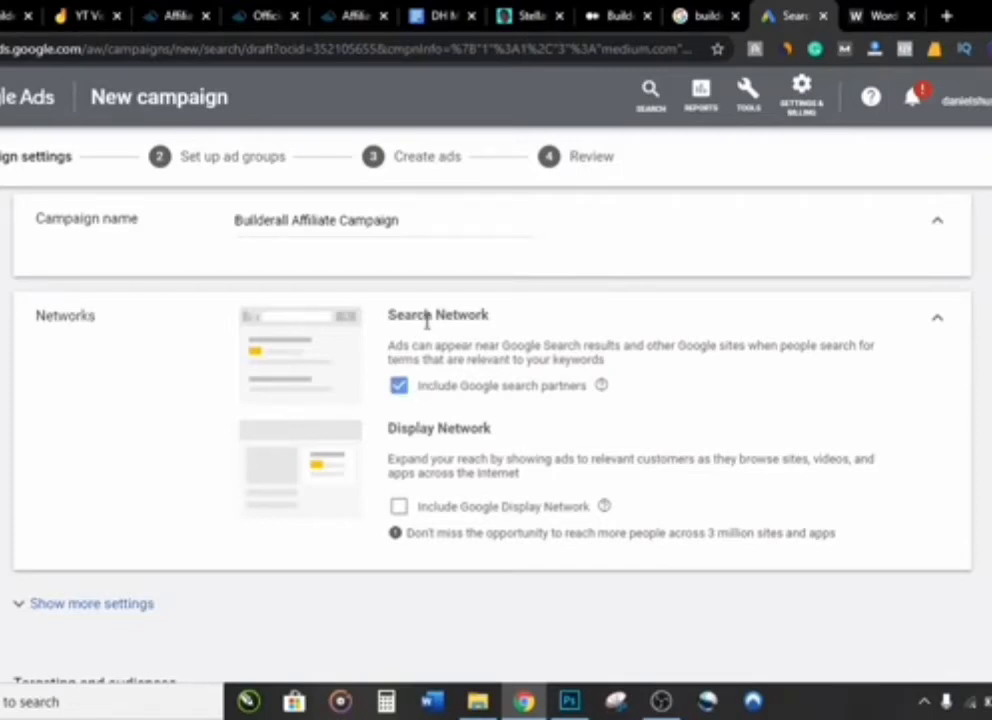
Keep the default location and language targeting and set the campaign's average daily budget to $100.
scroll(427, 325, "down", 4)
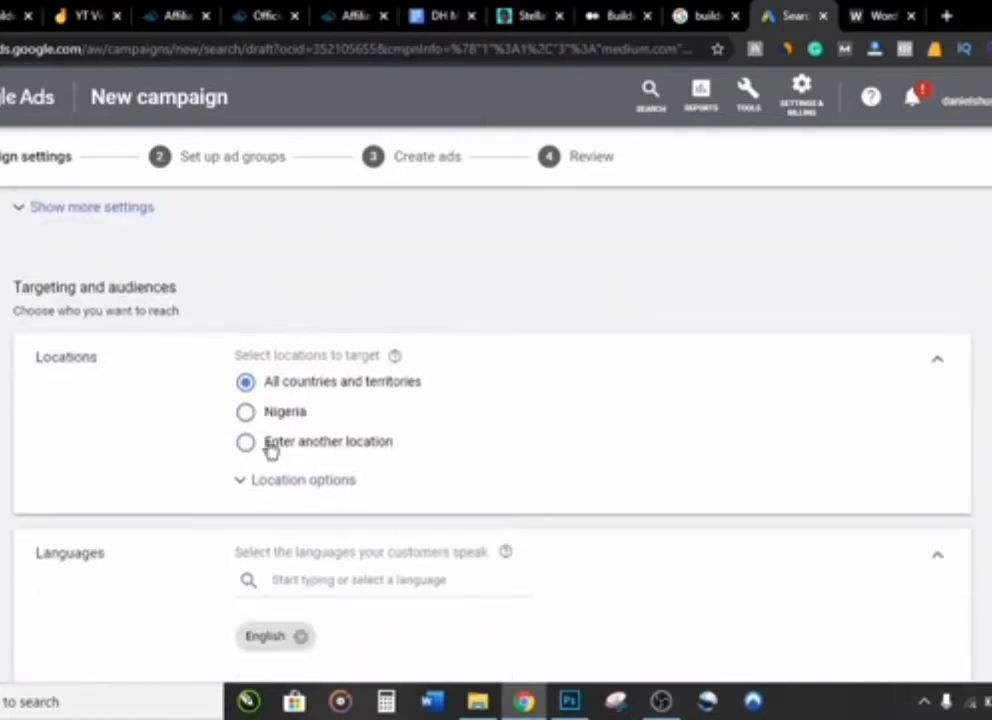
scroll(230, 434, "down", 2)
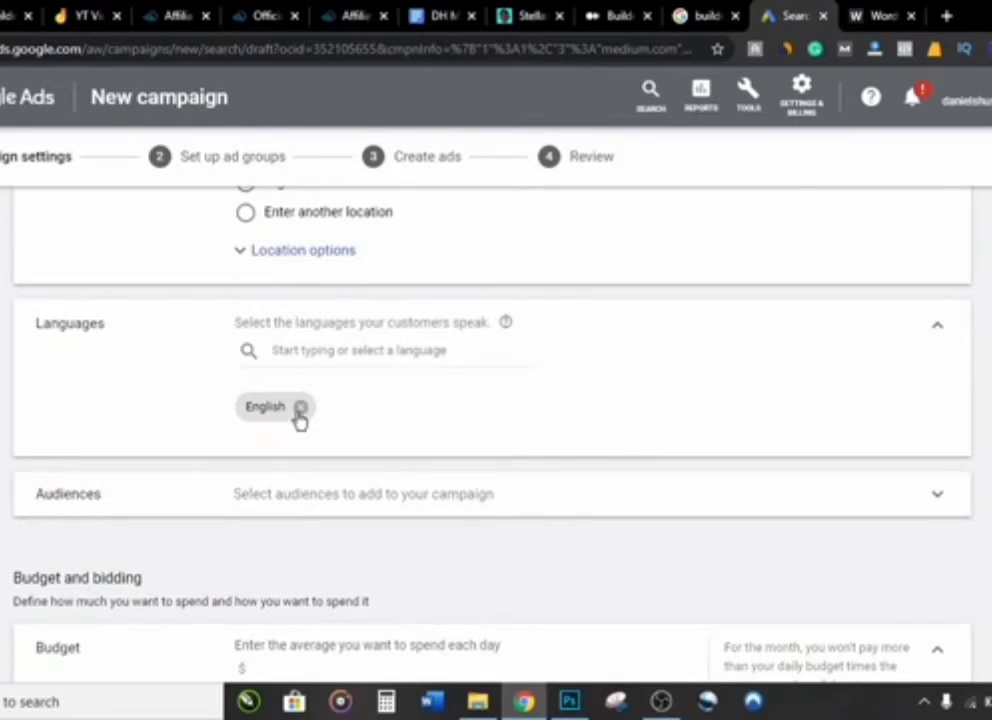
scroll(157, 538, "down", 1)
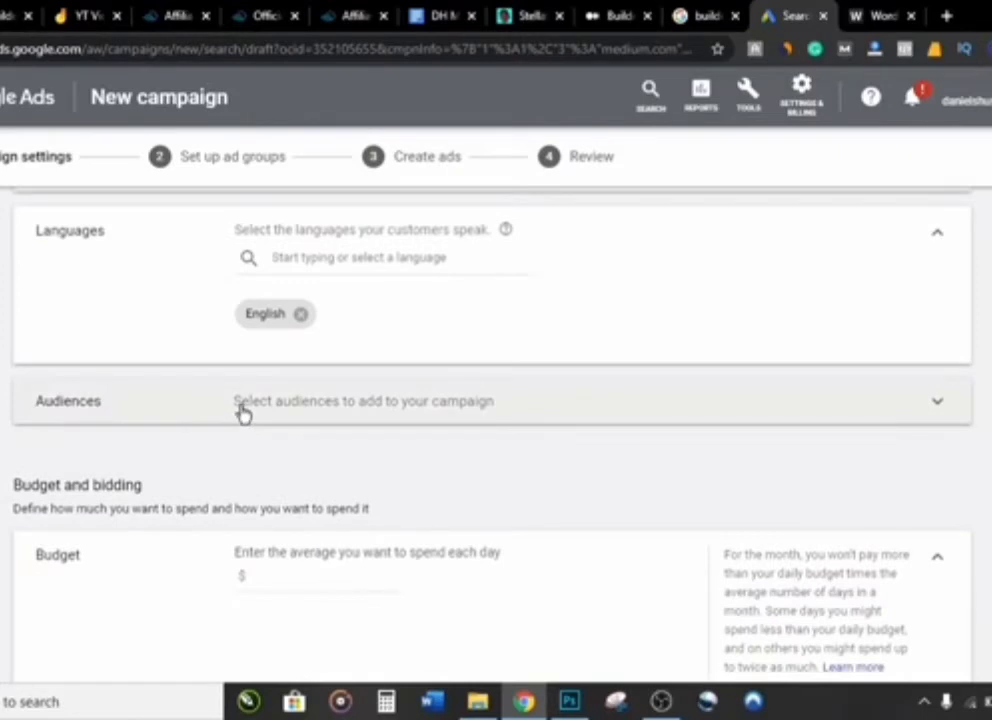
scroll(73, 483, "down", 3)
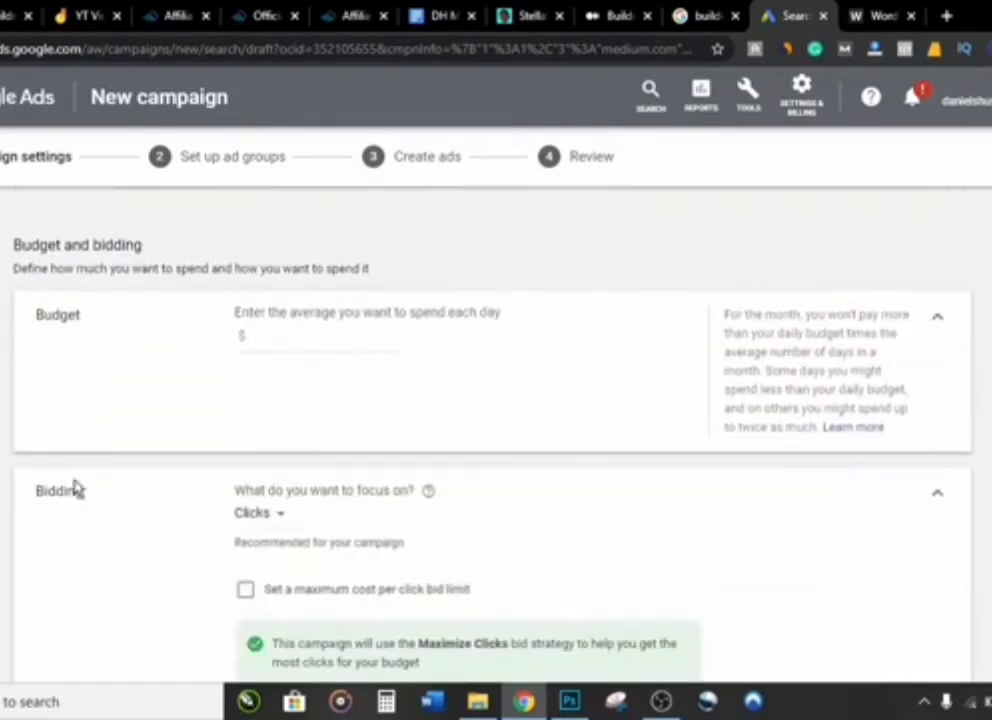
left_click(290, 334)
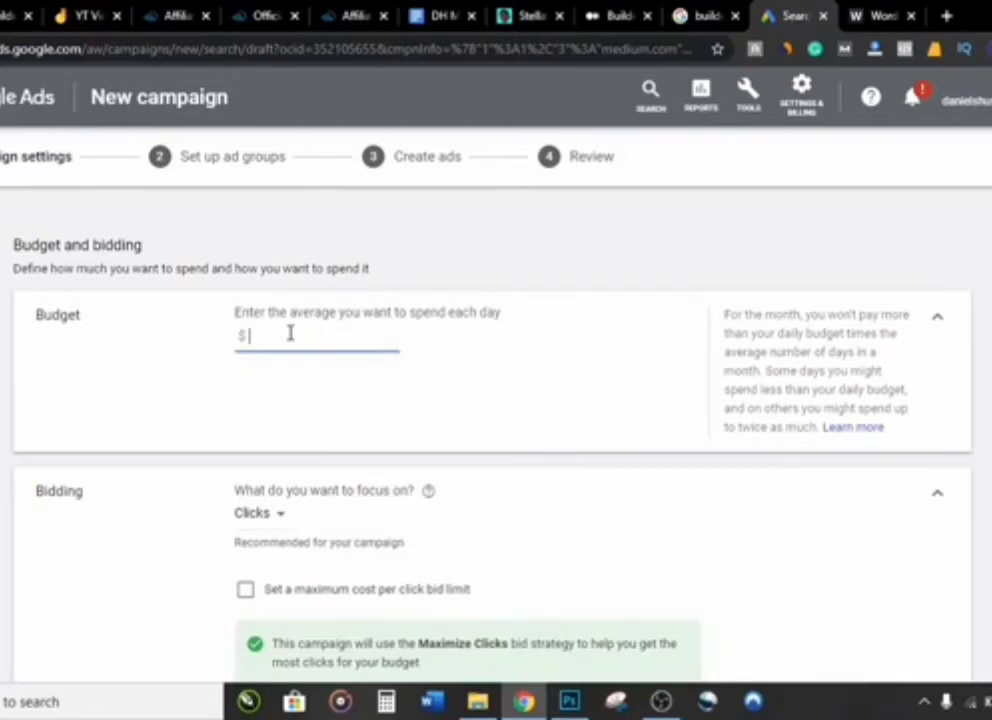
type("100")
scroll(283, 456, "down", 2)
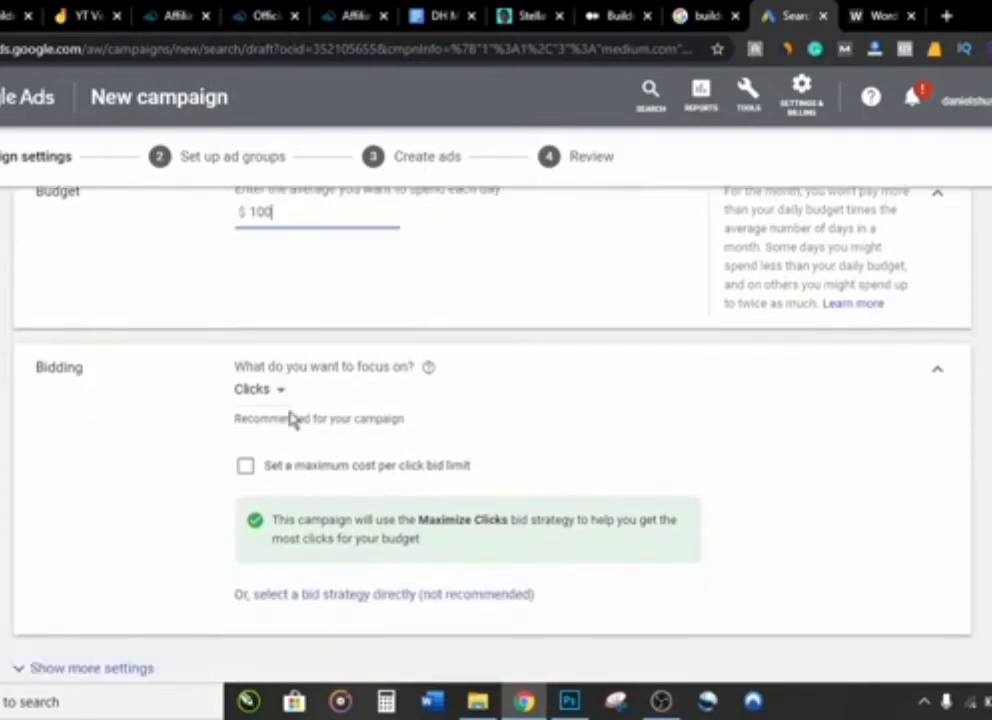
Enable a maximum cost per click bid limit for the Clicks bidding focus and set it to $0.20.
scroll(247, 415, "down", 1)
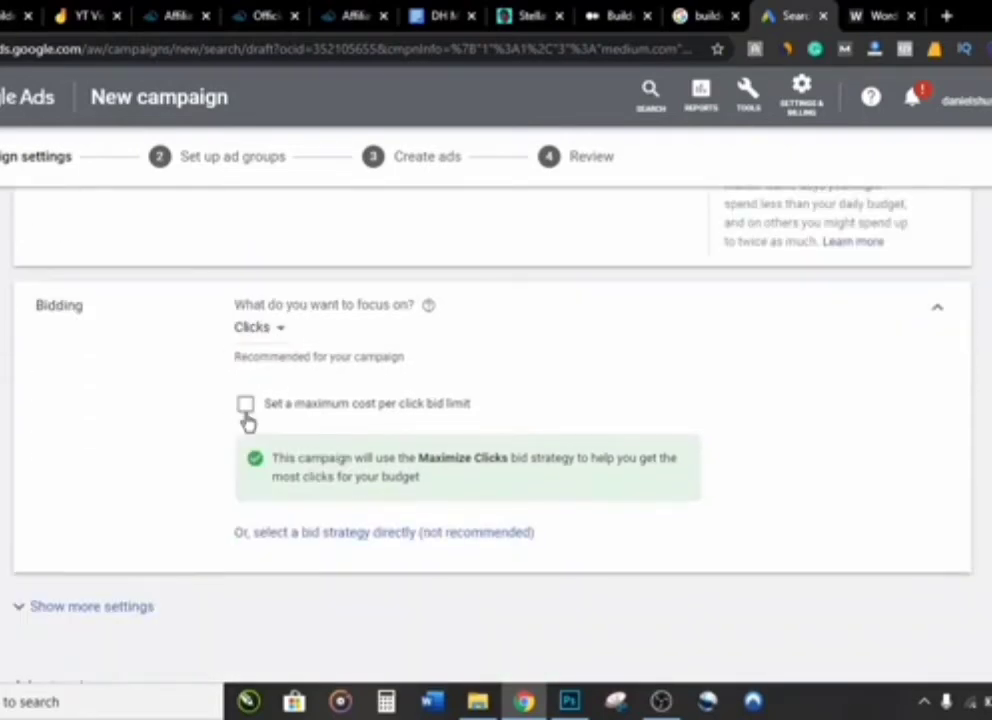
left_click(246, 408)
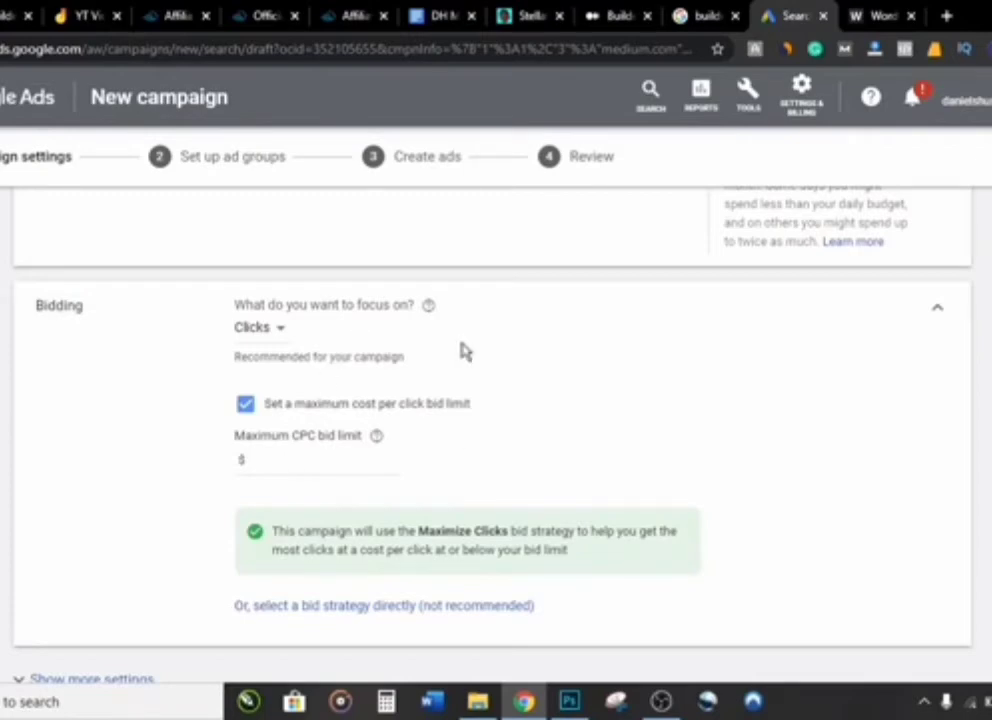
left_click(343, 461)
type("0")
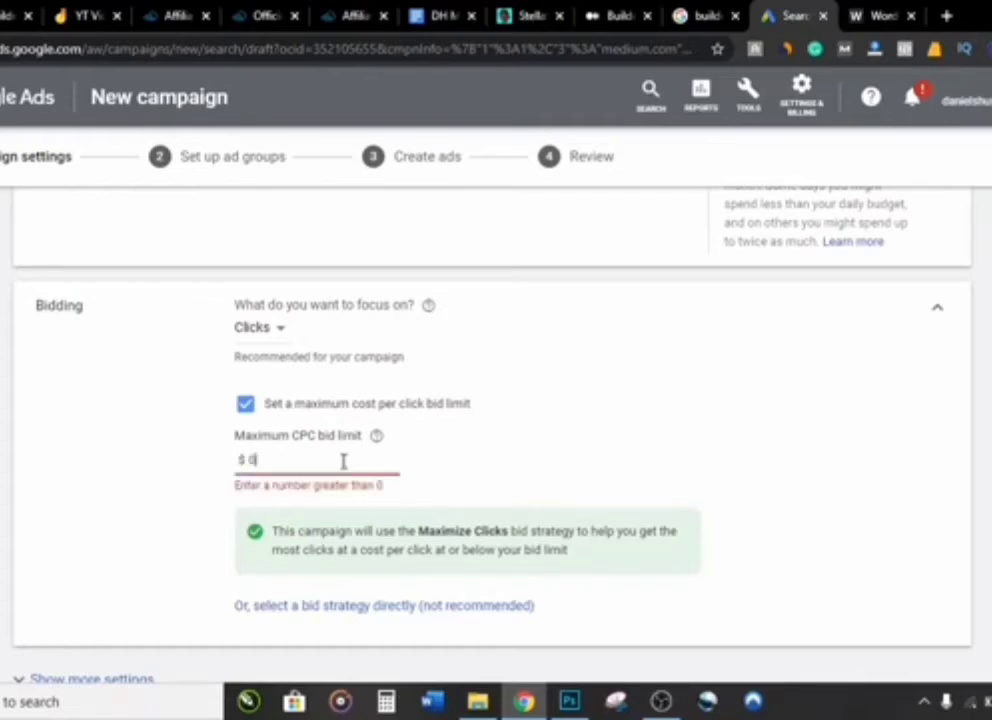
type(".1")
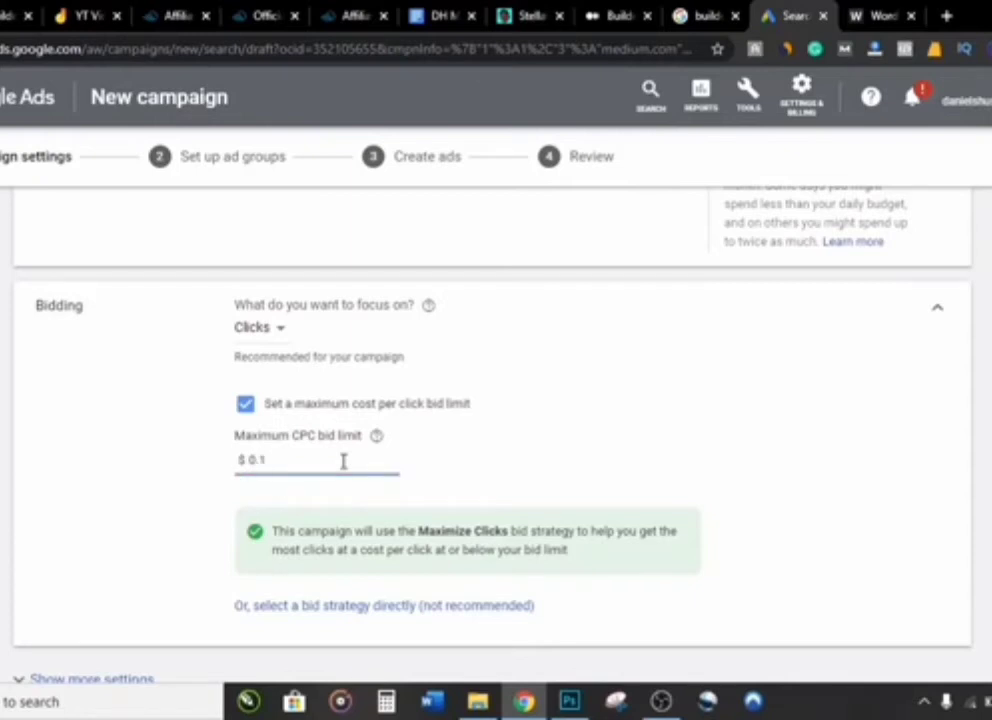
key("BackSpace")
key("BackSpace")
key("BackSpace")
type("0")
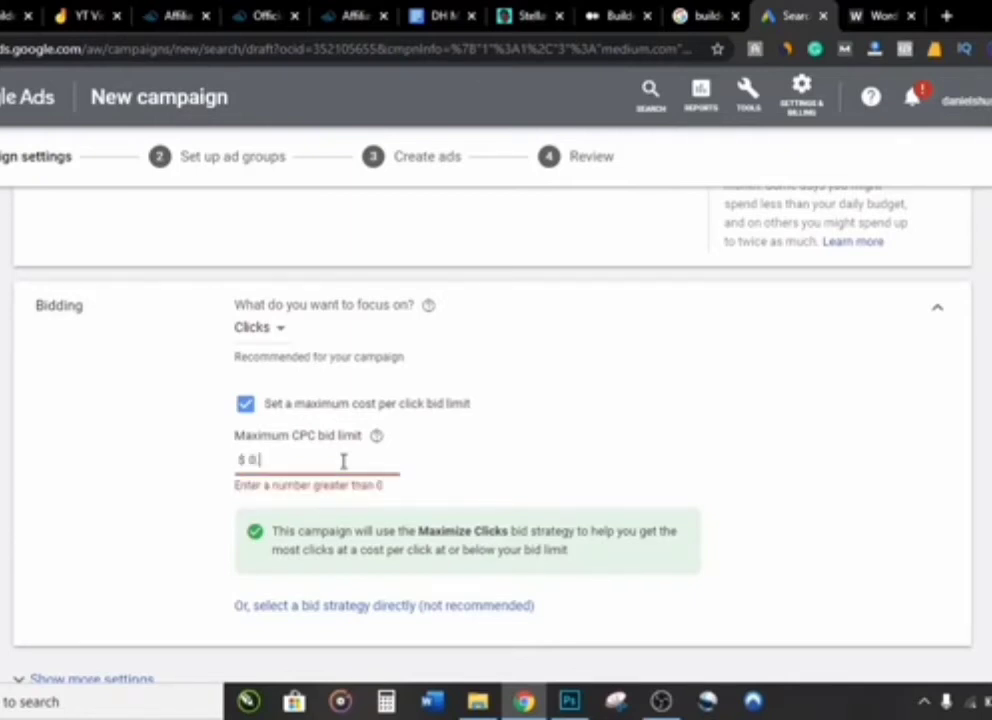
type(".3")
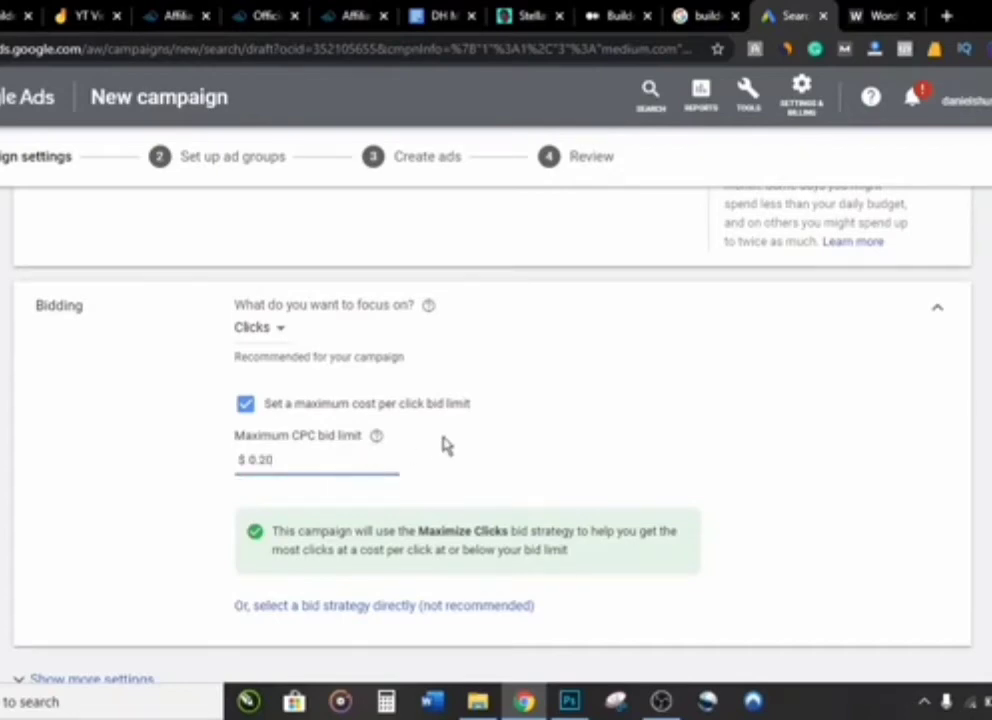
scroll(390, 471, "down", 2)
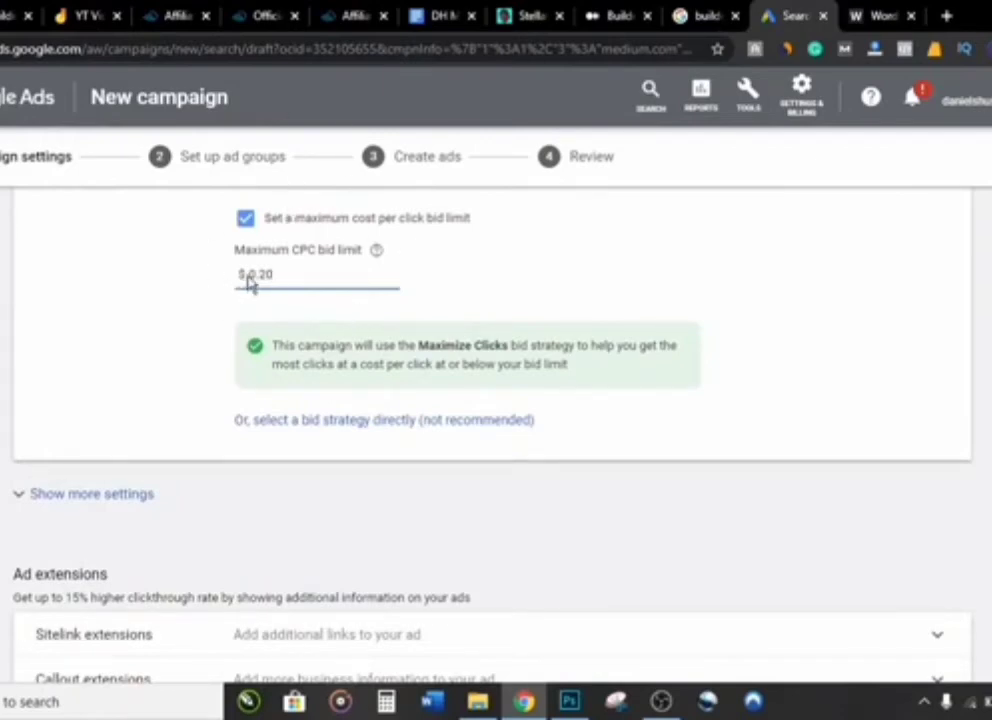
View the Builderall review article on Medium and return to the campaign's $0.20 maximum CPC bid limit.
left_click_drag(278, 275, 250, 283)
left_click(615, 15)
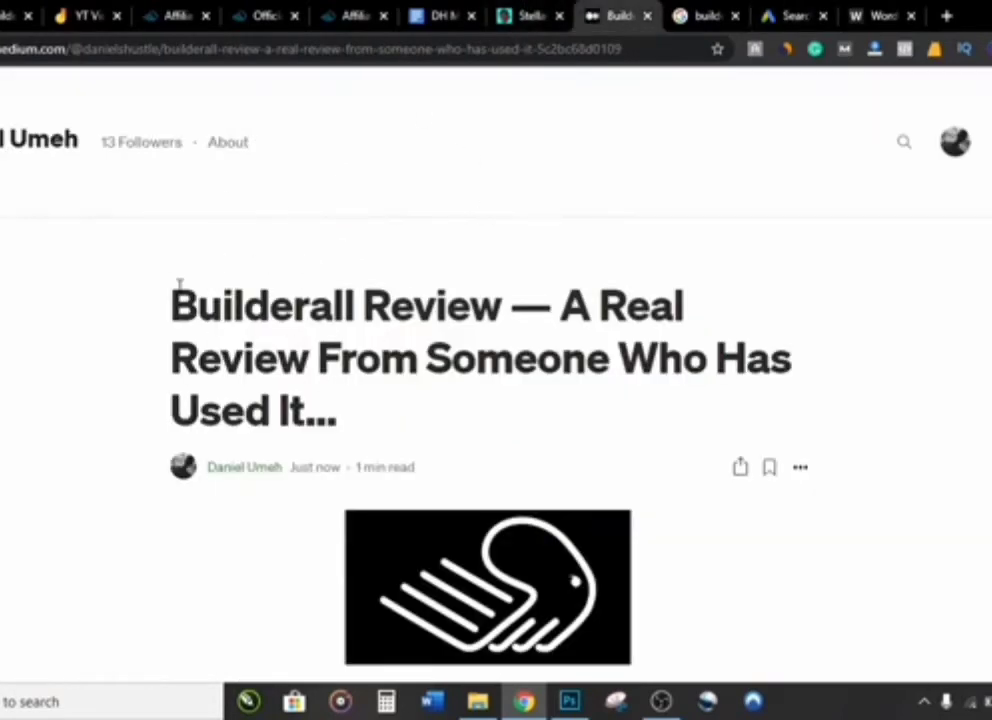
left_click(795, 15)
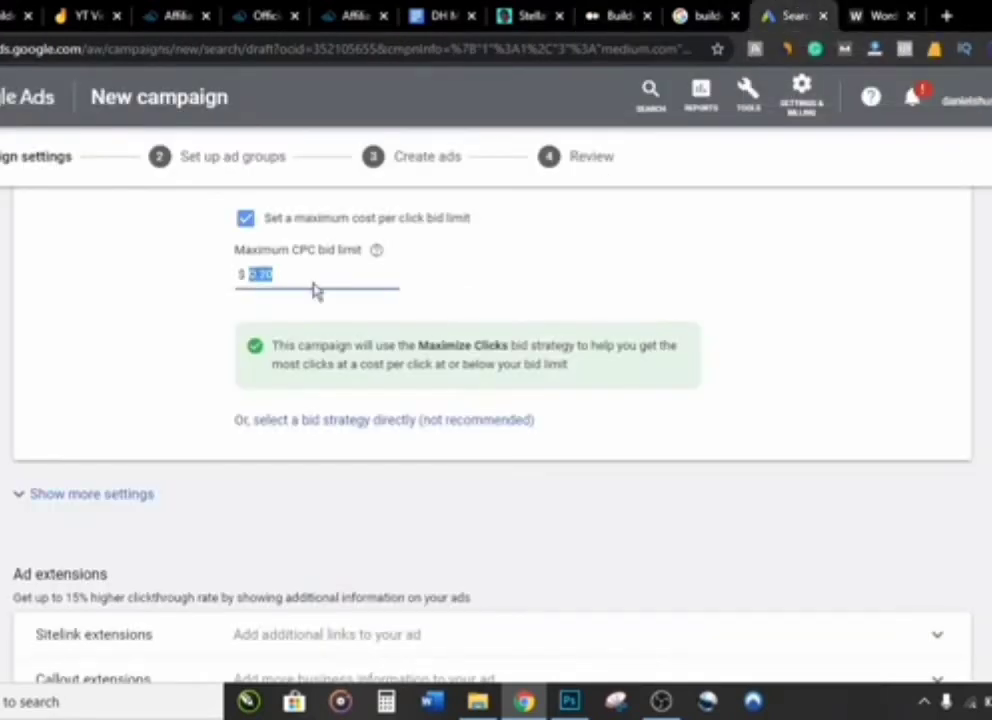
type("0.20")
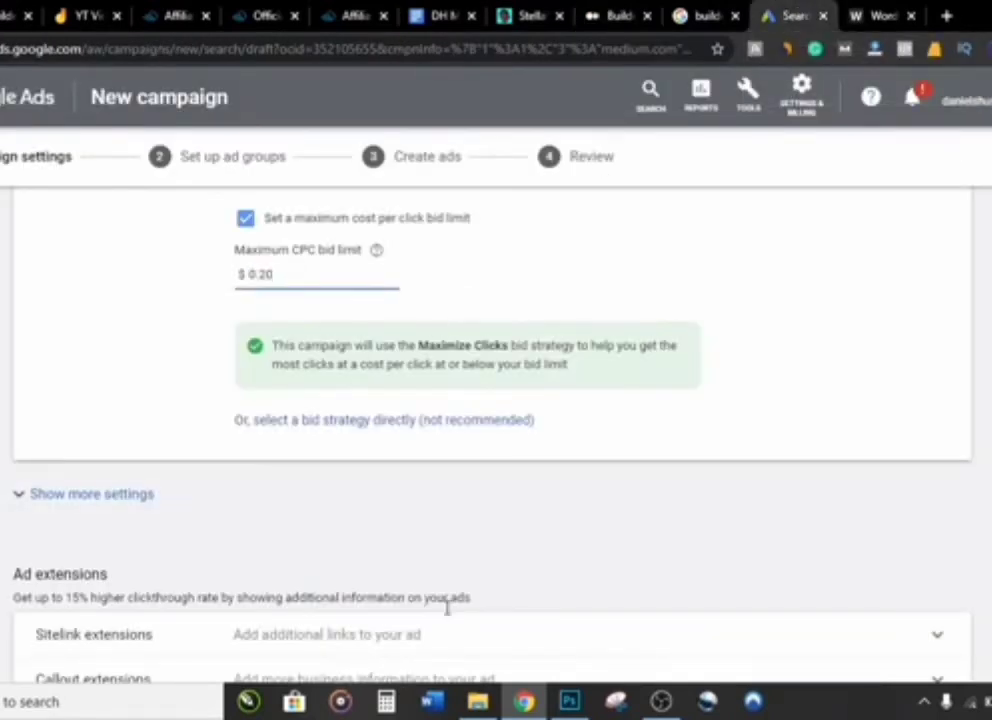
Switch to Calculator and divide the $100 daily budget by the $0.20 bid limit to estimate the clicks per day.
left_click(390, 704)
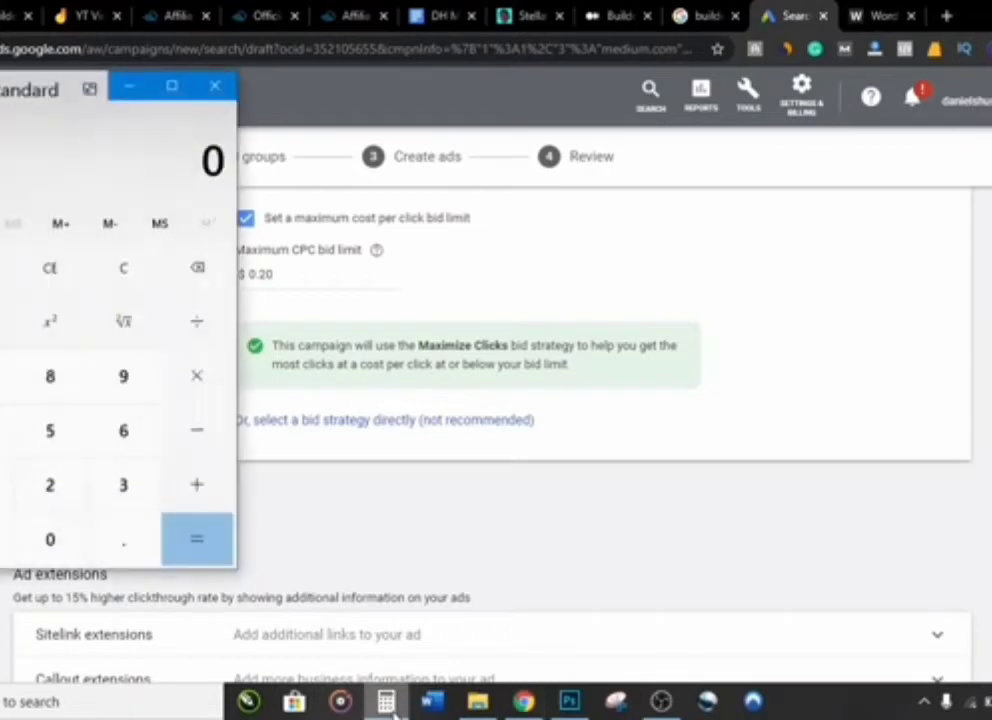
left_click(4, 491)
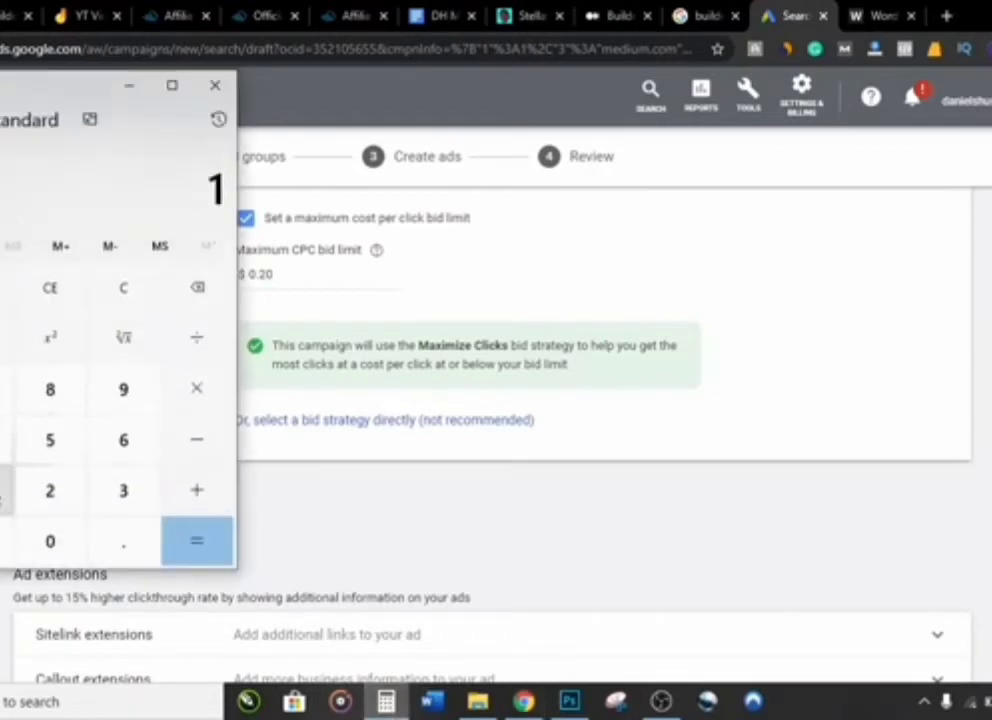
left_click(29, 538)
left_click(29, 538)
left_click(197, 337)
left_click(46, 492)
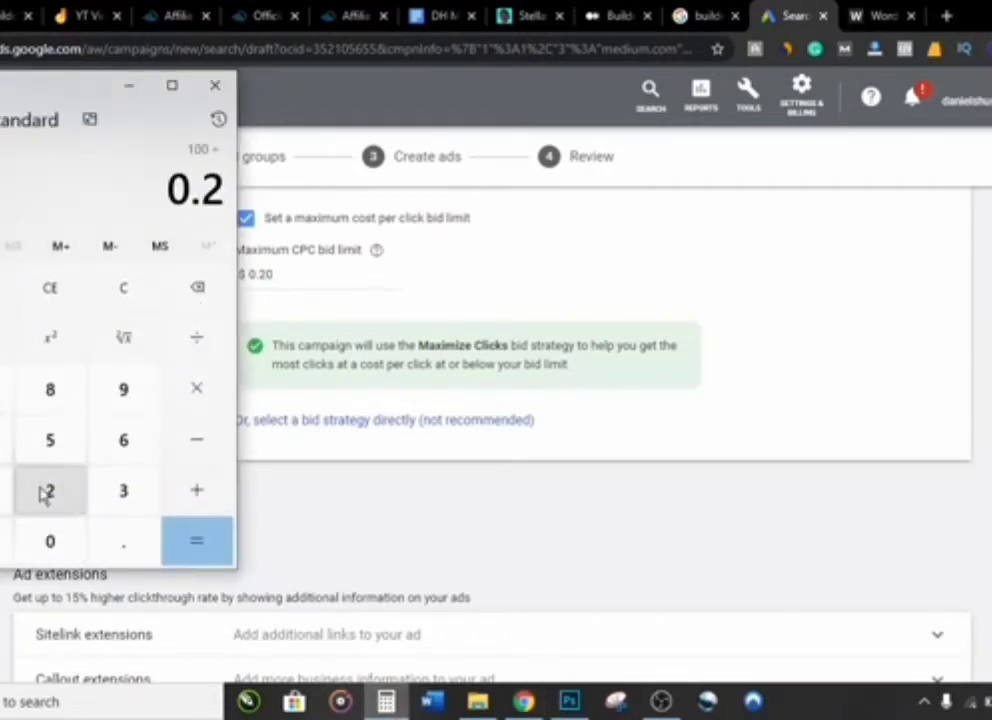
left_click(49, 540)
left_click(207, 546)
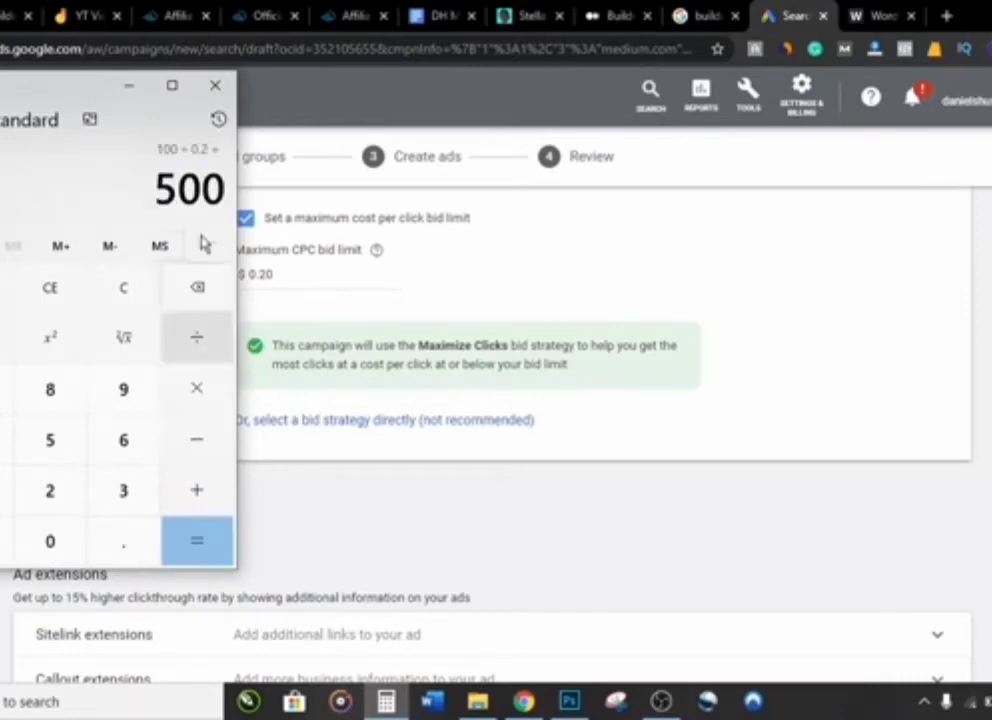
left_click_drag(152, 188, 203, 188)
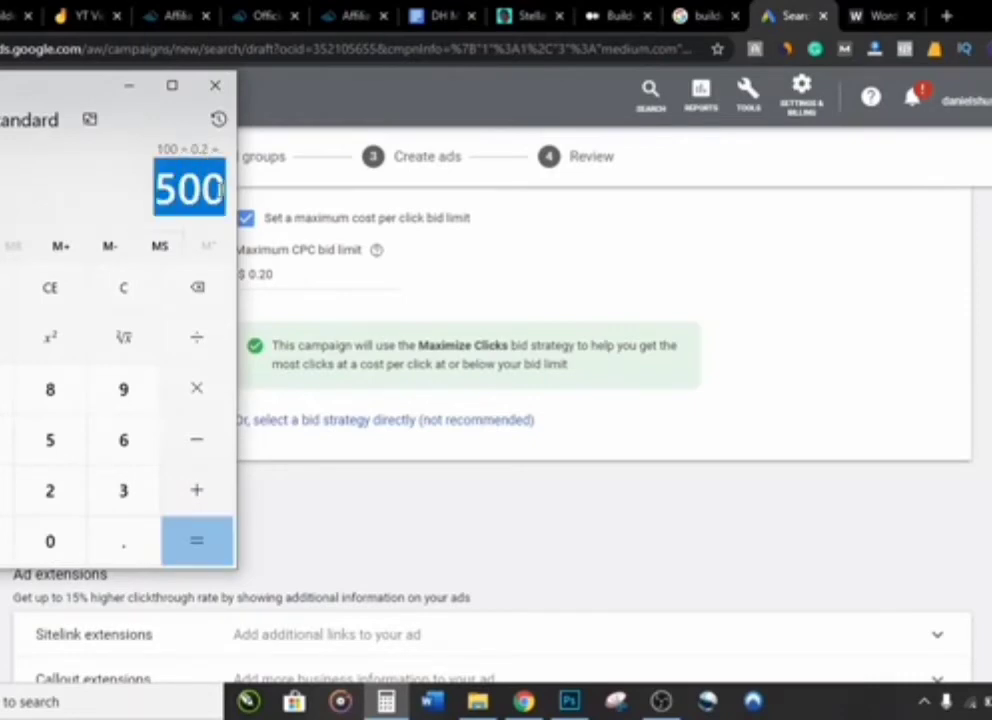
Glance at the Medium review article again, save the Google Ads campaign settings and continue to the ad group setup.
left_click(600, 15)
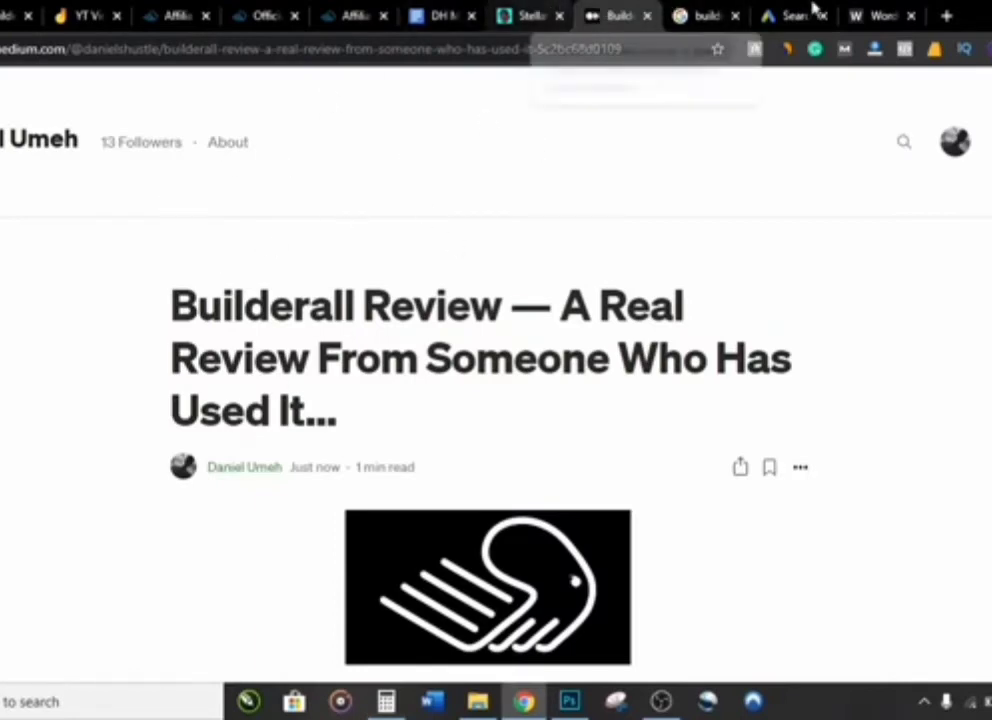
left_click(771, 16)
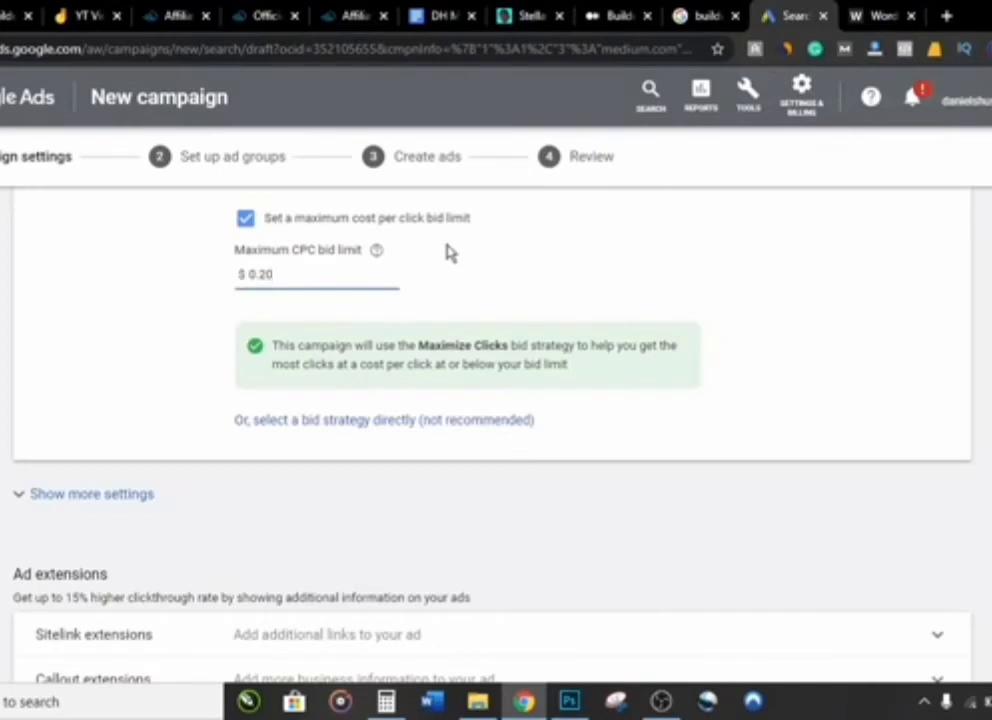
scroll(363, 395, "down", 3)
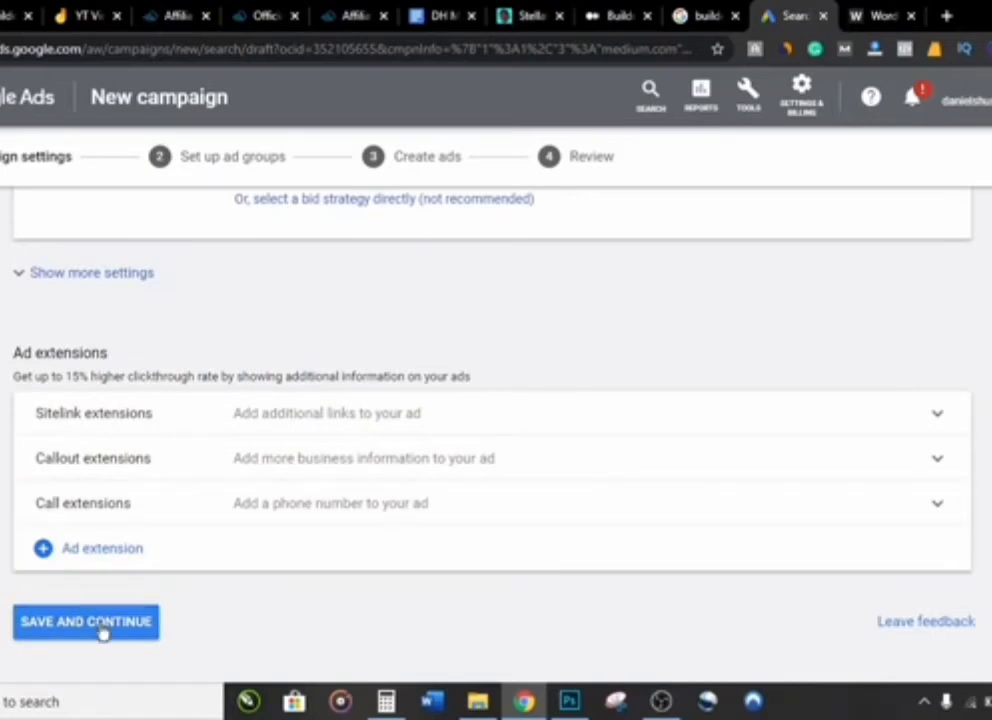
left_click(103, 624)
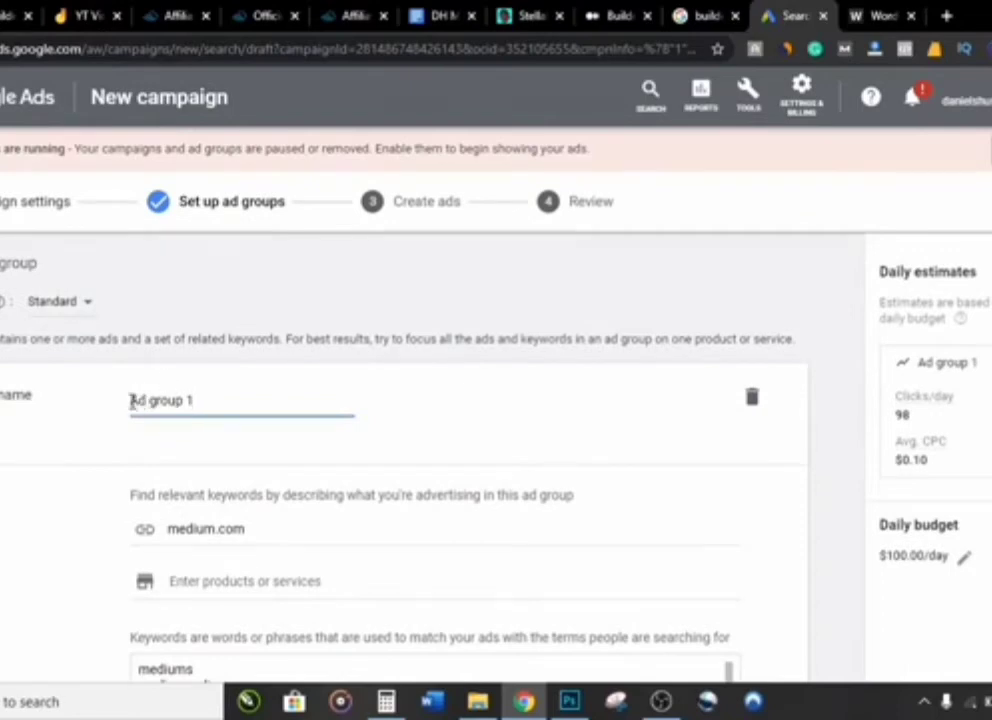
Rename the ad group "builderall review keyword", cutting "builderall review" from the keyword list on wordcounter.net for the name.
left_click_drag(133, 401, 228, 399)
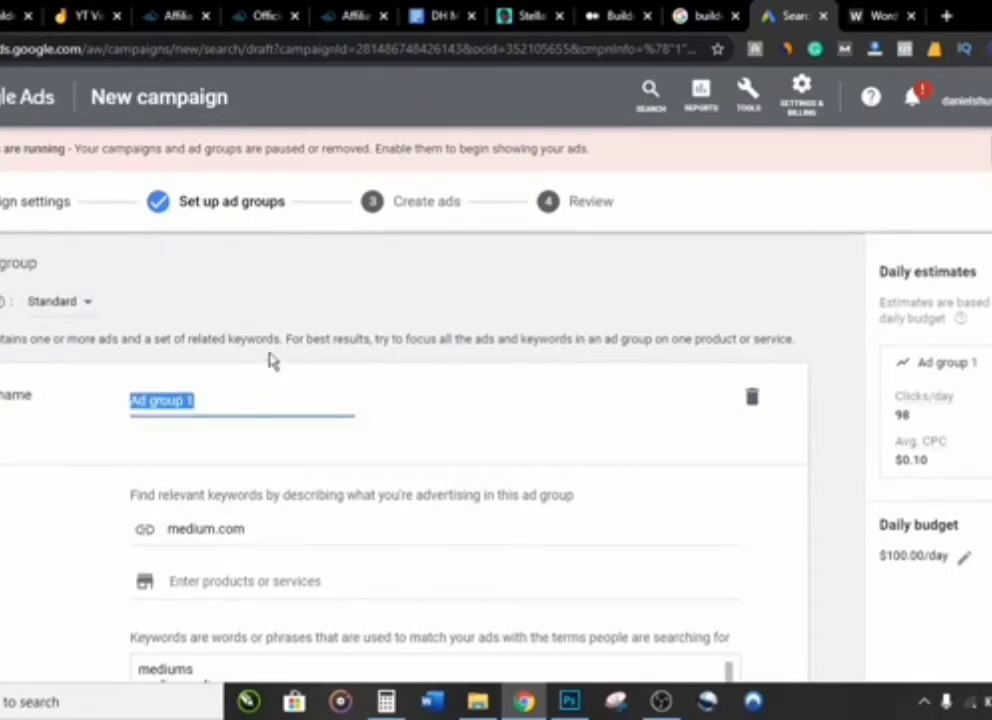
left_click(875, 16)
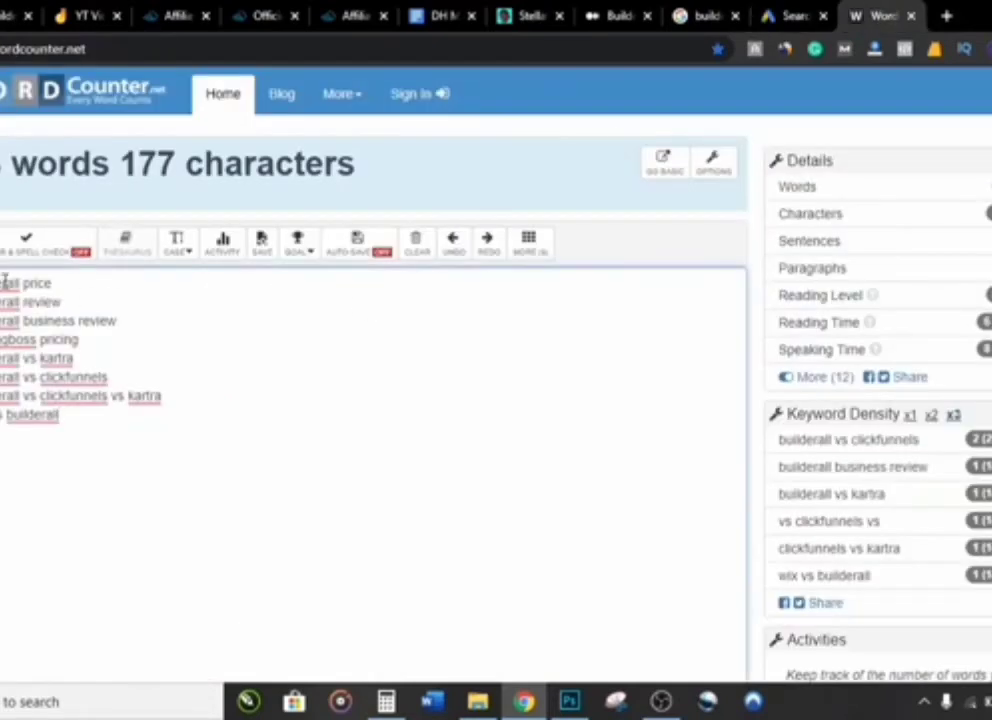
left_click_drag(4, 285, 55, 285)
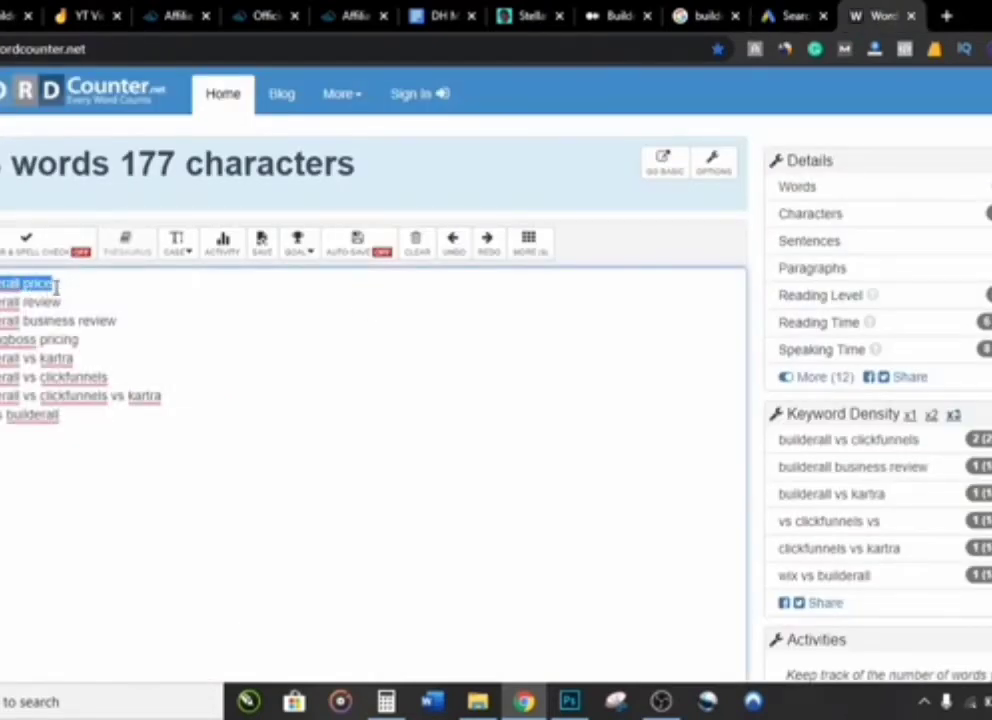
left_click(57, 286)
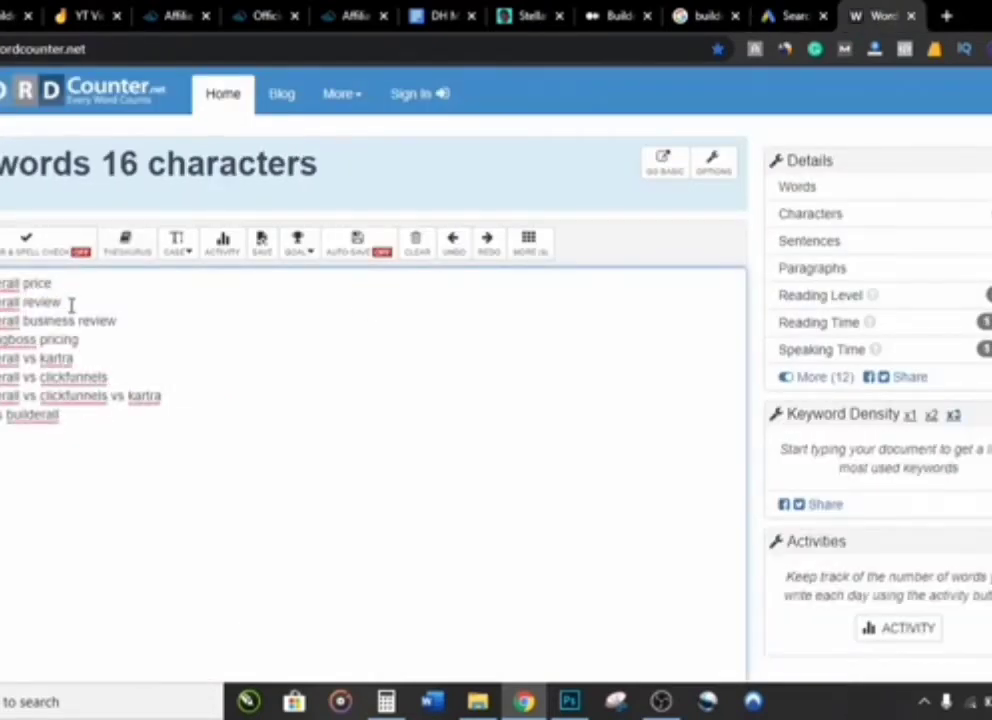
left_click_drag(62, 302, 1, 302)
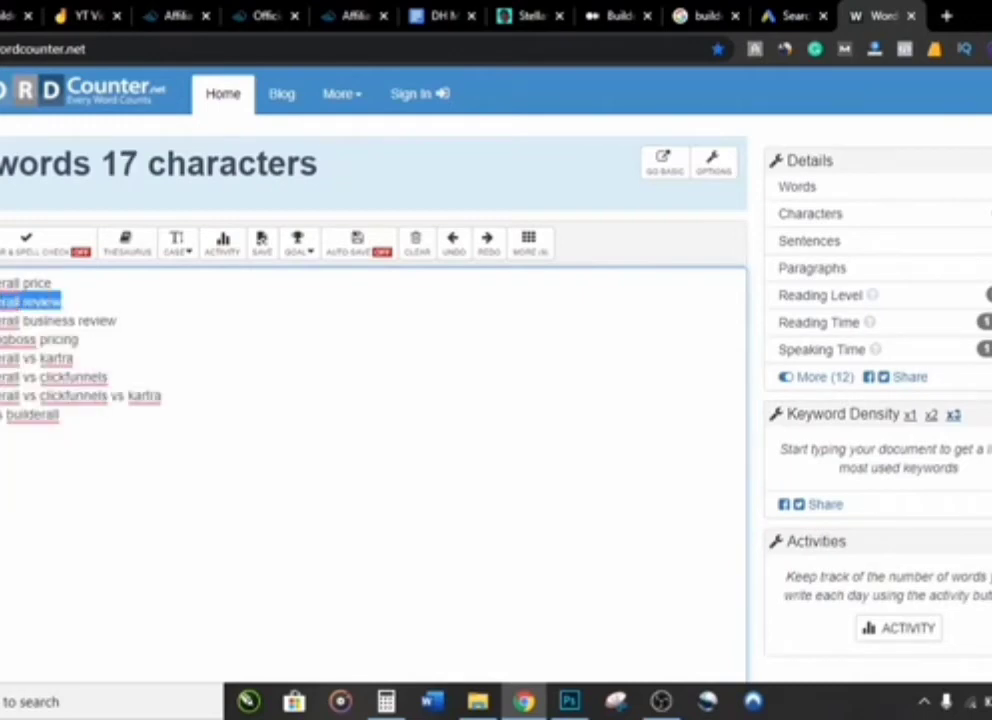
key("ctrl+x")
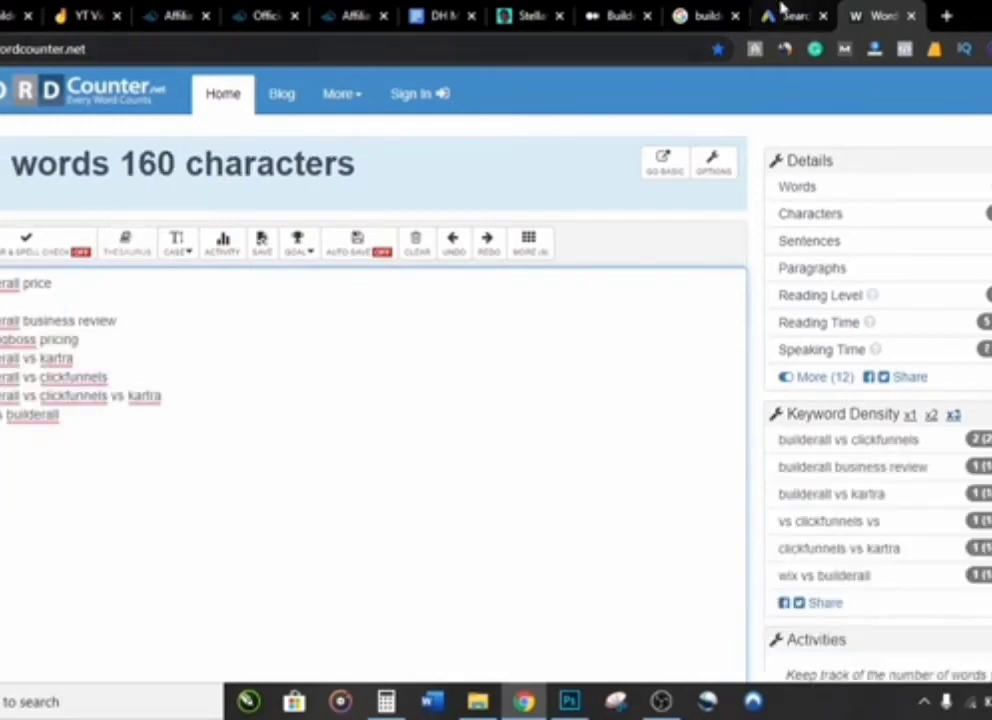
left_click(790, 15)
key("ctrl+v")
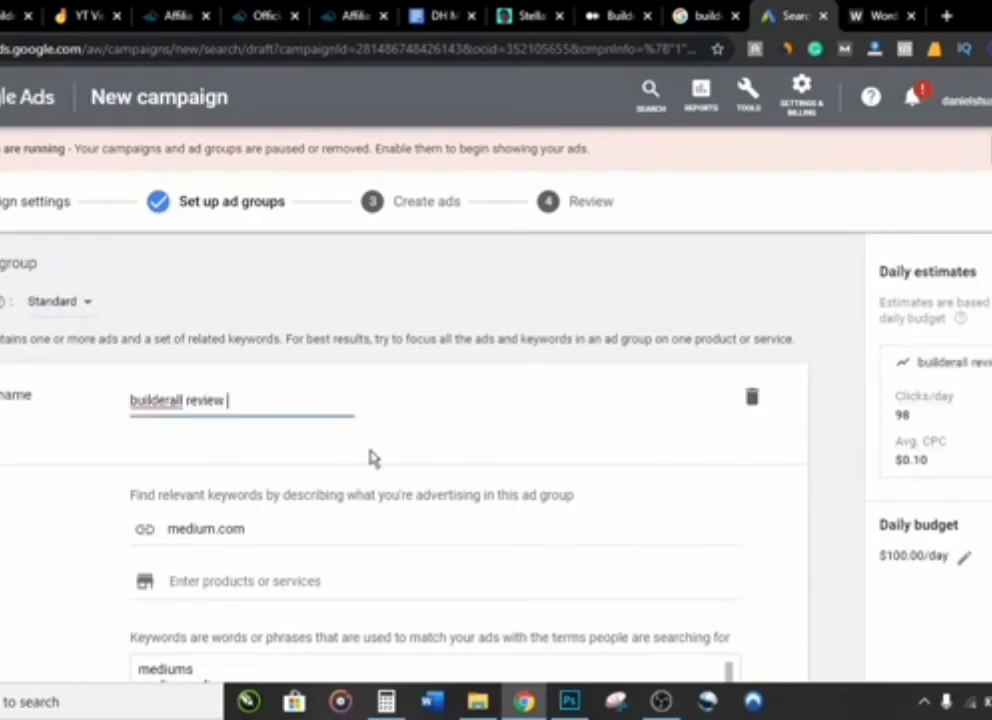
type("keyword")
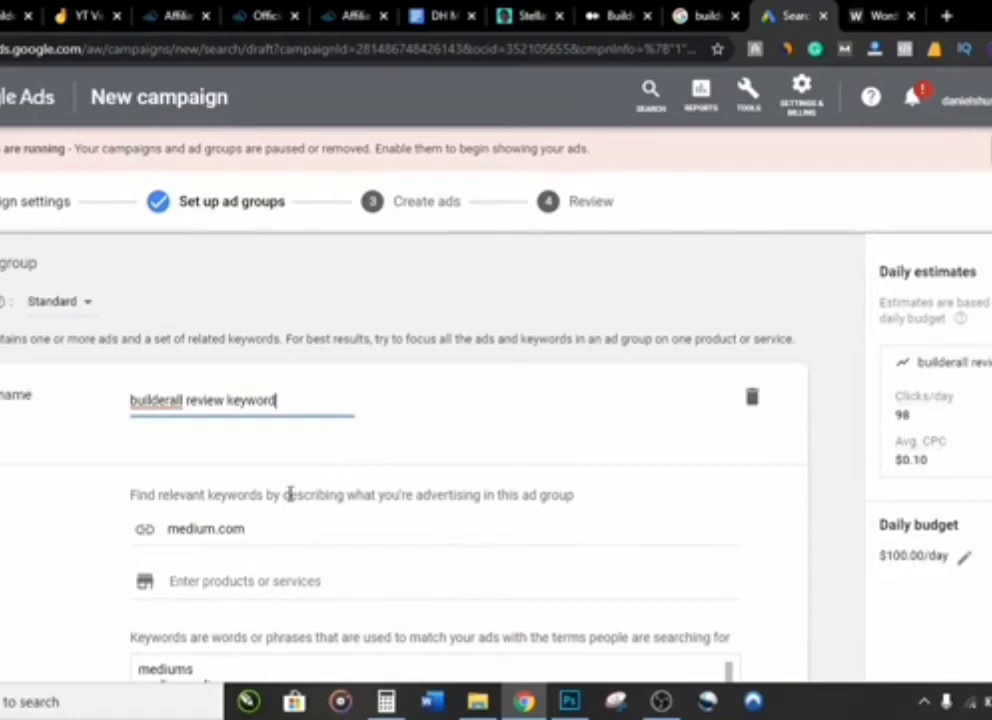
Examine the ad group's product fields and the keyword suggestions generated from medium.com.
scroll(289, 490, "down", 2)
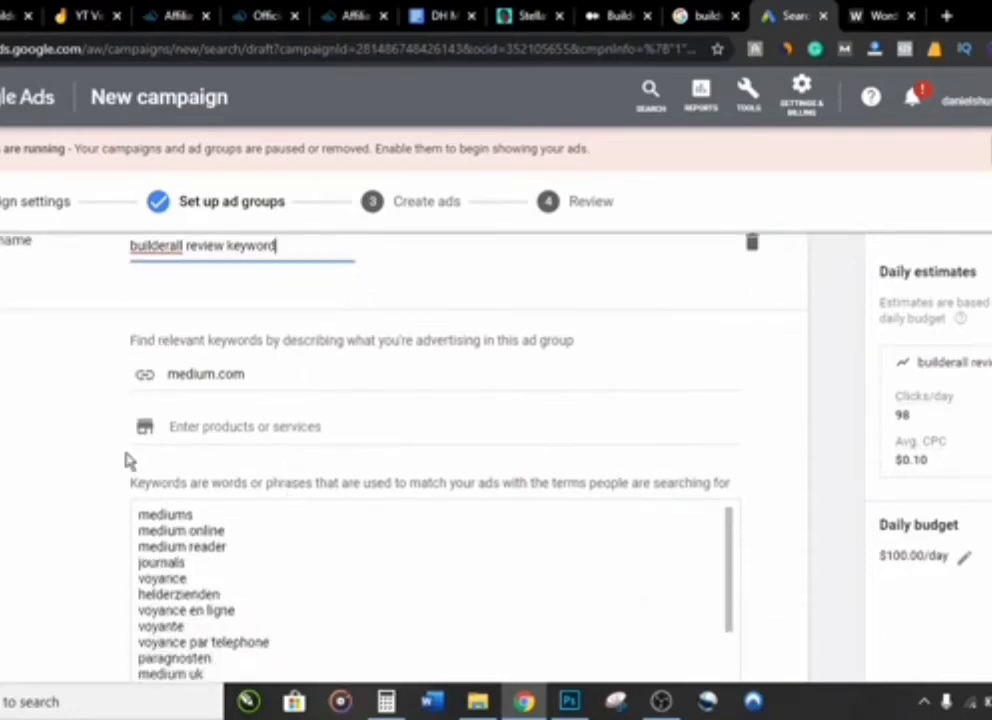
scroll(127, 460, "down", 1)
scroll(127, 460, "down", 2)
scroll(126, 458, "up", 1)
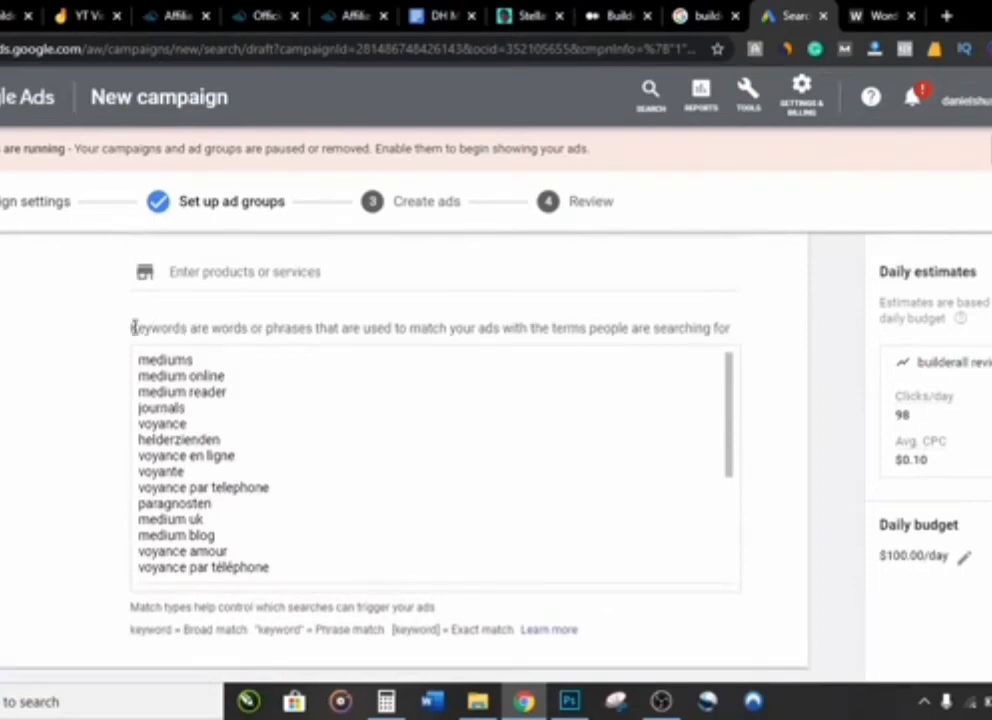
left_click_drag(133, 327, 740, 335)
left_click(740, 335)
scroll(243, 428, "up", 1)
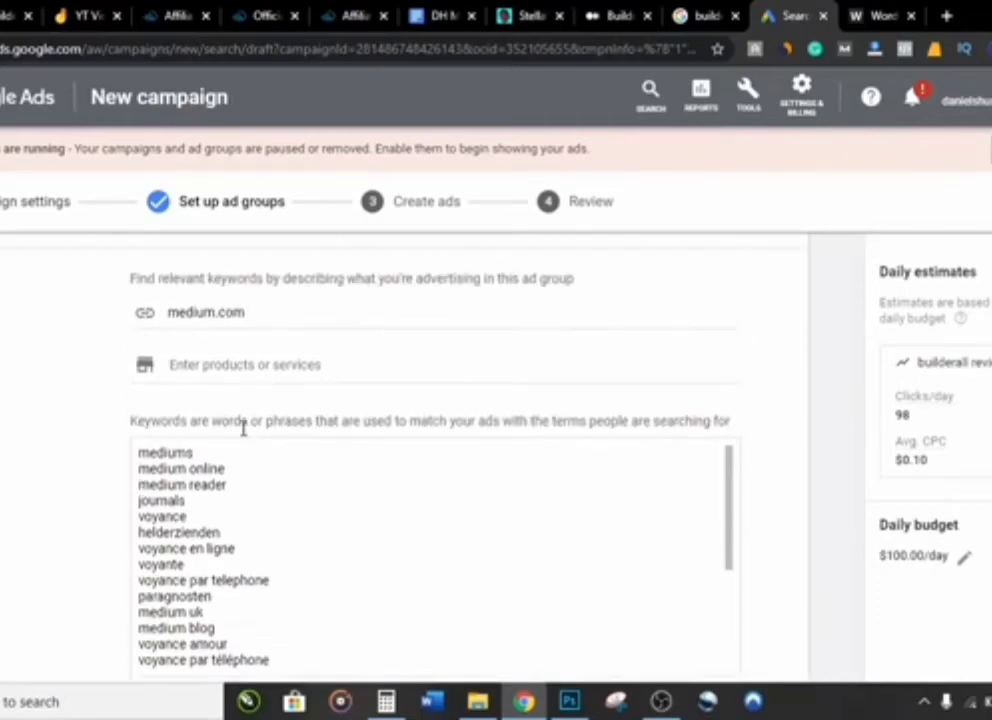
left_click_drag(171, 310, 269, 312)
left_click(88, 414)
scroll(86, 413, "down", 1)
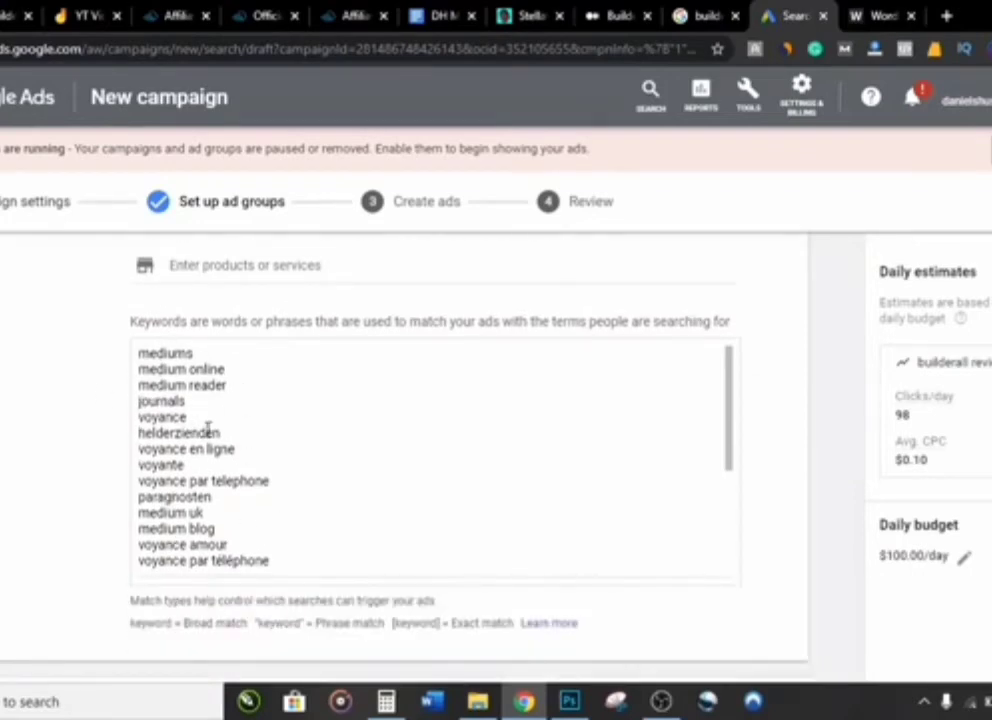
scroll(208, 430, "up", 1)
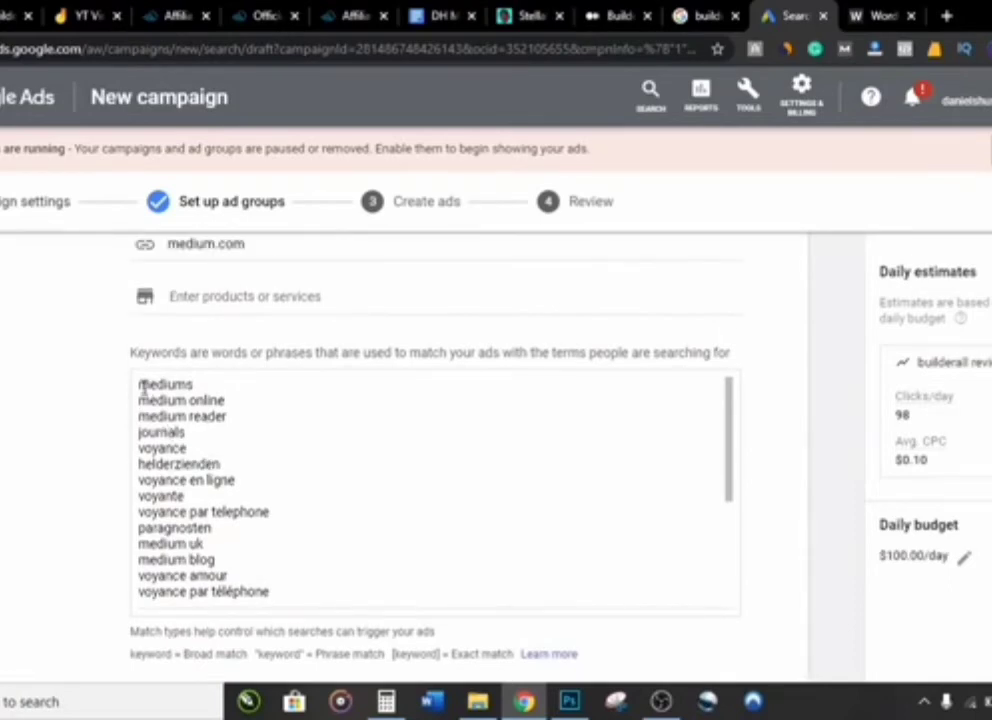
Replace all suggested keywords in the ad group with the single keyword "builderall review".
left_click_drag(142, 385, 273, 511)
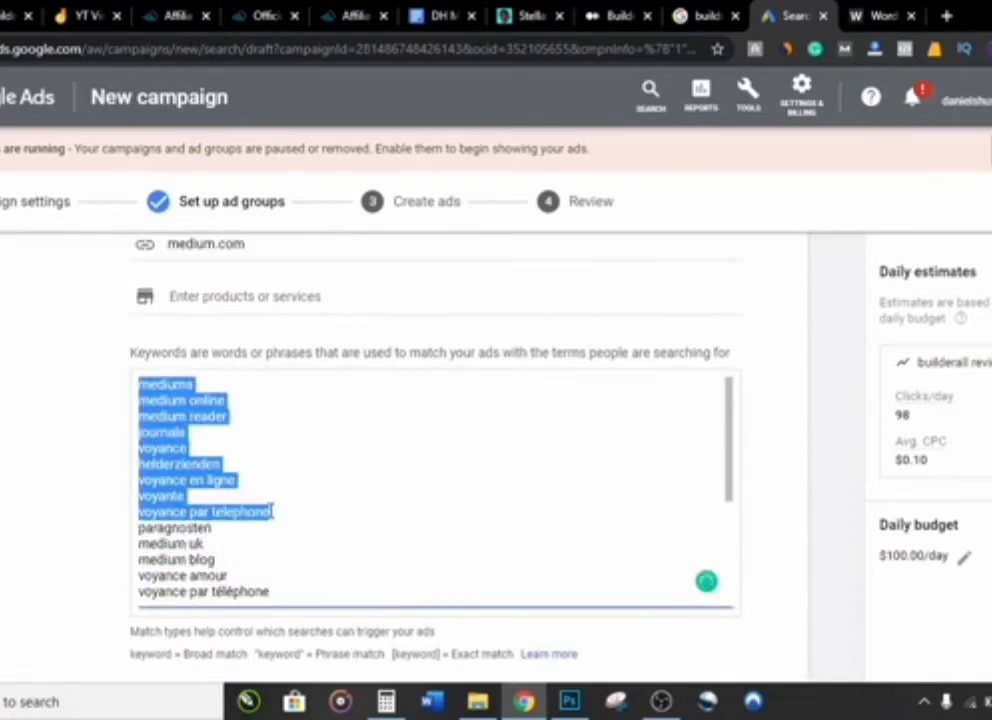
key("ctrl+a")
key("ctrl+v")
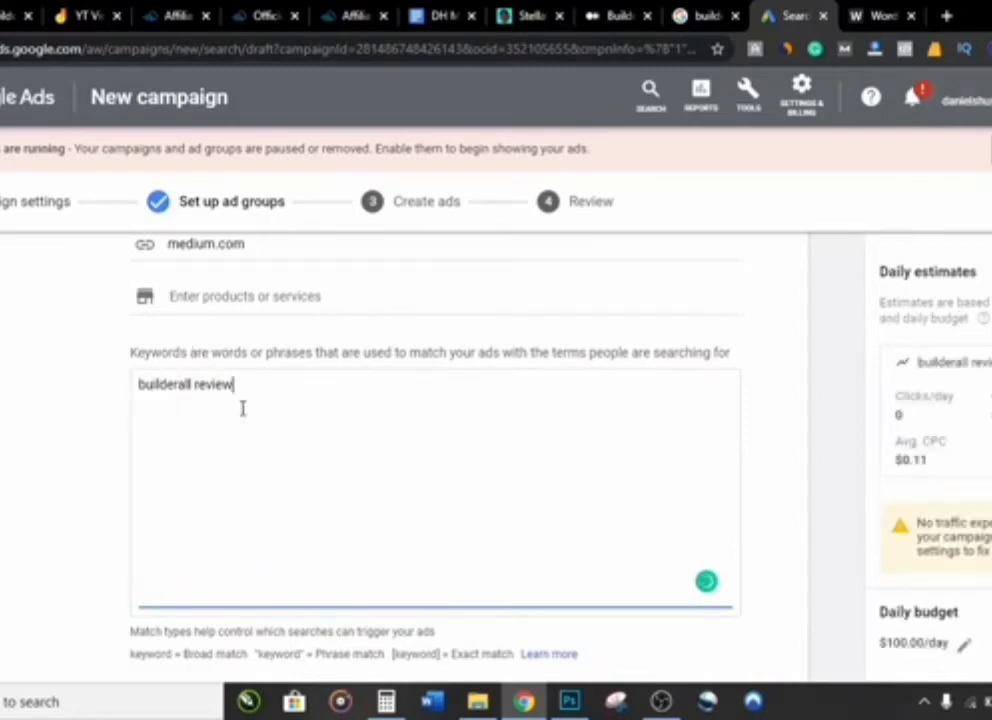
left_click(165, 384)
left_click(410, 381)
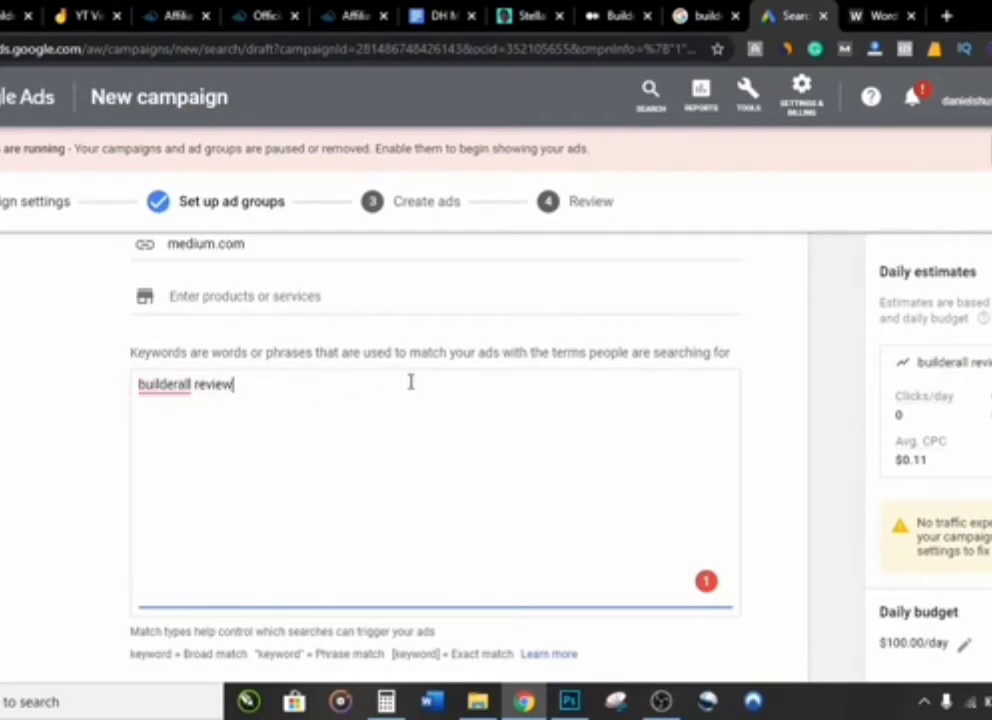
Glance at the Medium review article and enclose the ad group's keyword in square brackets as [builderall review] for exact match.
left_click(622, 14)
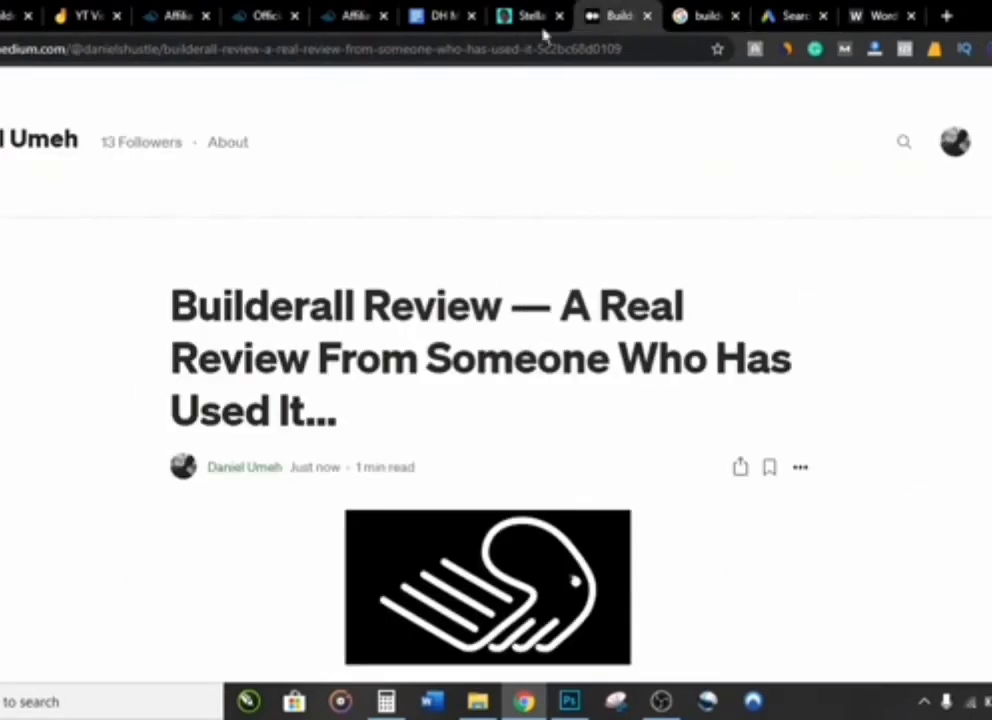
left_click(786, 12)
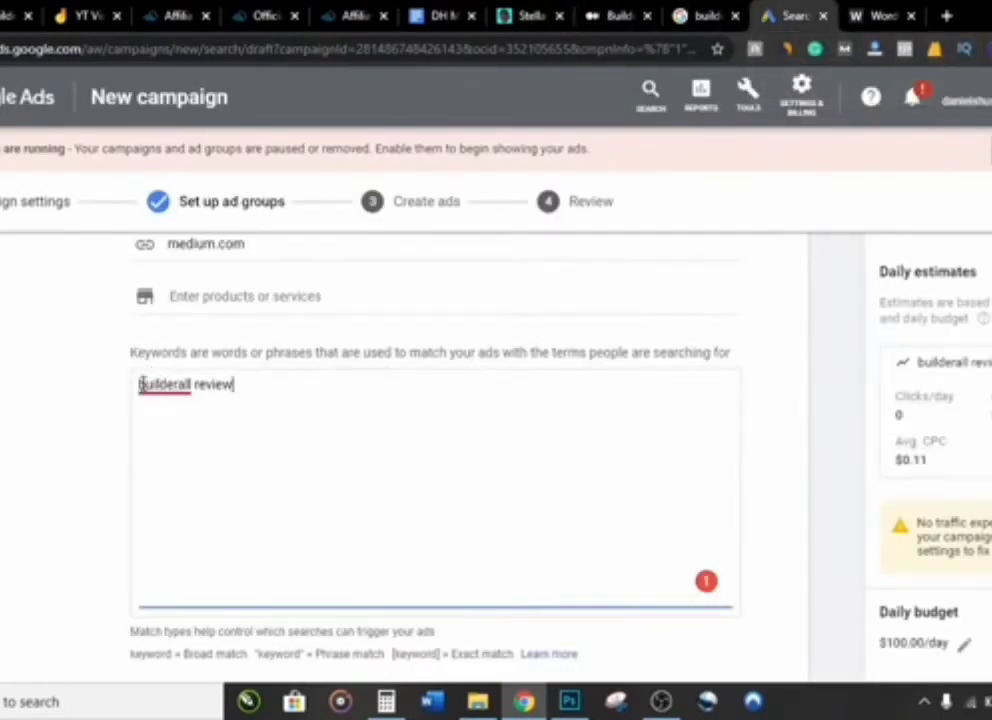
left_click(178, 383)
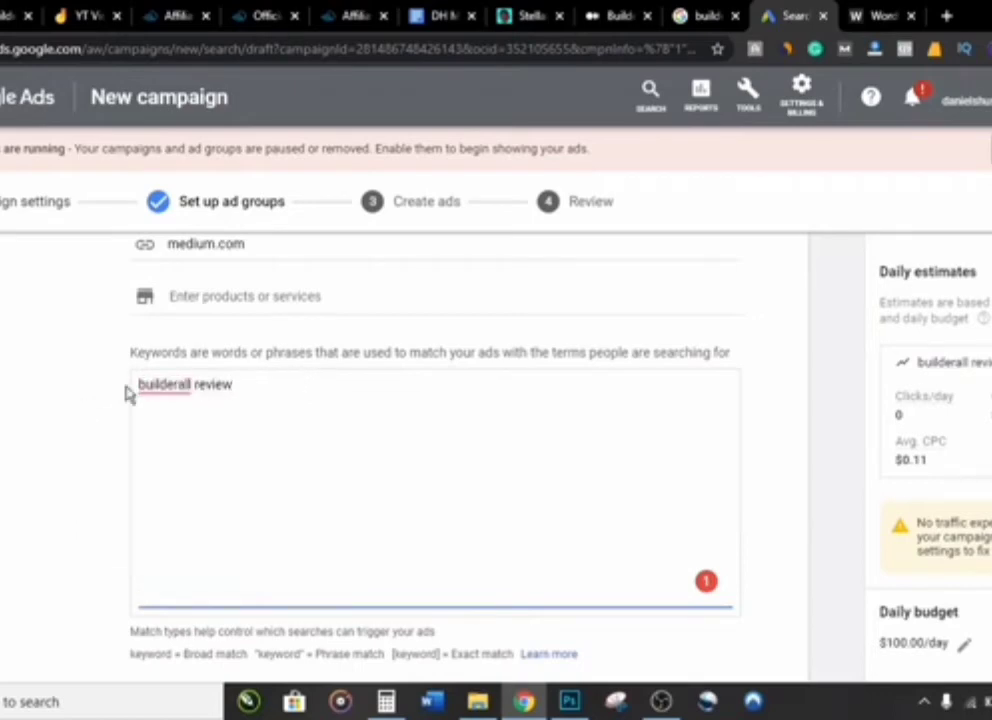
mouse_move(137, 389)
left_click_drag(238, 384, 140, 384)
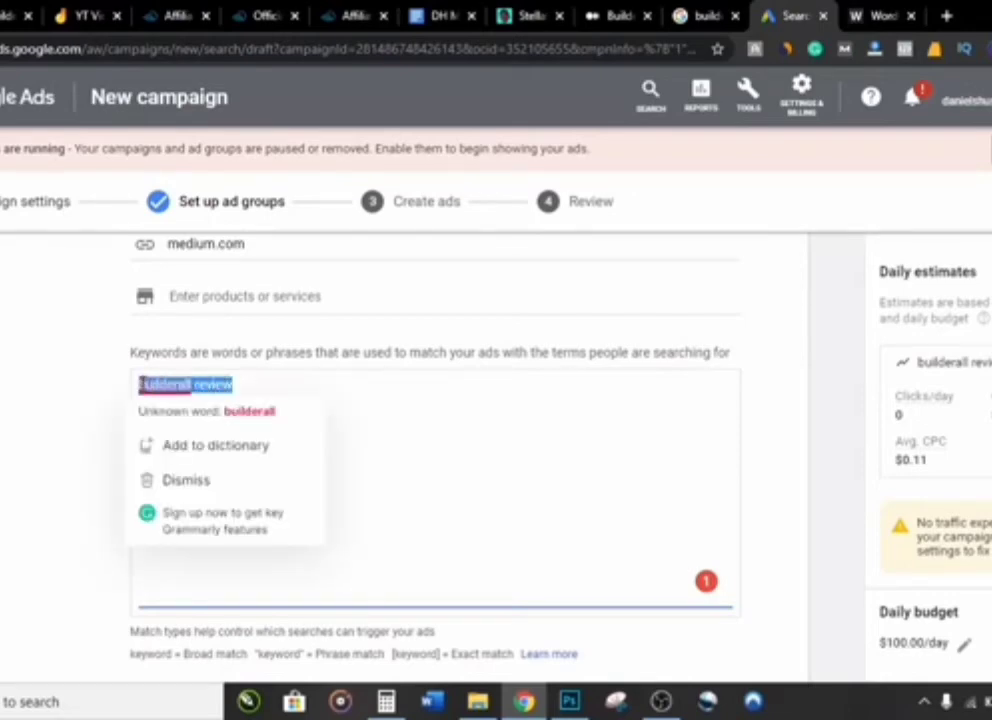
left_click(140, 384)
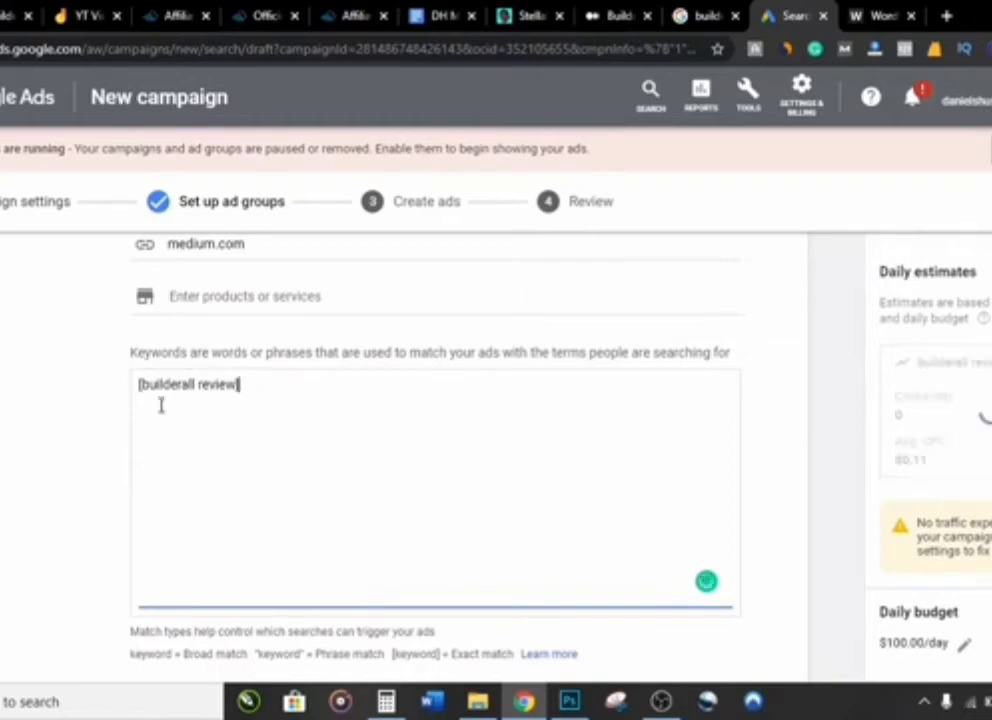
left_click_drag(143, 384, 275, 379)
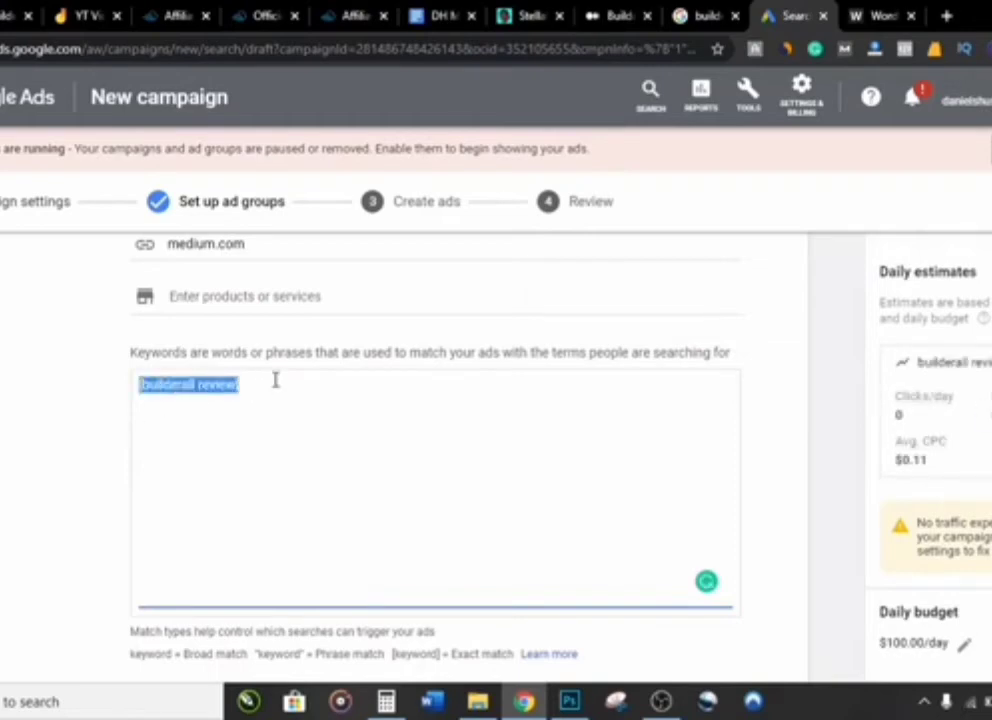
left_click(275, 379)
Check the exact match notation and the Medium review article, removing and retyping the closing bracket of [builderall review].
scroll(316, 476, "down", 2)
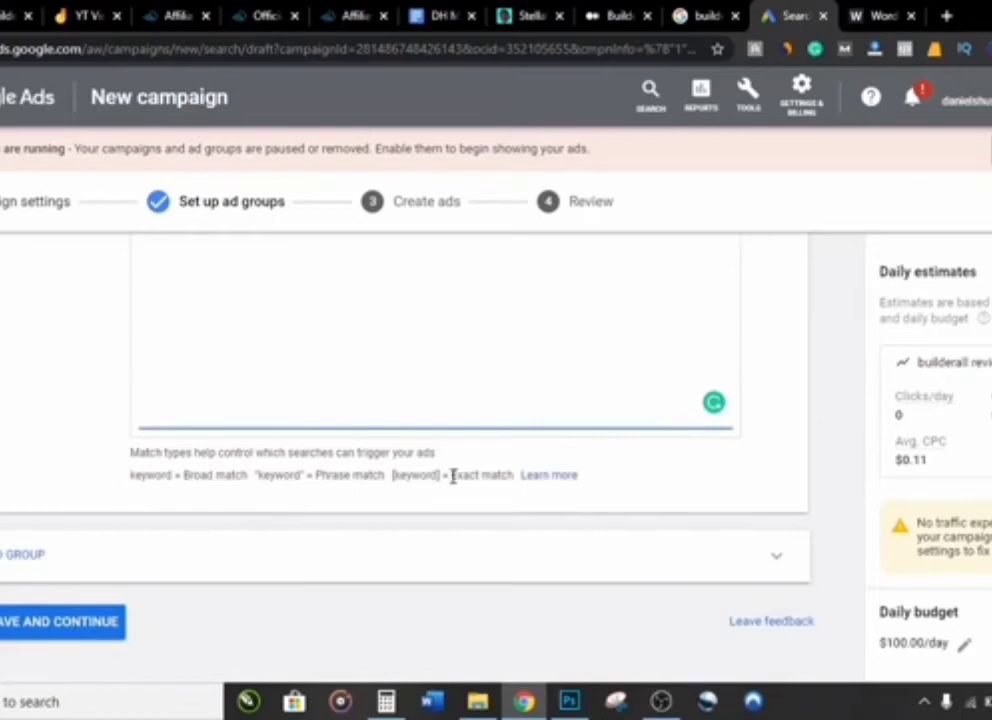
left_click_drag(452, 477, 516, 475)
left_click(516, 474)
scroll(363, 444, "up", 1)
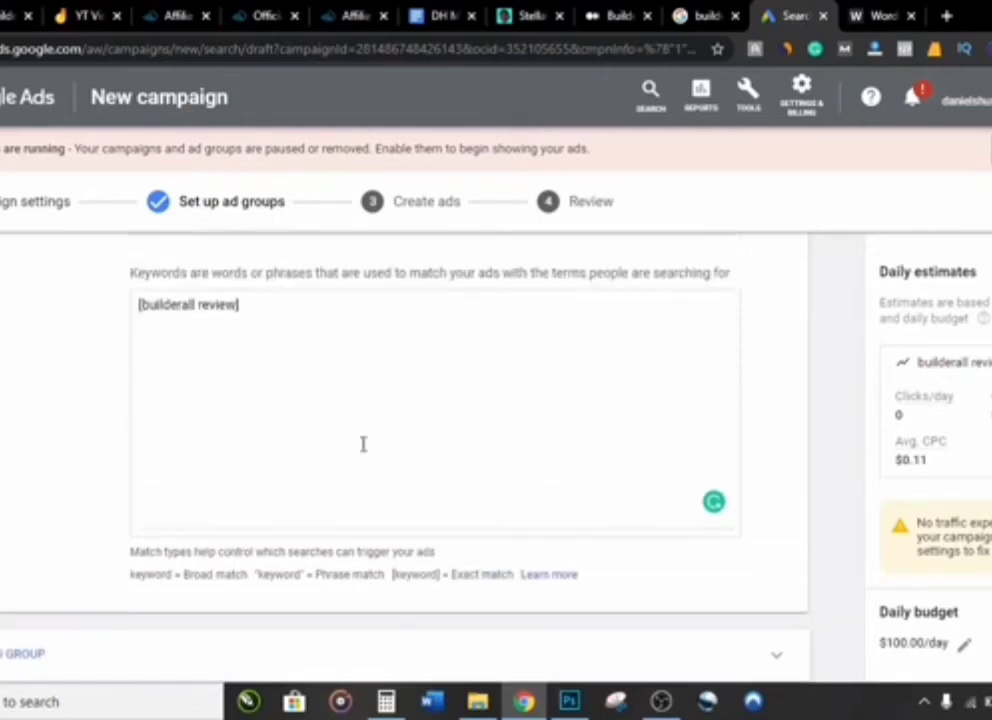
left_click_drag(141, 304, 237, 305)
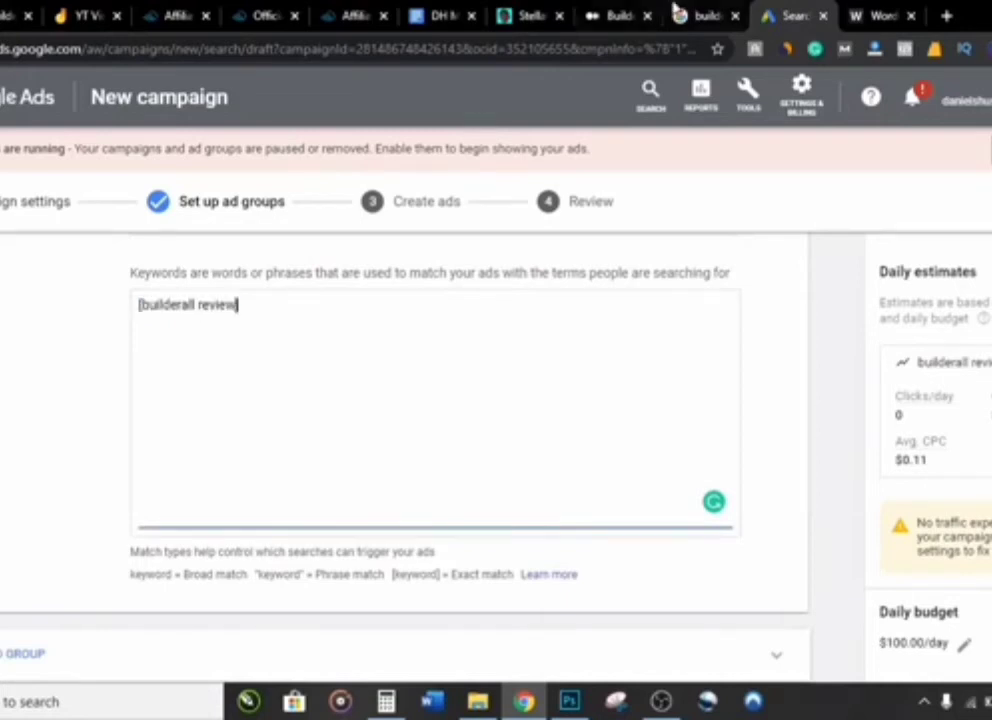
left_click(628, 12)
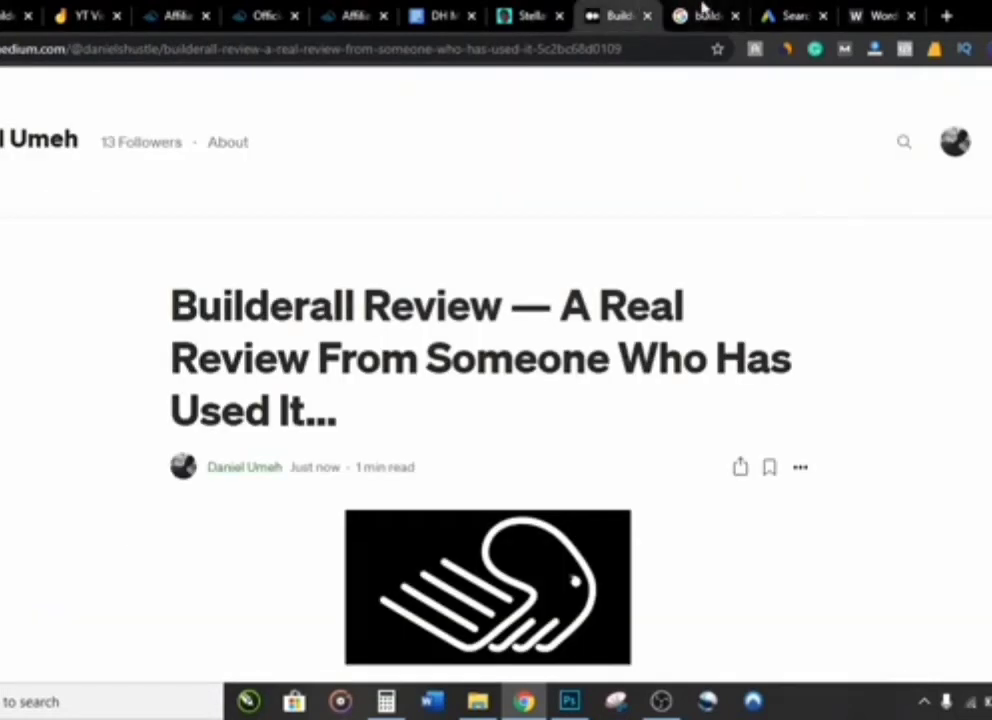
left_click(772, 12)
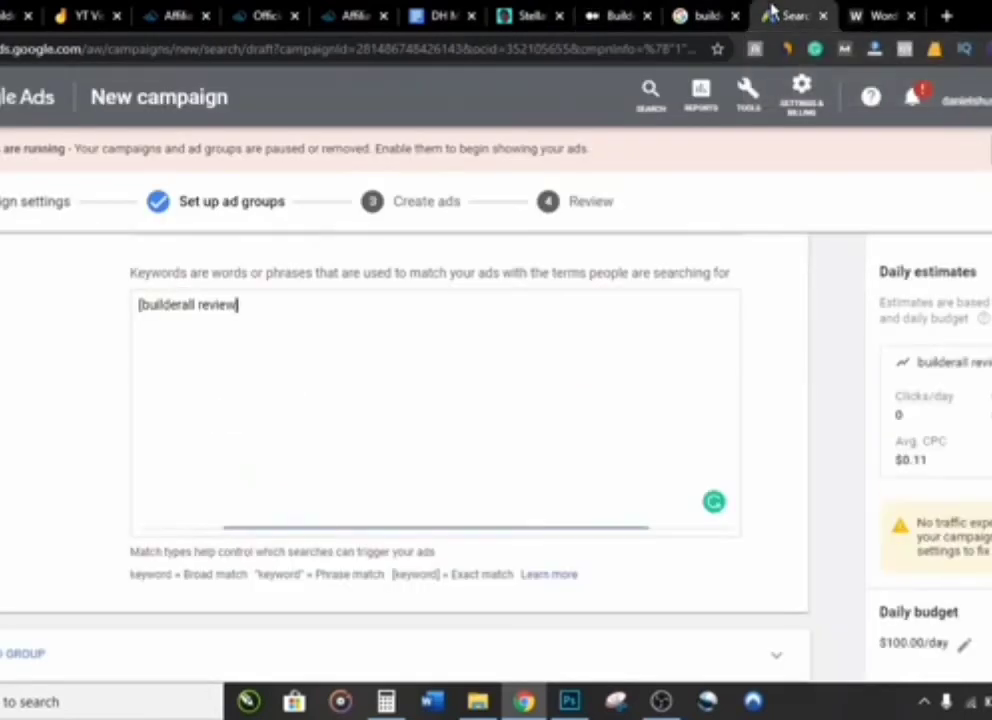
type("]")
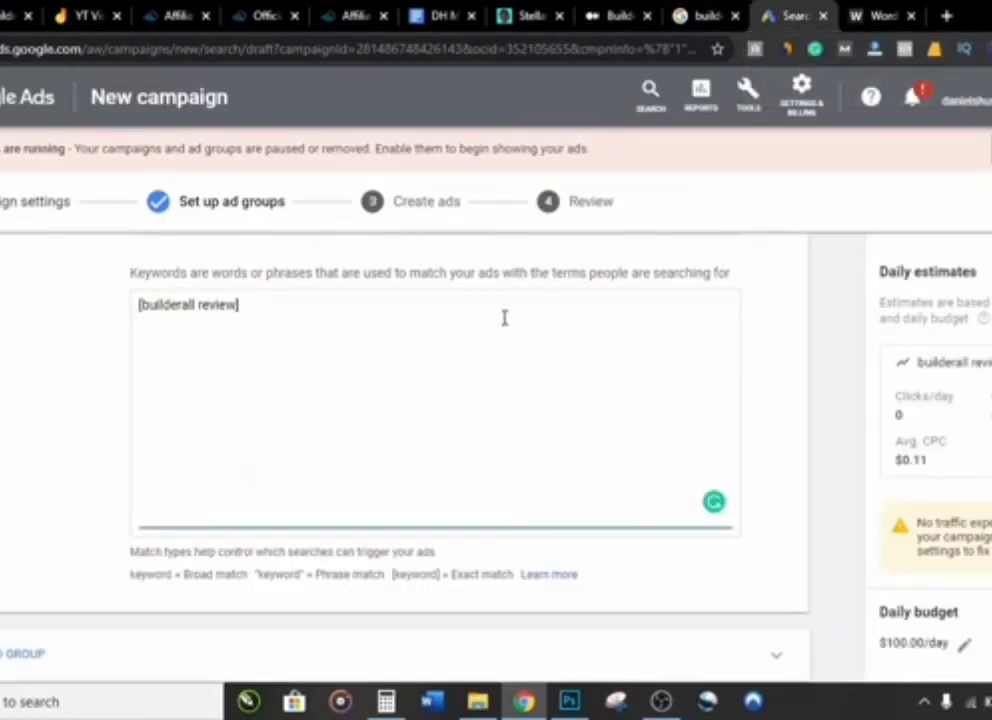
Check the average CPC estimate for the [builderall review] keyword, save the ad group and continue to ad creation.
key("BackSpace")
left_click_drag(895, 458, 930, 460)
left_click(928, 458)
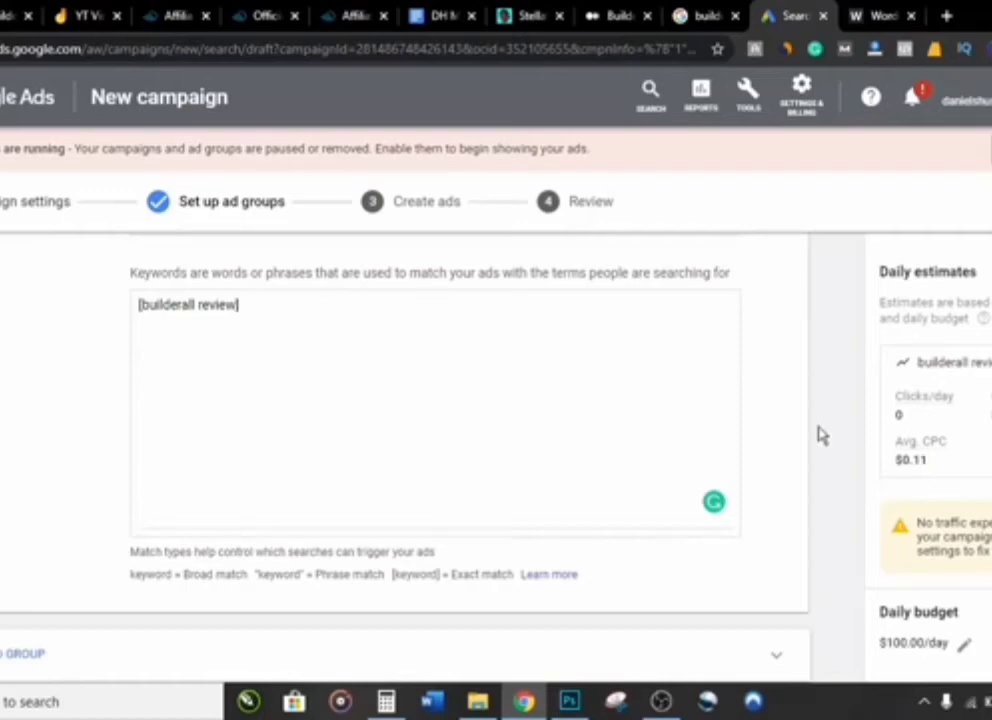
scroll(818, 435, "down", 1)
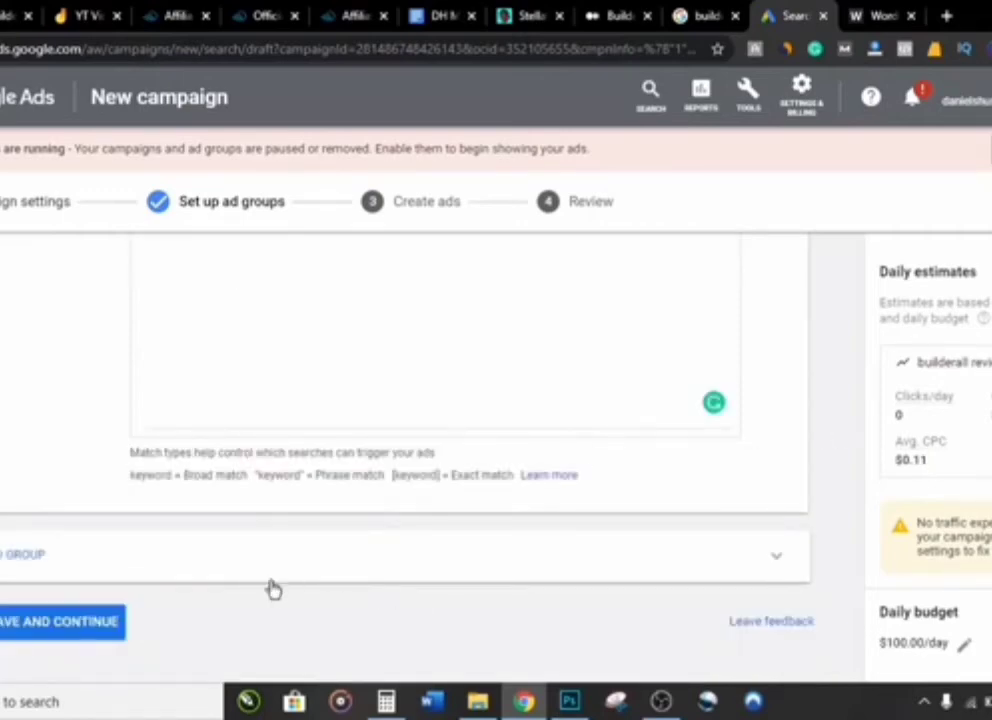
left_click(66, 627)
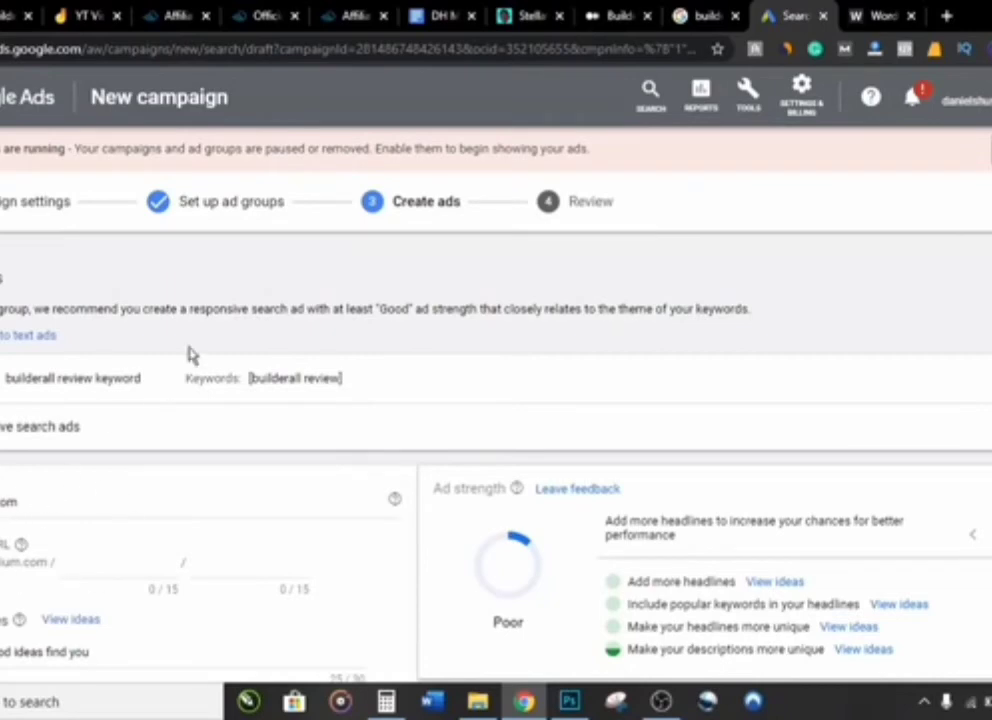
Copy the Medium review article's address and set it as the responsive search ad's final URL in place of medium.com.
left_click(628, 14)
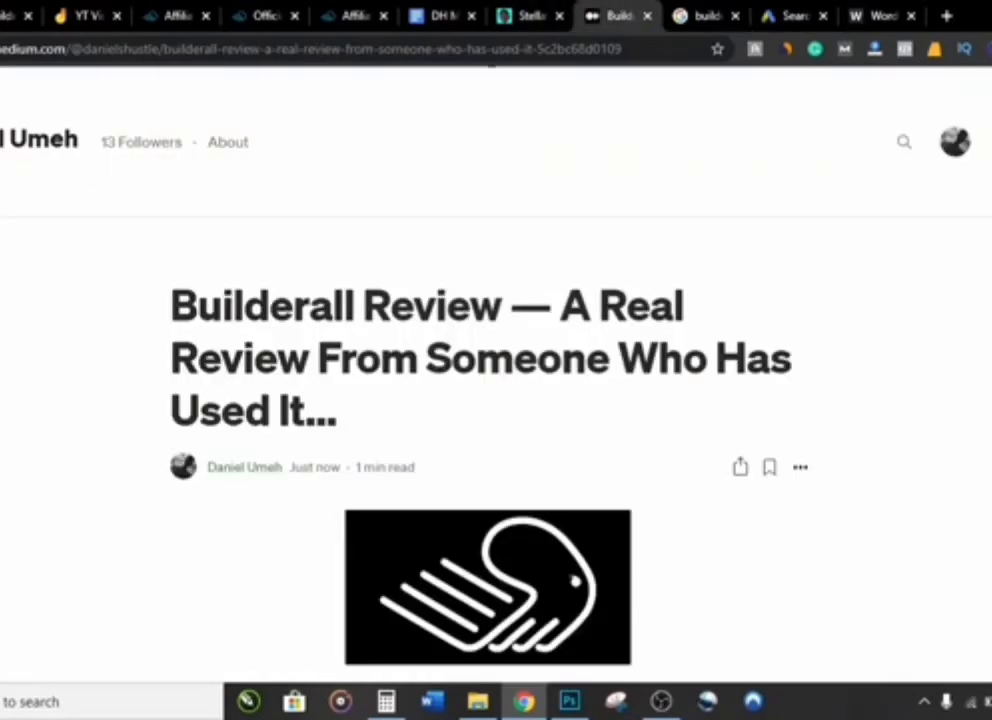
left_click(240, 48)
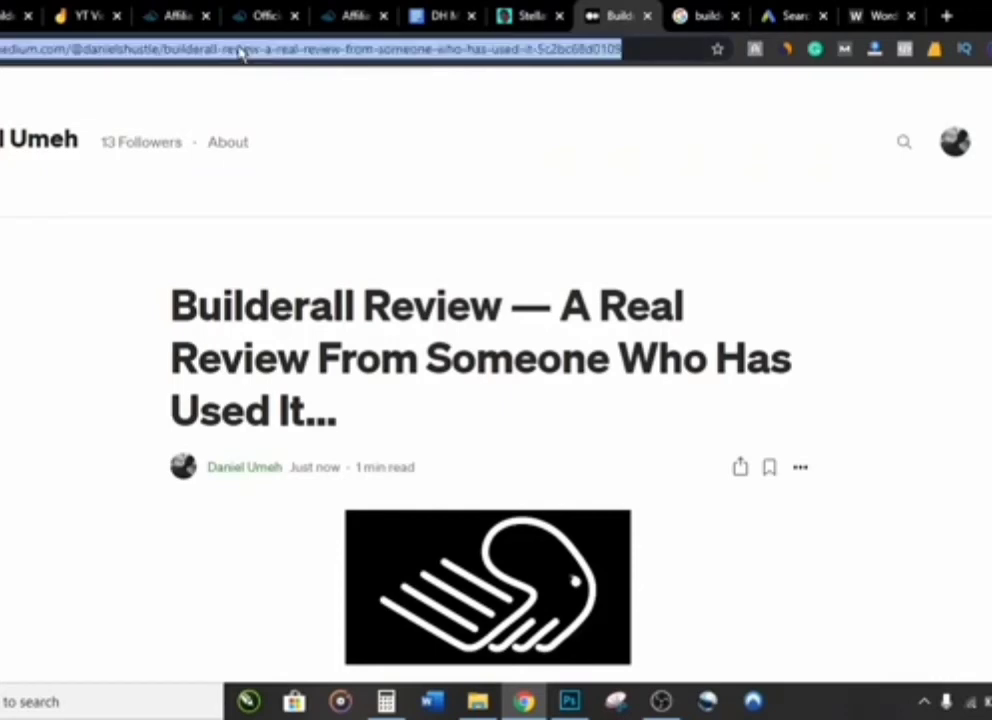
right_click(136, 48)
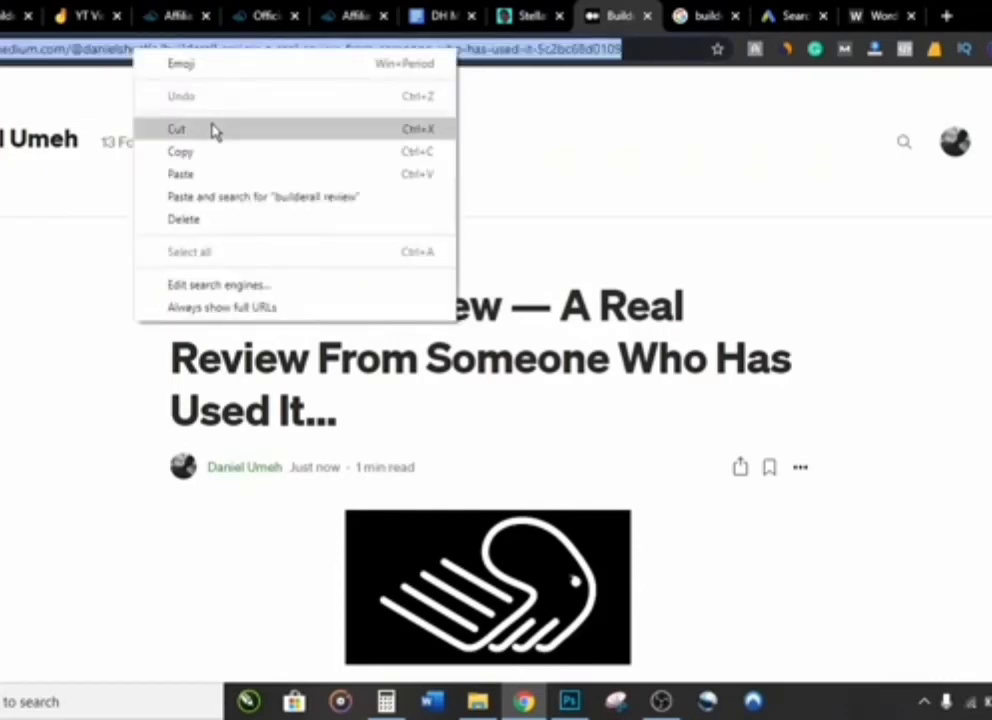
left_click(200, 158)
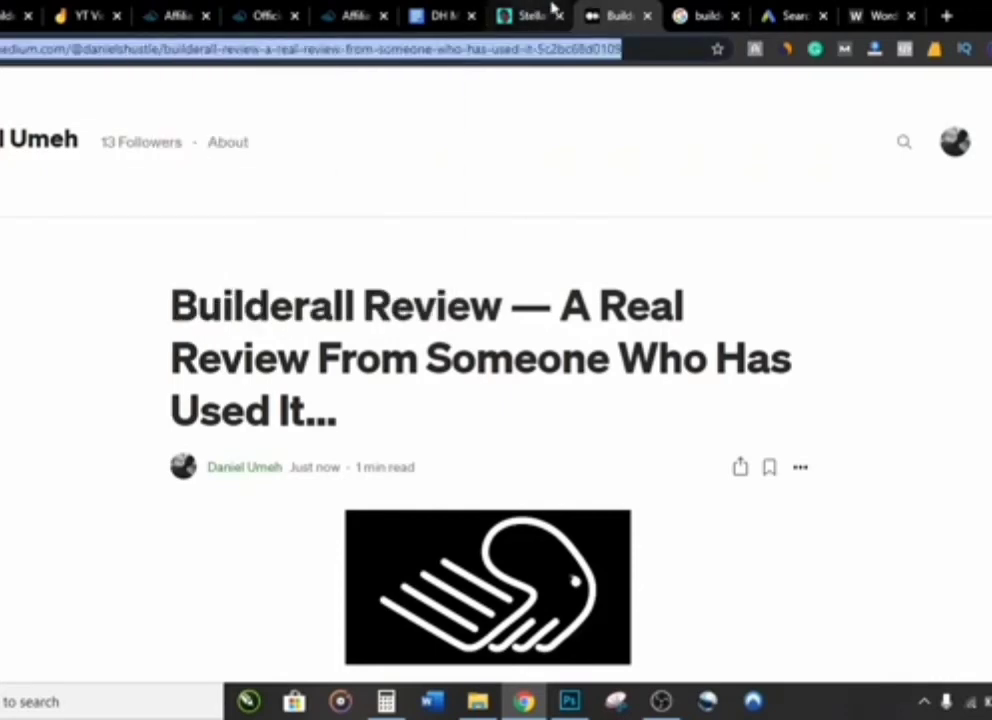
left_click(766, 12)
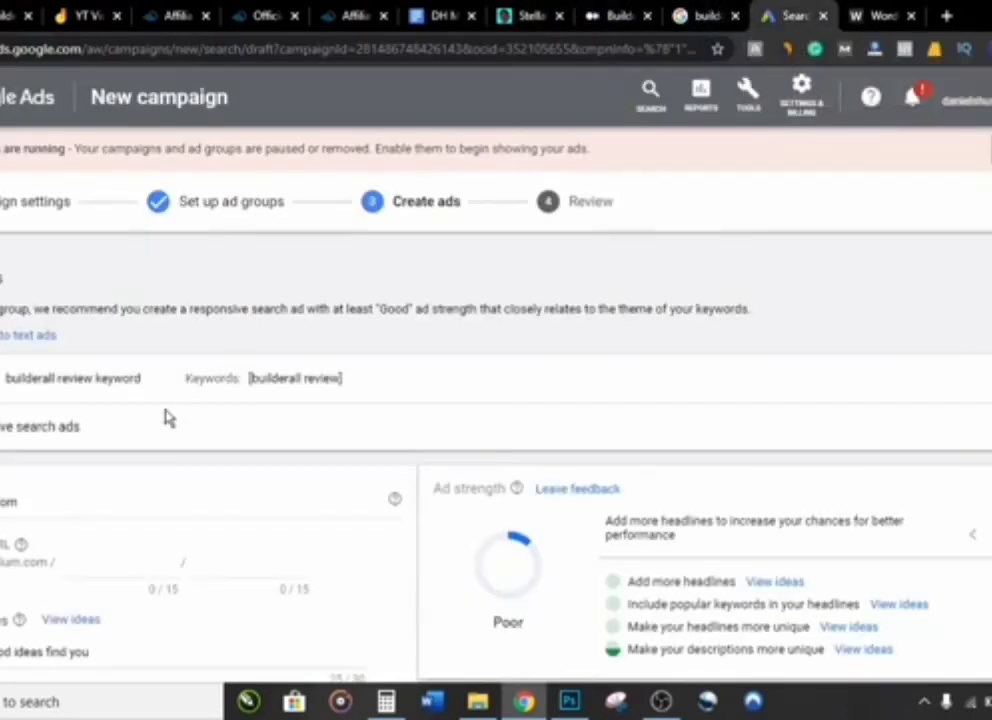
left_click(60, 505)
key("ctrl+a")
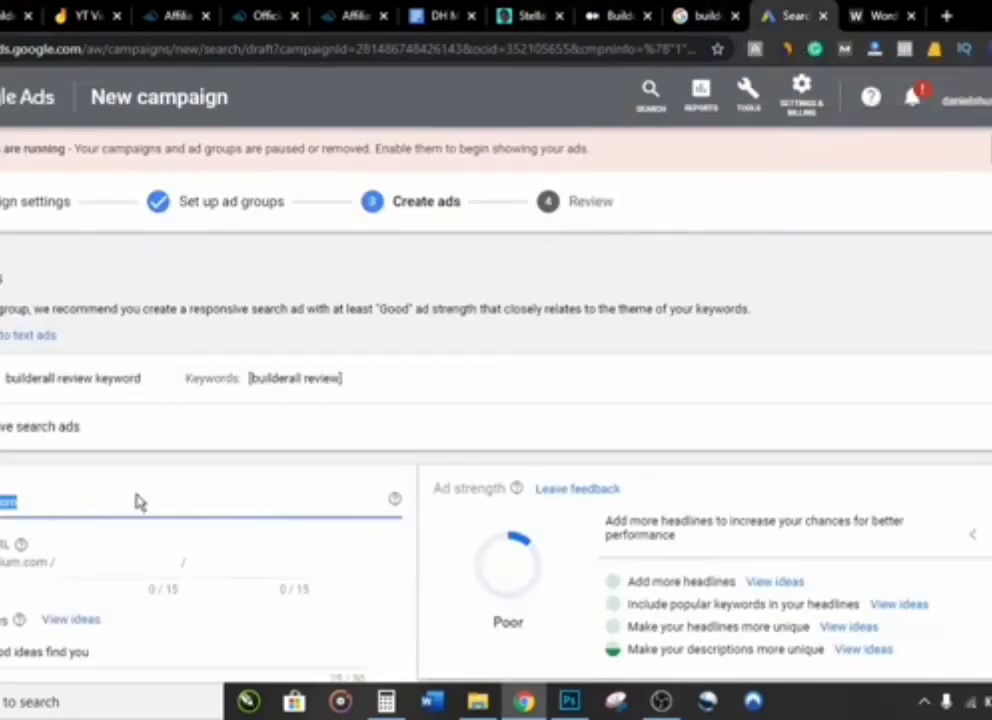
key("ctrl+v")
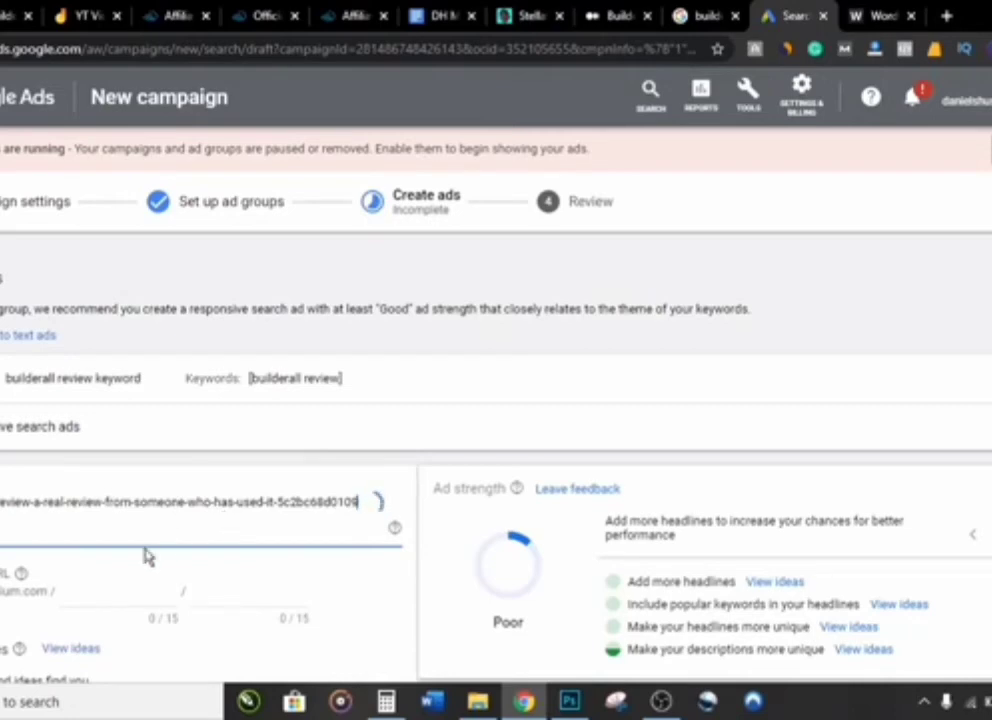
scroll(144, 570, "down", 1)
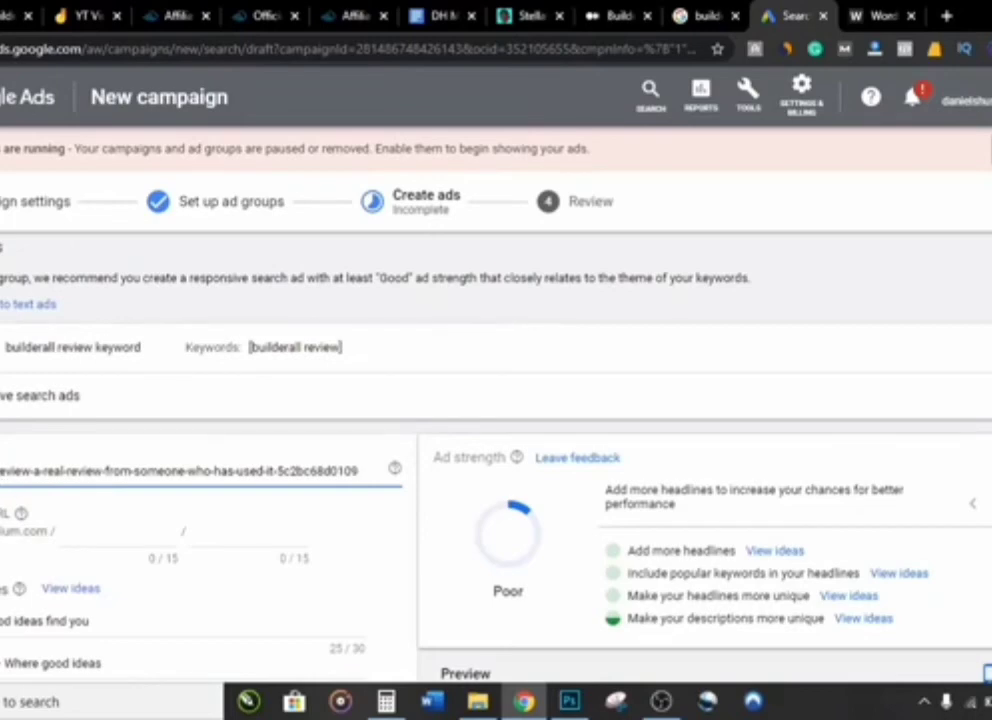
key("Home")
triple_click(318, 478)
left_click(305, 474)
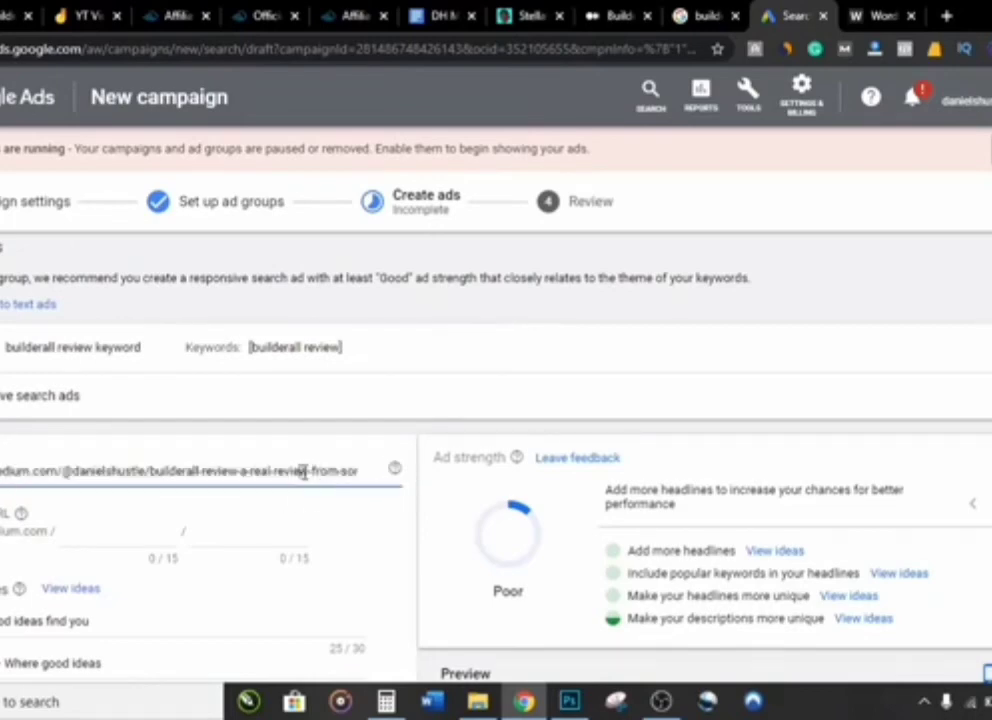
Set the ad's display path to "builderall" in the first part and "review" in the second.
left_click(89, 531)
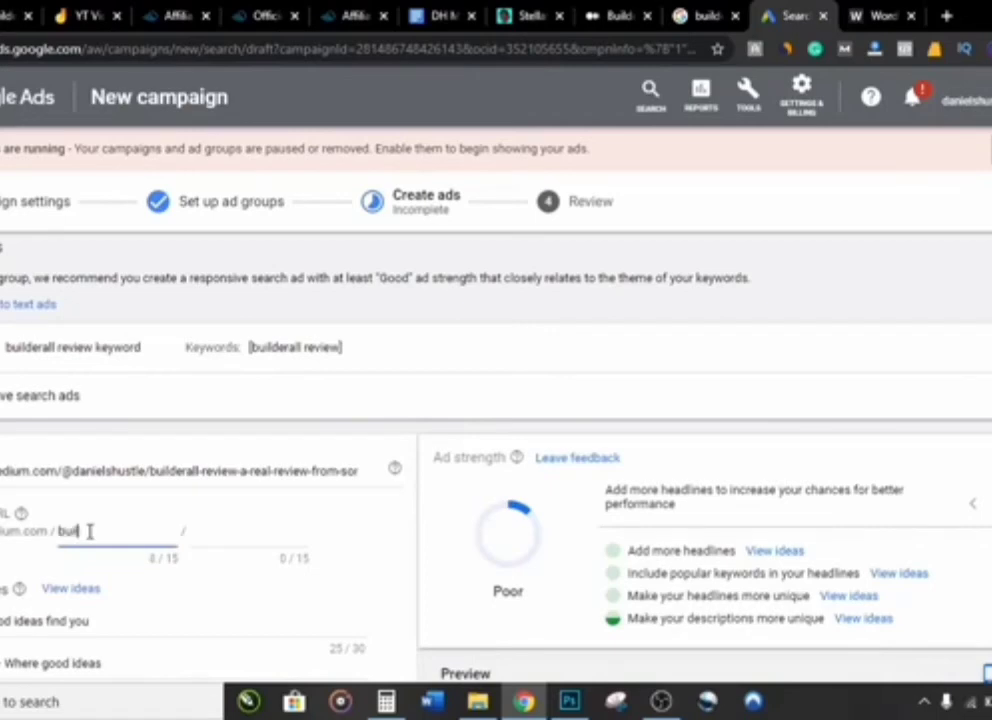
type("builderall")
left_click(211, 530)
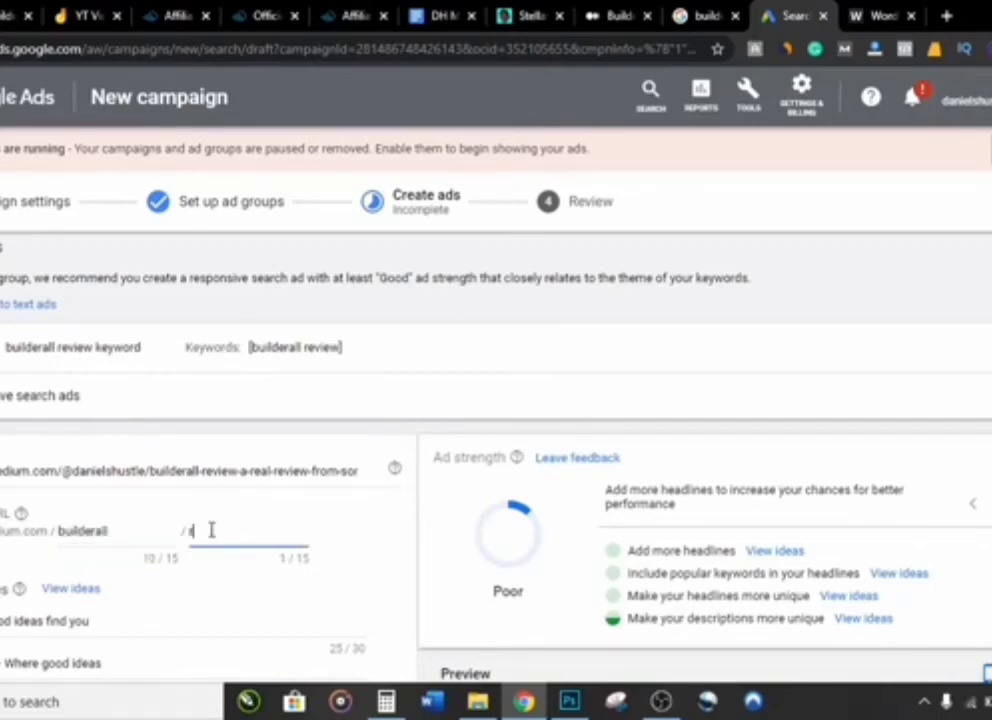
type("review")
scroll(244, 502, "down", 2)
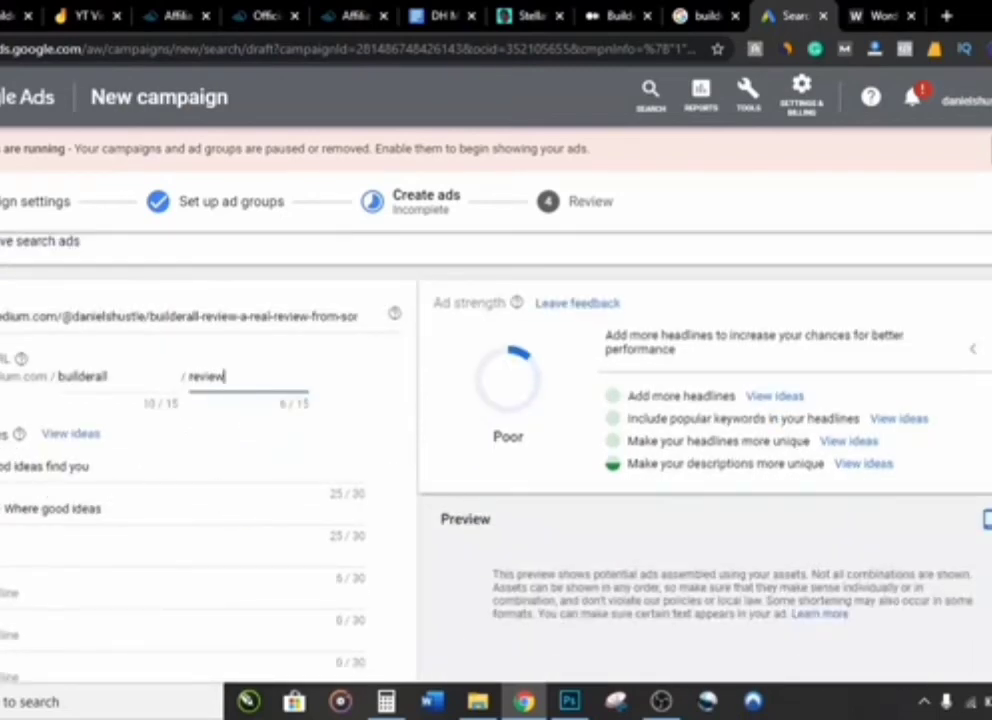
Examine the result titles of the "builderall affiliate program" Google search as examples for the ad's headlines.
left_click_drag(2, 467, 100, 467)
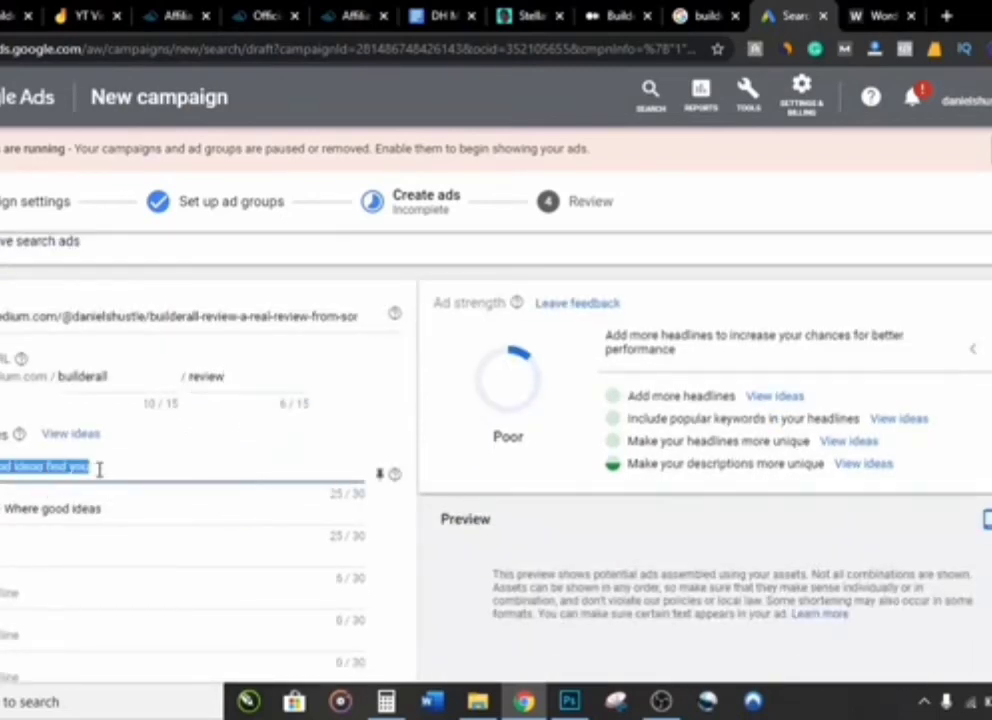
left_click(100, 467)
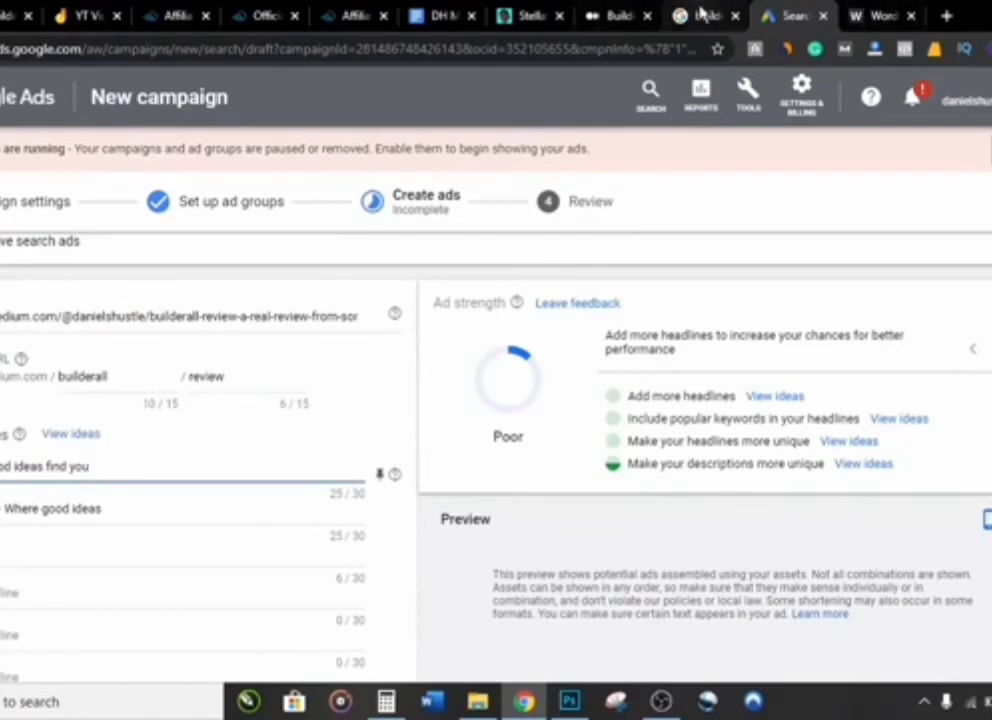
left_click(704, 15)
scroll(283, 430, "down", 2)
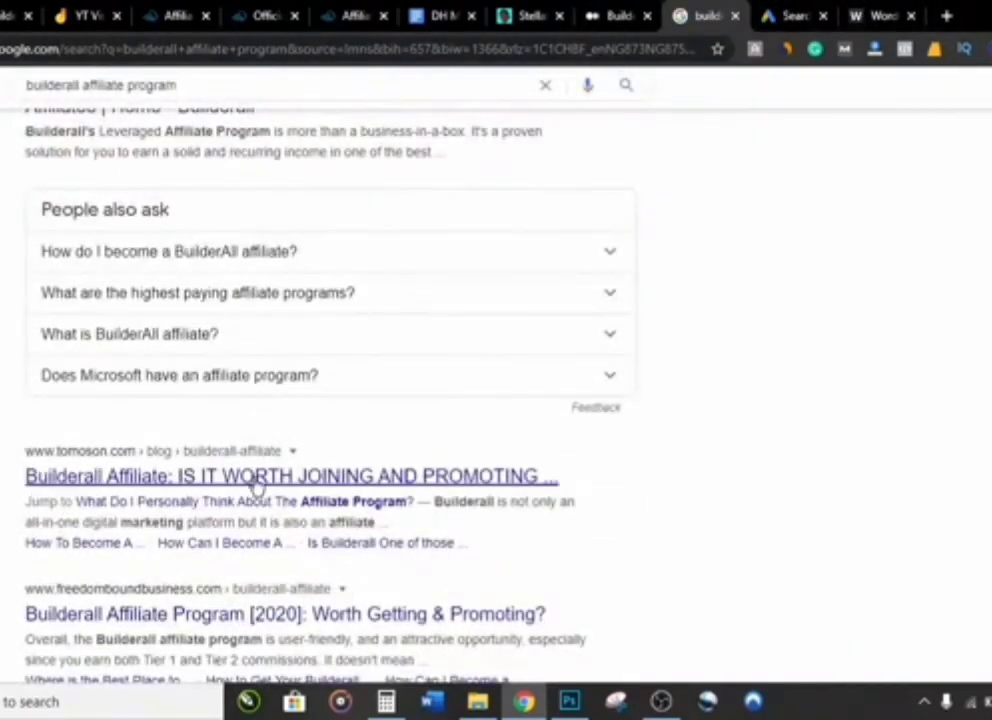
scroll(443, 476, "down", 3)
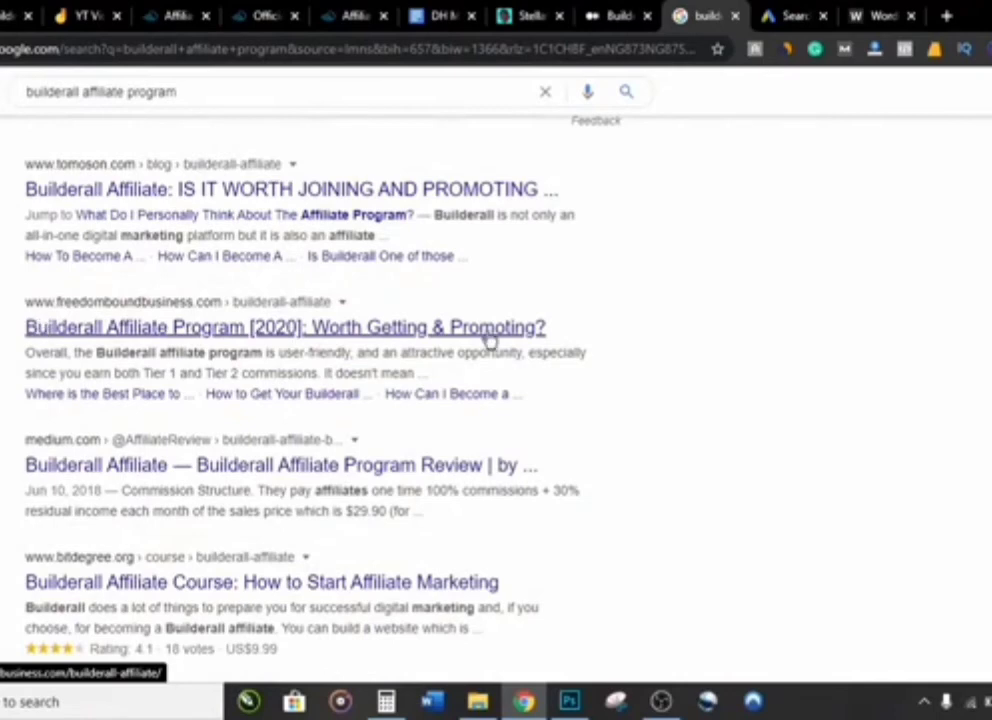
scroll(487, 338, "down", 1)
scroll(487, 338, "down", 1)
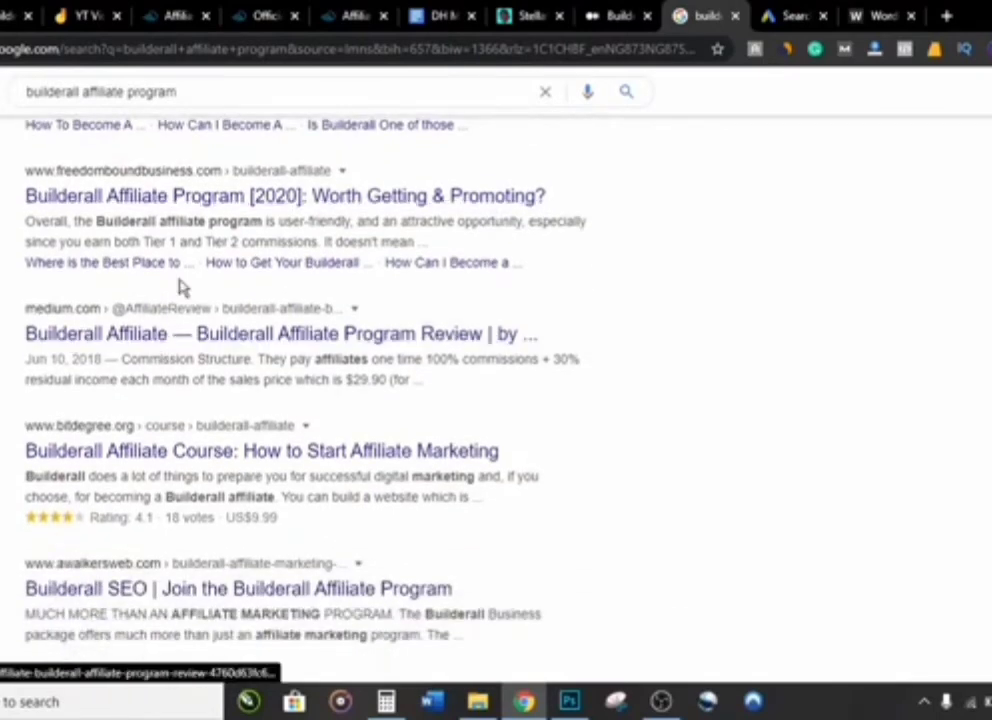
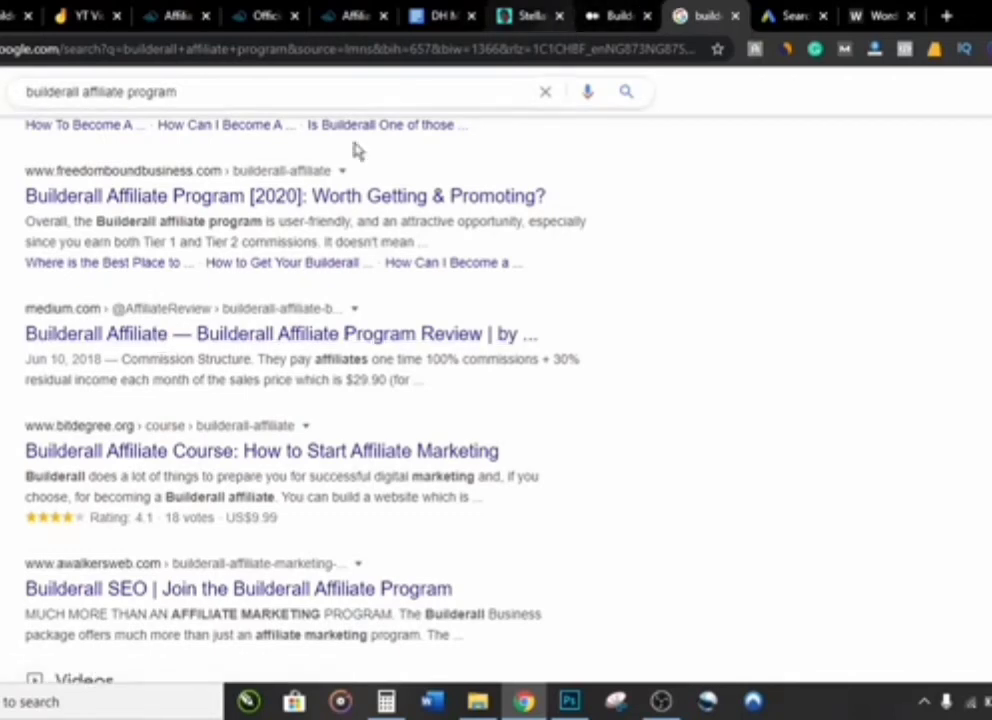
Return to the Google Ads campaign draft and replace the ad's first headline with text ending in "Builderall Until You".
left_click(790, 15)
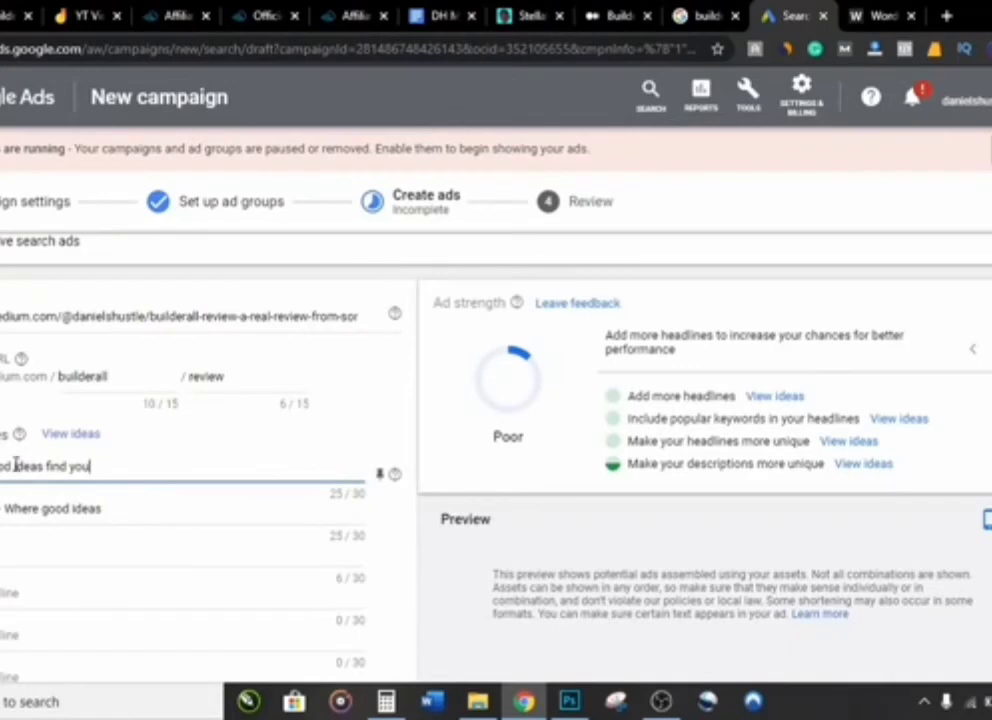
triple_click(100, 478)
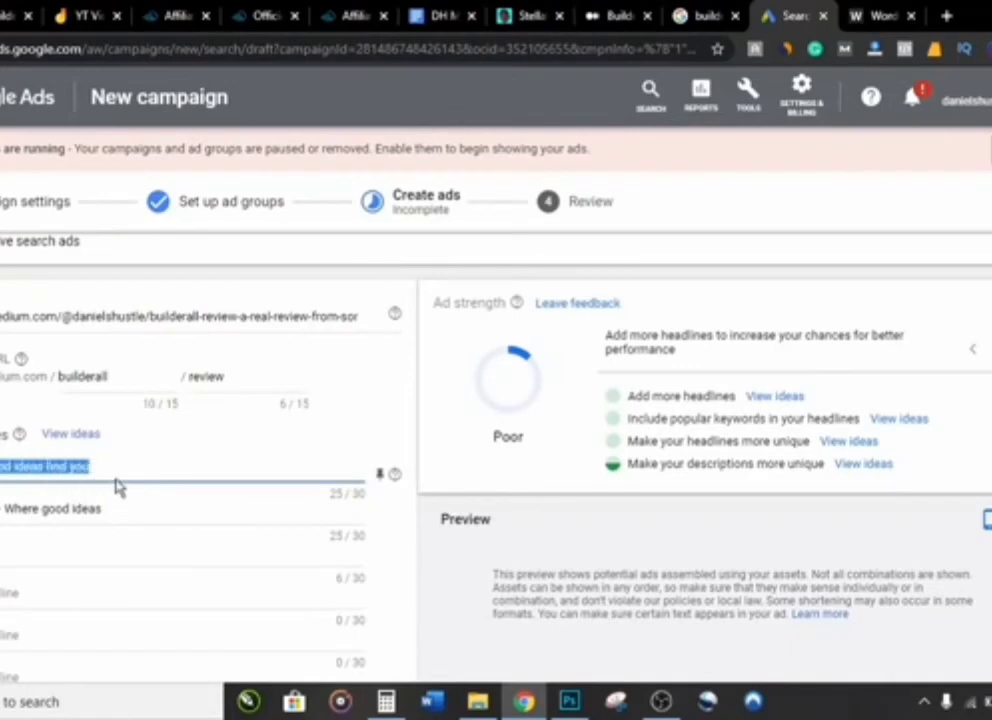
type("W")
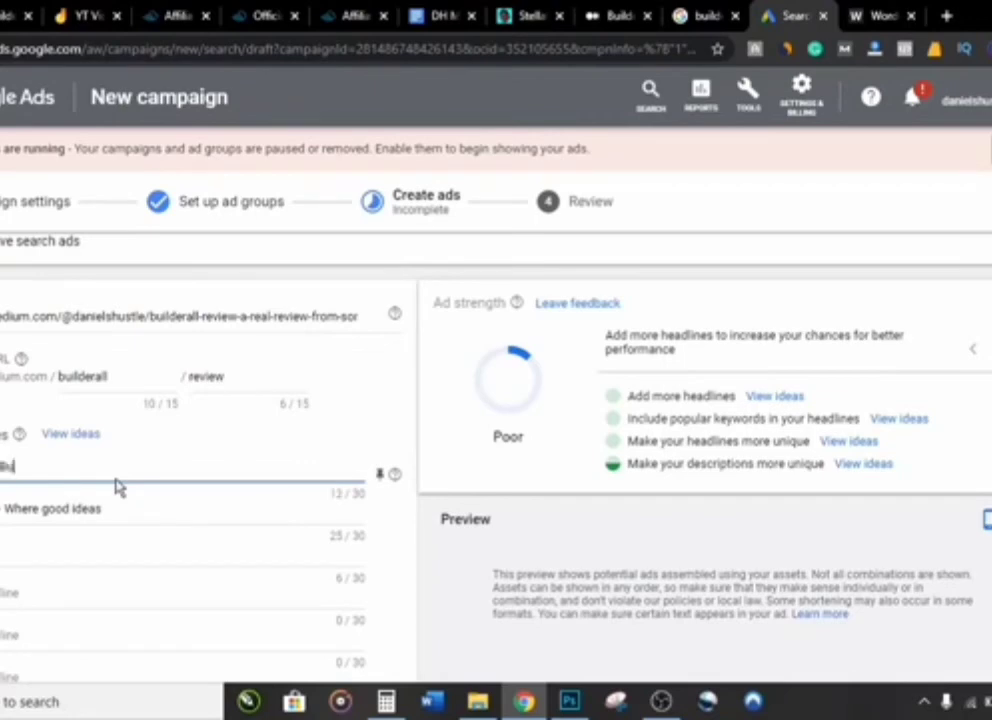
type("erall Until You")
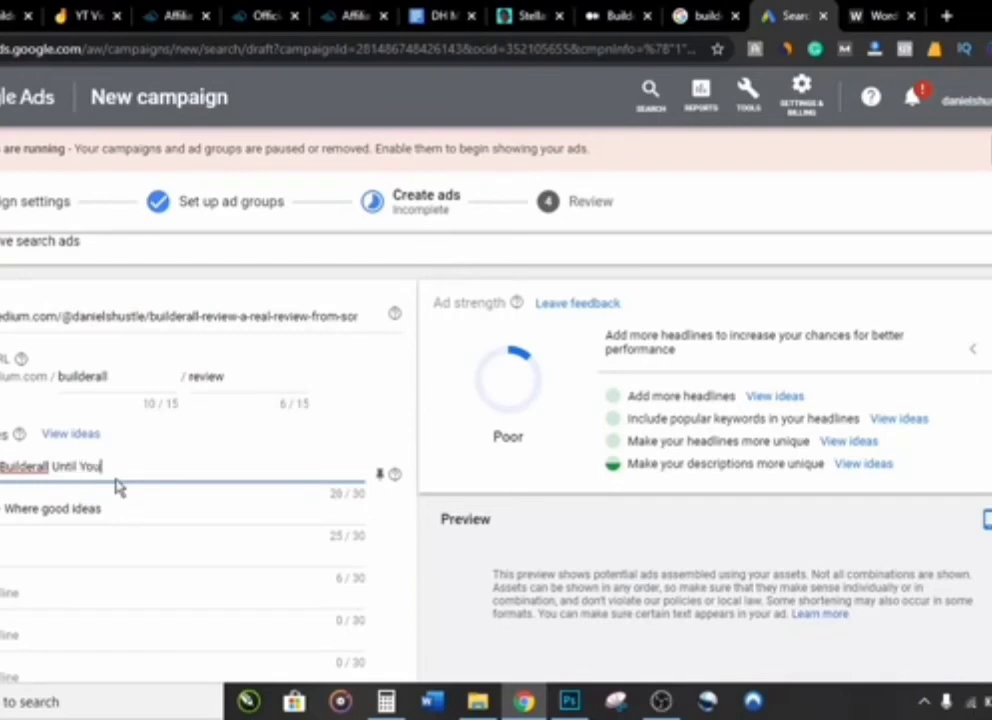
Replace the ad's second headline with text ending in "Very Honest Review".
key("Tab")
type("Re")
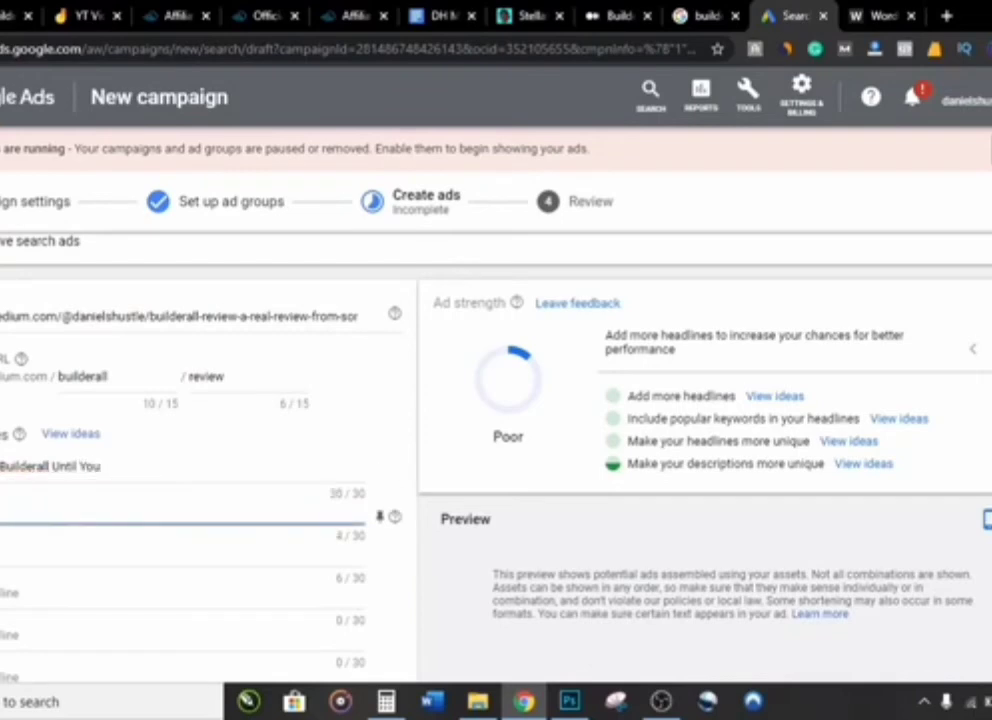
type("ev")
type("ery ")
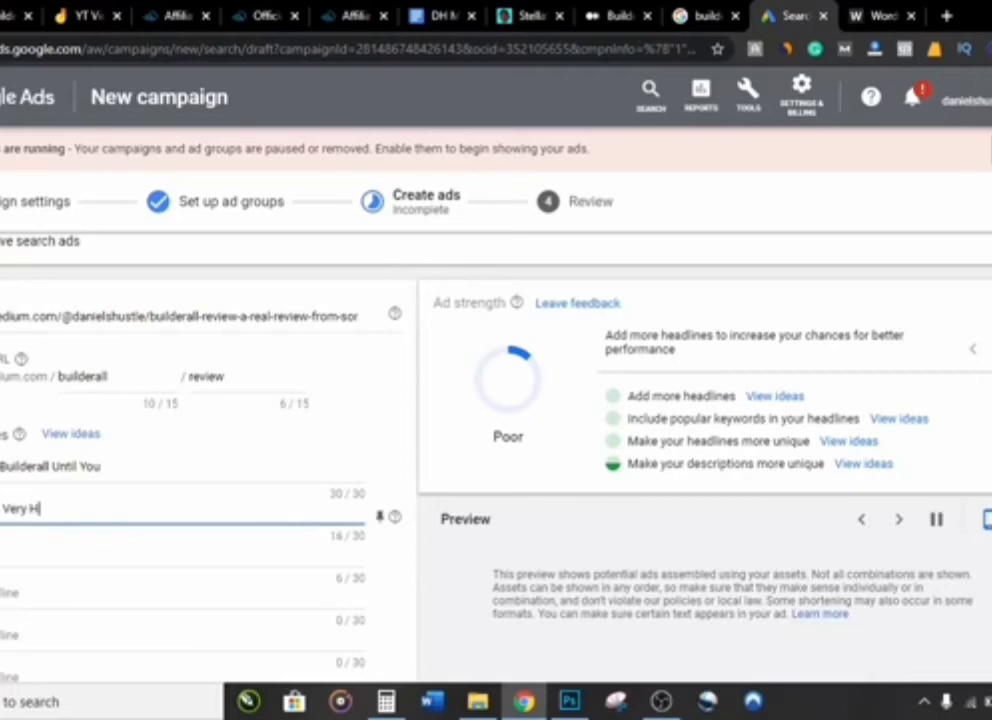
type("Honest Review")
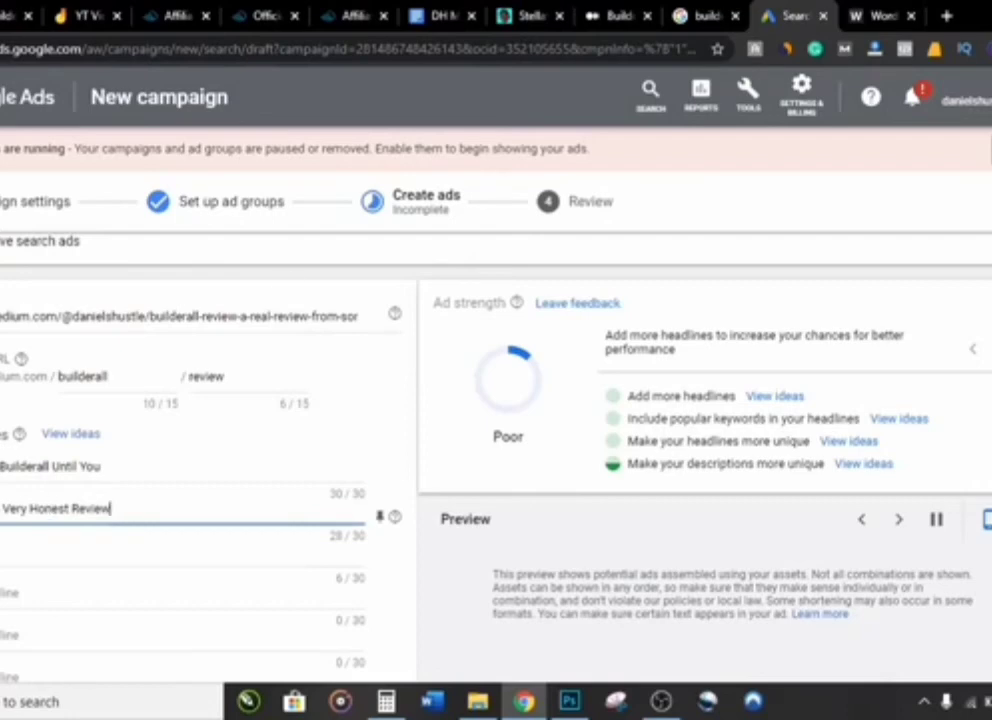
Compare the ad's headlines with the result titles in the Google search, and look at the third headline in the draft.
left_click(698, 15)
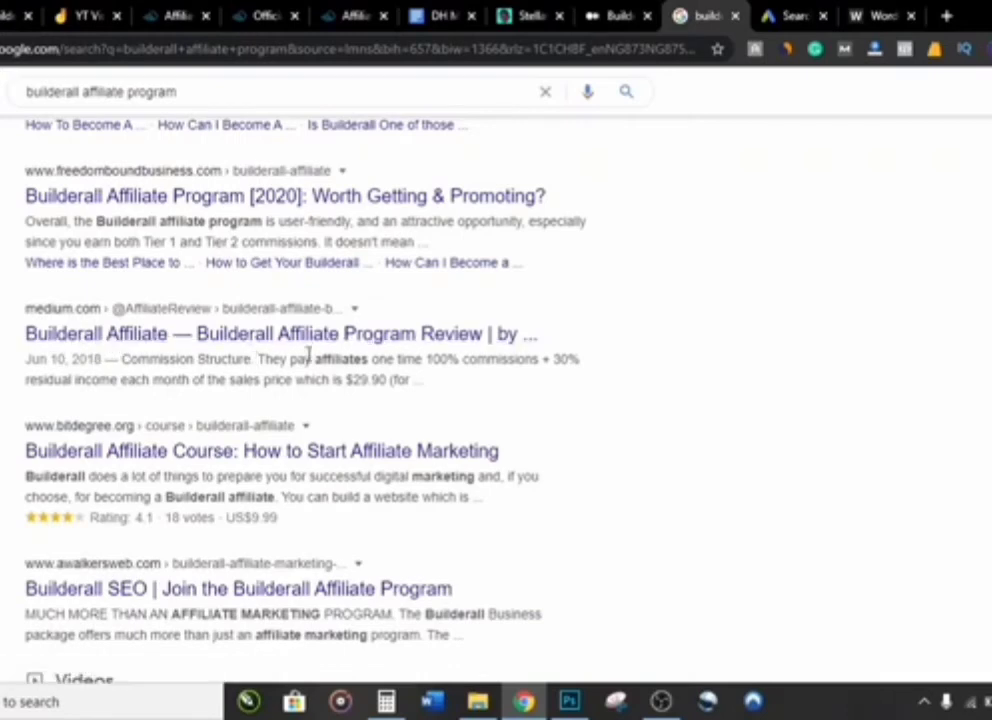
left_click(778, 12)
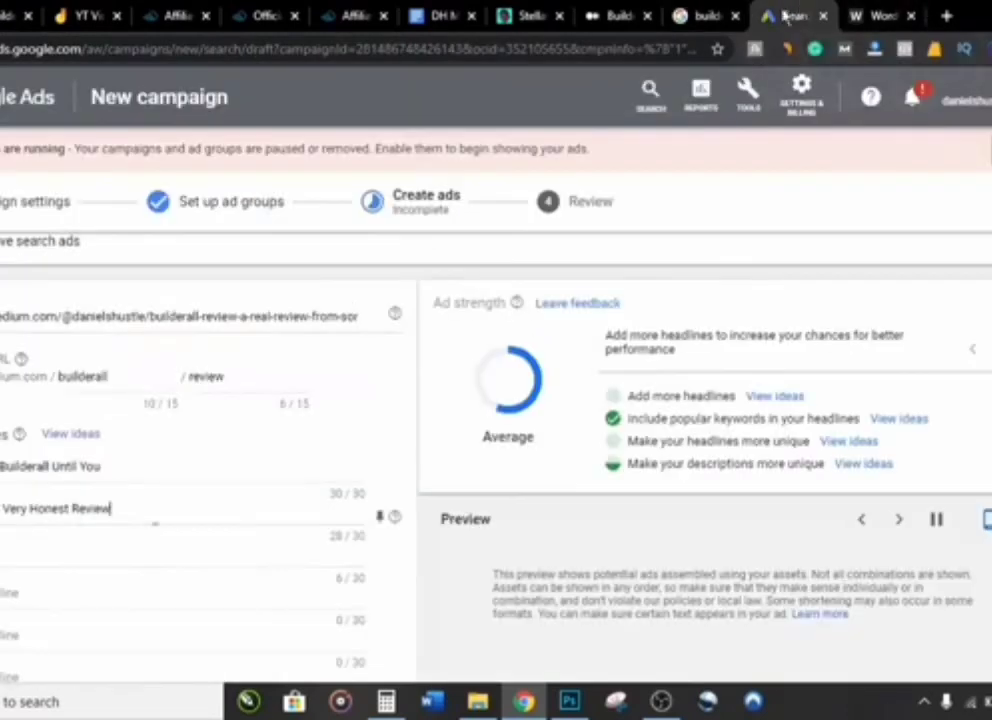
left_click(9, 545)
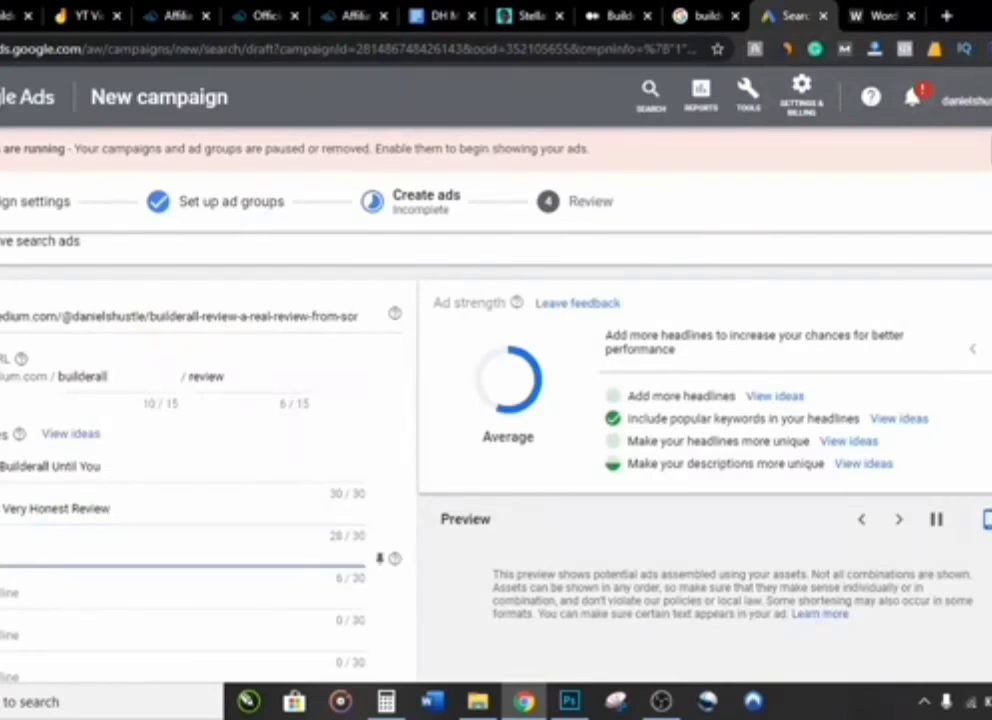
left_click(425, 567)
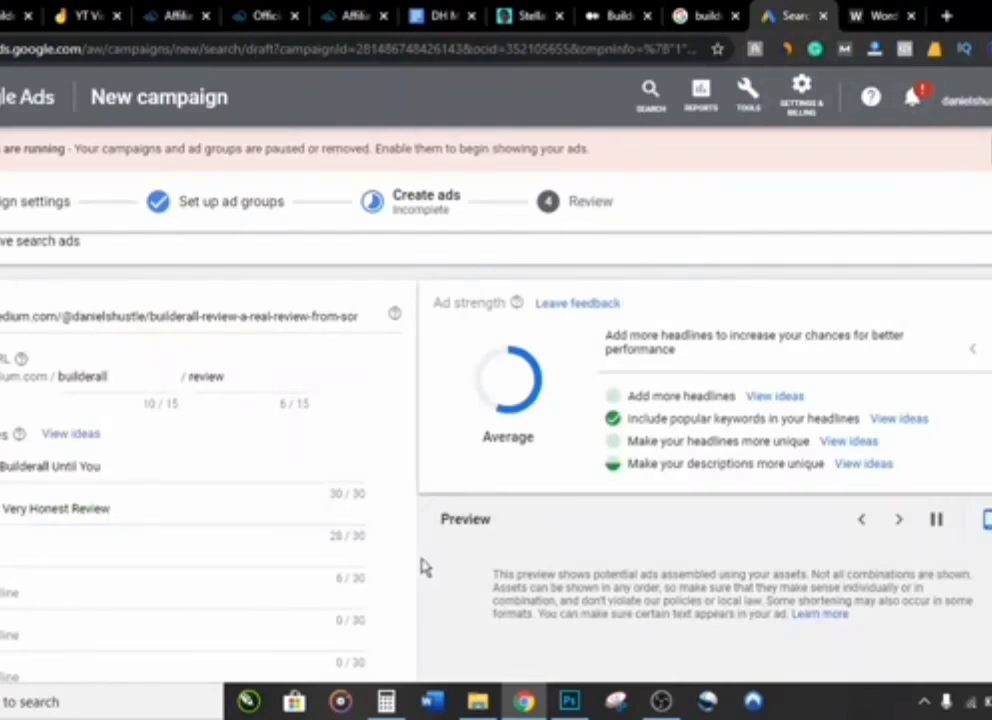
Look over the ad's existing descriptions and examine the Medium and BitDegree result snippets in the Google search as description examples.
scroll(421, 567, "down", 2)
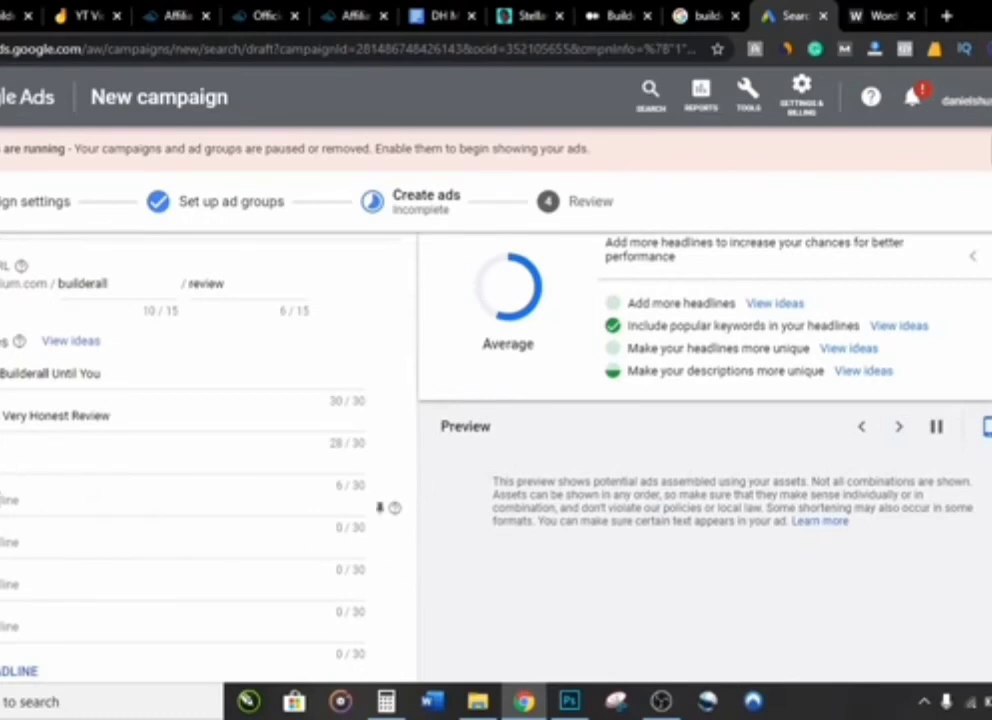
scroll(3, 510, "down", 3)
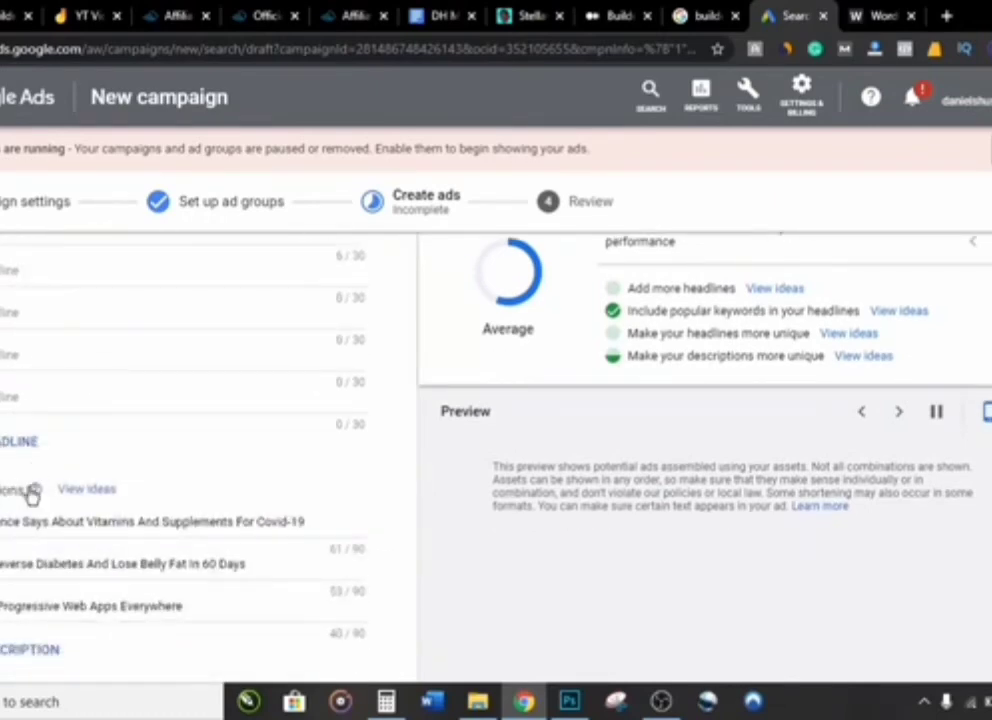
scroll(29, 494, "down", 2)
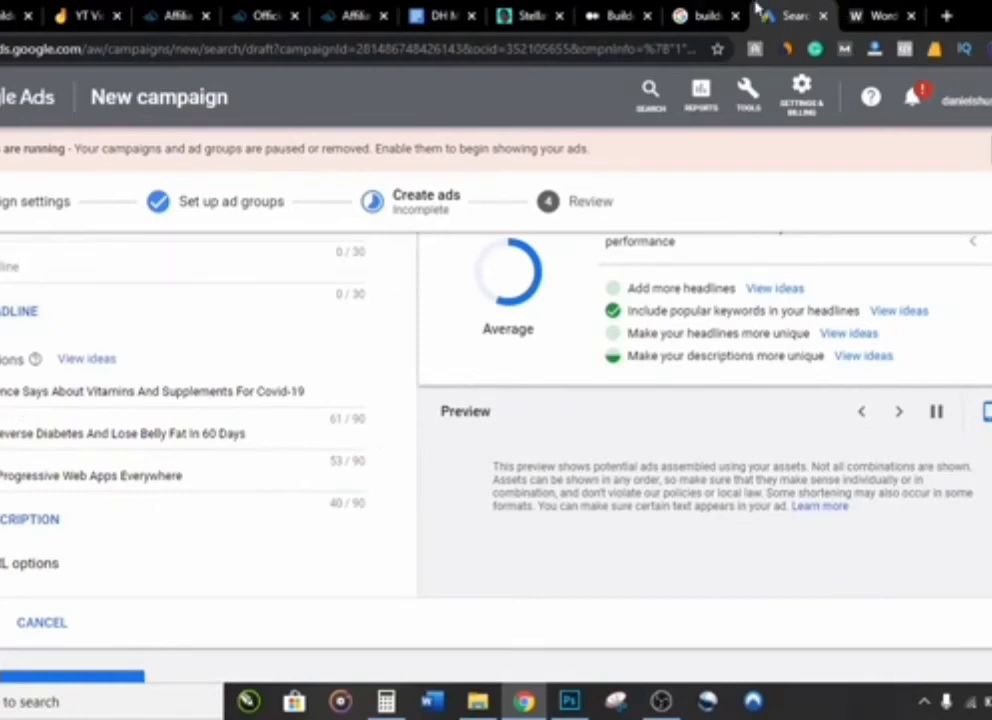
left_click(692, 14)
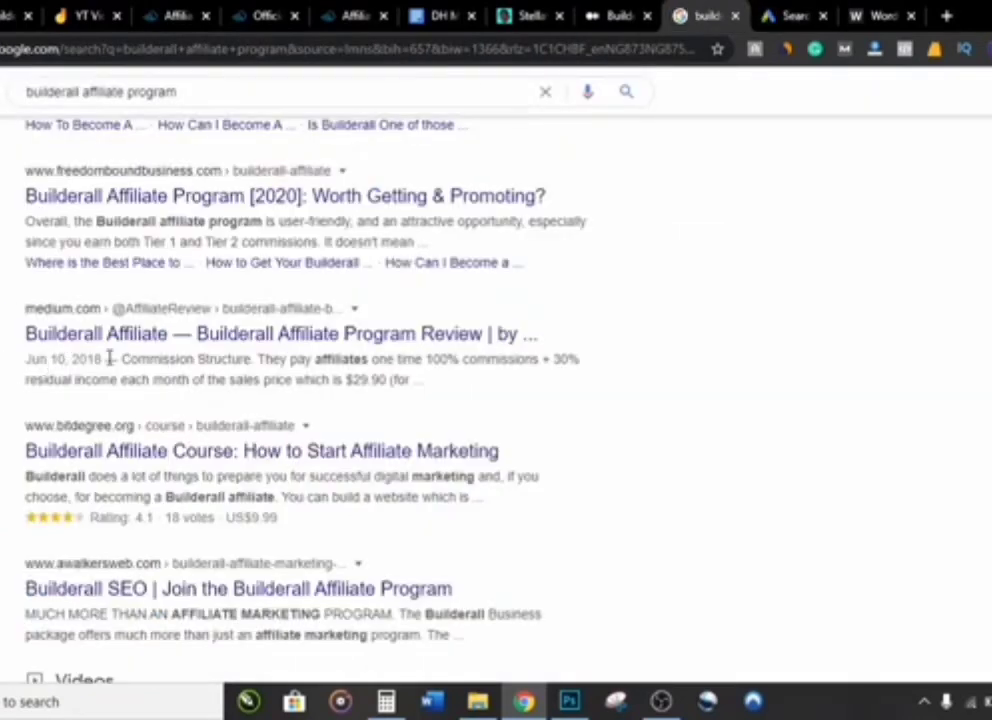
left_click_drag(121, 358, 474, 390)
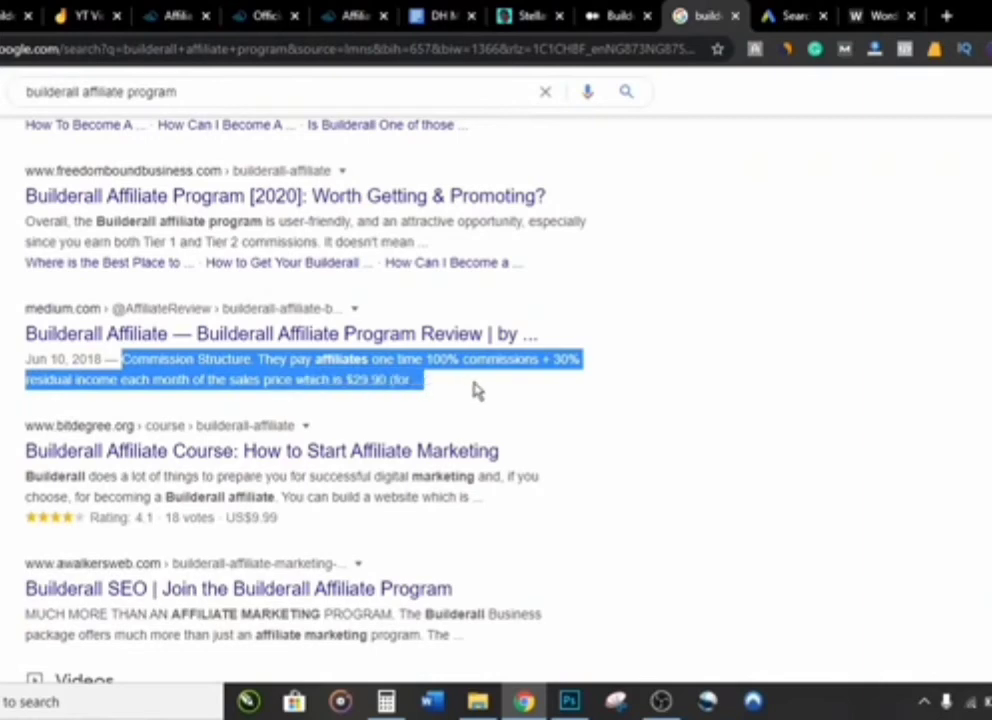
left_click(90, 497)
left_click_drag(27, 479, 322, 539)
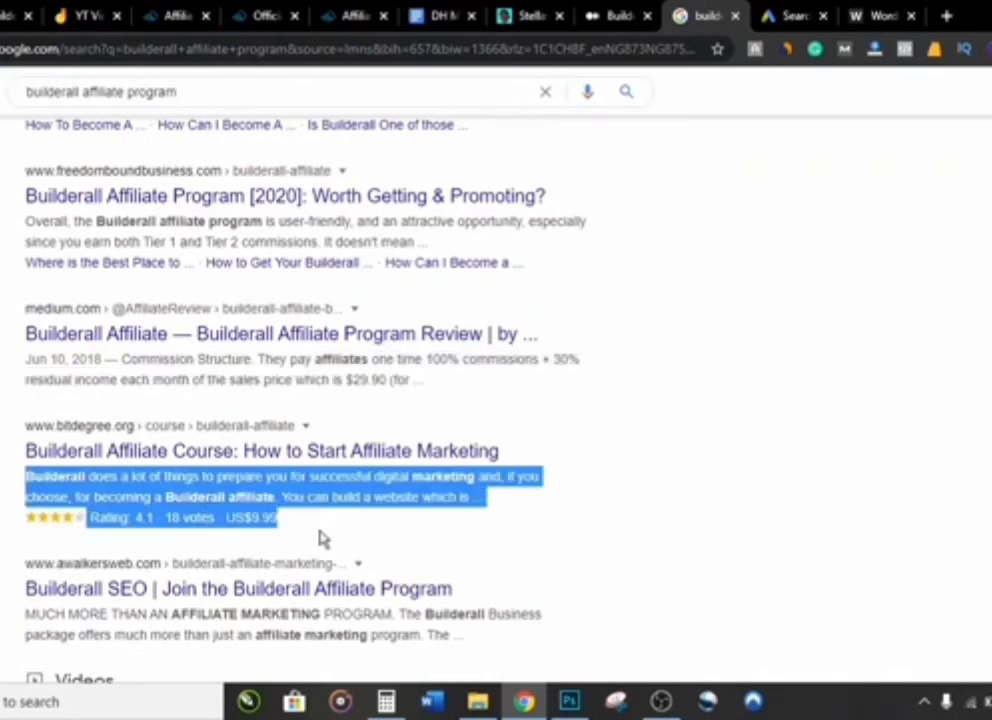
left_click(468, 527)
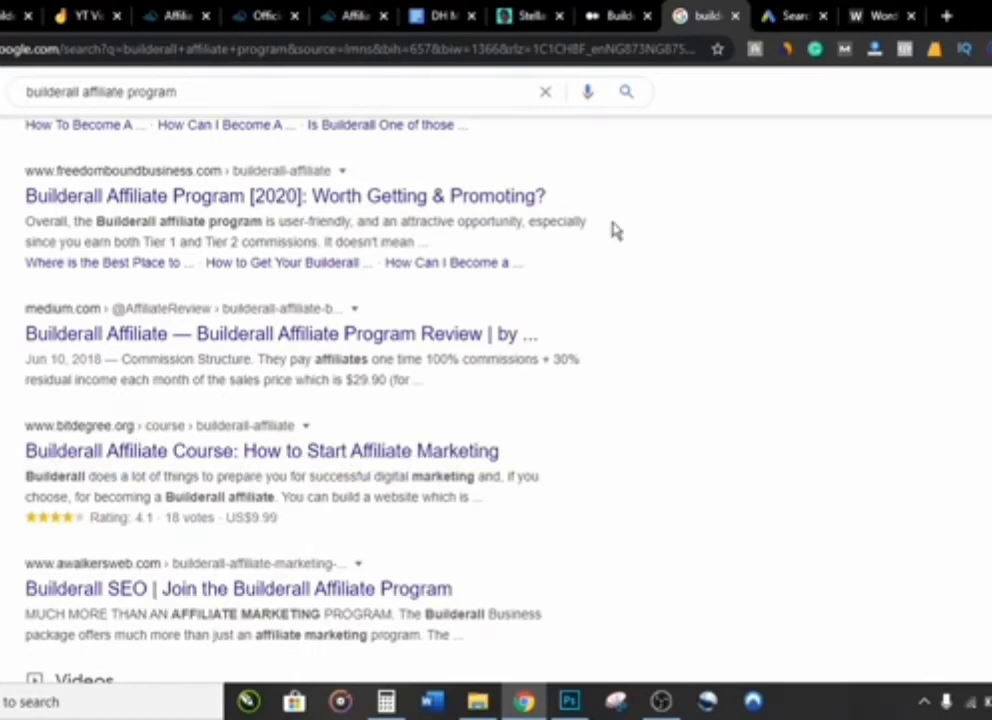
Replace the ad's first description with text ending in "detailed and honest bulderall review I will be showing you exactly everything".
left_click(771, 12)
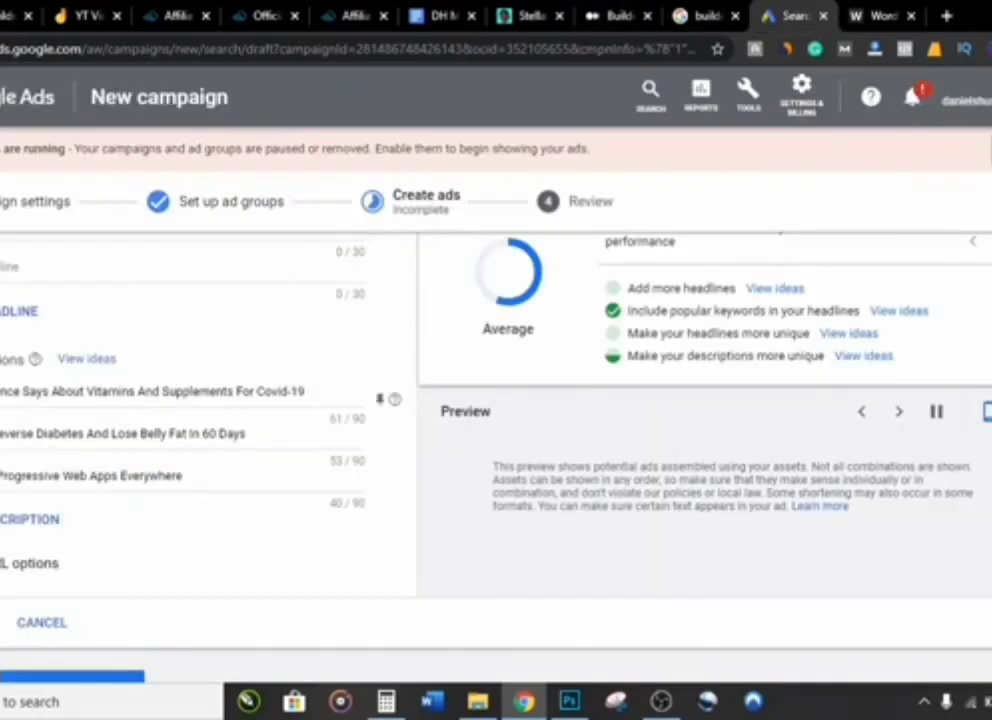
triple_click(353, 396)
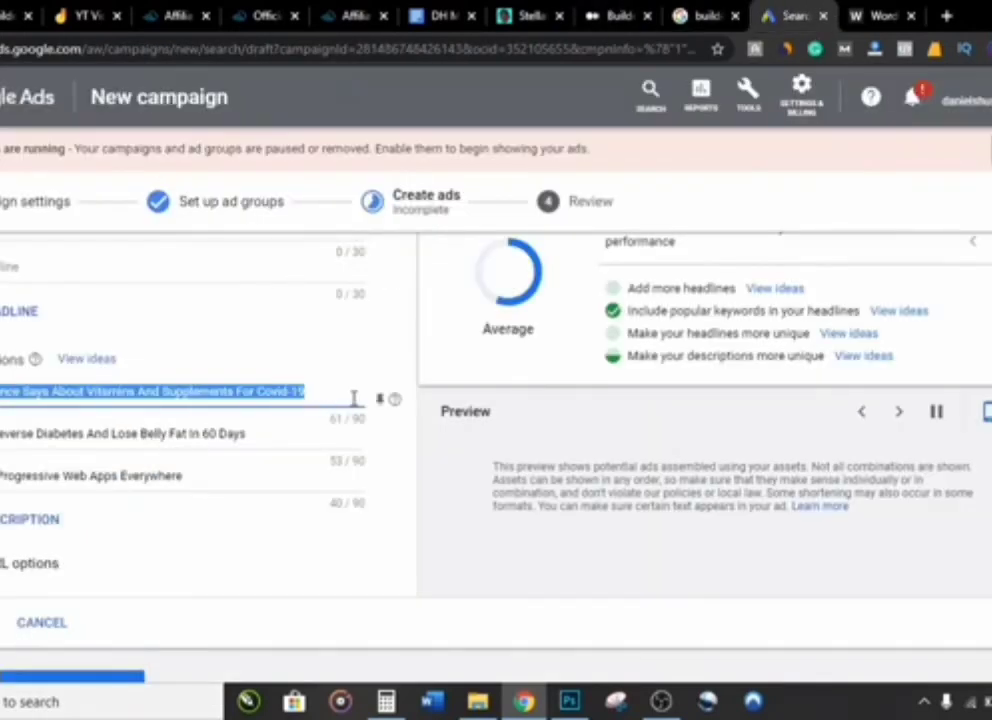
key("BackSpace")
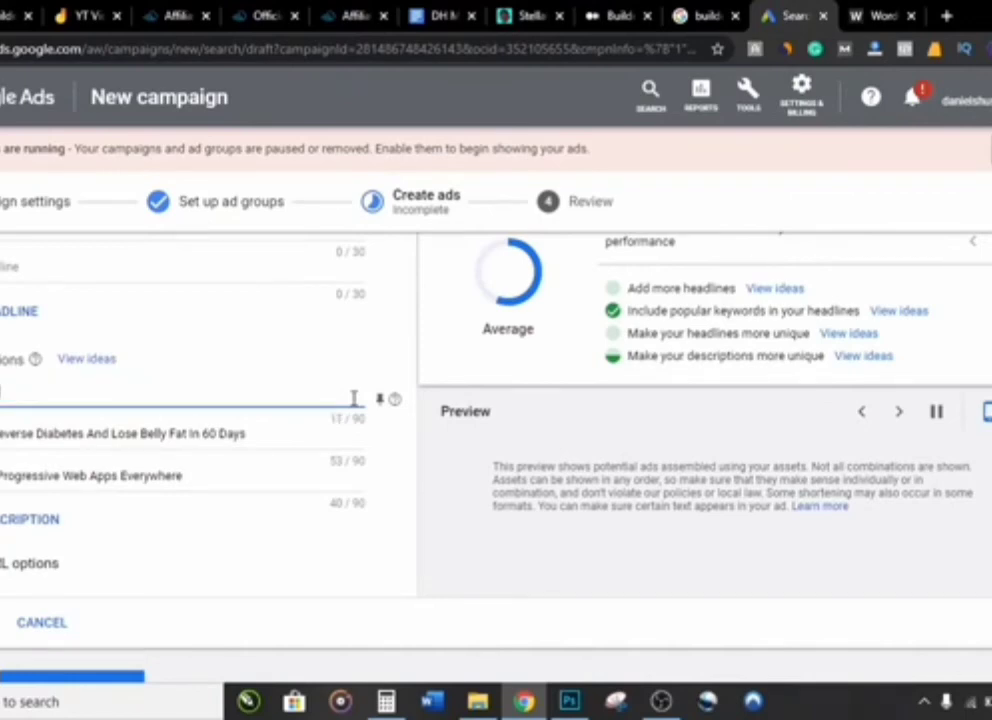
type("y detailed and honest")
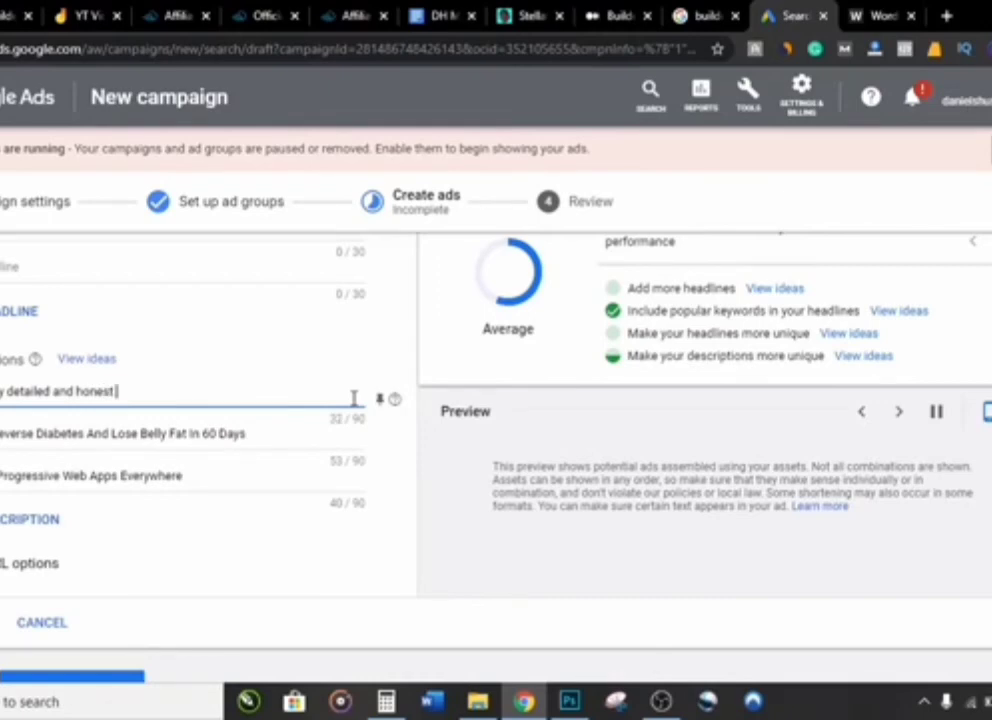
type(" bulderall review tw")
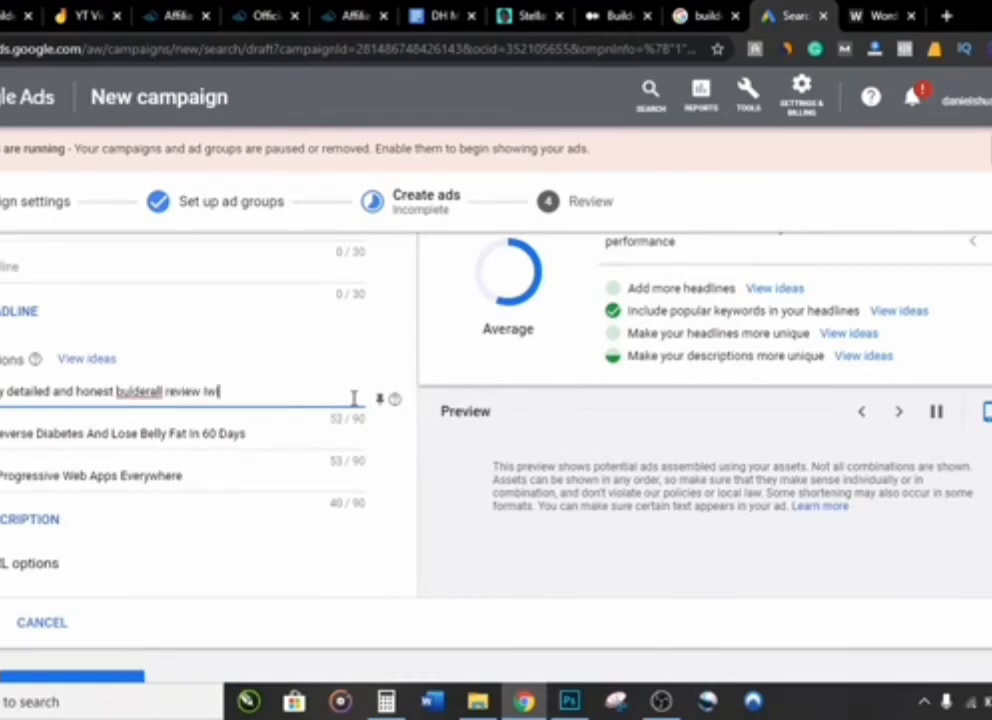
type("ill be showing you e")
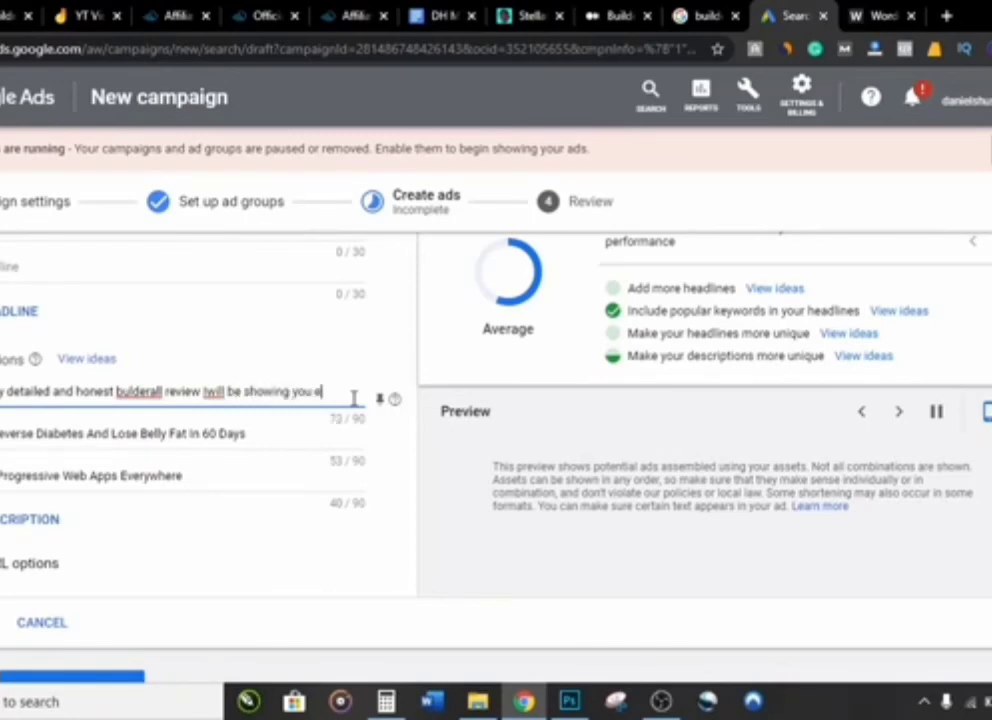
type("xactly eve")
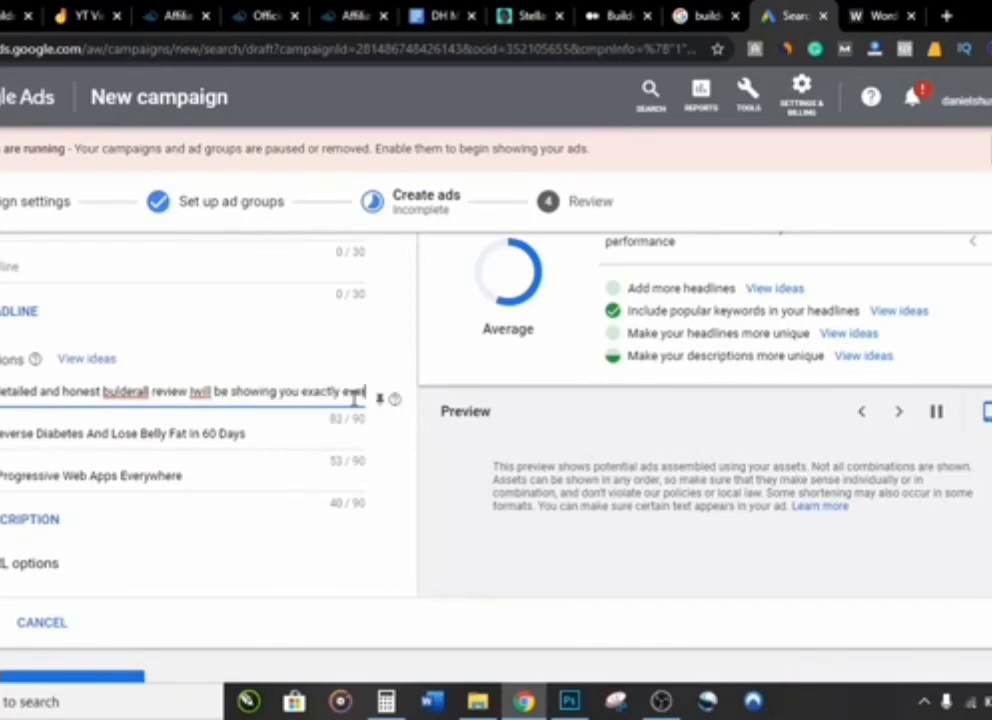
type("rything")
double_click(180, 391)
type("I will")
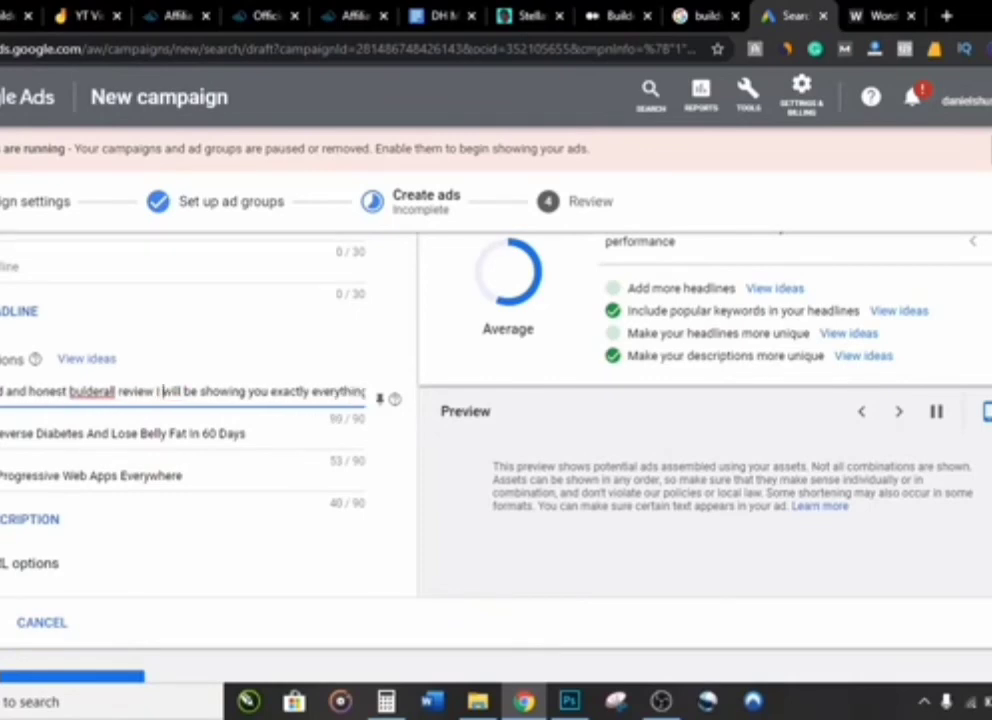
Replace the ad's second description with text ending in "to know before you make the final decision on whhether to use builderall".
double_click(15, 433)
left_click_drag(112, 455, 261, 450)
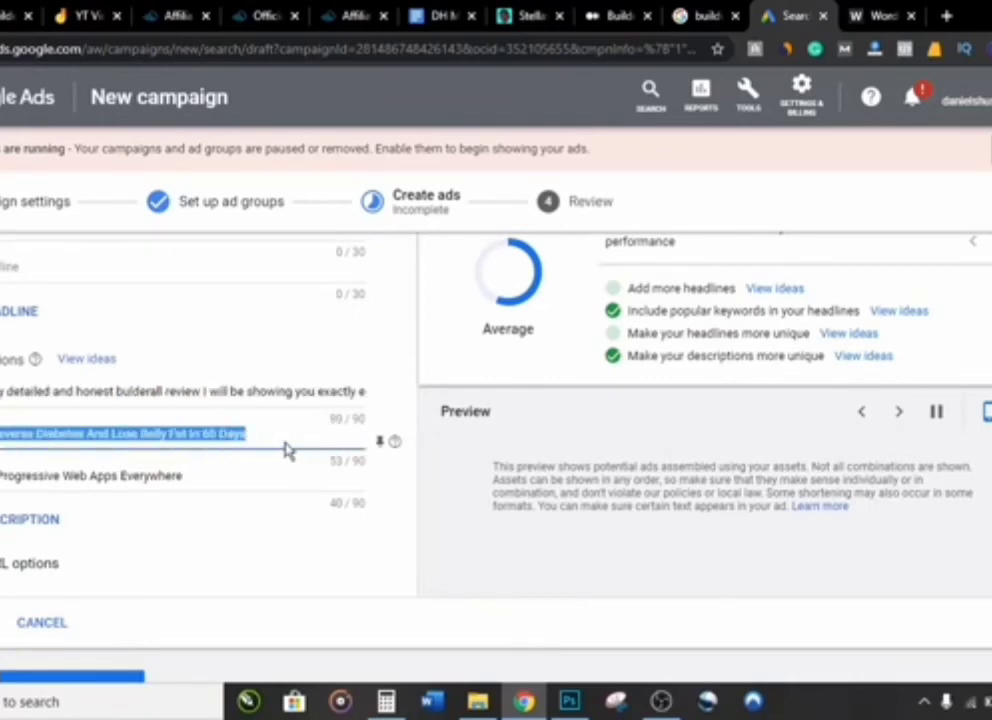
key("BackSpace")
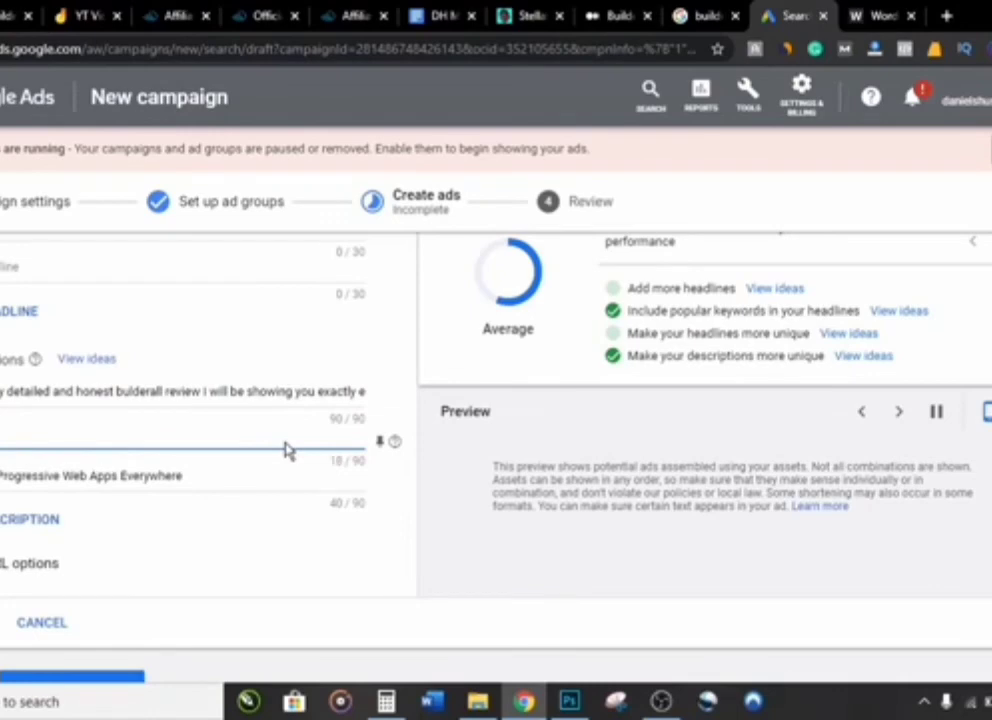
type("ped to know before ")
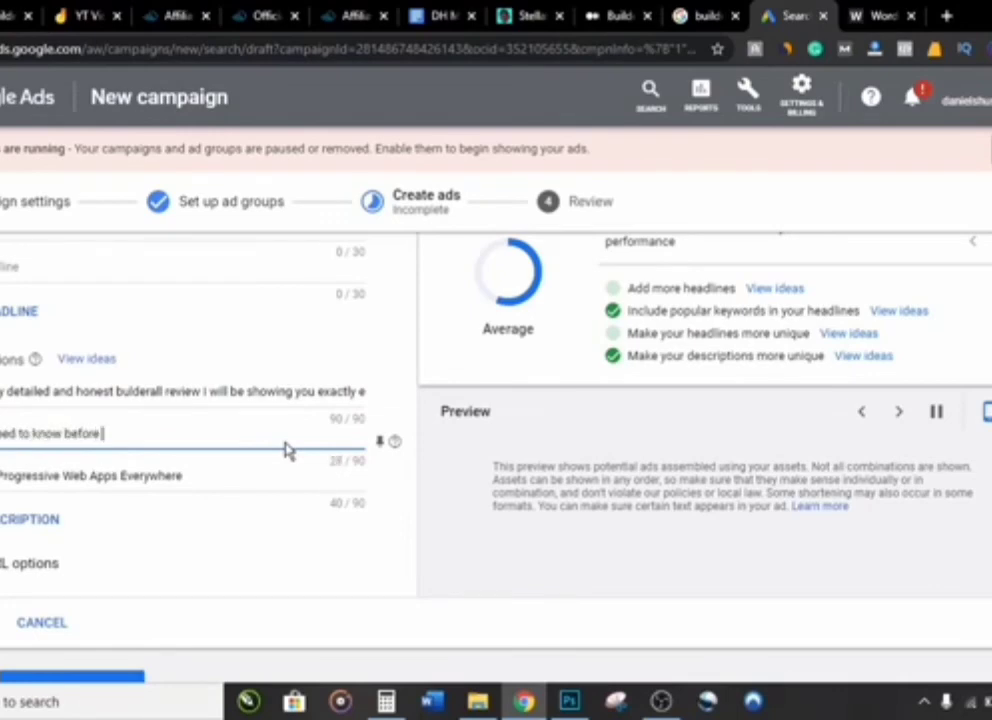
type("you make the ")
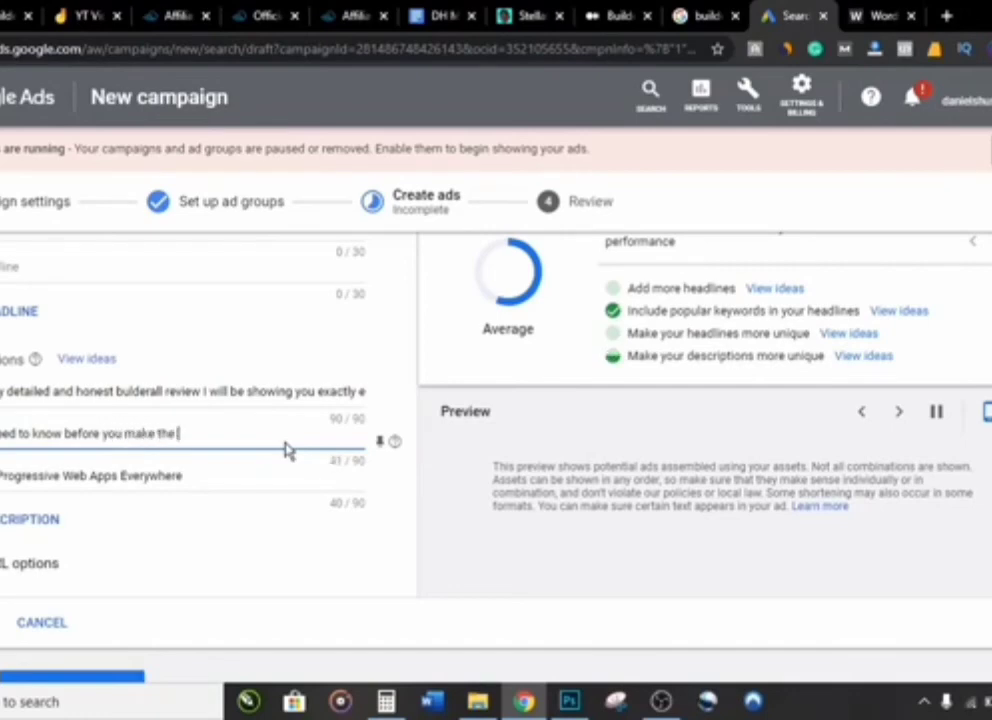
type("final decisi")
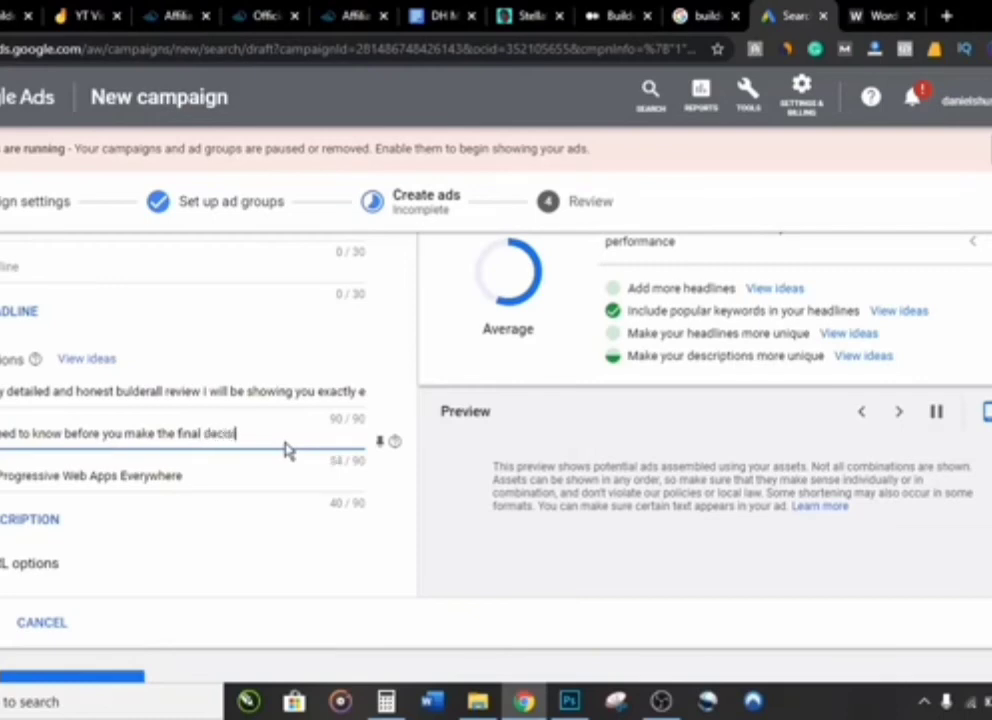
type("on on whi")
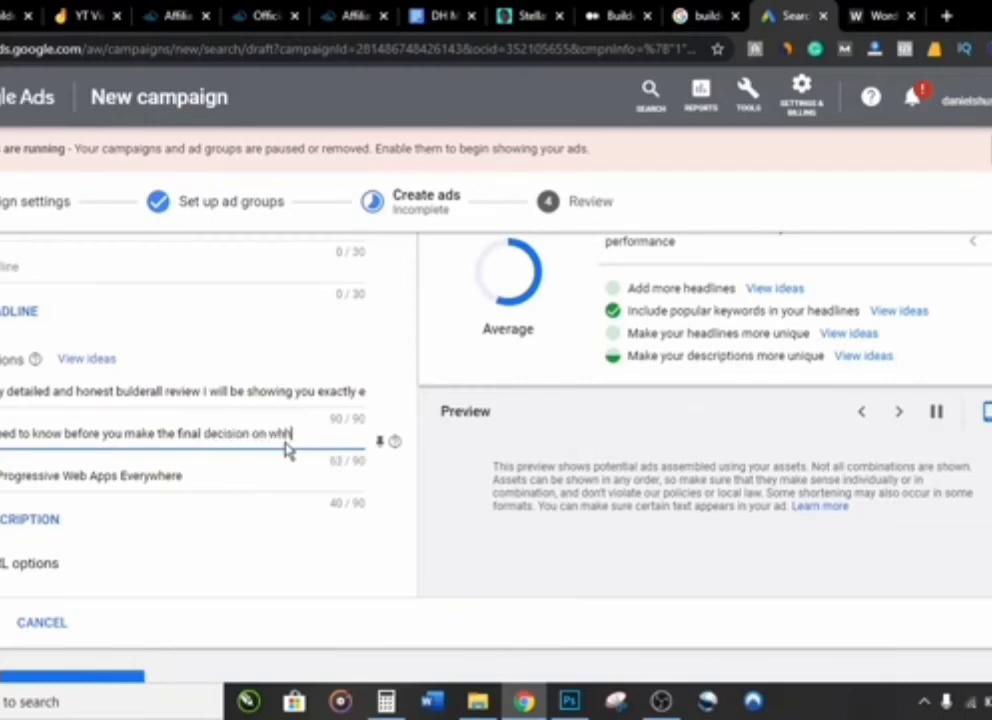
type("ether to")
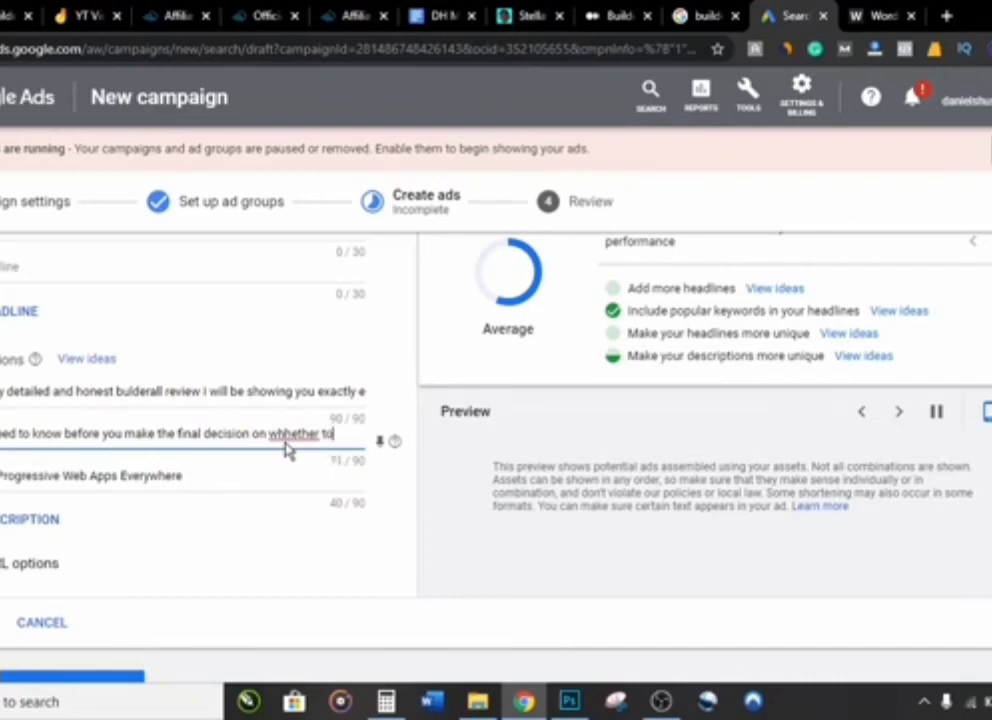
type(" use bu")
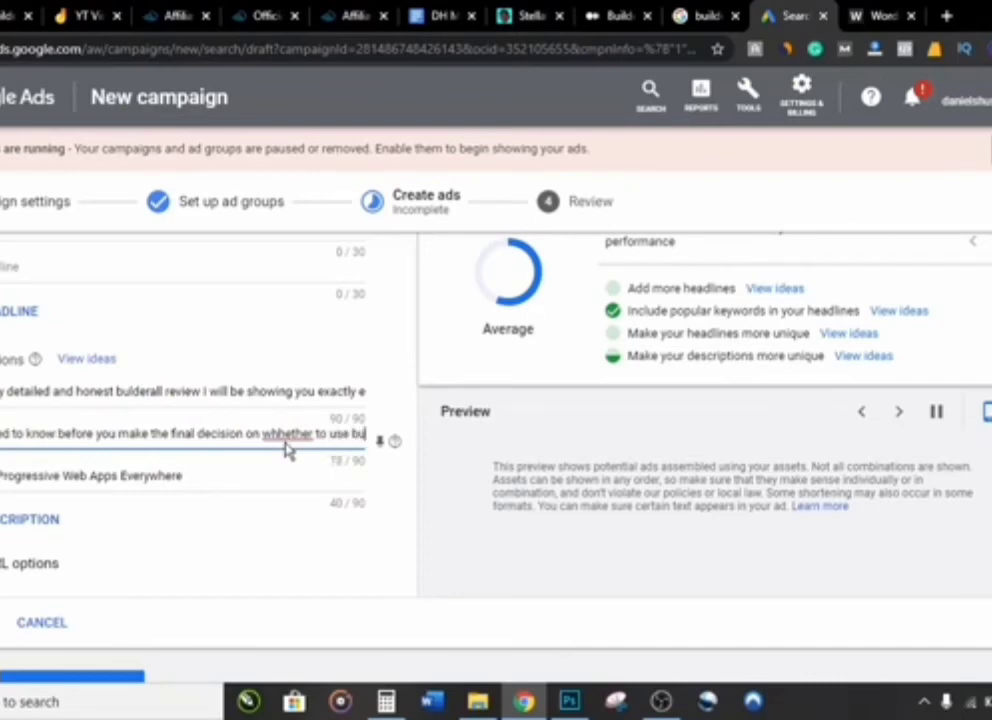
type("ilderall")
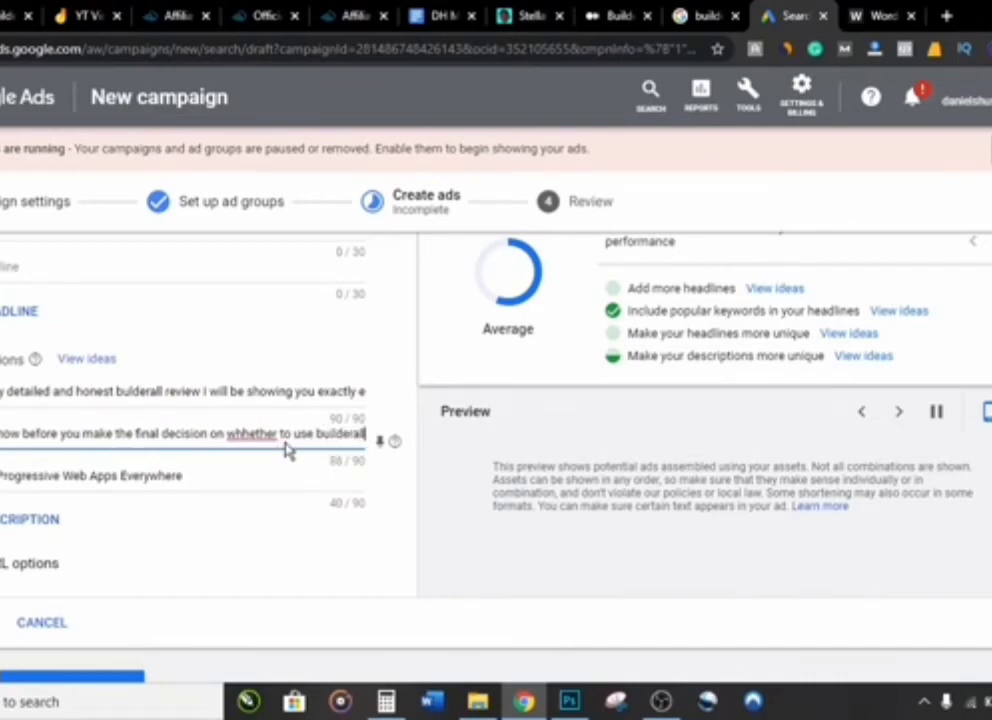
Replace the ad's third description with text ending in "about the good and bad sides without bias".
key("Tab")
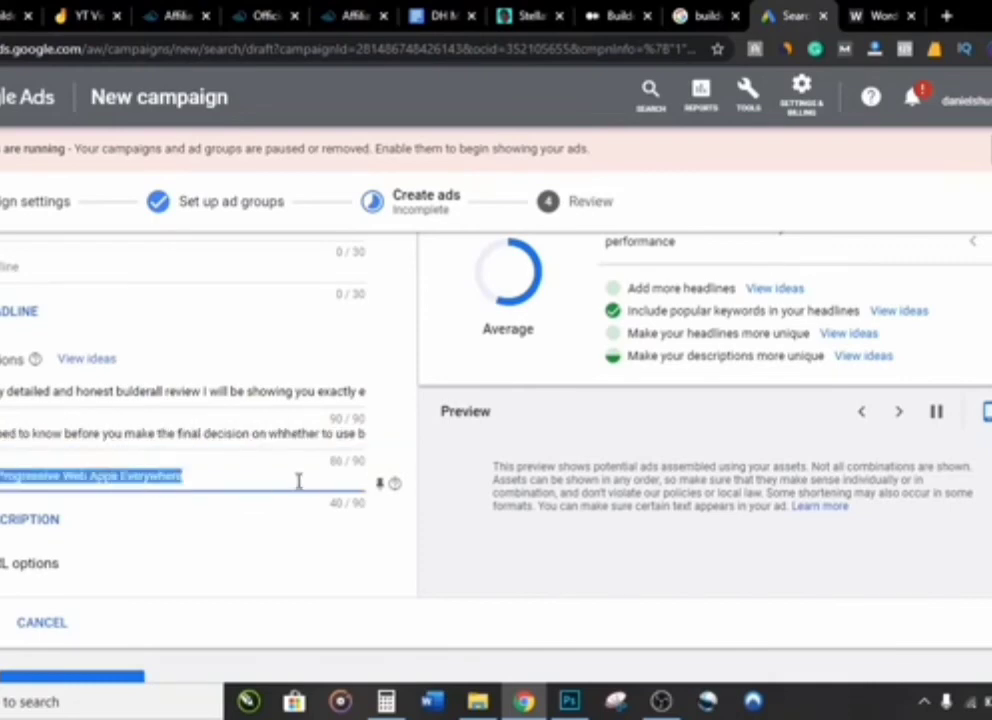
key("BackSpace")
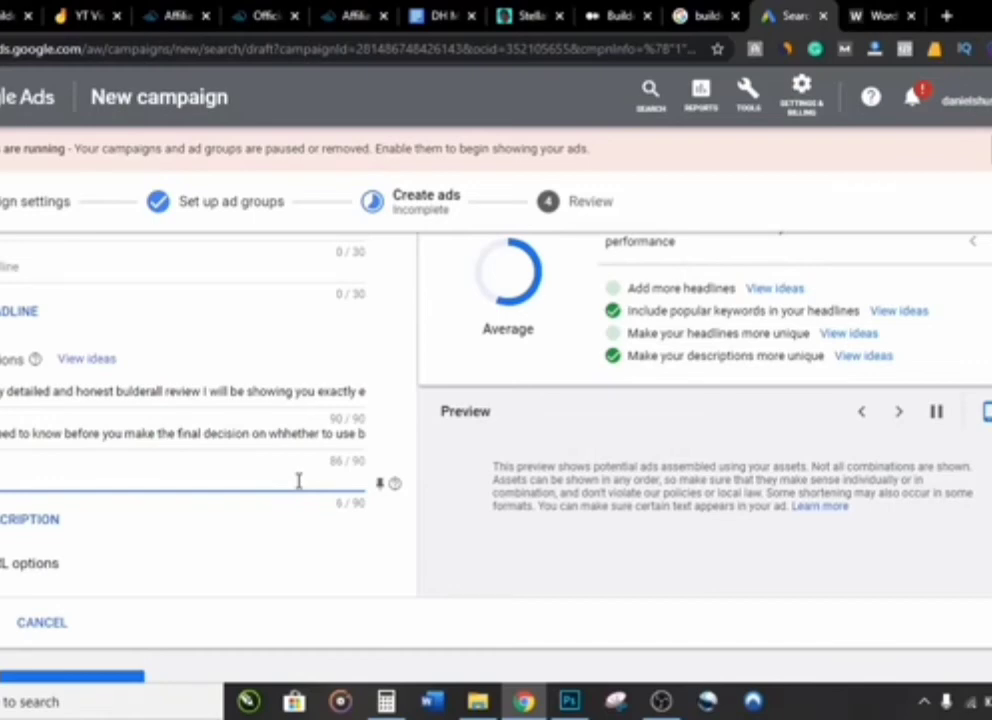
type("about the good and ")
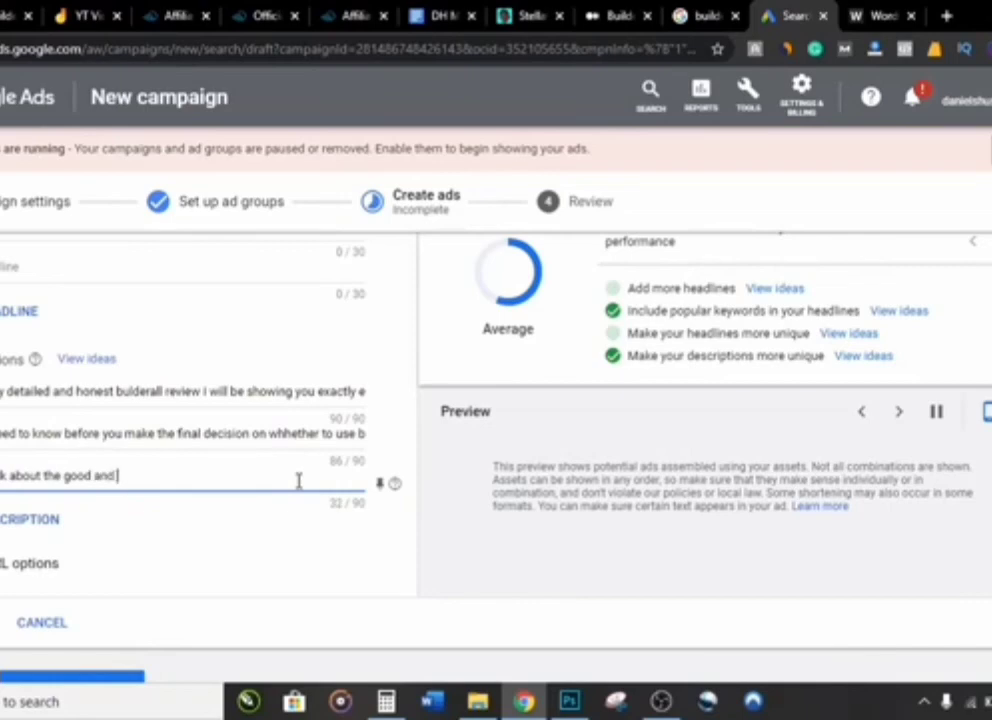
type("bad sides")
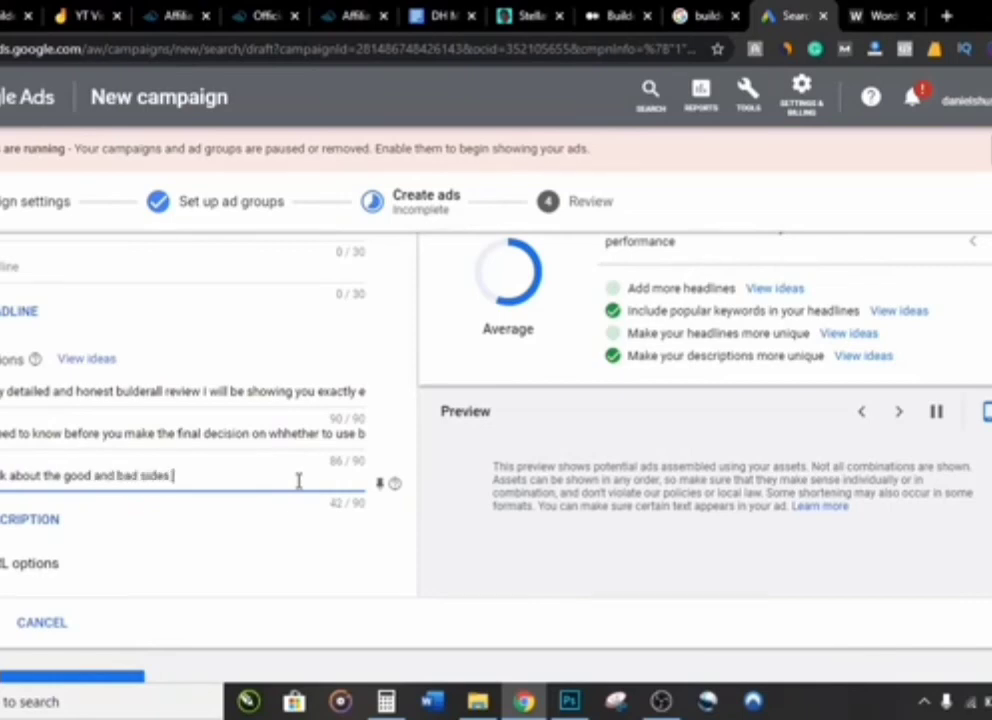
type(" without bias")
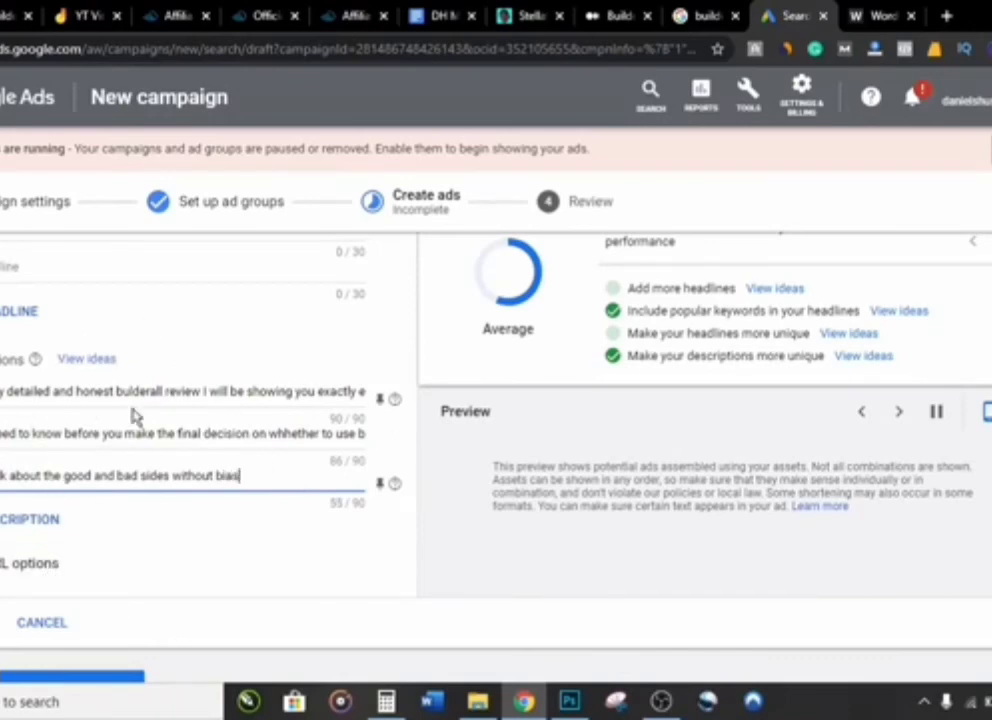
Save the finished ad, proceed to the campaign review and publish the campaign.
scroll(100, 500, "down", 2)
left_click(40, 602)
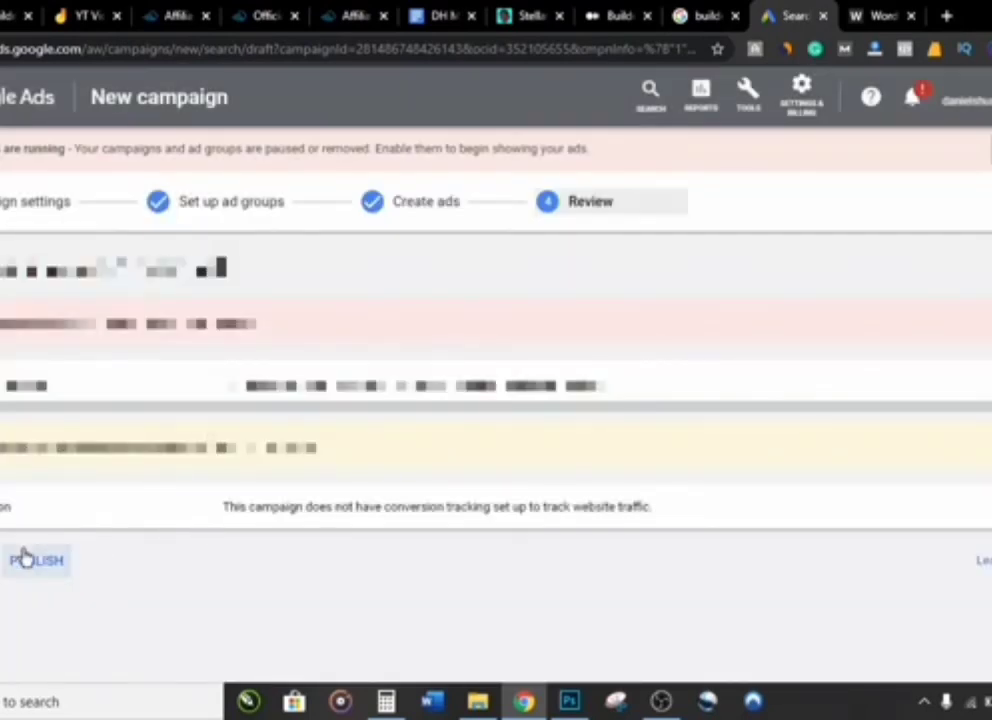
left_click(32, 563)
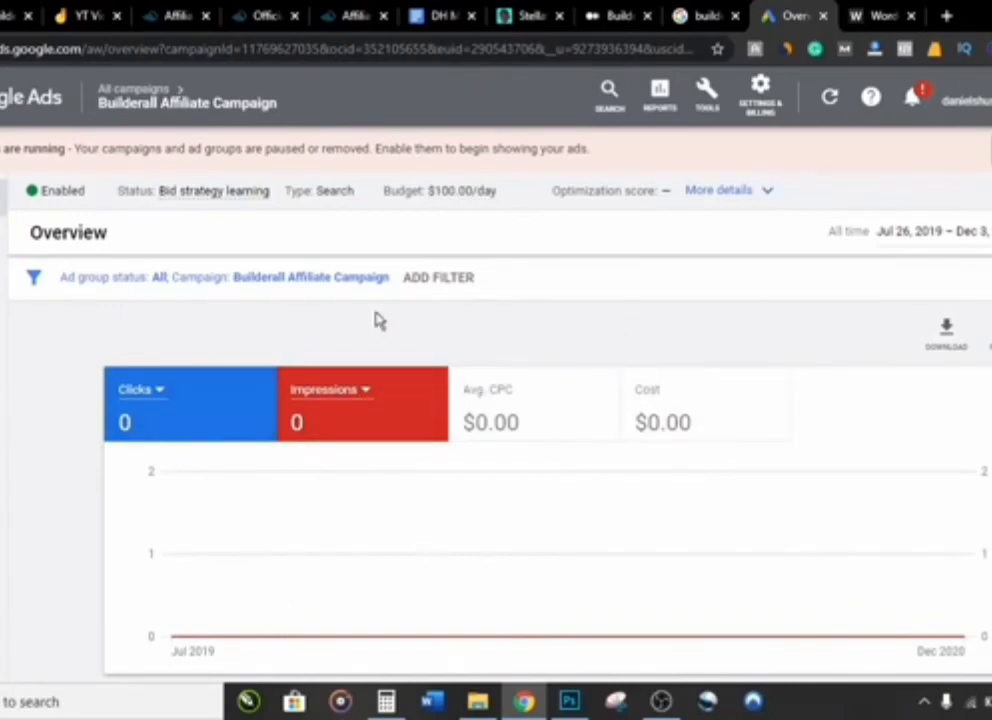
Look over the Builderall keyword list in WordCounter and the top of the Google results for "builderall affiliate program".
left_click(706, 15)
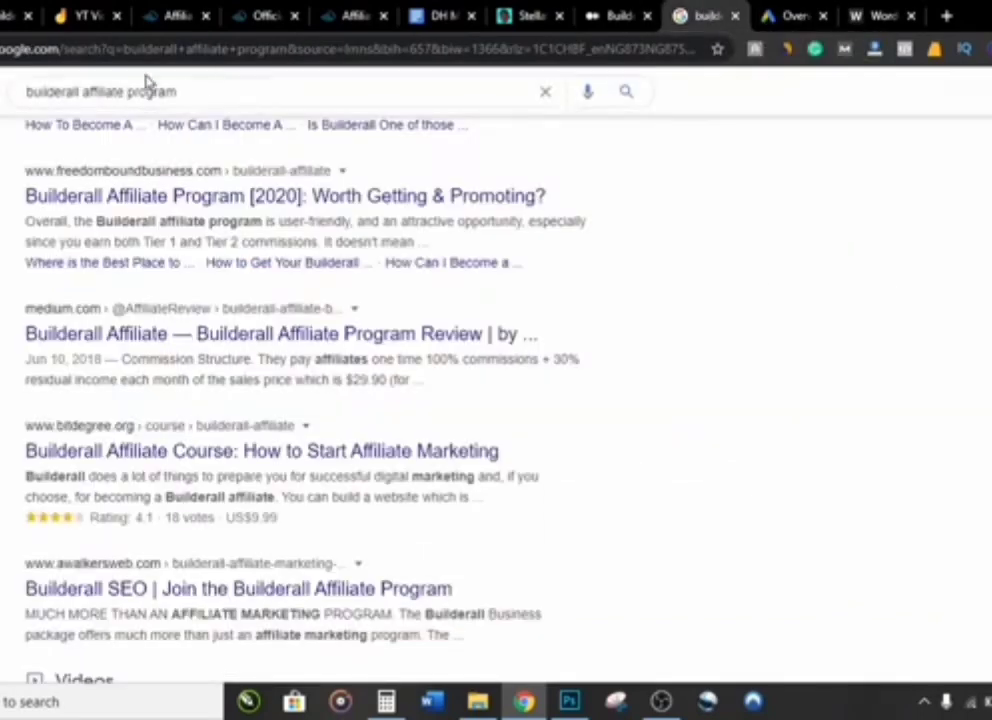
left_click(868, 15)
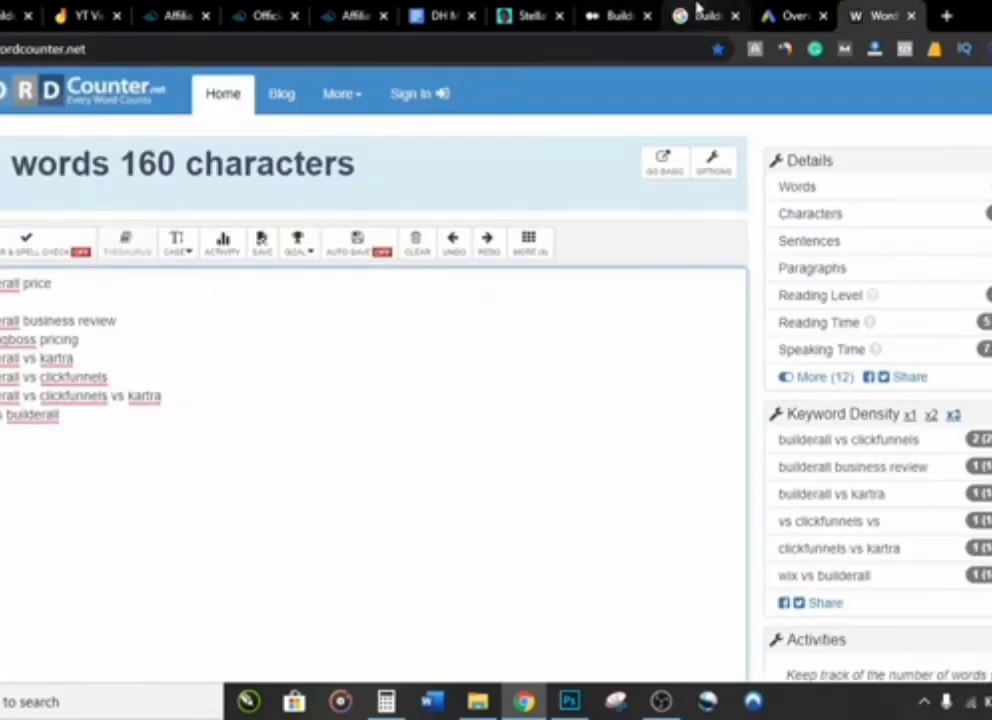
left_click(698, 13)
scroll(250, 370, "up", 10)
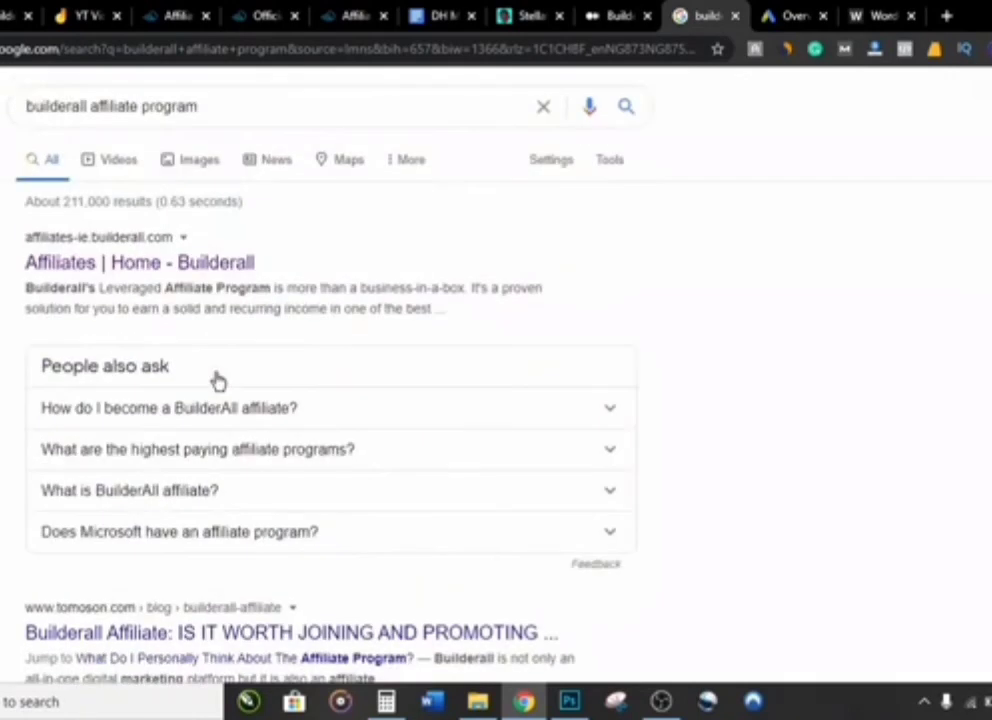
Switch to Calculator and divide 100 by 0.11 to estimate how many clicks the daily budget buys.
key("alt+Tab")
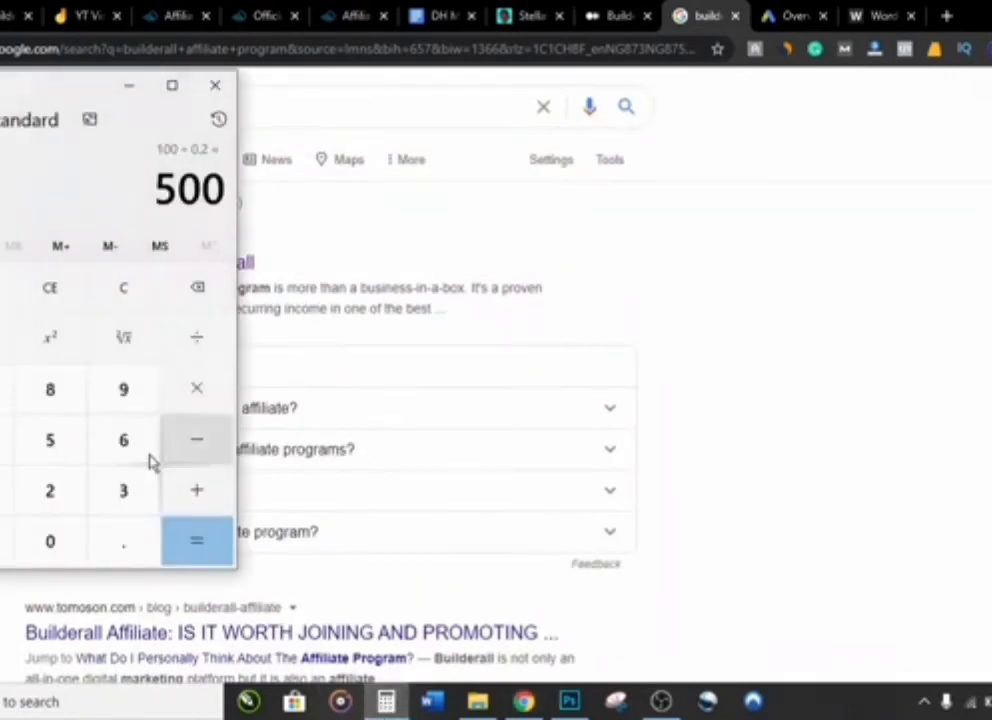
left_click(52, 290)
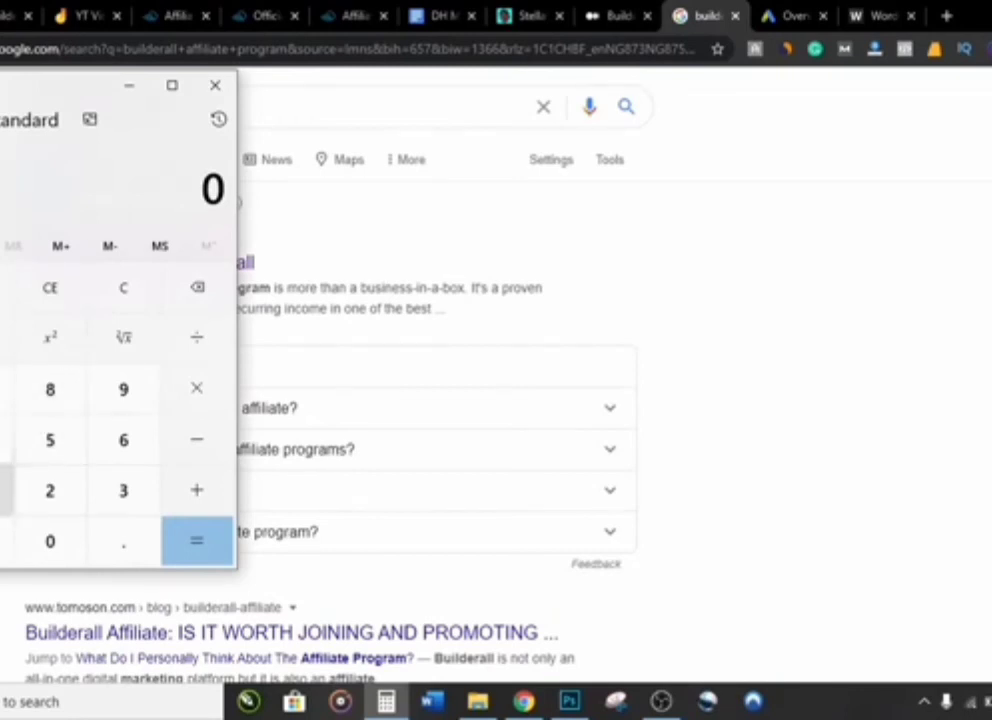
double_click(3, 490)
double_click(31, 532)
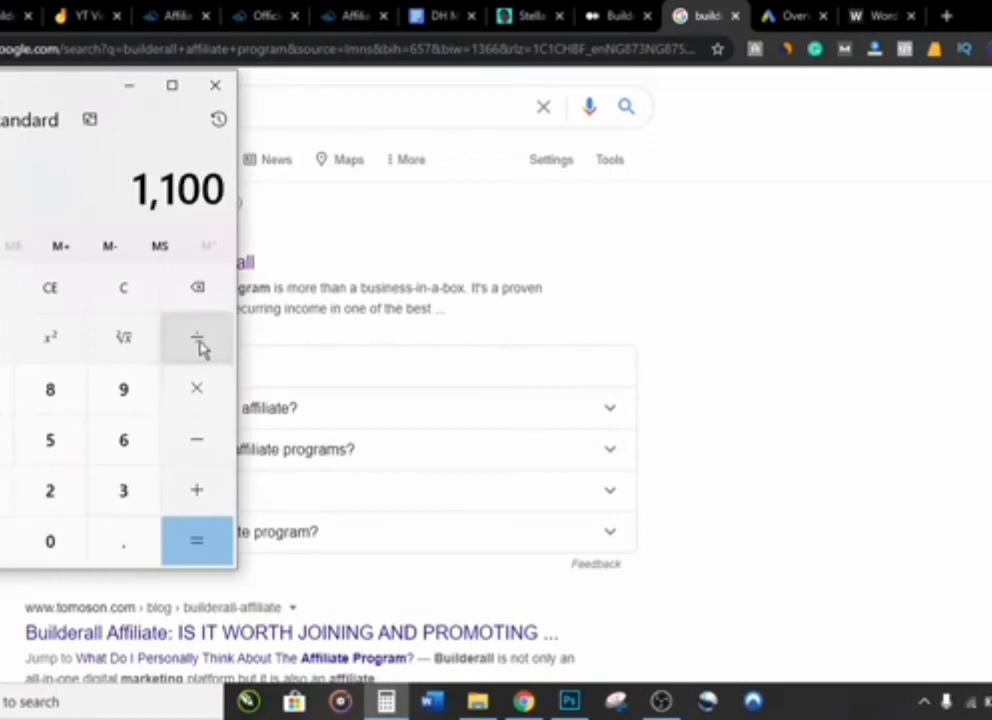
left_click(200, 345)
left_click(50, 538)
left_click(118, 539)
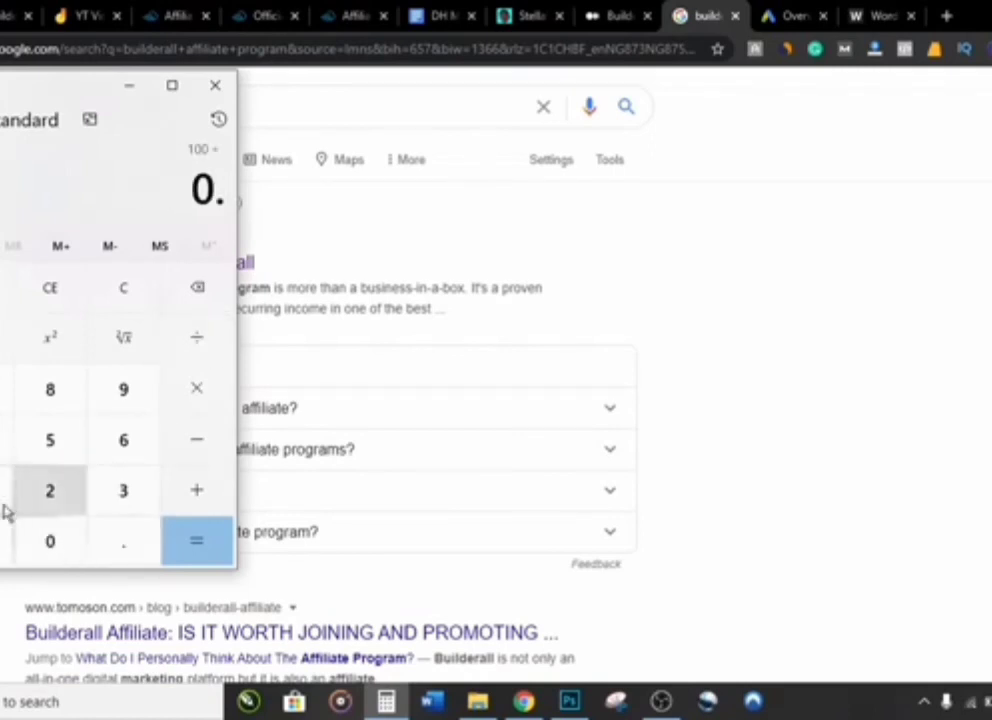
left_click(3, 508)
left_click(3, 508)
left_click(186, 546)
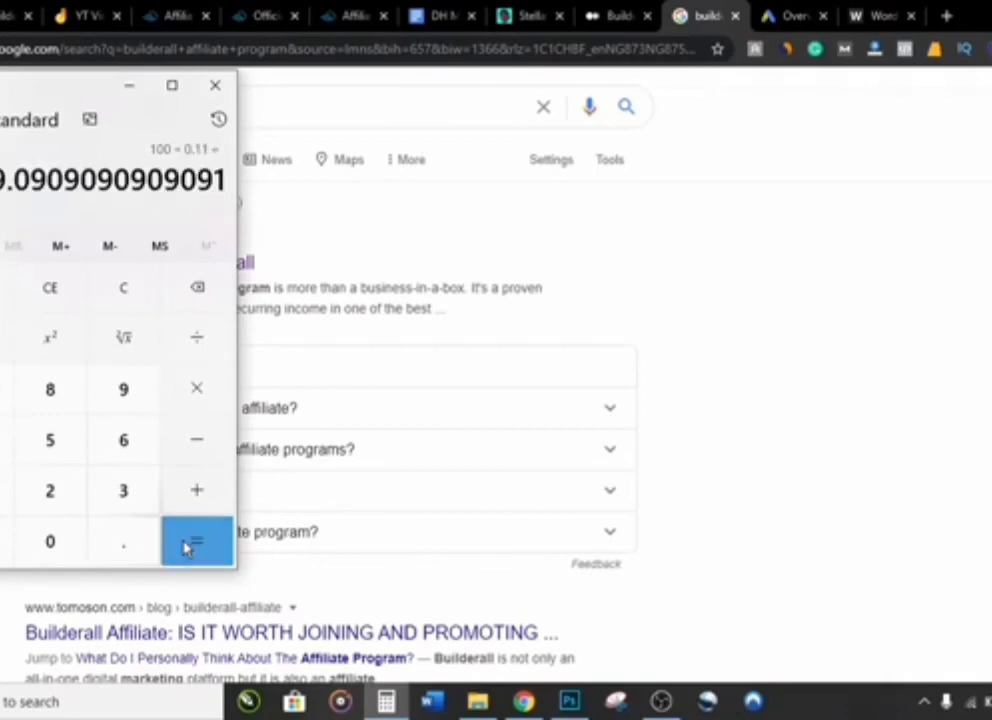
Clear the calculator and multiply 909 by 0.01 to estimate the sales at a one percent conversion rate.
left_click(62, 300)
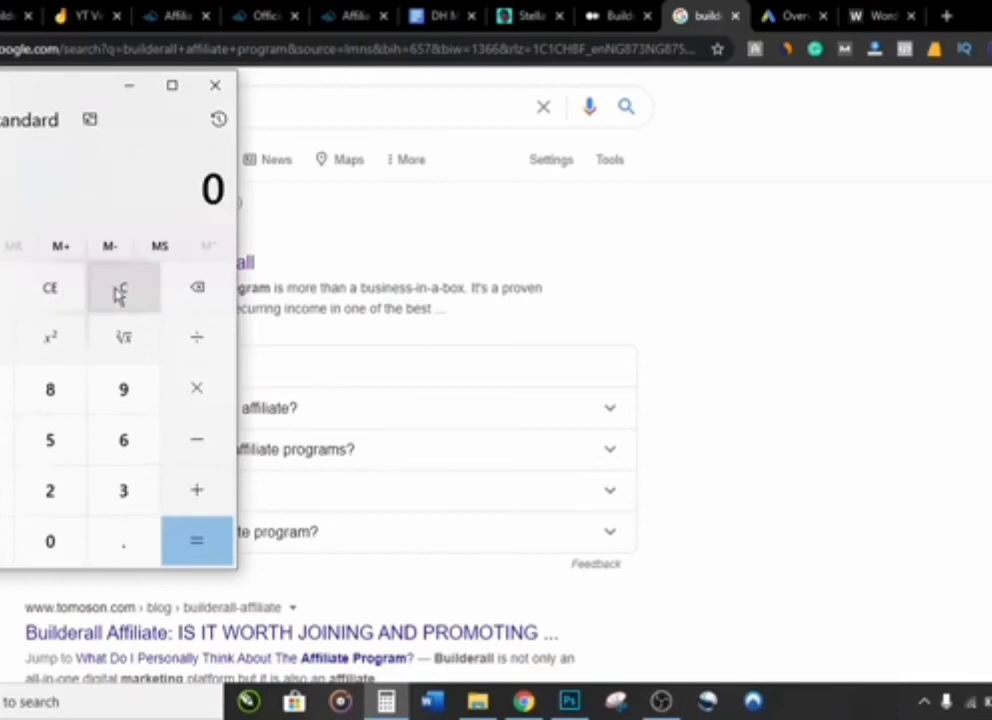
left_click(106, 402)
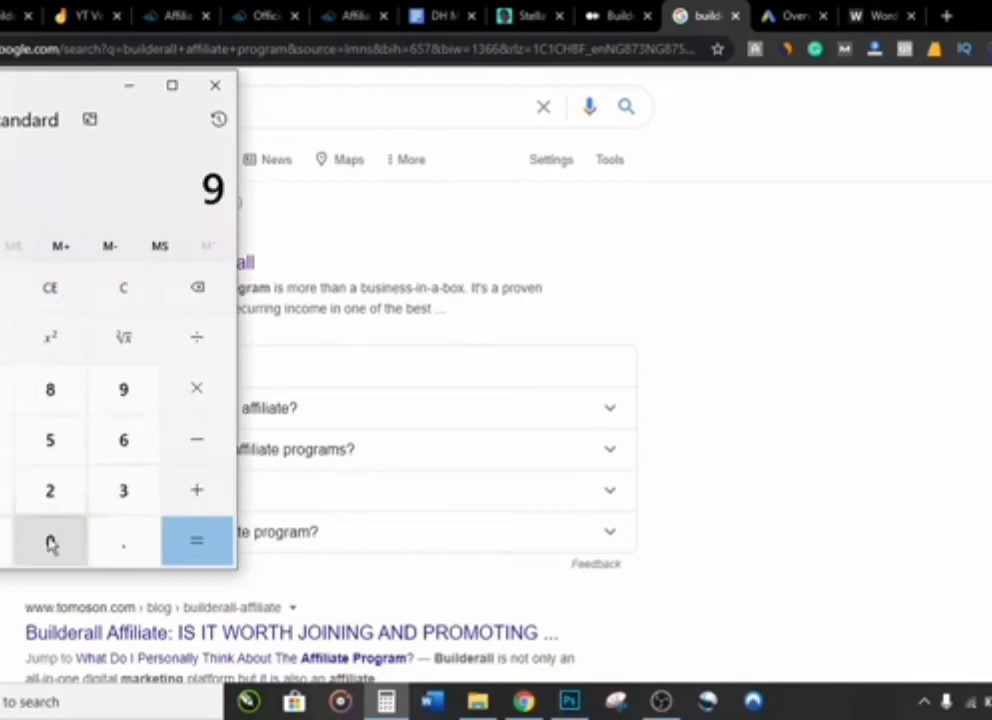
left_click(51, 540)
left_click(124, 398)
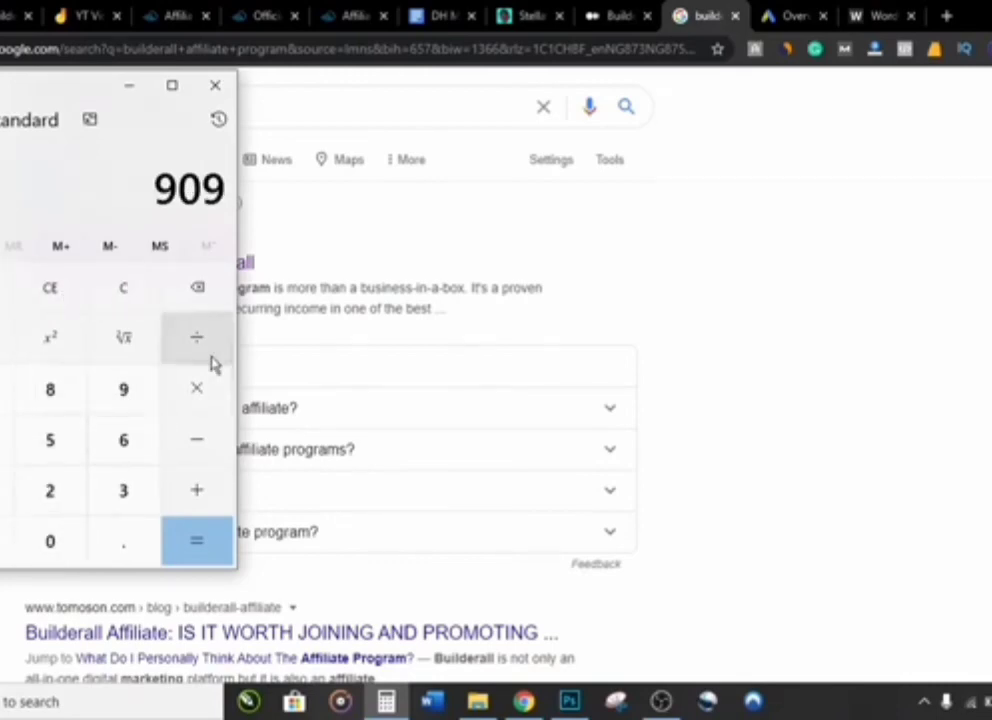
left_click(200, 405)
left_click(126, 558)
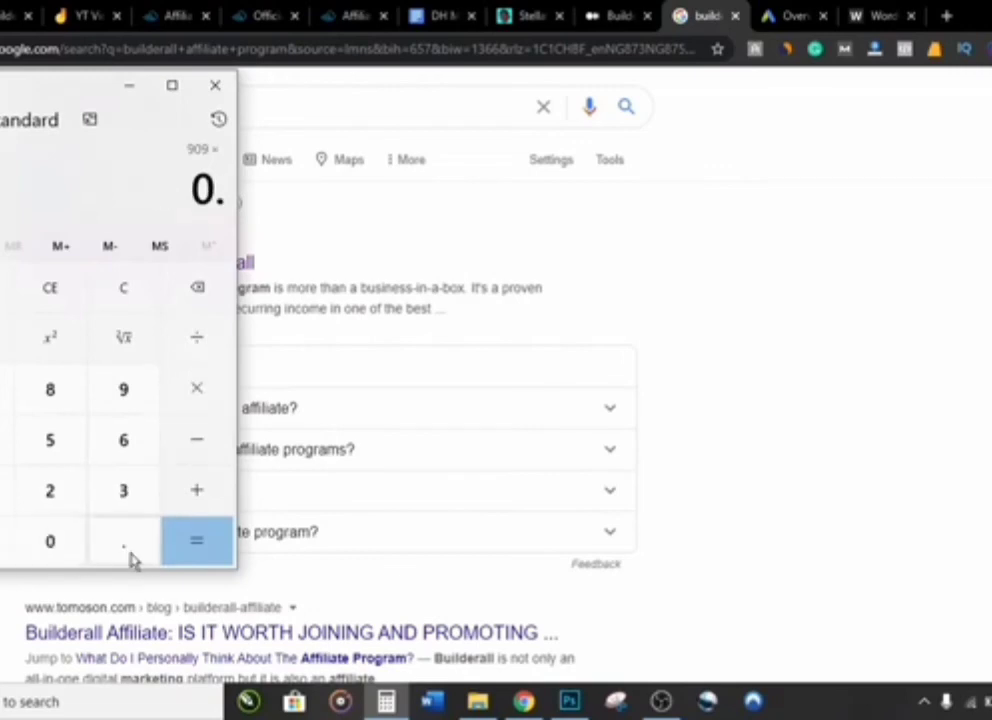
left_click(62, 540)
left_click(8, 490)
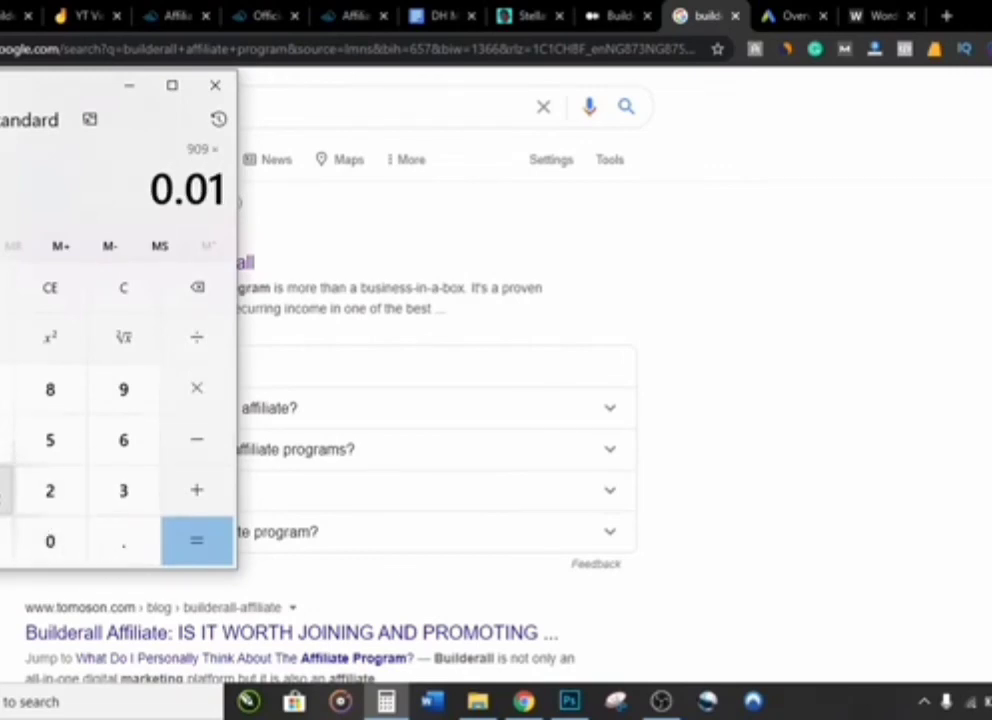
left_click(186, 545)
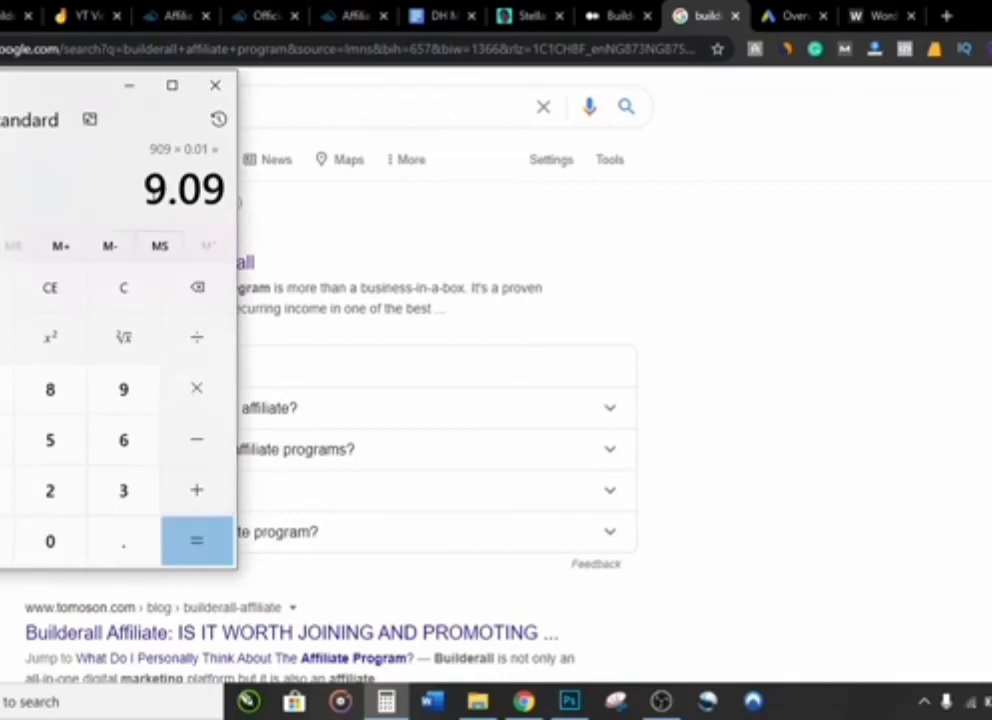
left_click_drag(143, 188, 224, 188)
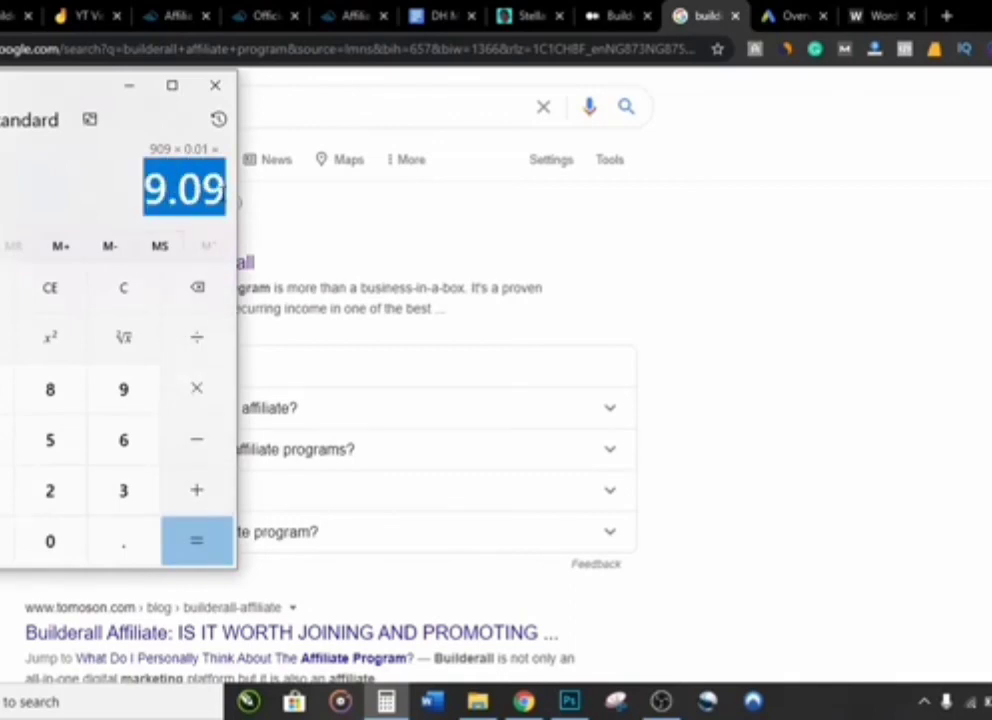
Clear the calculator and multiply 9 by 69 to estimate the earnings from those sales.
left_click(69, 287)
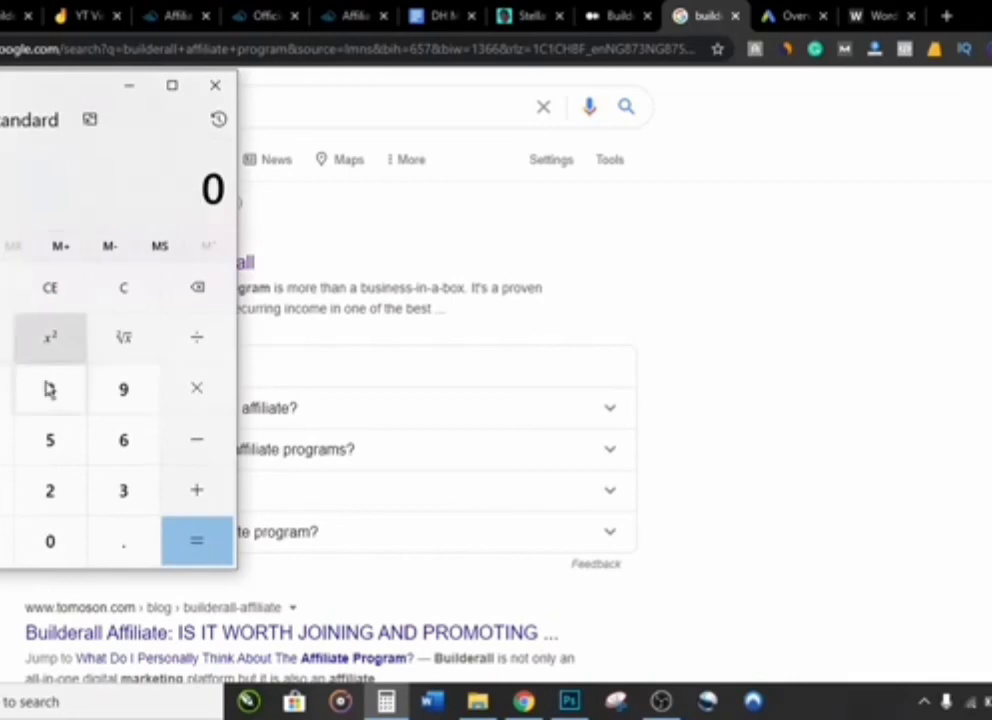
left_click(114, 394)
left_click(195, 392)
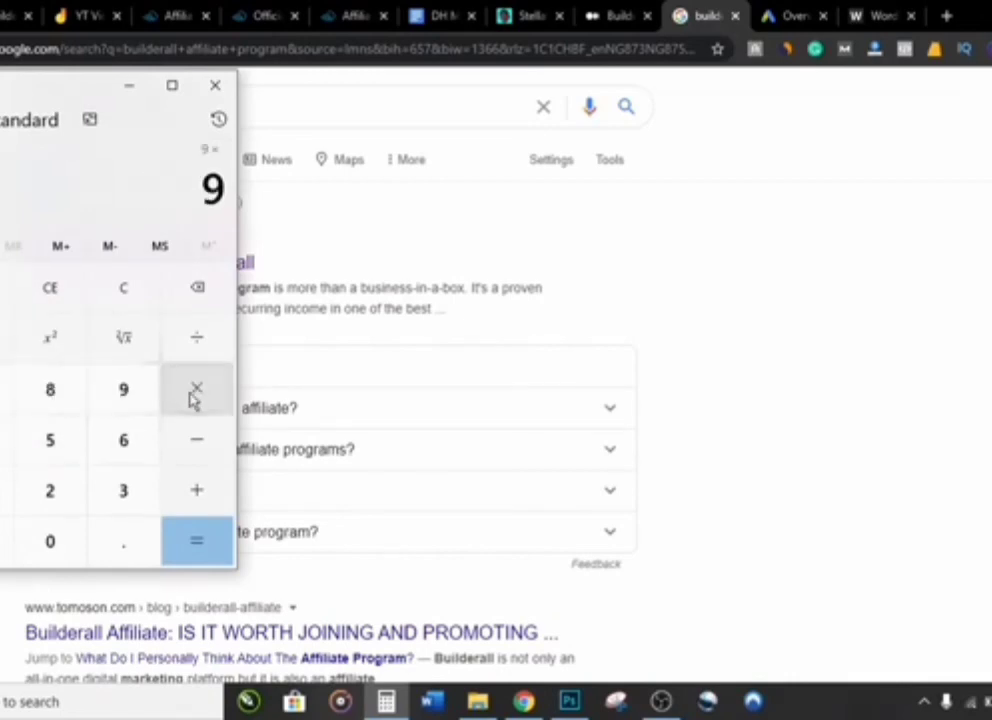
left_click(120, 445)
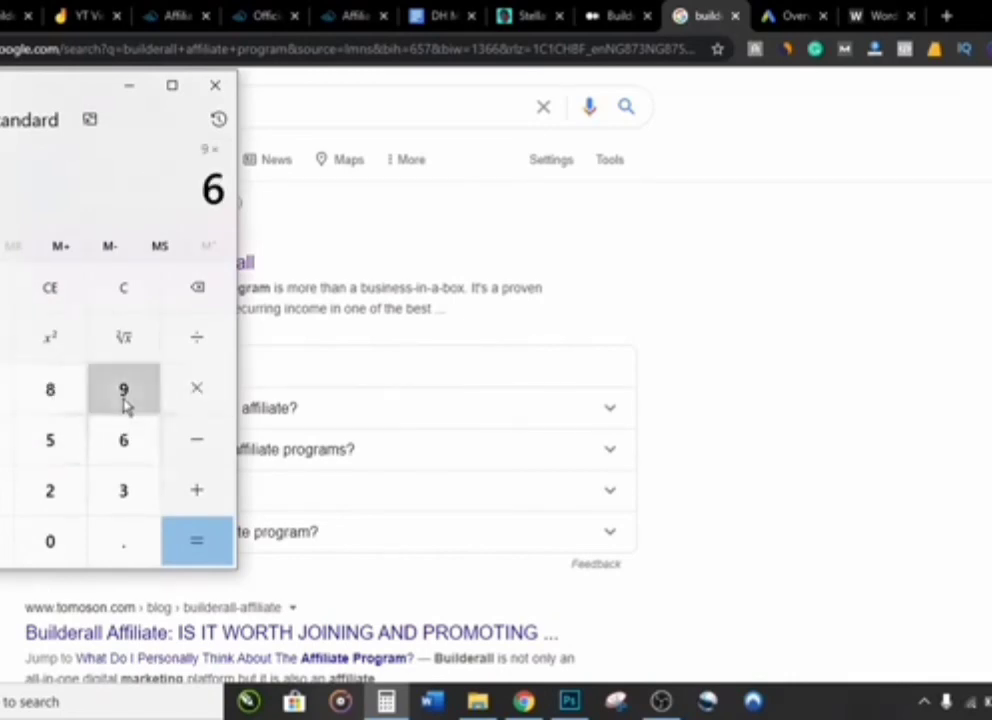
left_click(124, 400)
left_click(197, 547)
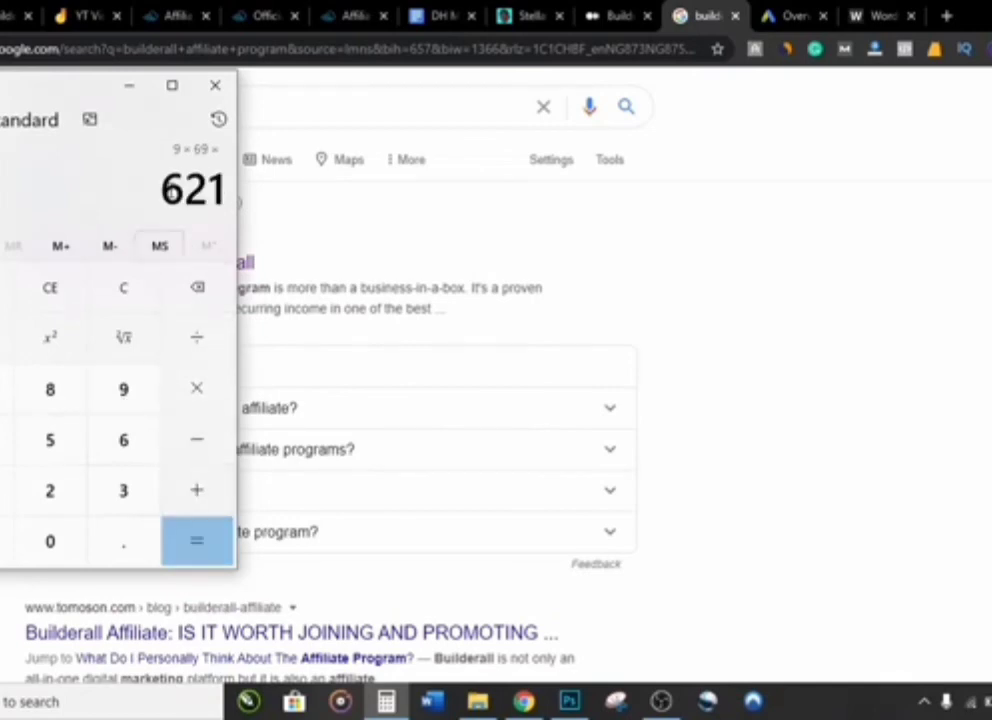
left_click_drag(160, 190, 219, 190)
left_click(217, 192)
left_click_drag(160, 190, 232, 197)
left_click(232, 201)
left_click_drag(171, 199, 230, 197)
left_click(230, 197)
Clear the calculator, enter 17 and close Calculator.
left_click(68, 293)
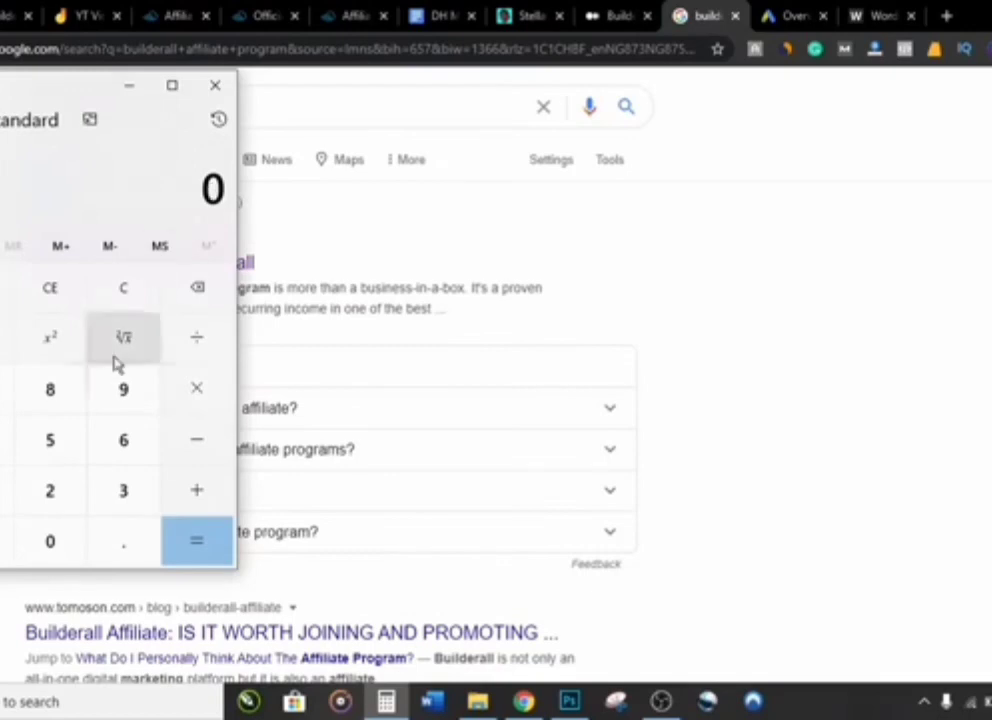
left_click(3, 485)
left_click(3, 394)
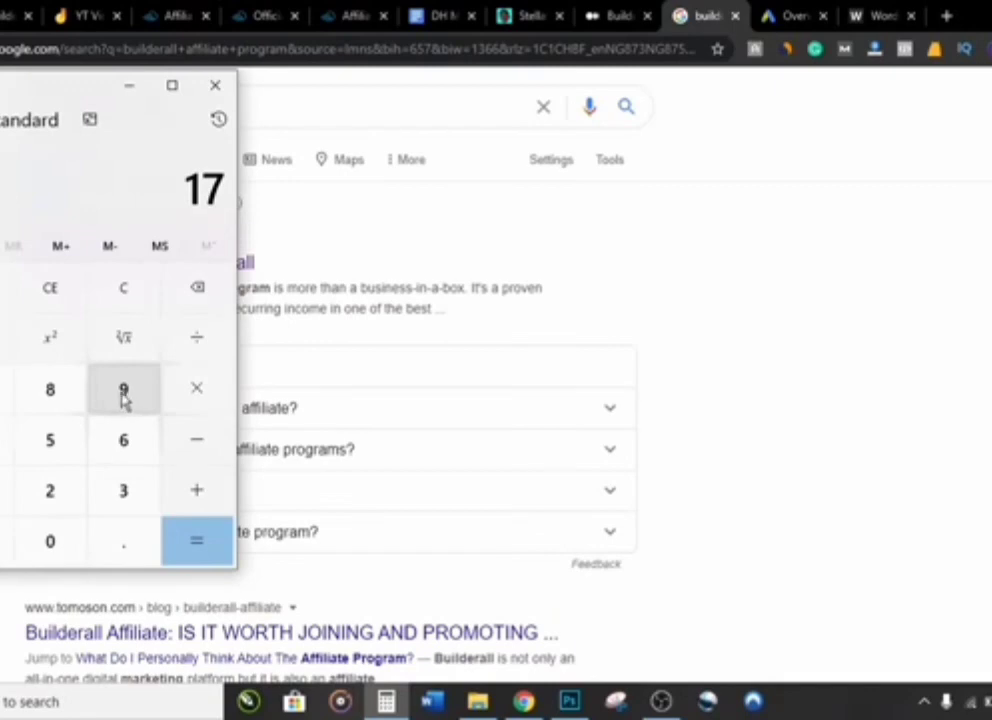
left_click(215, 85)
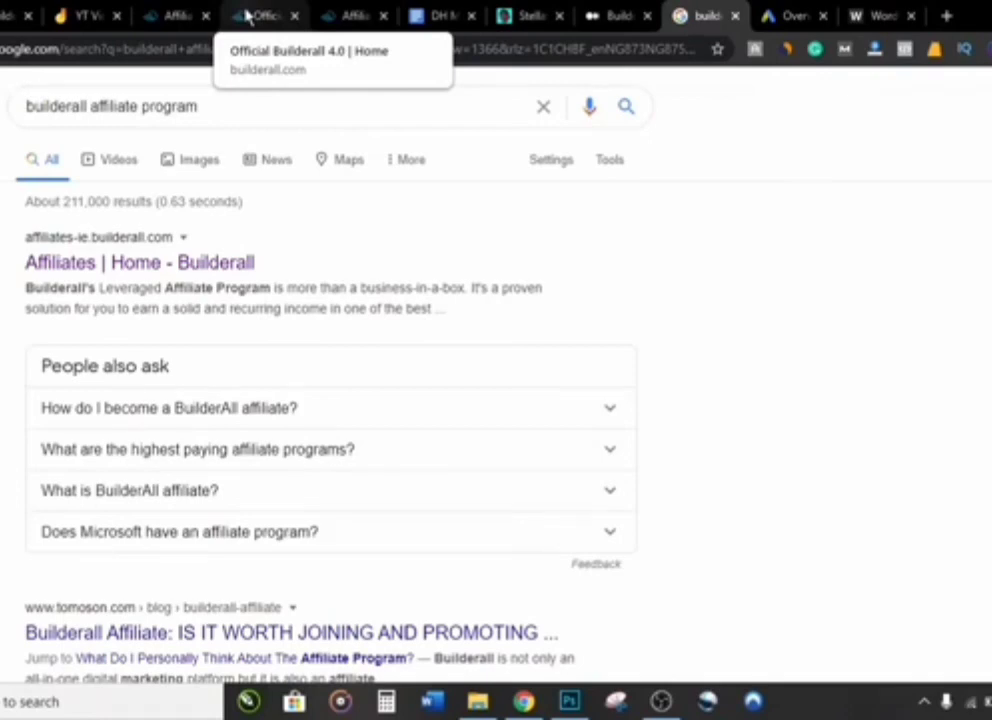
Switch to the official Builderall 4.0 homepage in the browser and open its Affiliate page.
left_click(155, 17)
left_click(249, 14)
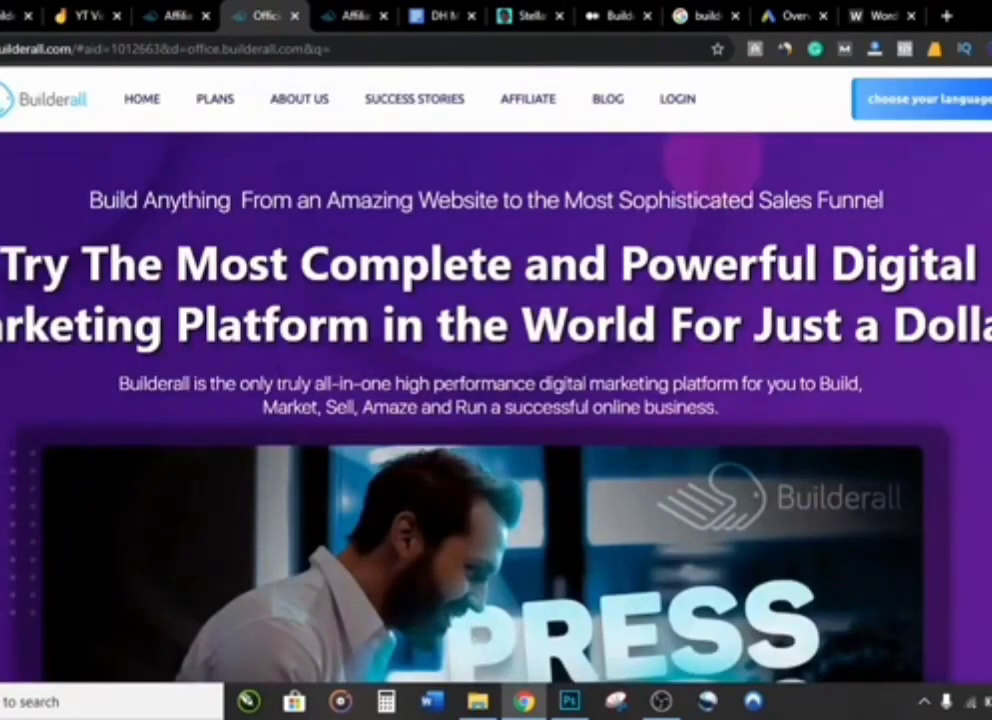
left_click(528, 101)
Look through the Builderall 4.0 affiliate launch page, from the launch prizes and plan prices down to the affiliate rules.
left_click(394, 26)
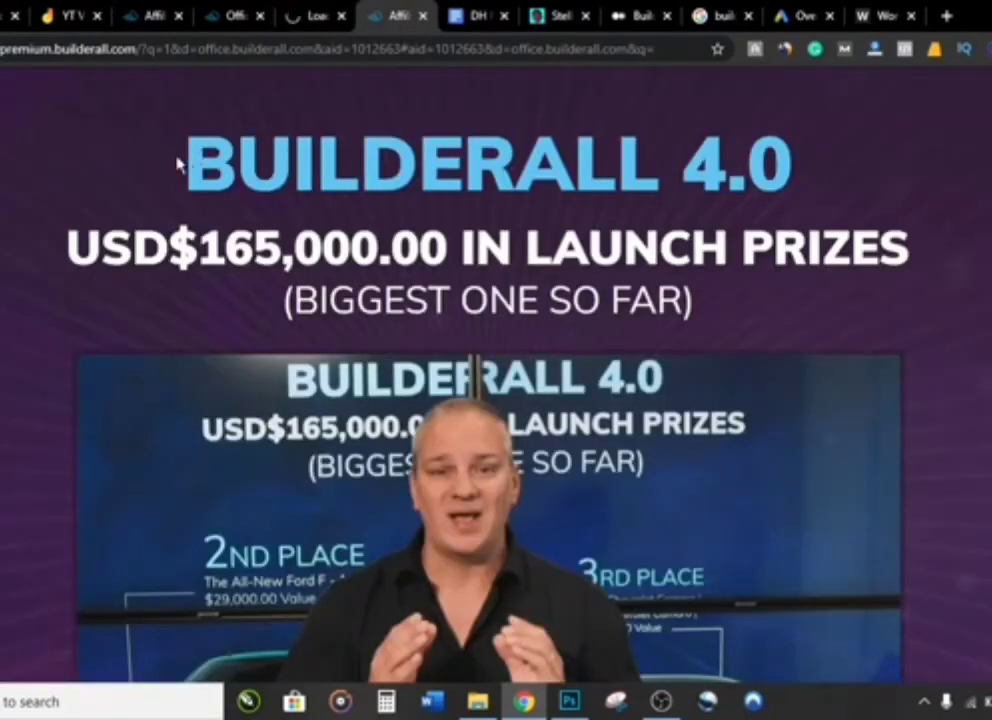
left_click_drag(180, 165, 757, 308)
left_click(757, 308)
scroll(922, 242, "down", 20)
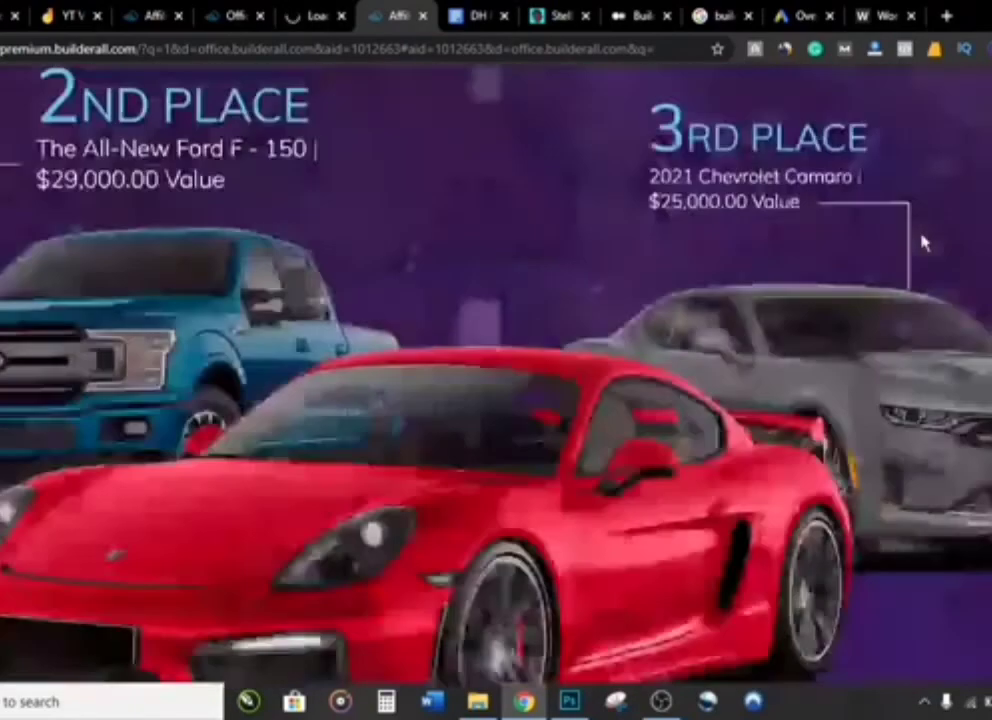
scroll(924, 243, "down", 20)
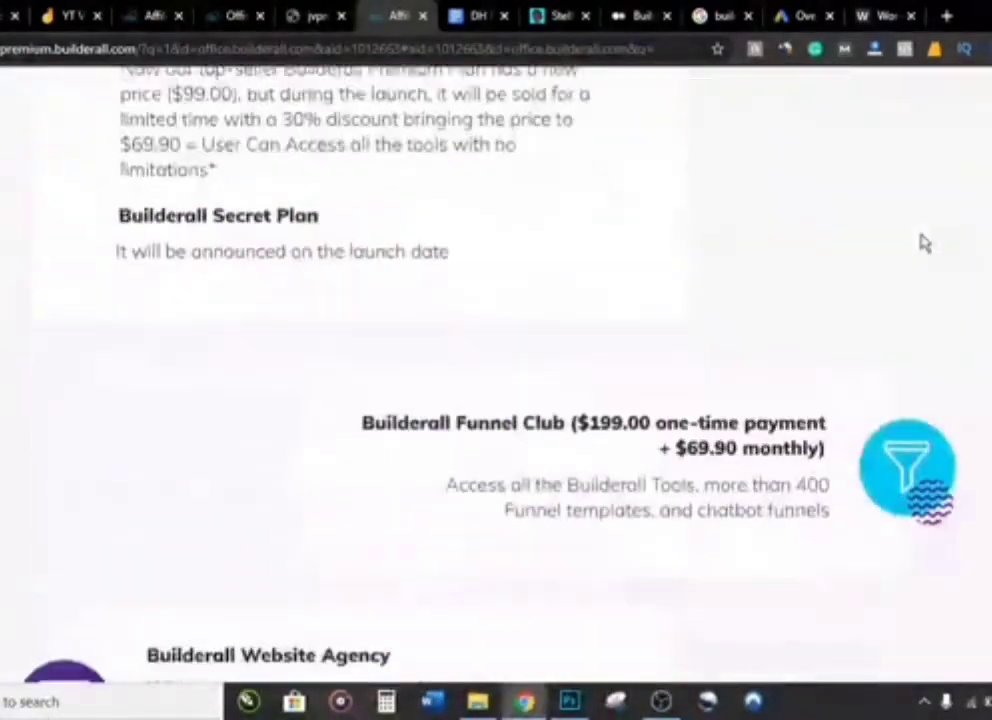
scroll(924, 243, "down", 20)
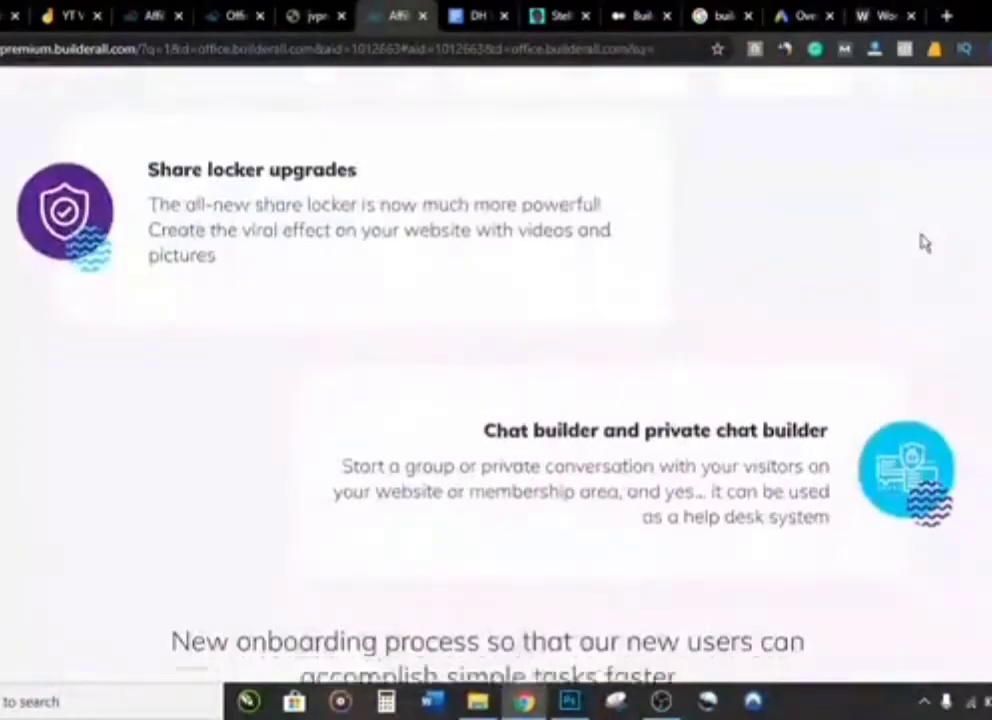
scroll(924, 243, "down", 20)
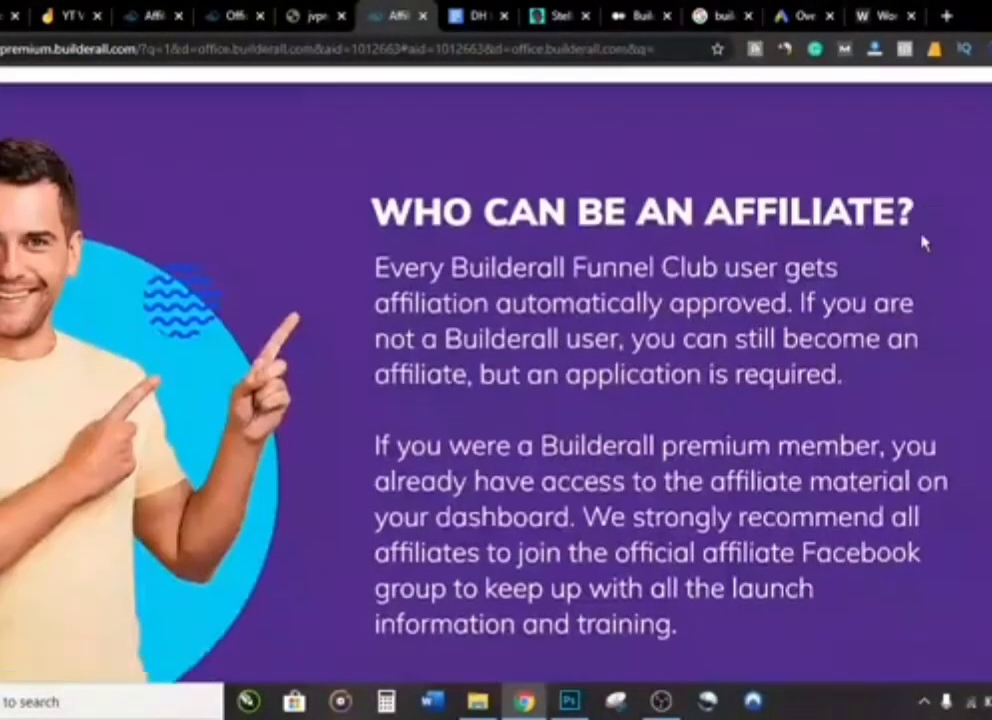
scroll(924, 243, "down", 20)
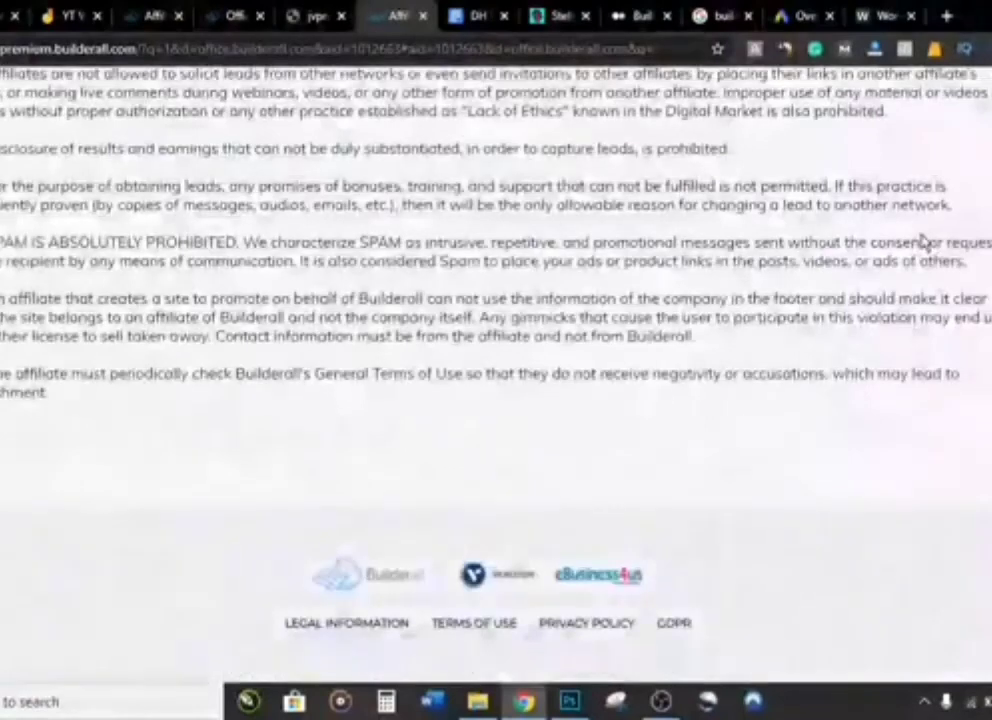
Examine the affiliate annual fee and the car bonus on the Builderall affiliates page.
left_click(150, 16)
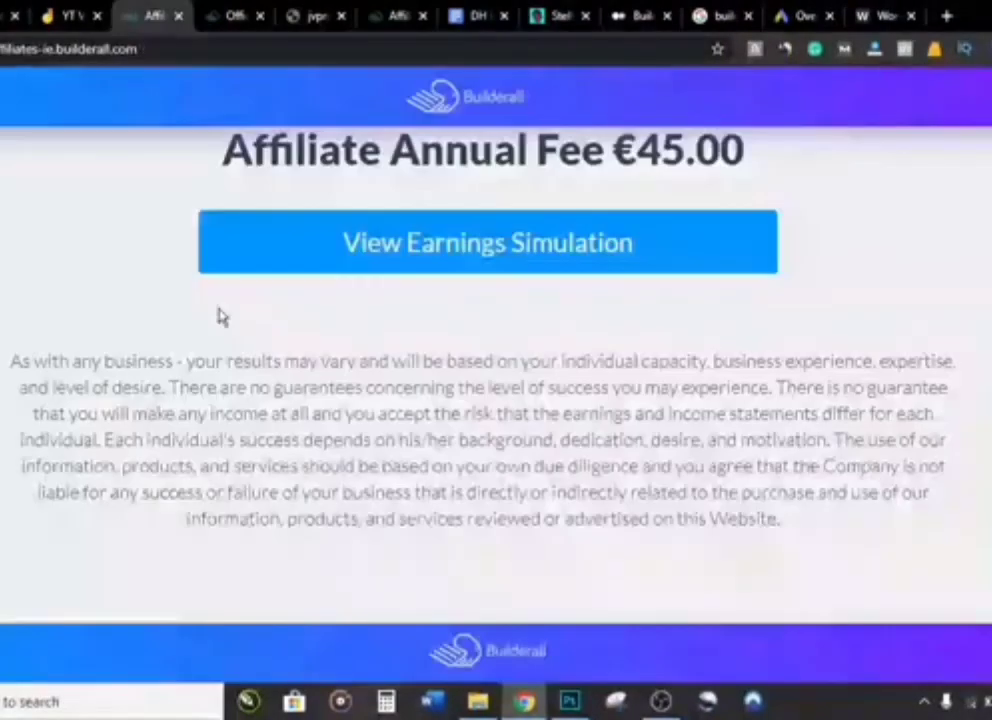
scroll(217, 317, "up", 3)
scroll(217, 317, "down", 1)
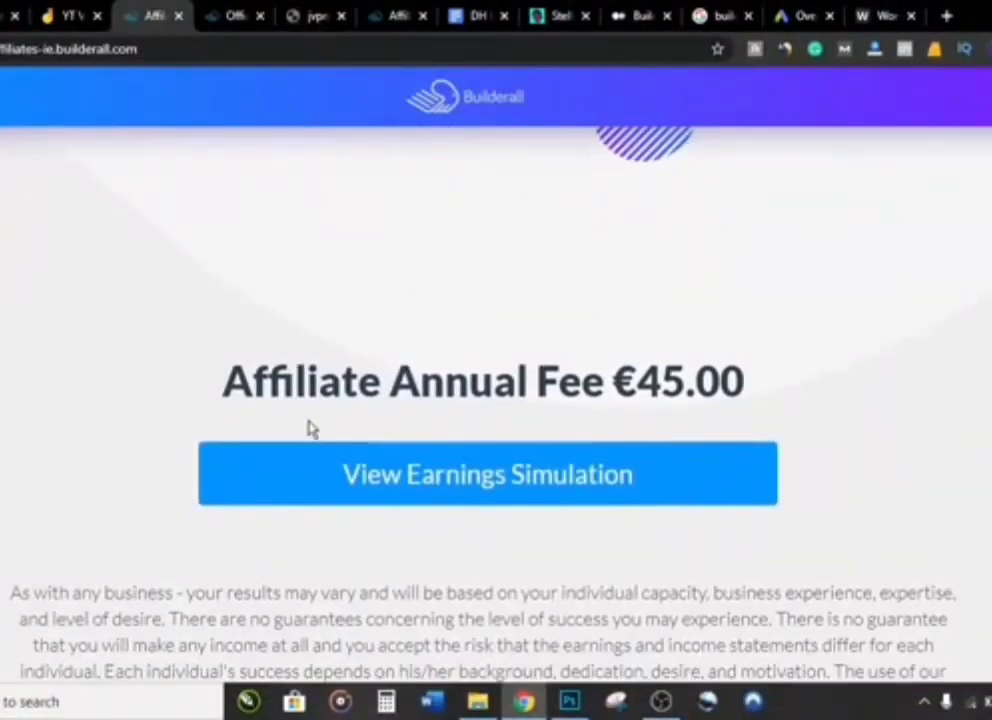
left_click_drag(222, 381, 744, 383)
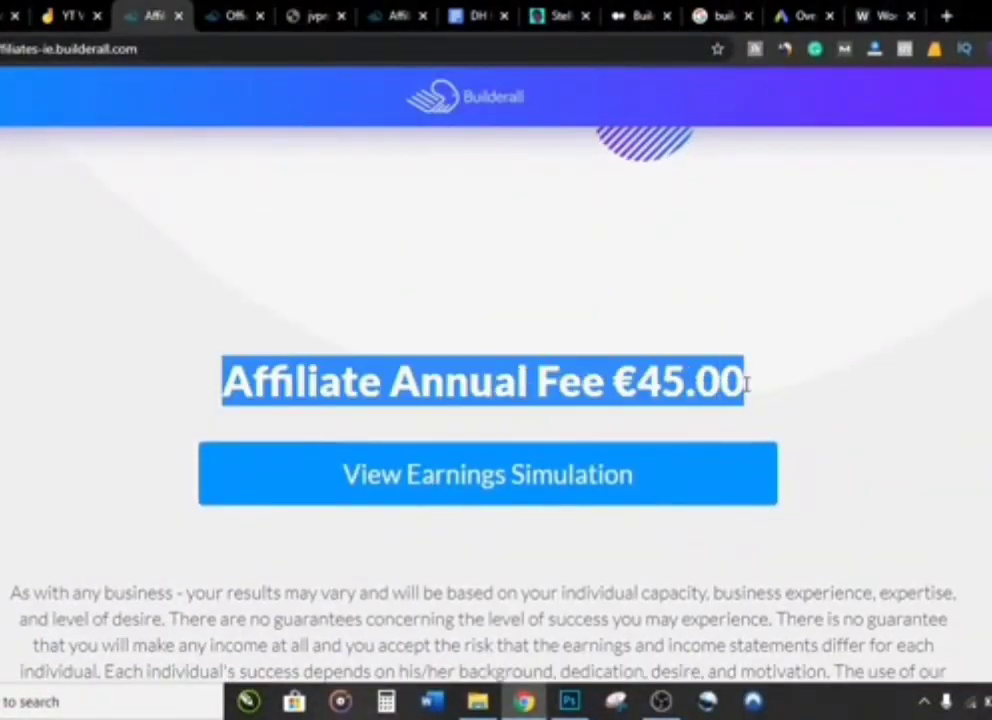
left_click(744, 383)
scroll(430, 515, "down", 5)
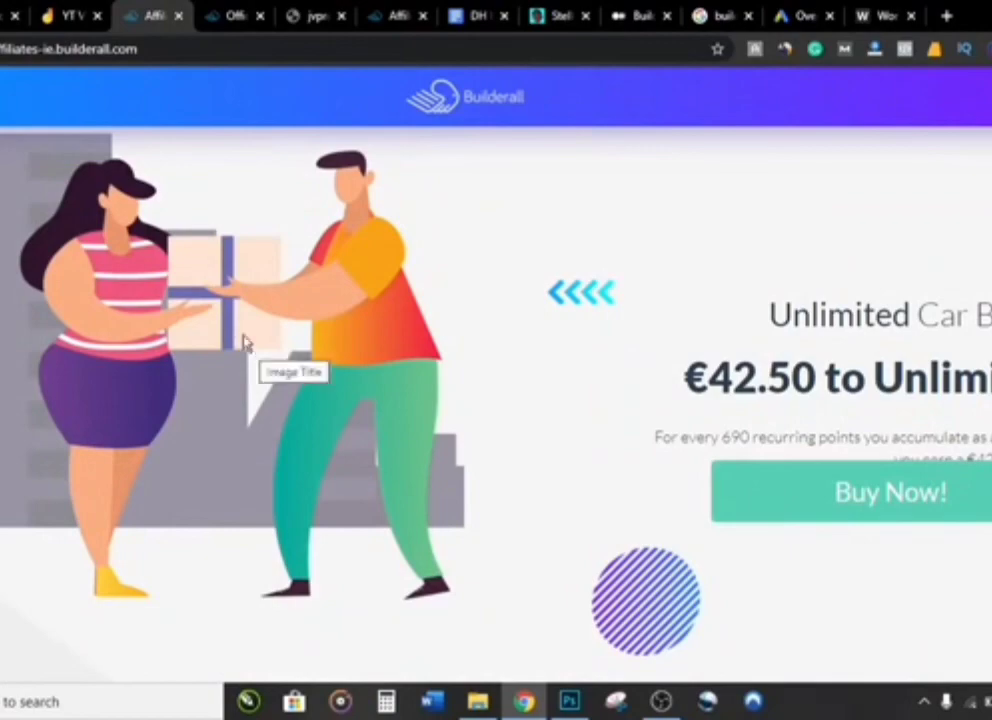
Switch to the Builderall office Affiliates dashboard and look over the earnings estimate and the lead and commission notifications.
key("ctrl+Tab")
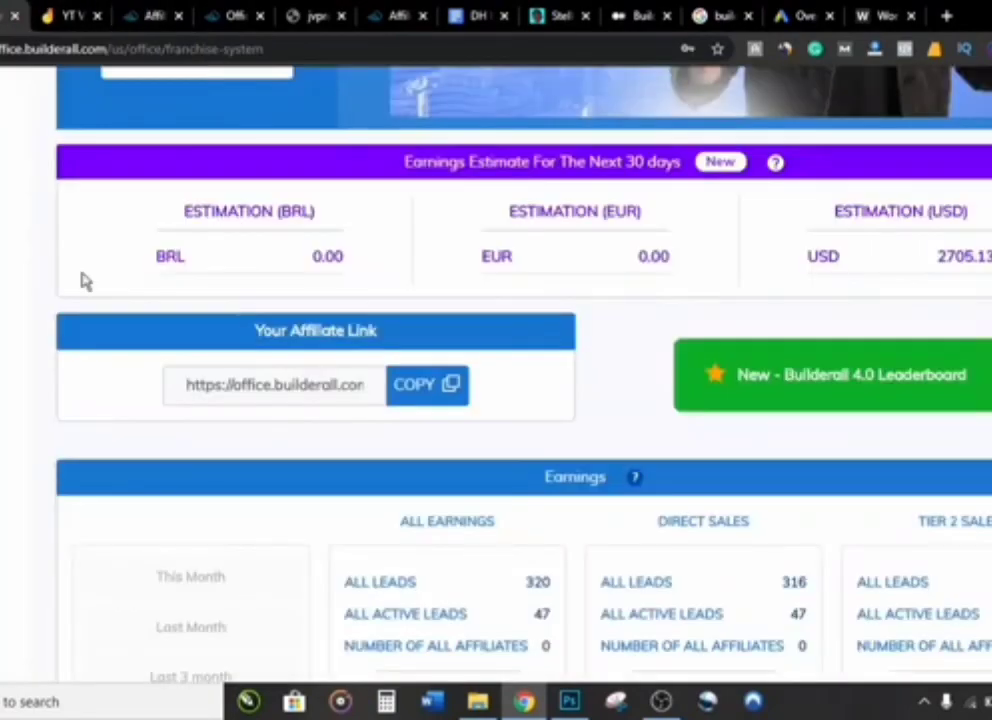
scroll(85, 281, "up", 5)
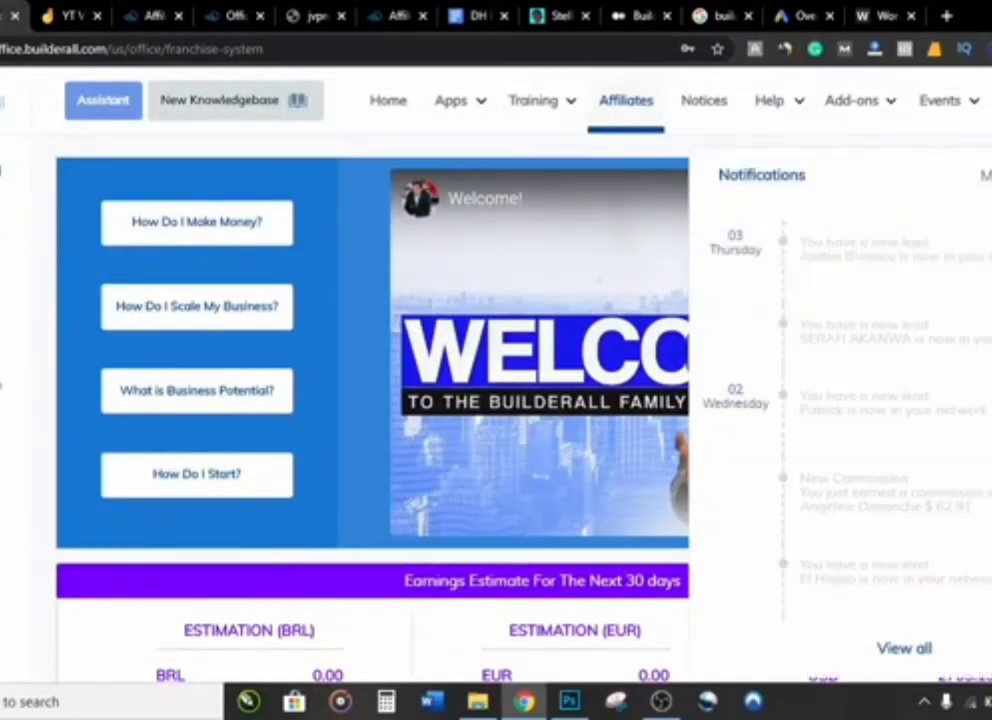
scroll(925, 365, "down", 2)
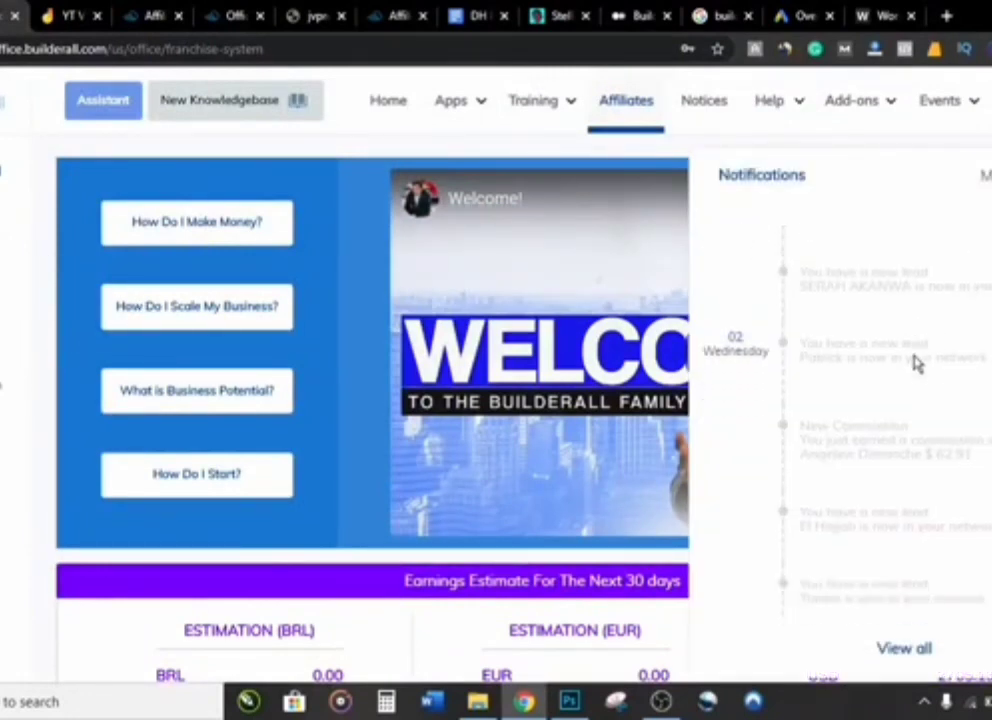